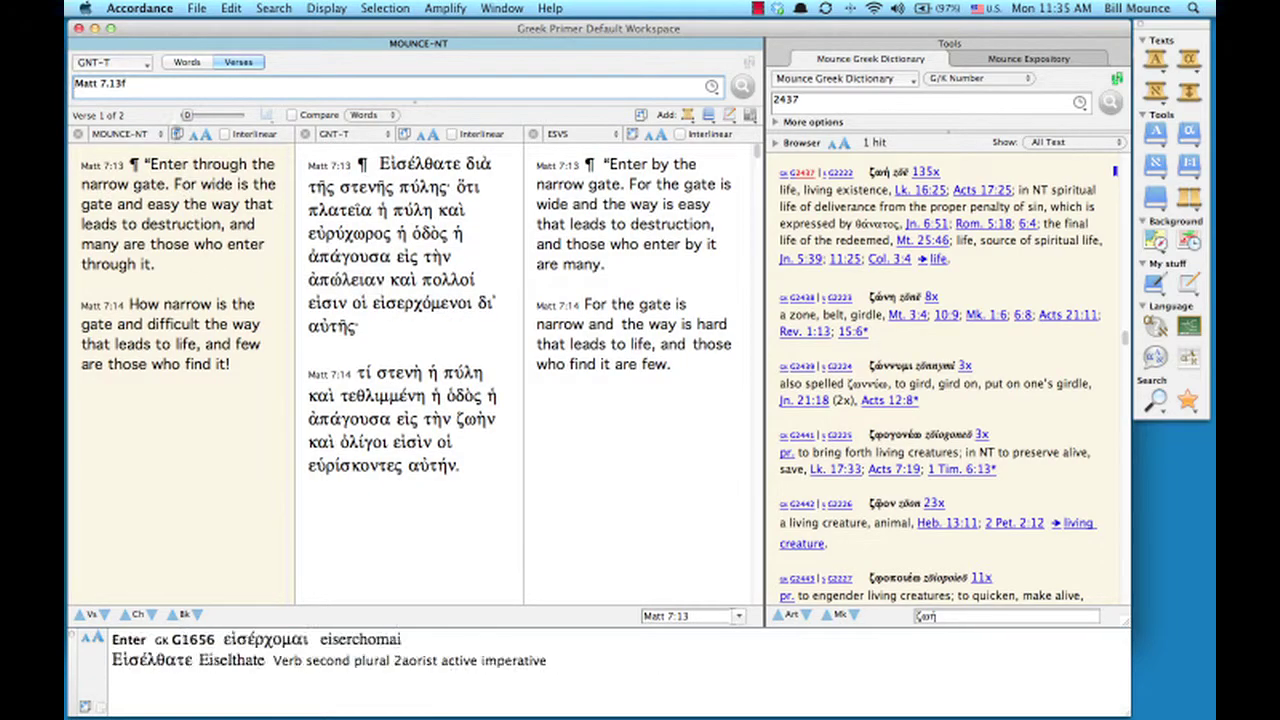
Search the words of MOUNCE-NT in the New Testament for "* <AND> [RANGE John 3.1-15]"
{"action": "left_click", "coordinate": [133, 65]}
{"action": "left_click", "coordinate": [133, 84]}
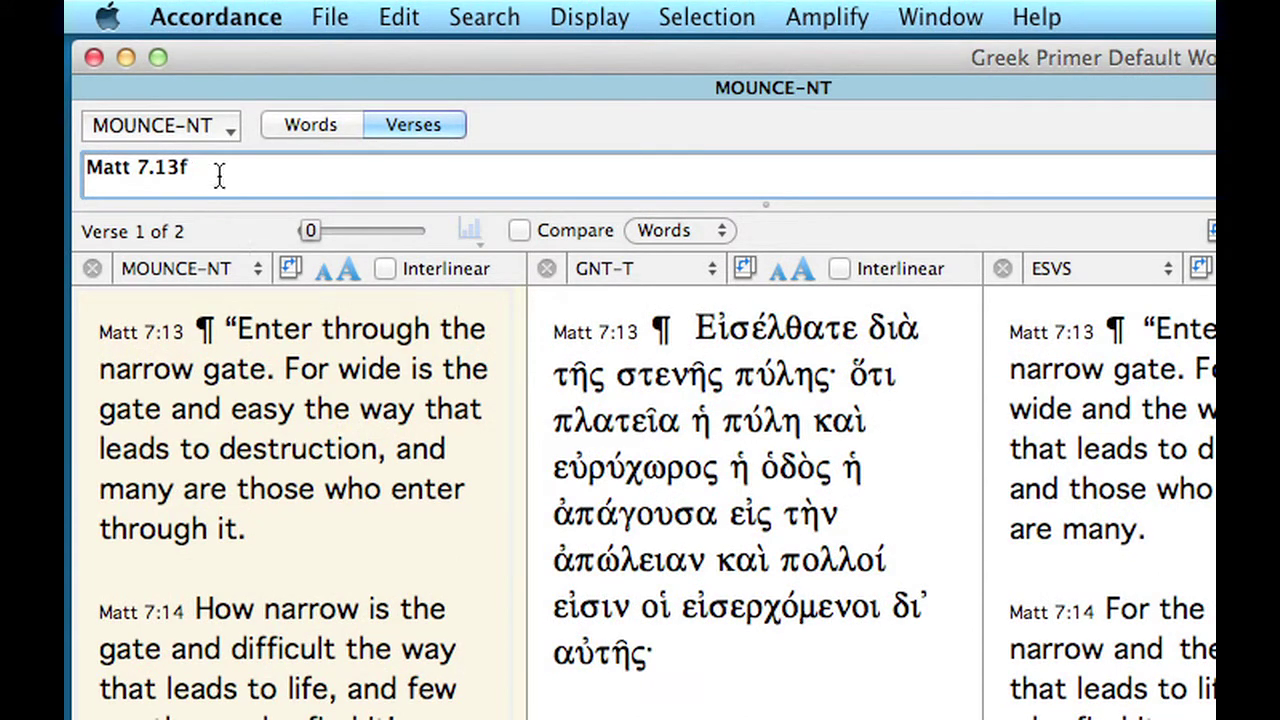
{"action": "left_click", "coordinate": [273, 122]}
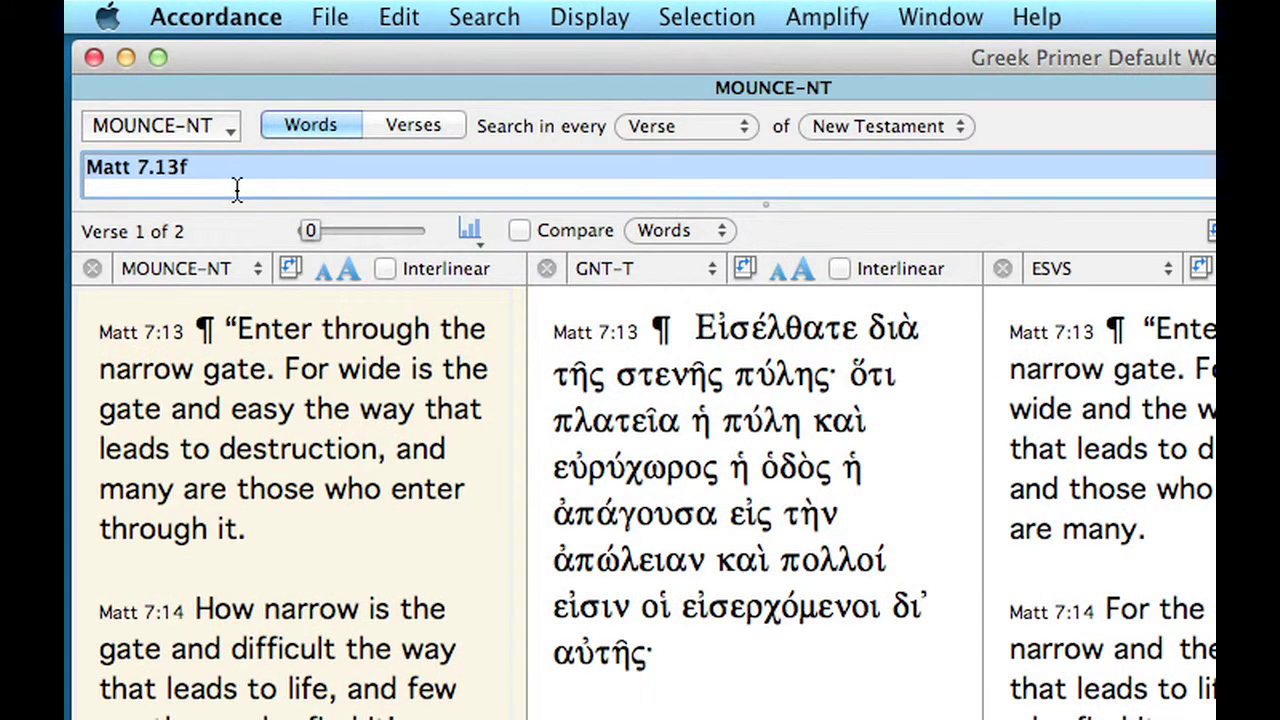
{"action": "type", "text": "*"}
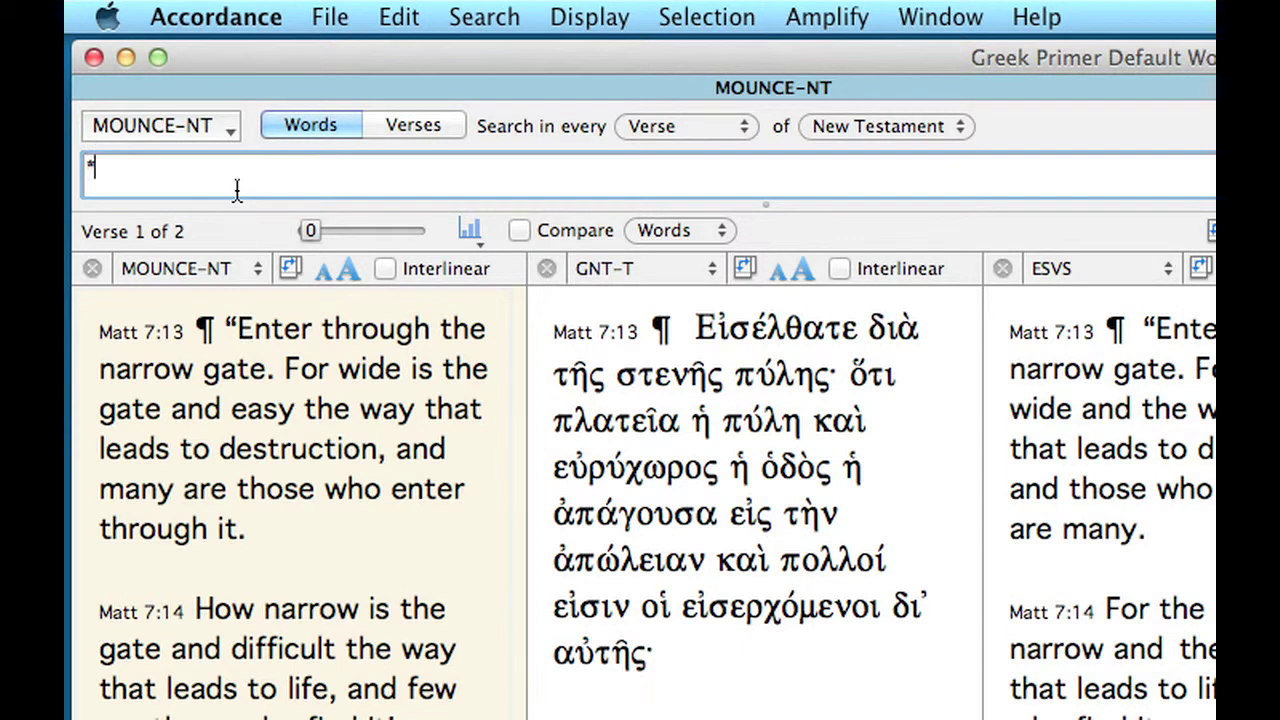
{"action": "type", "text": " <AND>"}
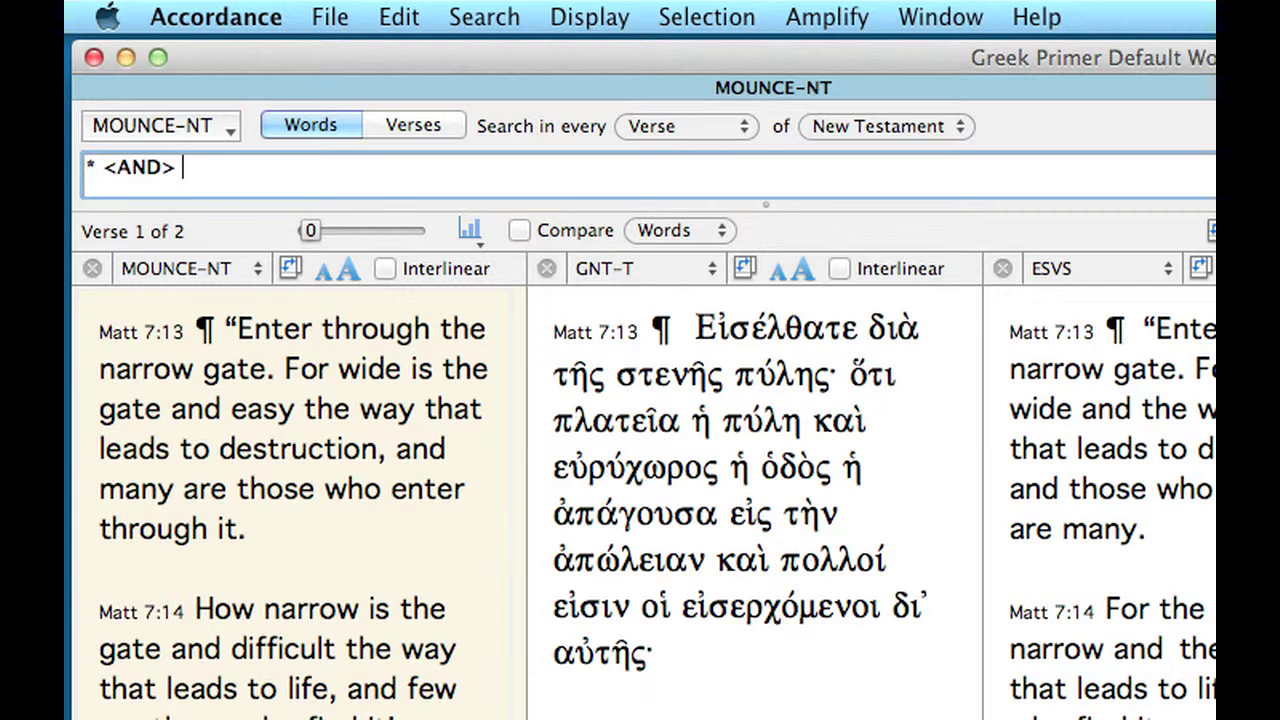
{"action": "key", "text": "super+r"}
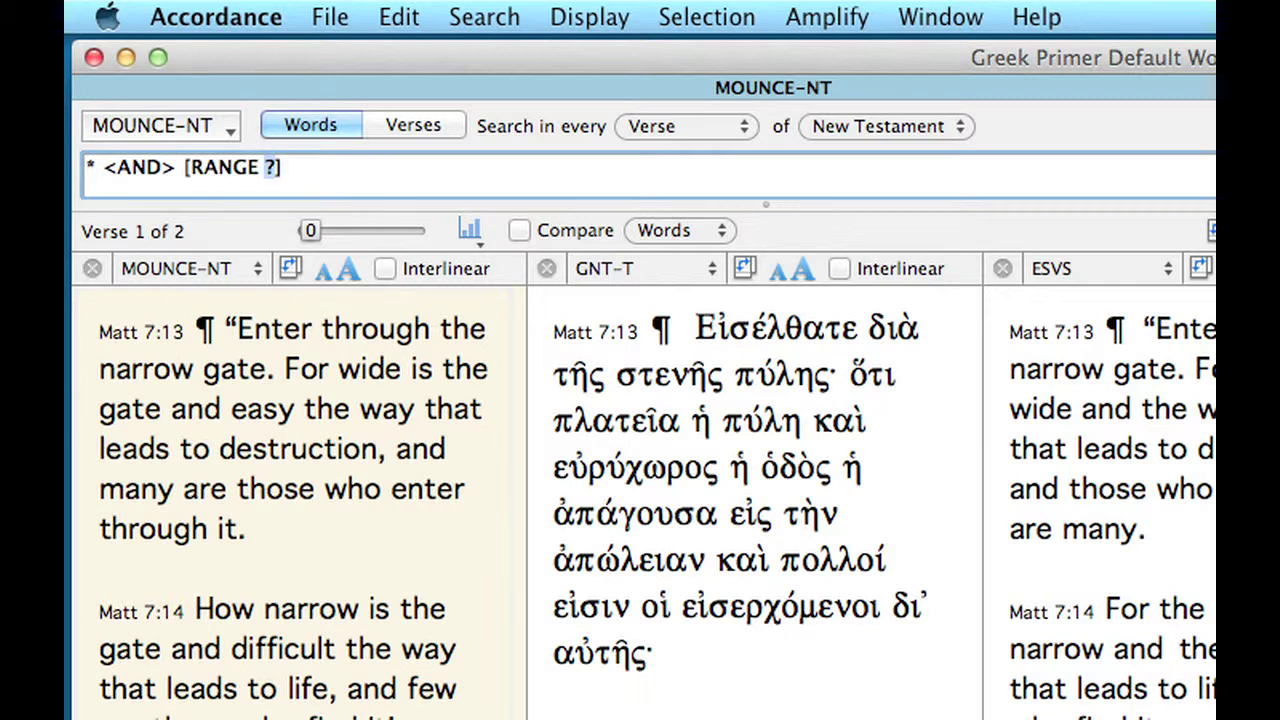
{"action": "type", "text": "John 3.1-15"}
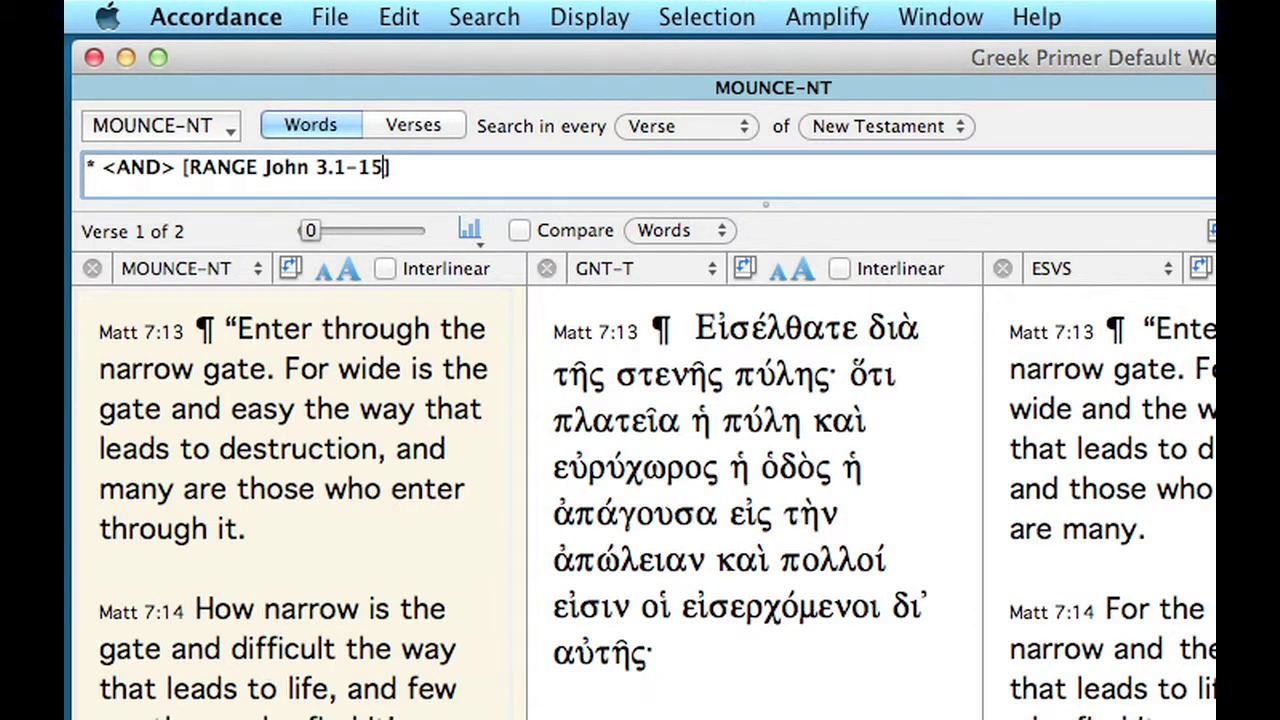
{"action": "key", "text": "Return"}
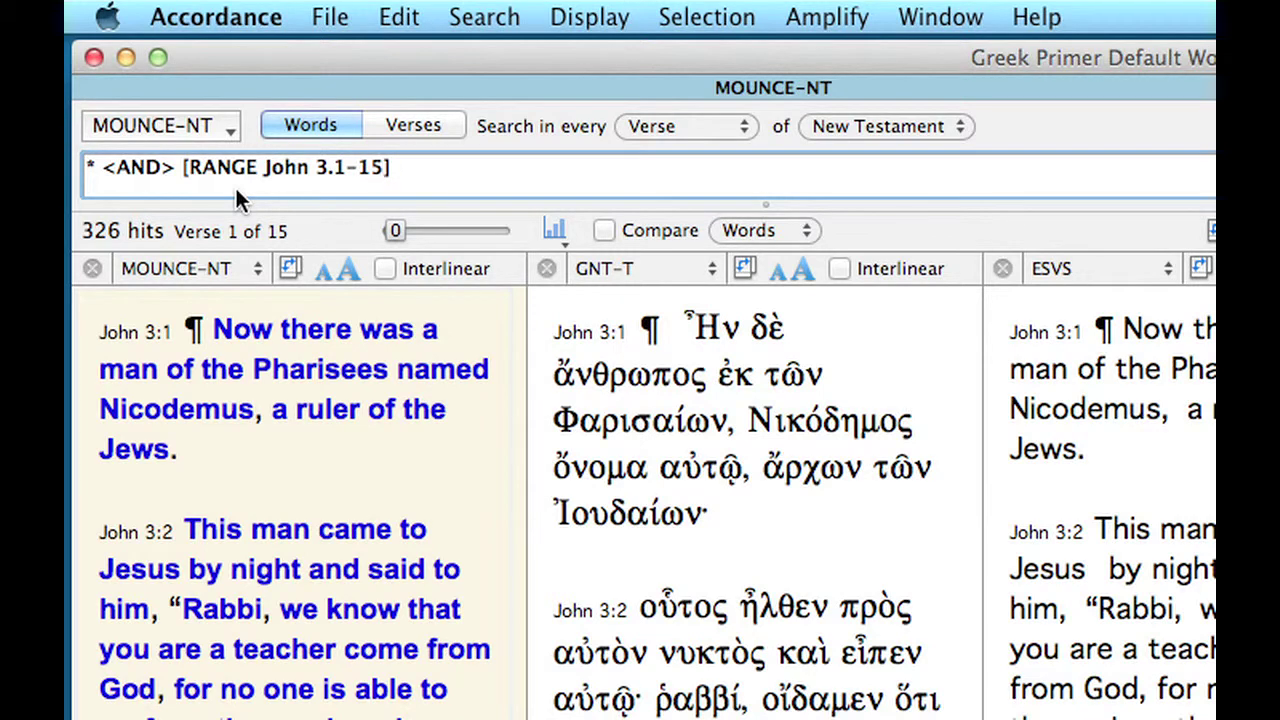
Open the Analysis of the MOUNCE-NT search hits, then enlarge and reposition its window
{"action": "left_click", "coordinate": [556, 235]}
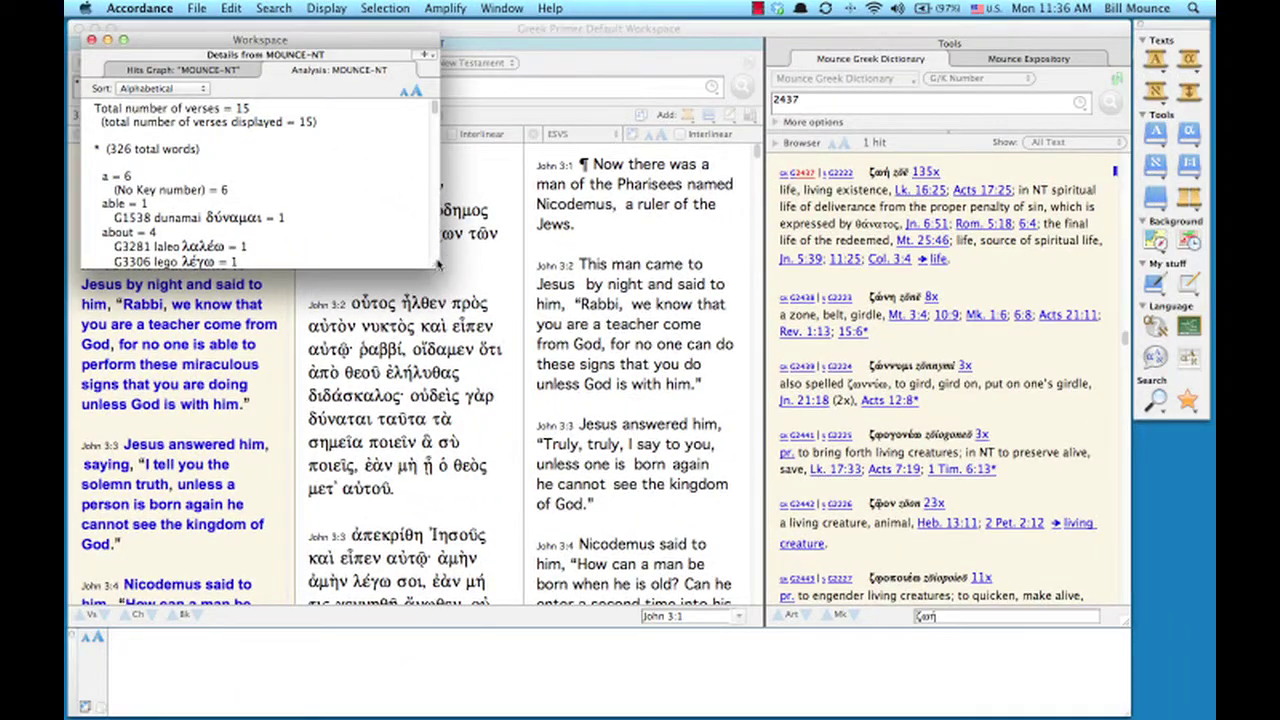
{"action": "left_click_drag", "start_coordinate": [437, 264], "coordinate": [688, 578]}
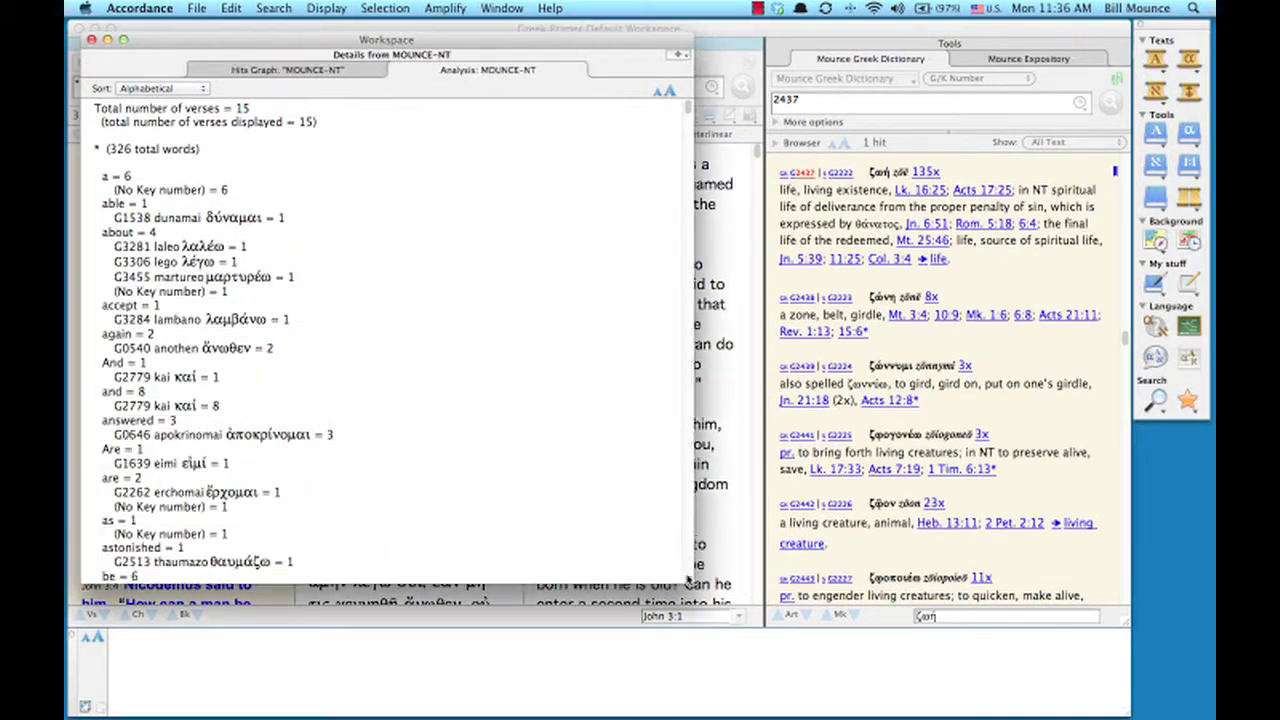
{"action": "left_click_drag", "start_coordinate": [457, 40], "coordinate": [535, 89]}
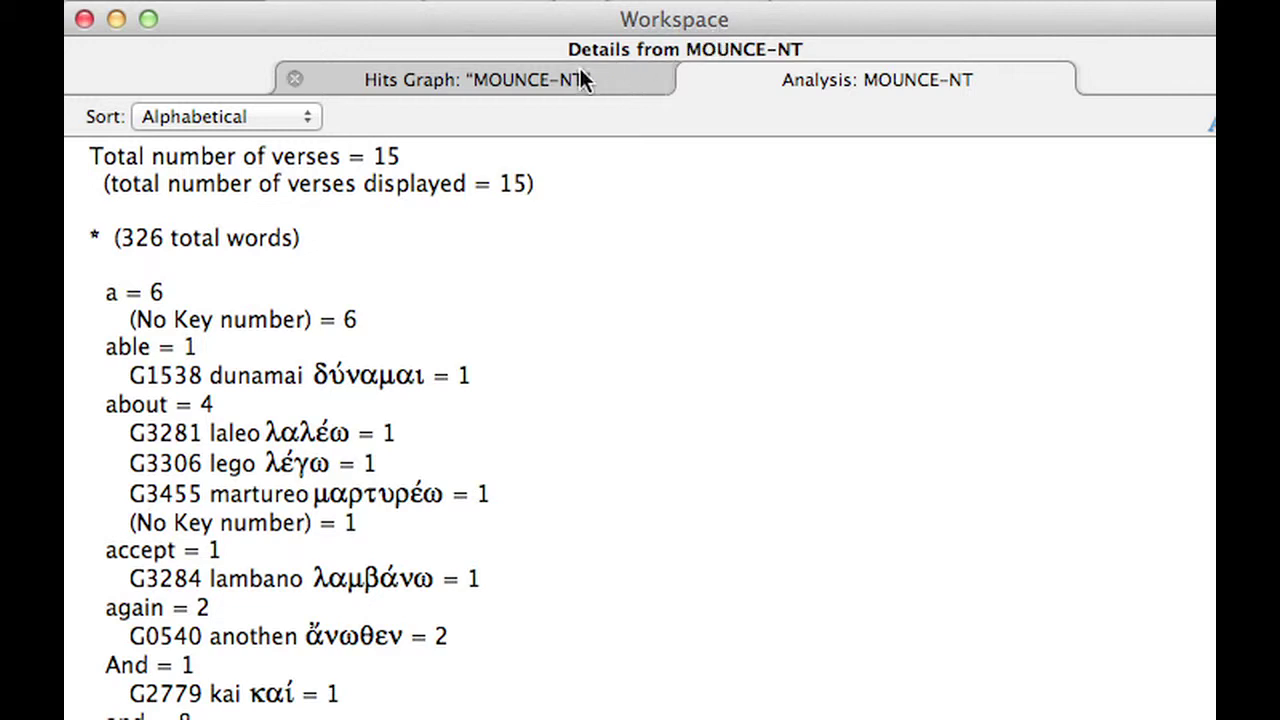
Sort the analysis by Count down, agreeing to hide the Key Numbers
{"action": "left_click", "coordinate": [264, 119]}
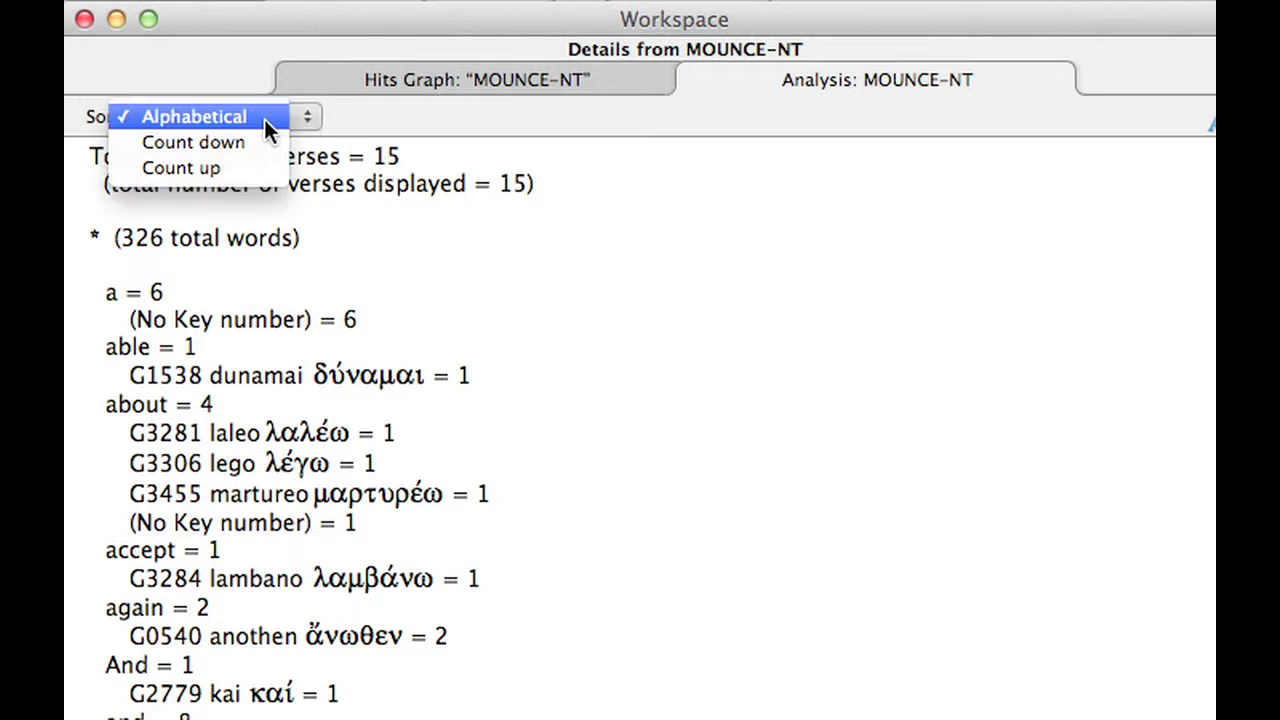
{"action": "left_click", "coordinate": [256, 146]}
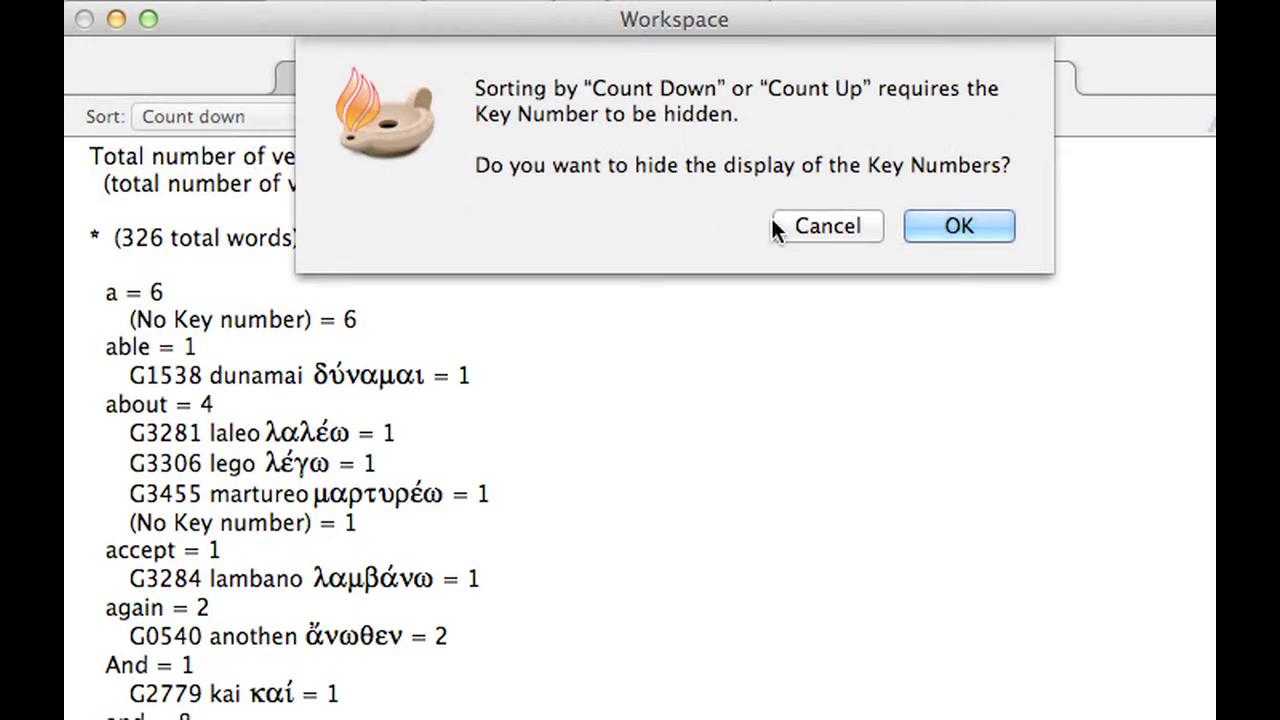
{"action": "left_click", "coordinate": [979, 218]}
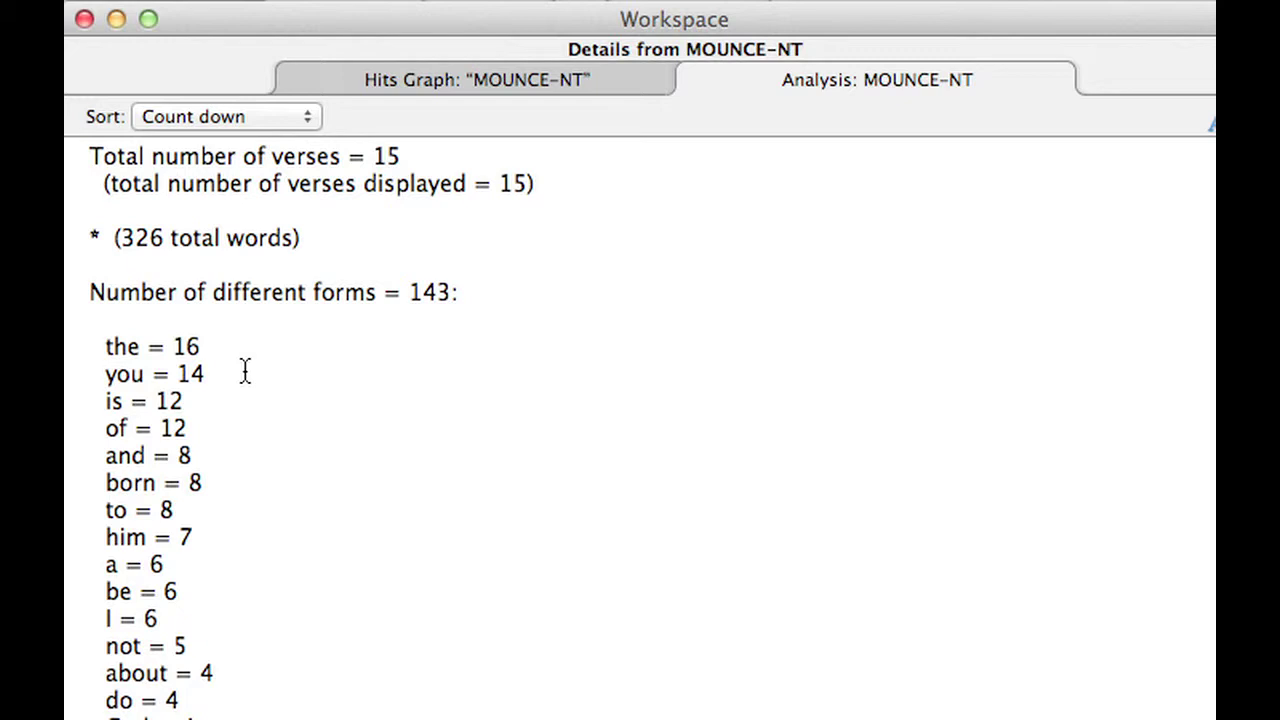
Examine the sorted word list for the most frequent theologically significant words in John 3:1-15
{"action": "scroll", "coordinate": [245, 372], "scroll_direction": "down", "scroll_amount": 3}
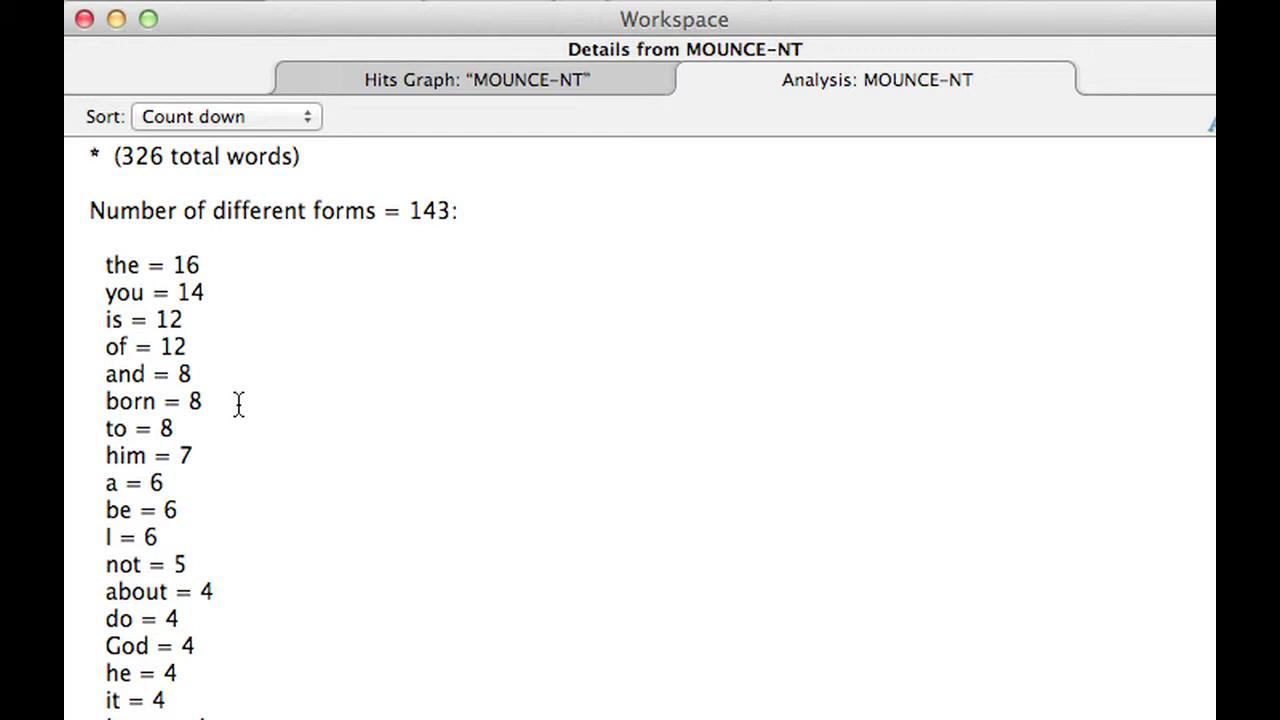
{"action": "scroll", "coordinate": [238, 403], "scroll_direction": "down", "scroll_amount": 5}
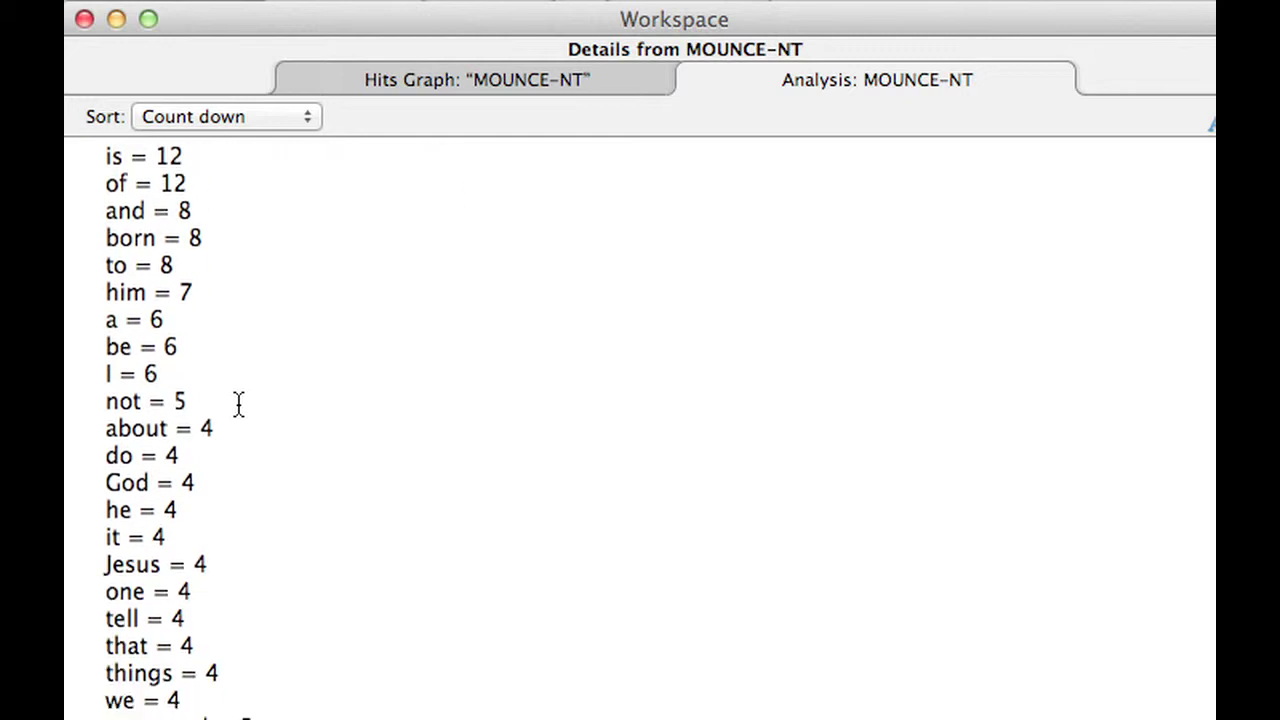
{"action": "scroll", "coordinate": [239, 403], "scroll_direction": "down", "scroll_amount": 1}
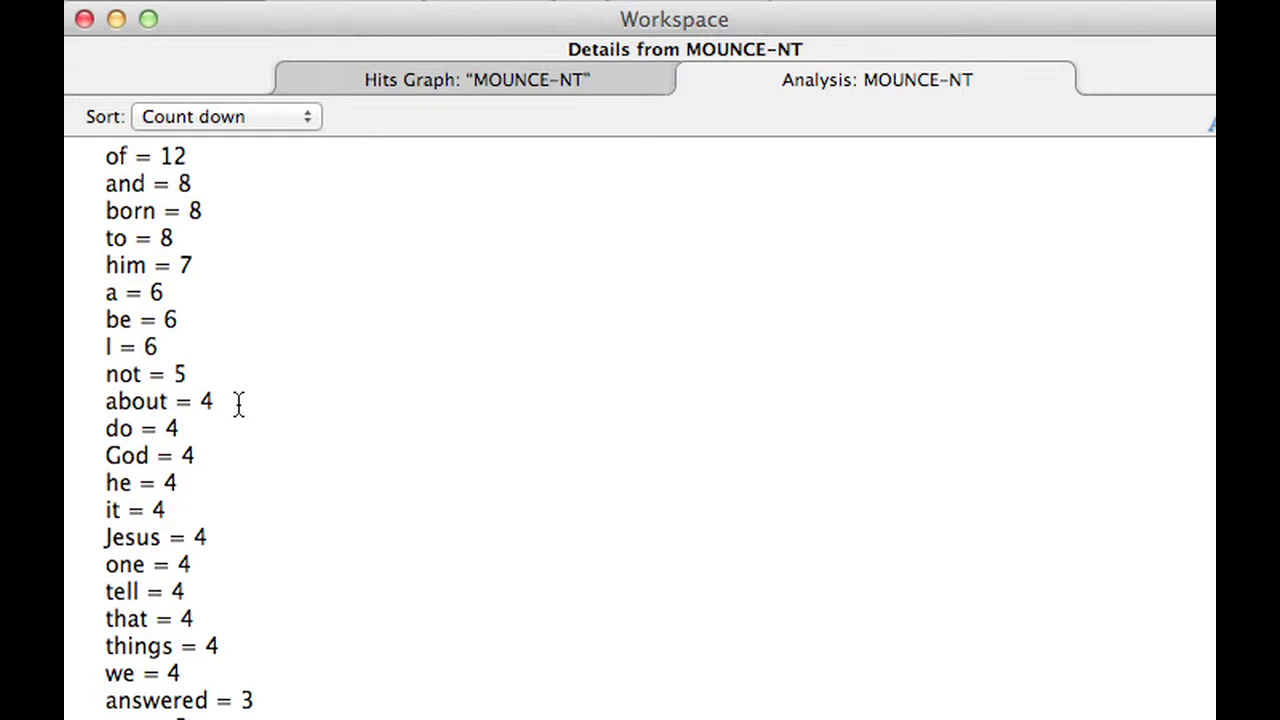
{"action": "scroll", "coordinate": [239, 403], "scroll_direction": "down", "scroll_amount": 10}
{"action": "scroll", "coordinate": [239, 403], "scroll_direction": "down", "scroll_amount": 4}
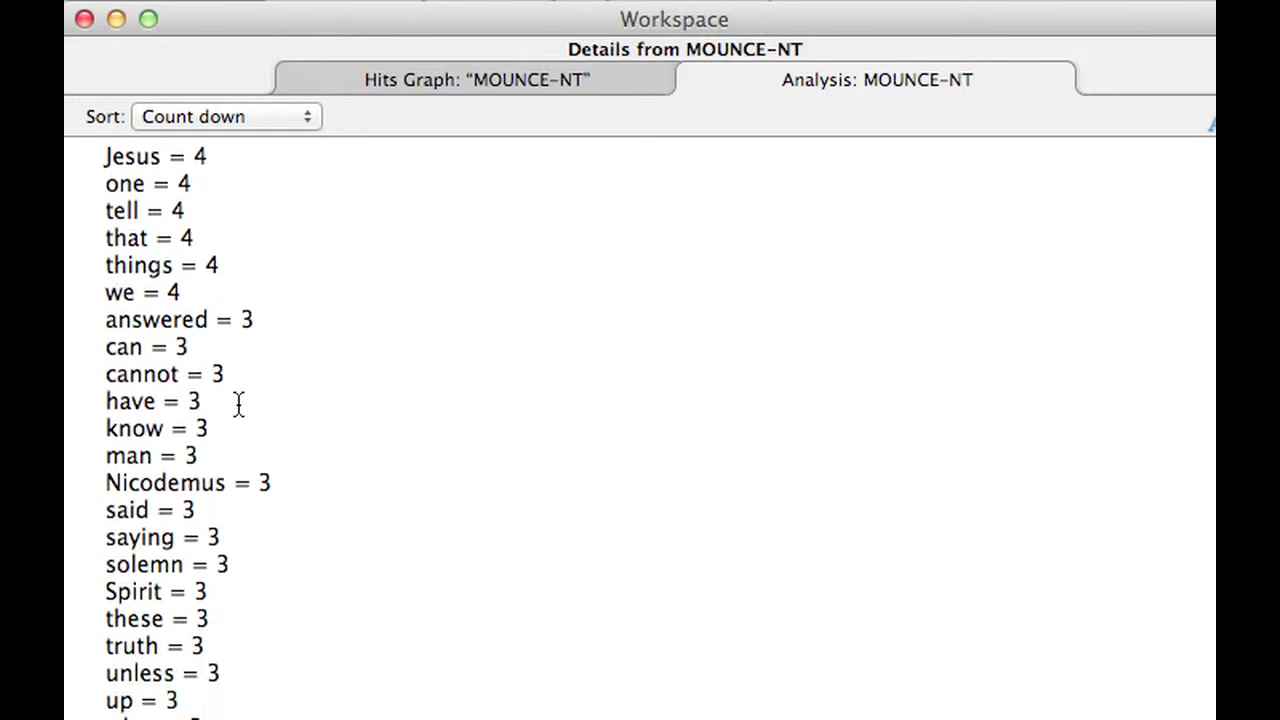
{"action": "scroll", "coordinate": [239, 403], "scroll_direction": "down", "scroll_amount": 2}
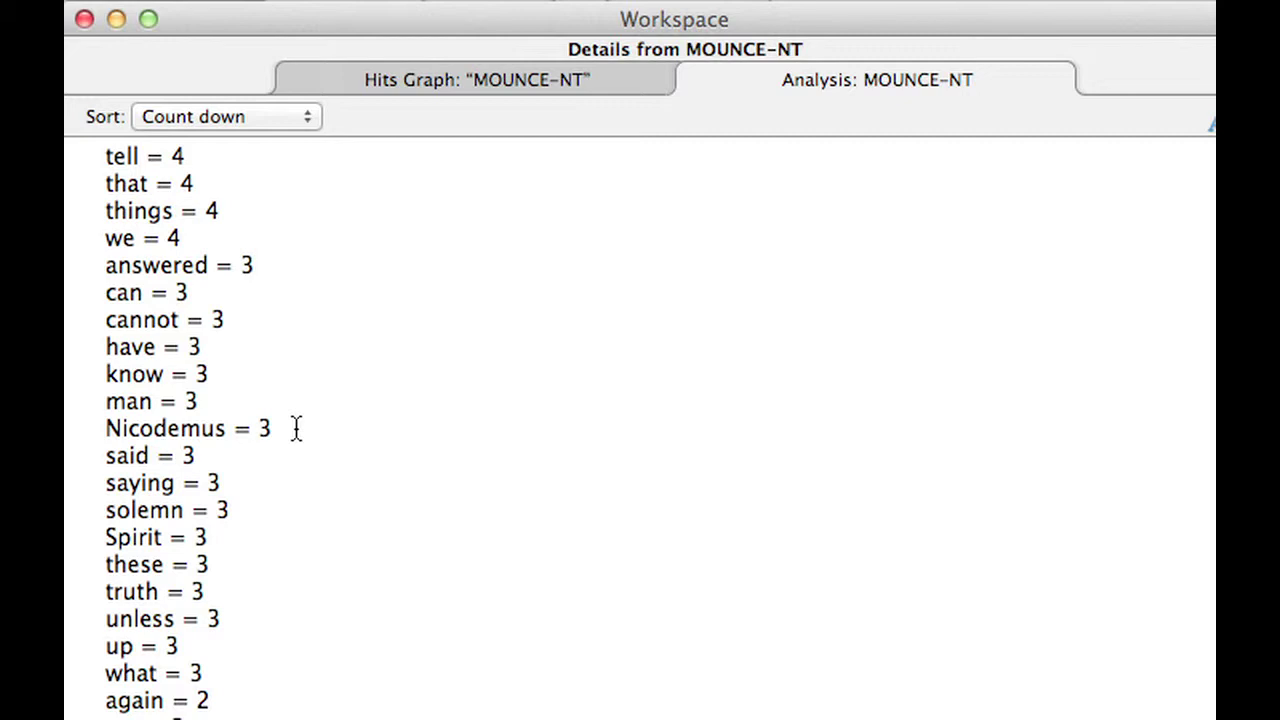
{"action": "scroll", "coordinate": [296, 428], "scroll_direction": "down", "scroll_amount": 5}
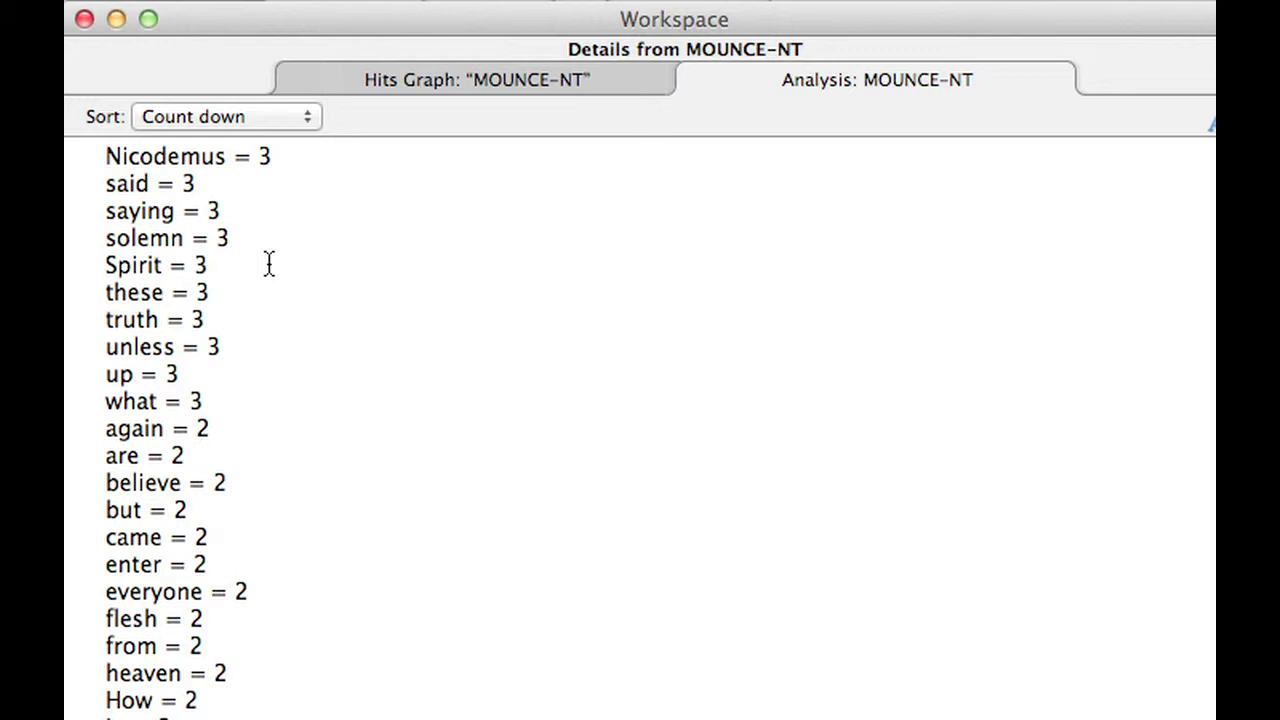
{"action": "scroll", "coordinate": [269, 263], "scroll_direction": "down", "scroll_amount": 3}
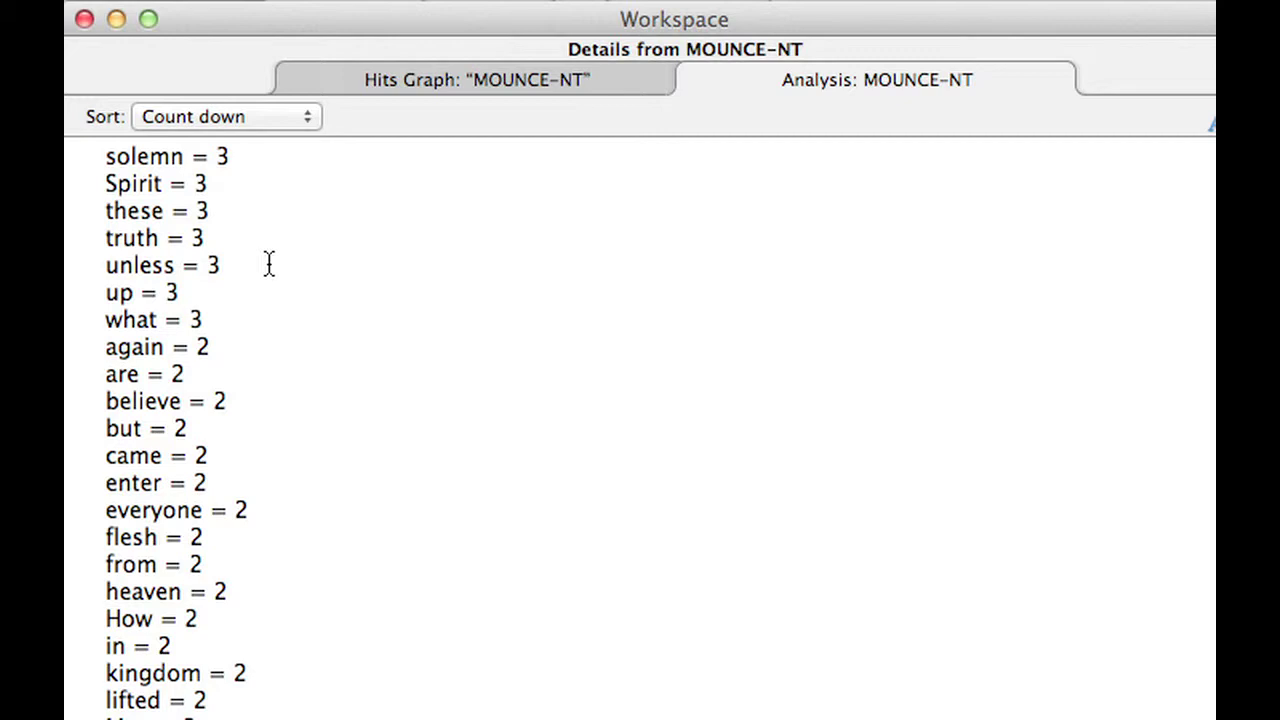
{"action": "scroll", "coordinate": [269, 263], "scroll_direction": "down", "scroll_amount": 5}
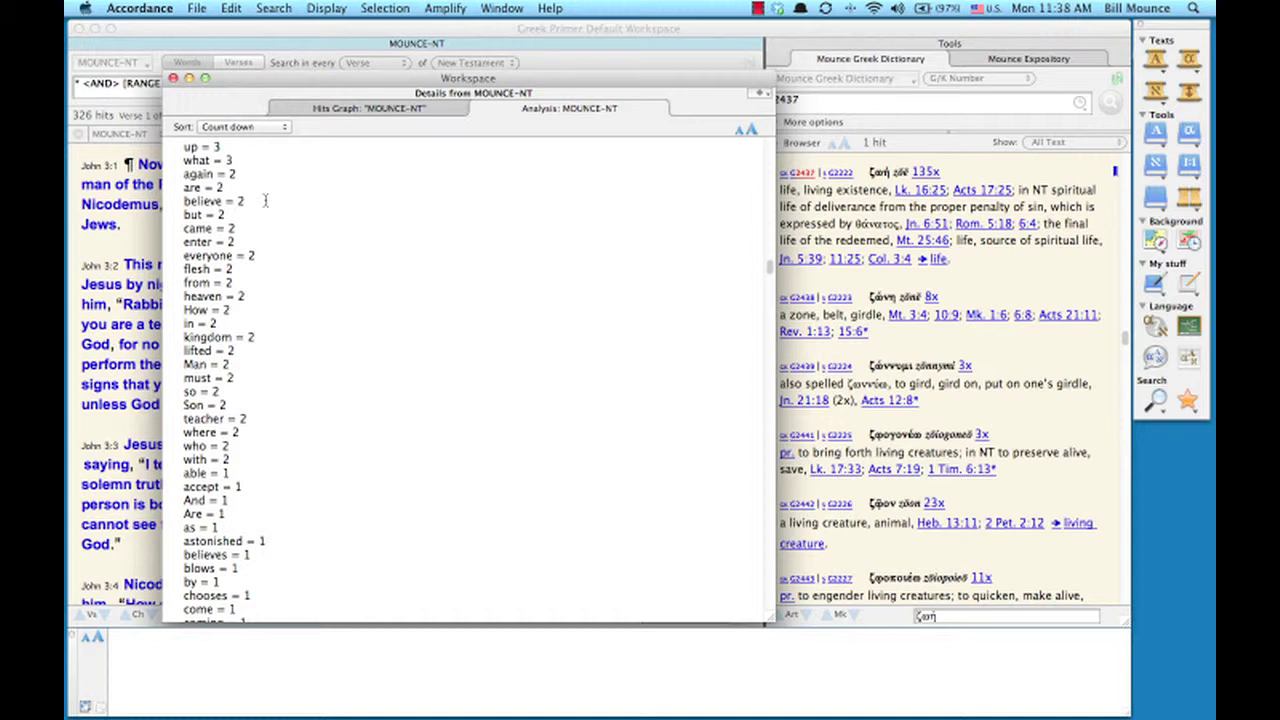
Set the analysis display's count to Importance
{"action": "left_click", "coordinate": [327, 9]}
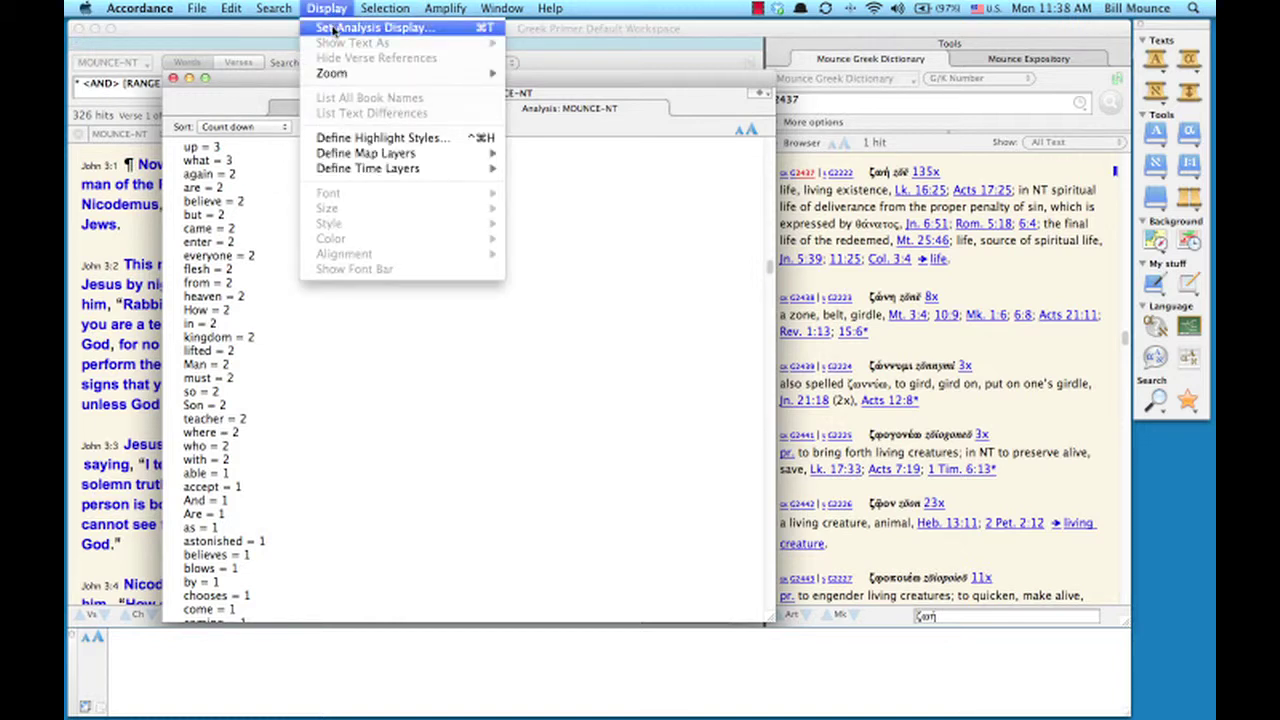
{"action": "left_click", "coordinate": [334, 30]}
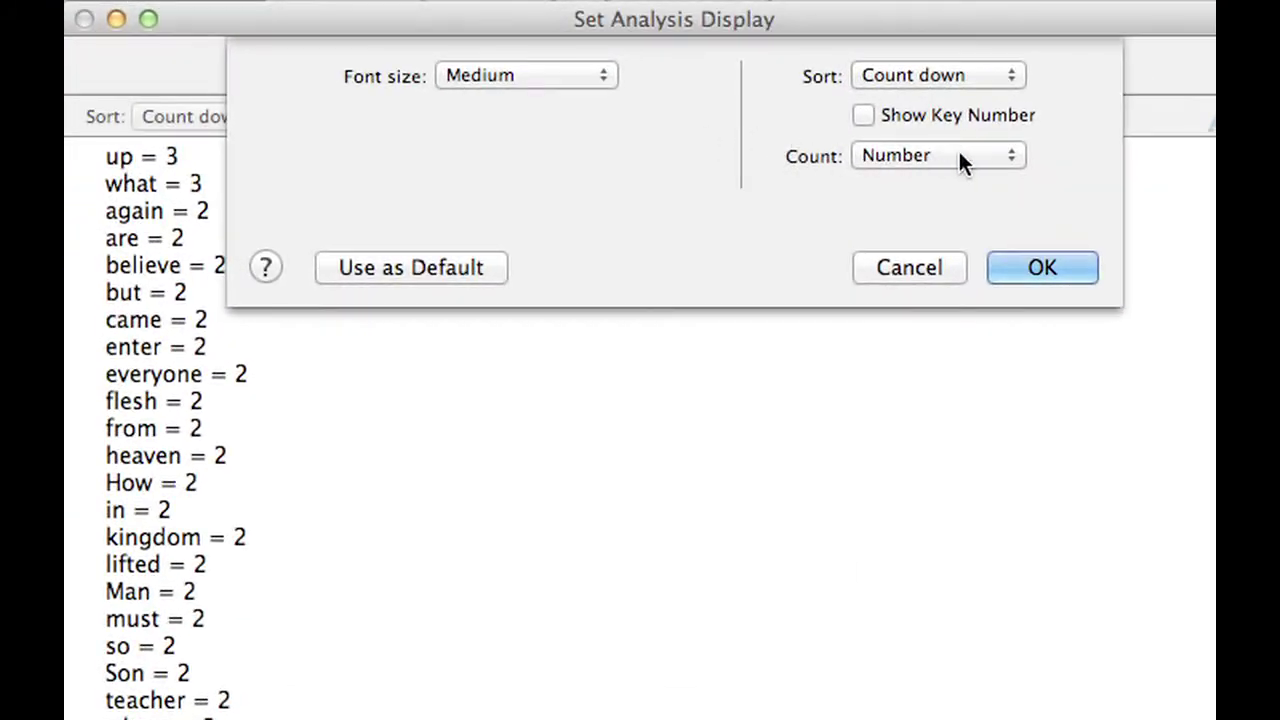
{"action": "left_click", "coordinate": [1005, 158]}
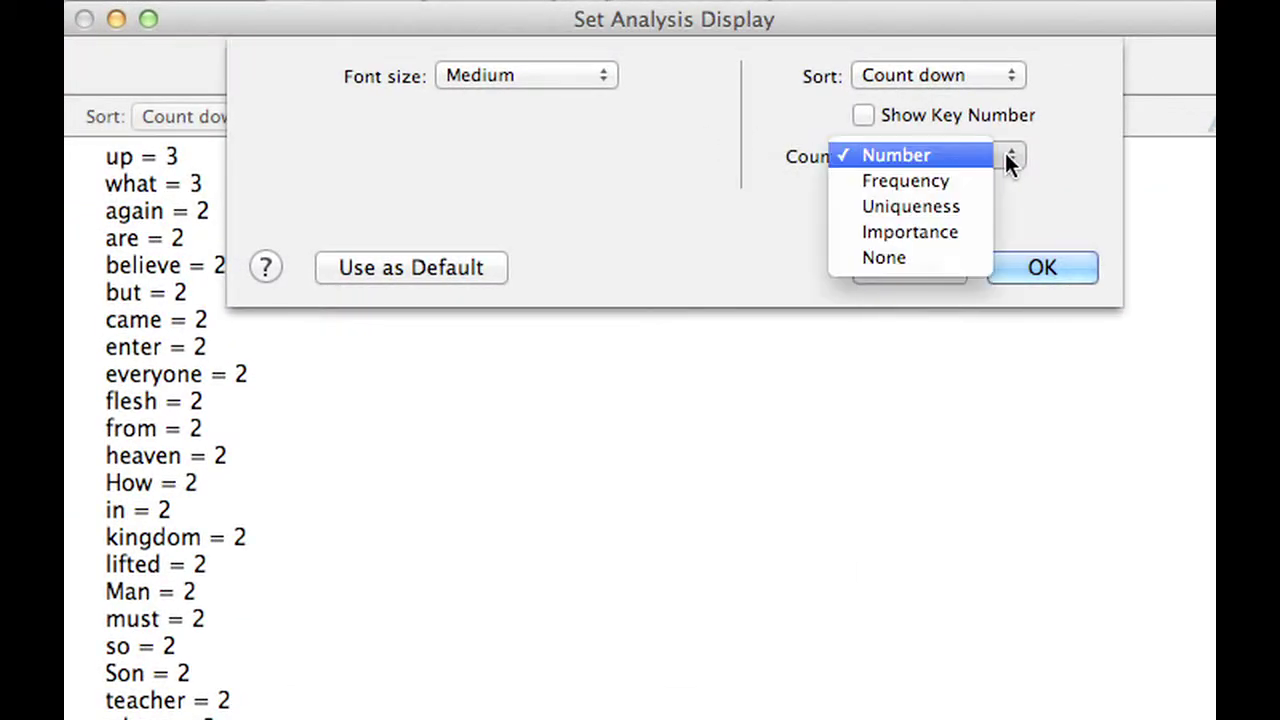
{"action": "left_click", "coordinate": [949, 236]}
{"action": "left_click", "coordinate": [1002, 268]}
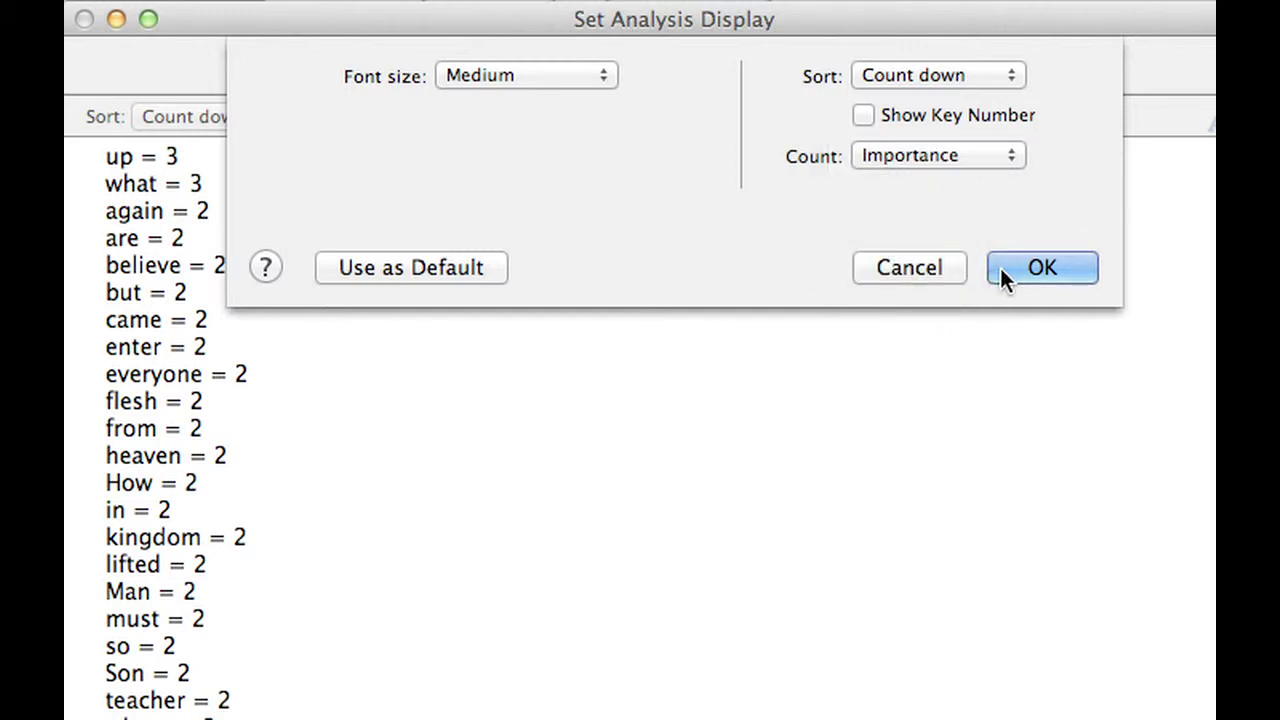
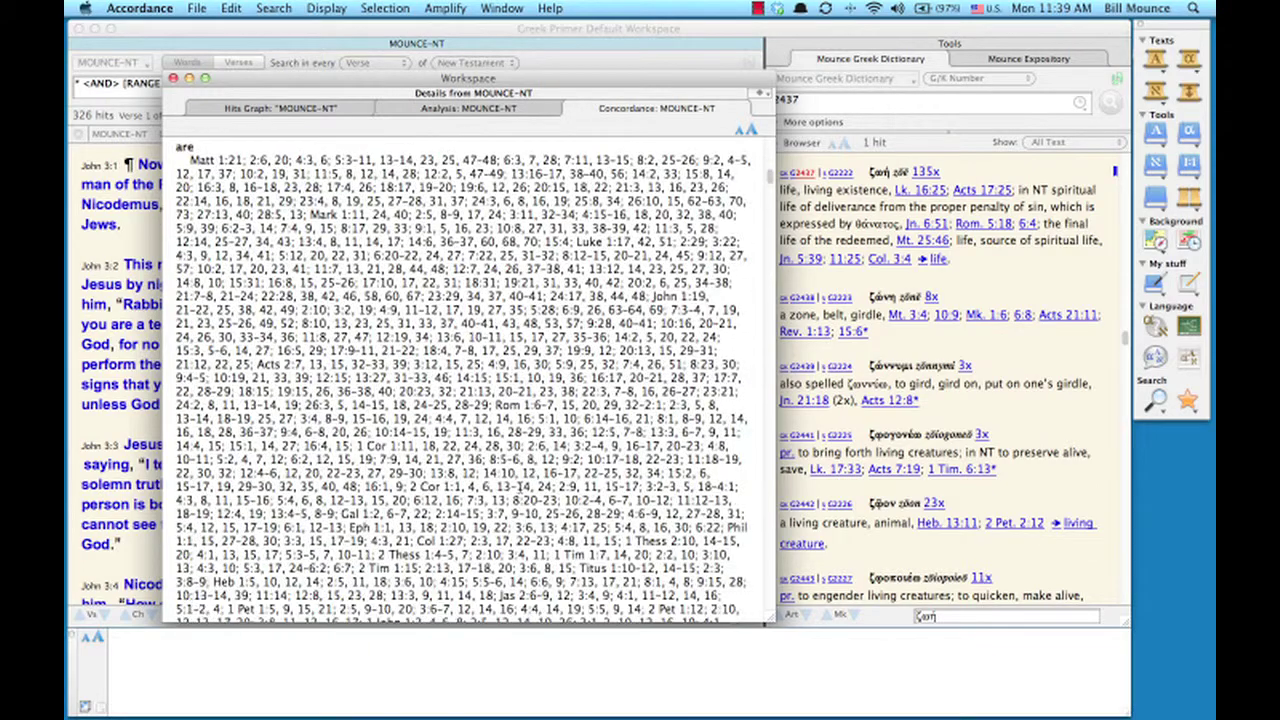
Examine the concordance entries from "are" to "believes" and select the John 3:15 line under "believes"
{"action": "scroll", "coordinate": [520, 487], "scroll_direction": "down", "scroll_amount": 15}
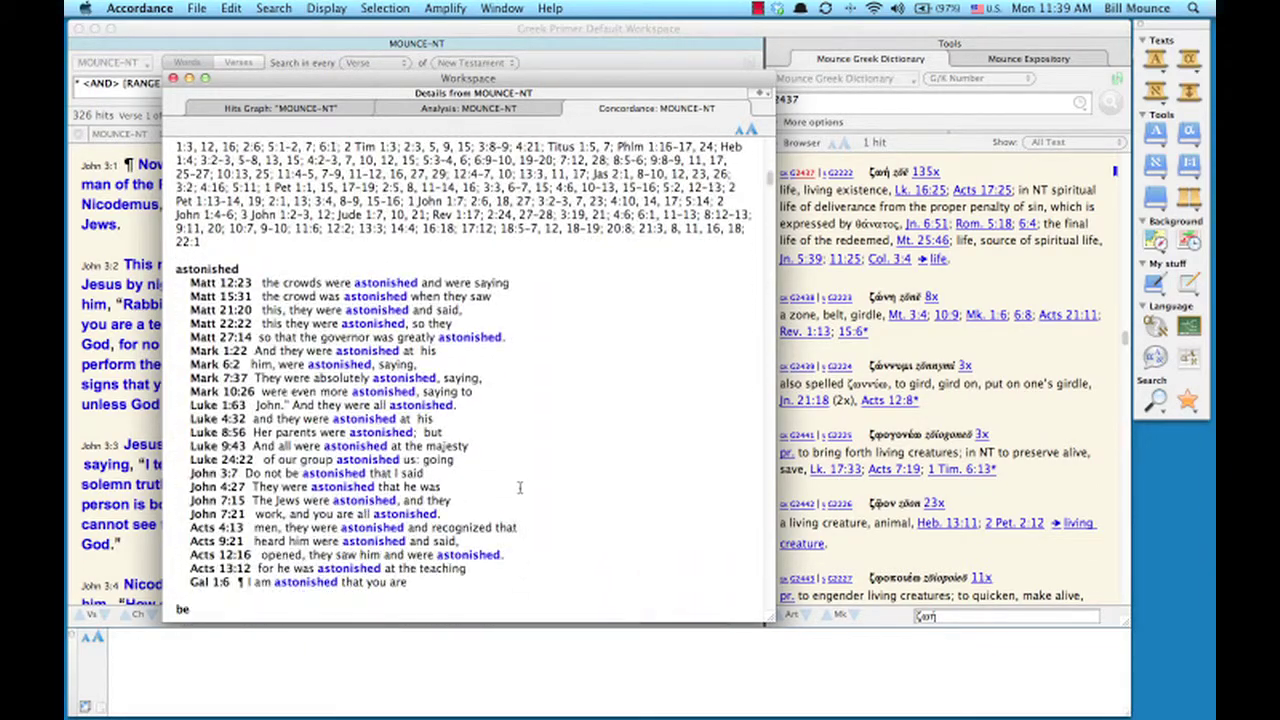
{"action": "scroll", "coordinate": [520, 487], "scroll_direction": "down", "scroll_amount": 10}
{"action": "scroll", "coordinate": [520, 487], "scroll_direction": "up", "scroll_amount": 8}
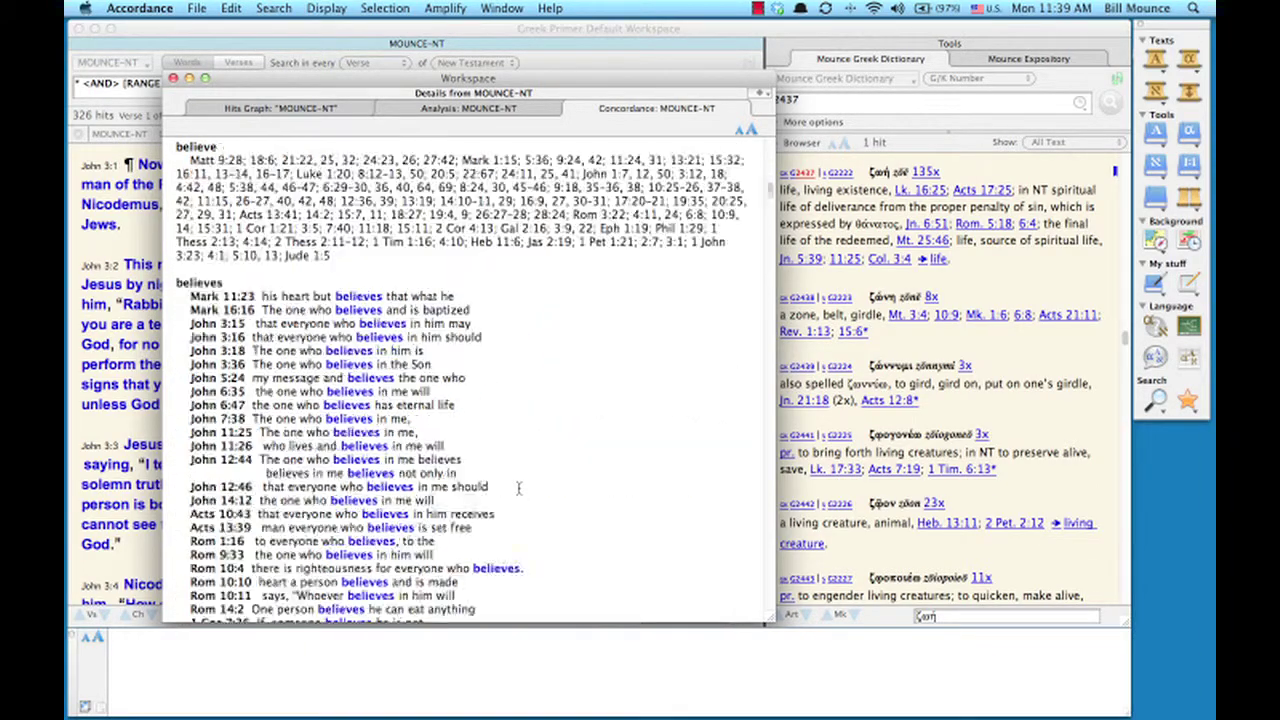
{"action": "scroll", "coordinate": [519, 488], "scroll_direction": "down", "scroll_amount": 5}
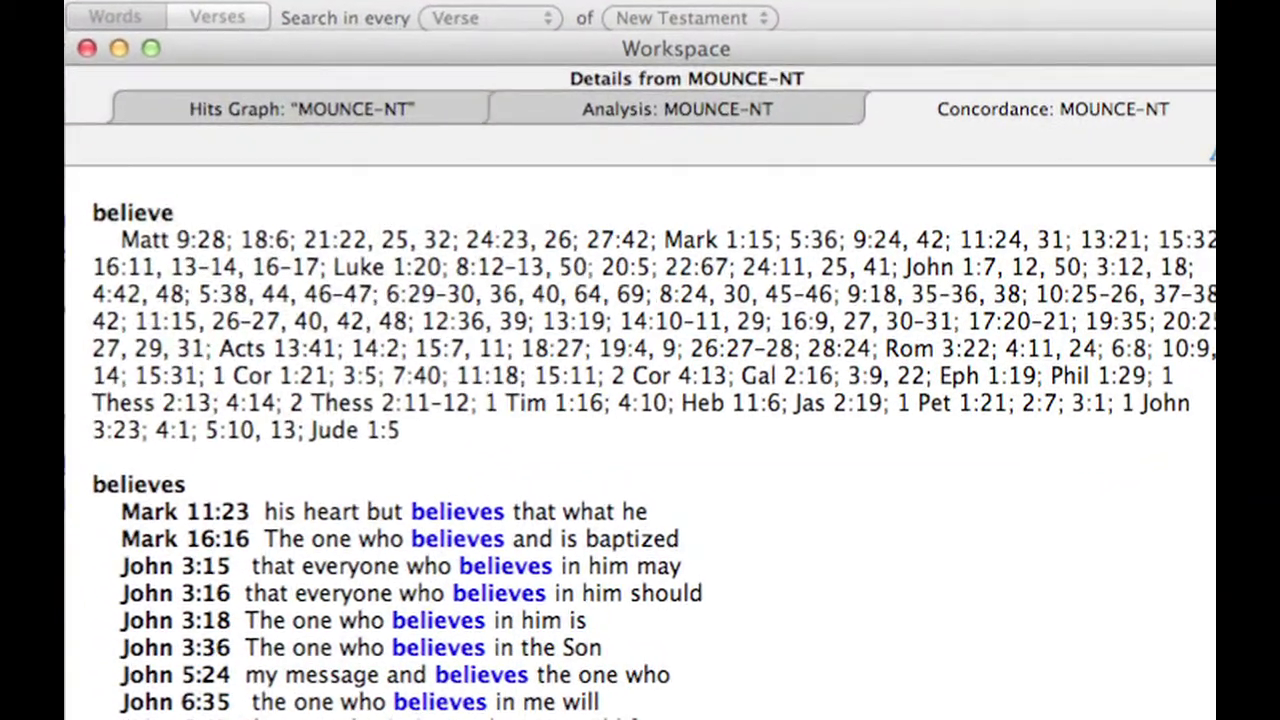
{"action": "left_click", "coordinate": [150, 568]}
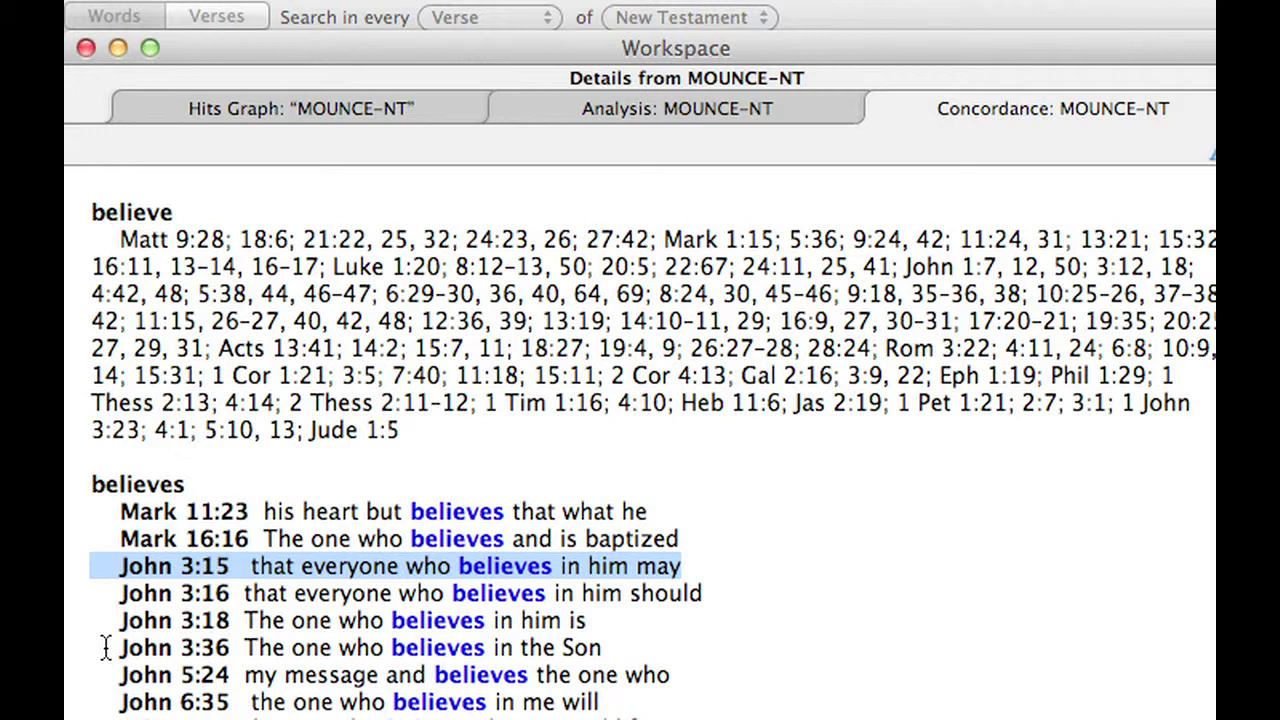
Close the MOUNCE-NT search details and the concordance window to return to the main Bible text
{"action": "mouse_move", "coordinate": [886, 115]}
{"action": "left_click", "coordinate": [883, 108]}
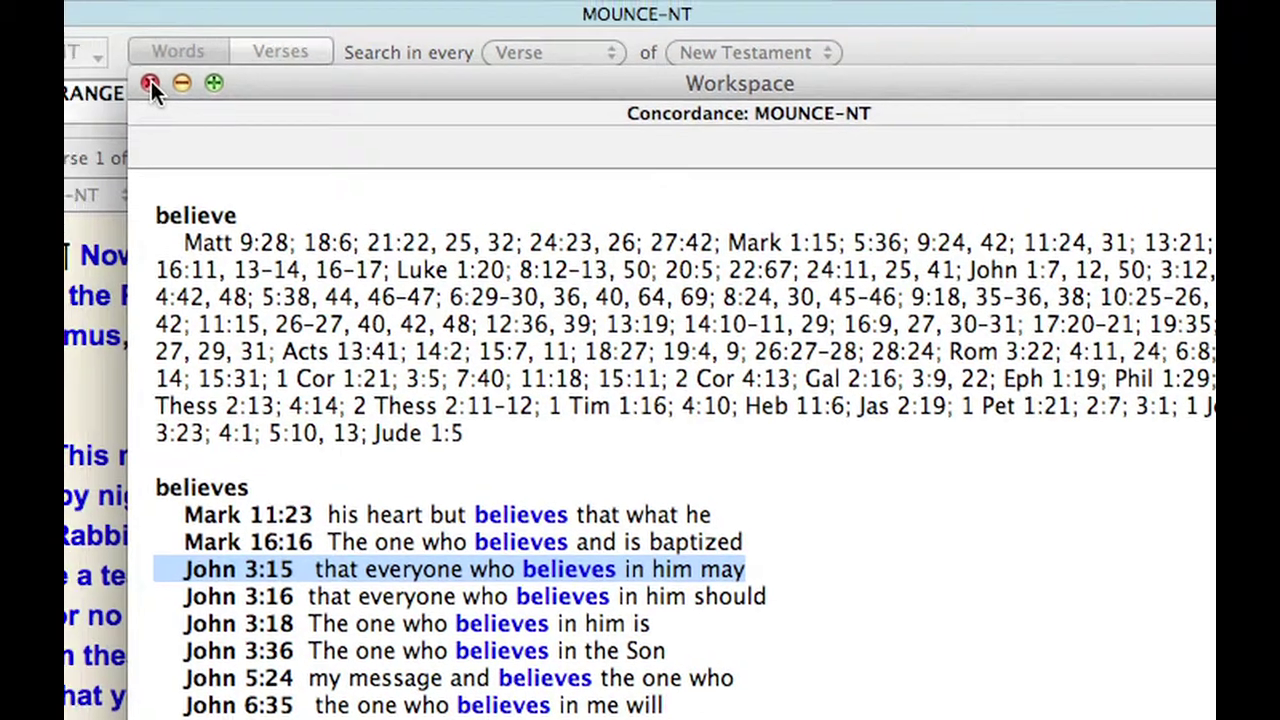
{"action": "left_click", "coordinate": [87, 46]}
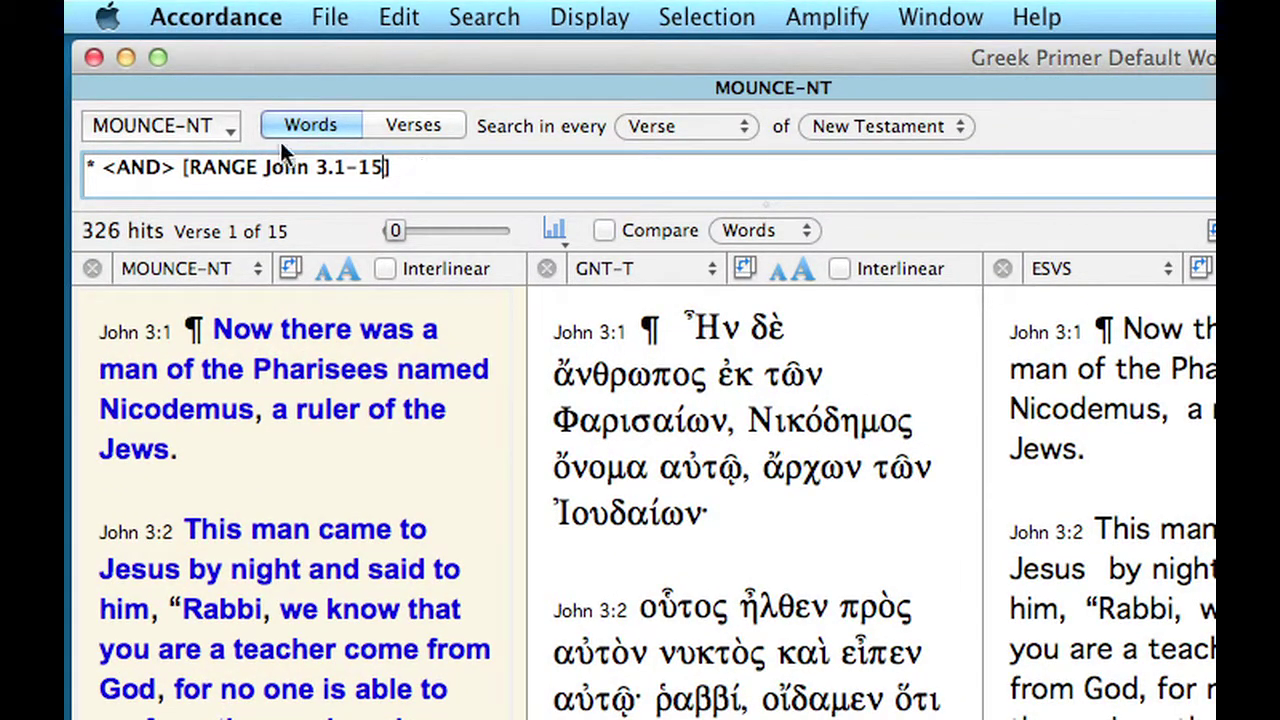
Search the words of GNT-T for every verb in John 1-4 using [verb] <AND> [RANGE john 1-4]
{"action": "left_click", "coordinate": [206, 120]}
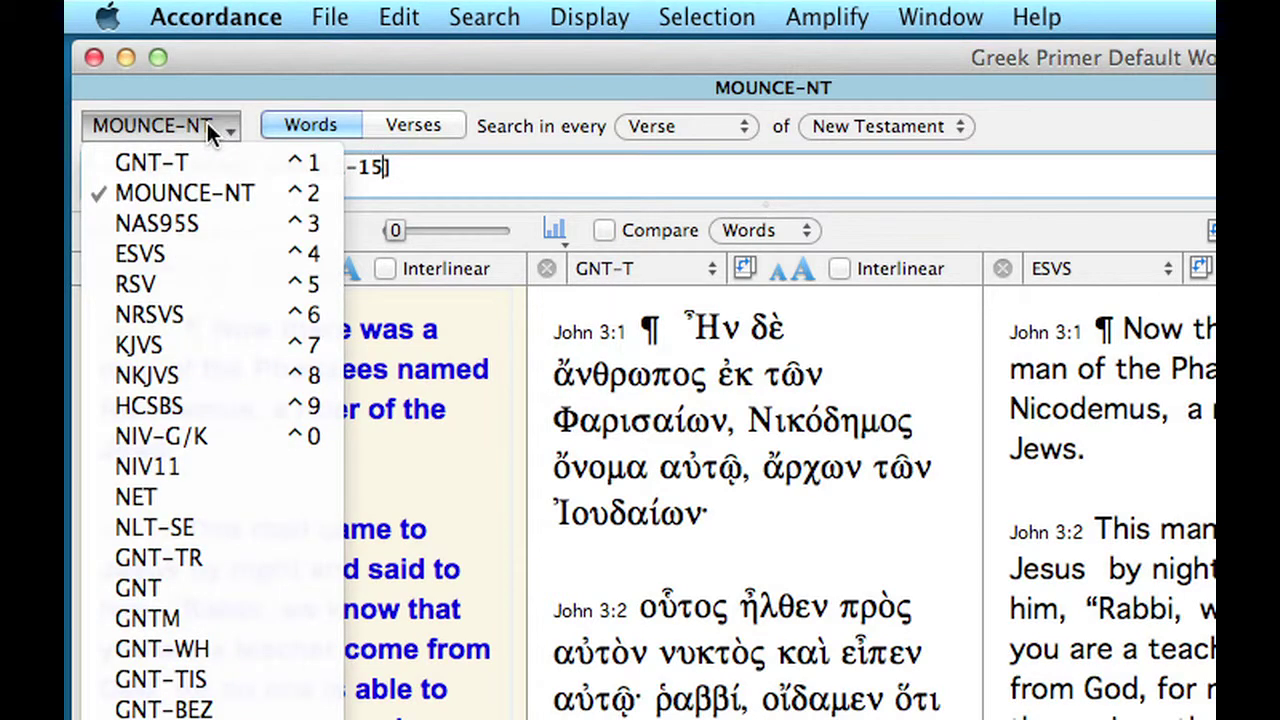
{"action": "left_click", "coordinate": [200, 163]}
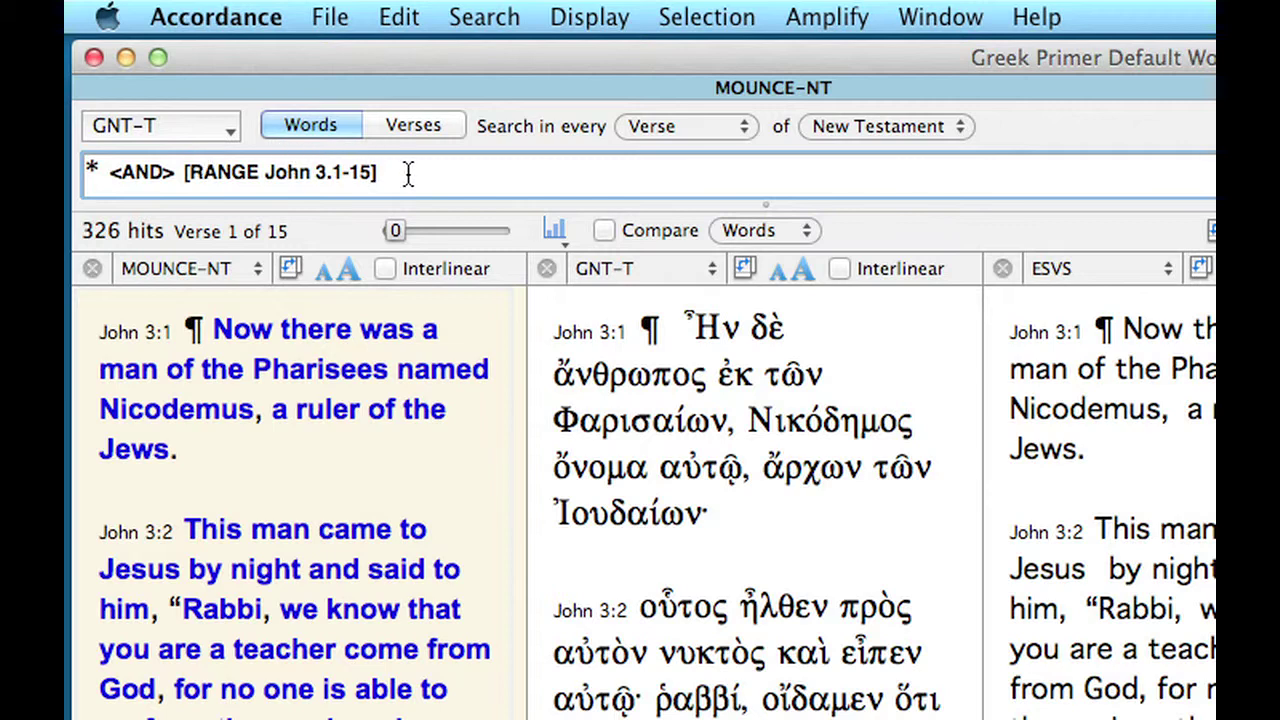
{"action": "key", "text": "super+a"}
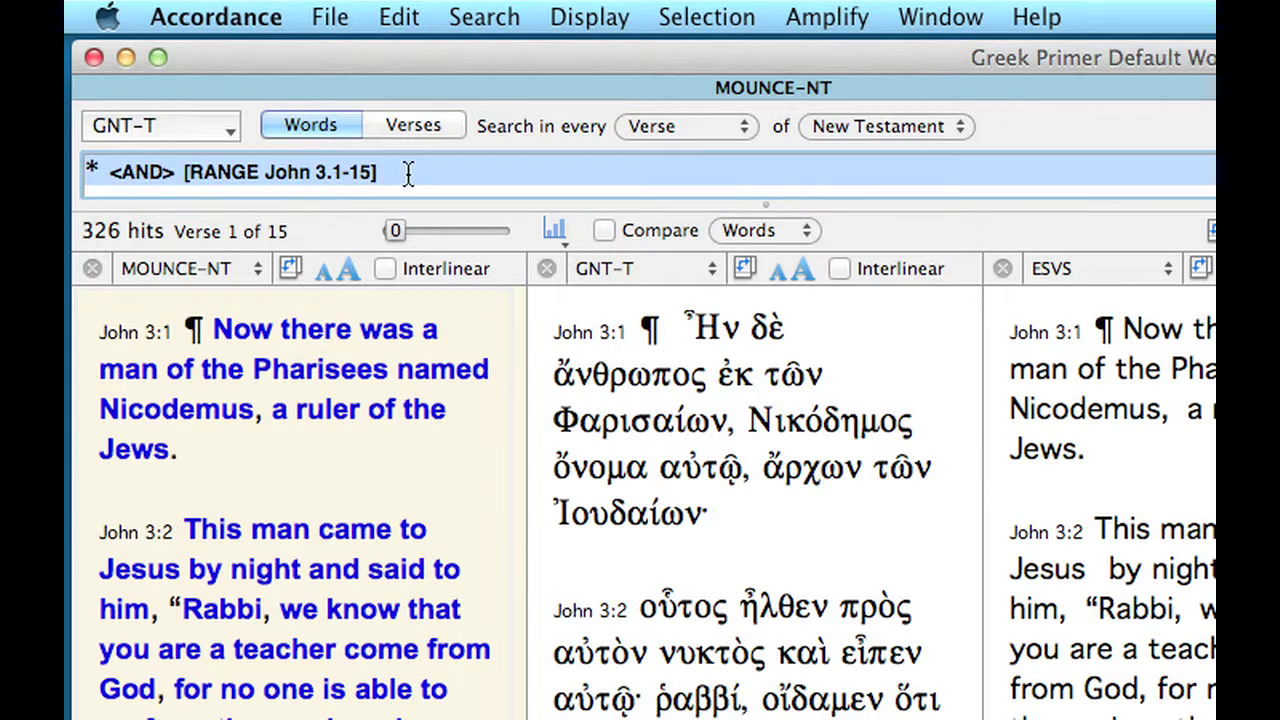
{"action": "key", "text": "BackSpace"}
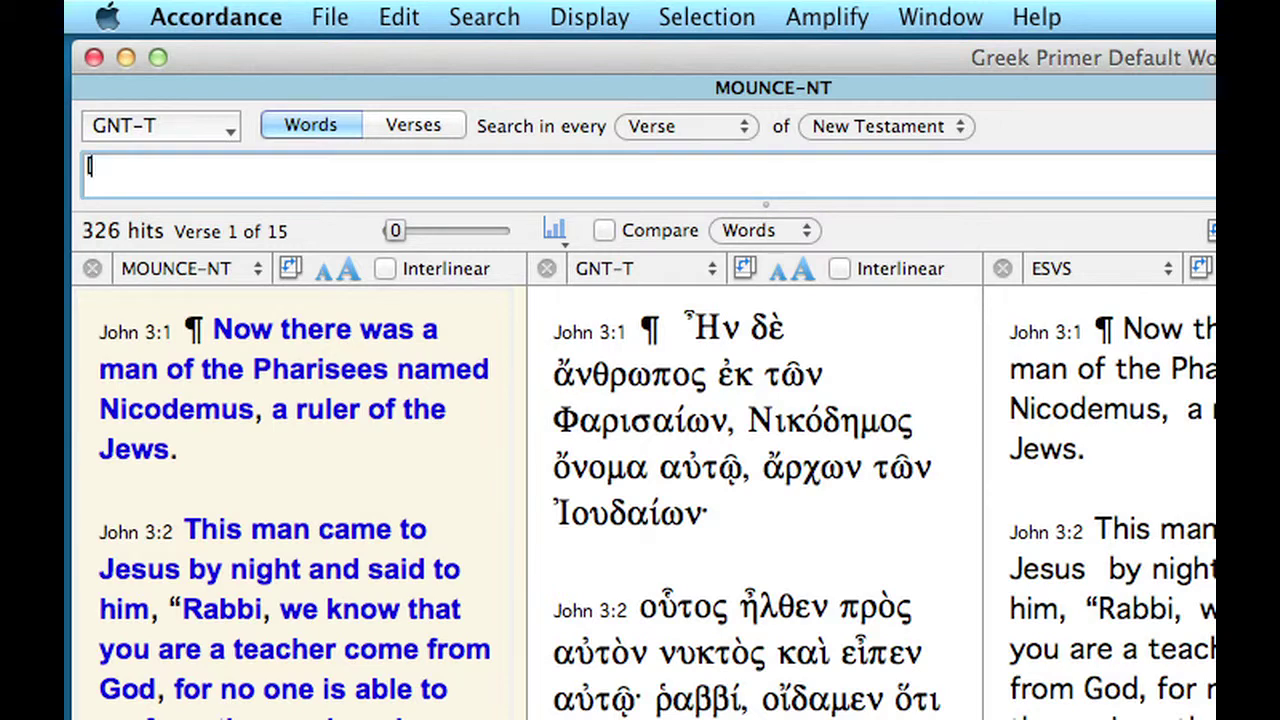
{"action": "type", "text": "[verb]"}
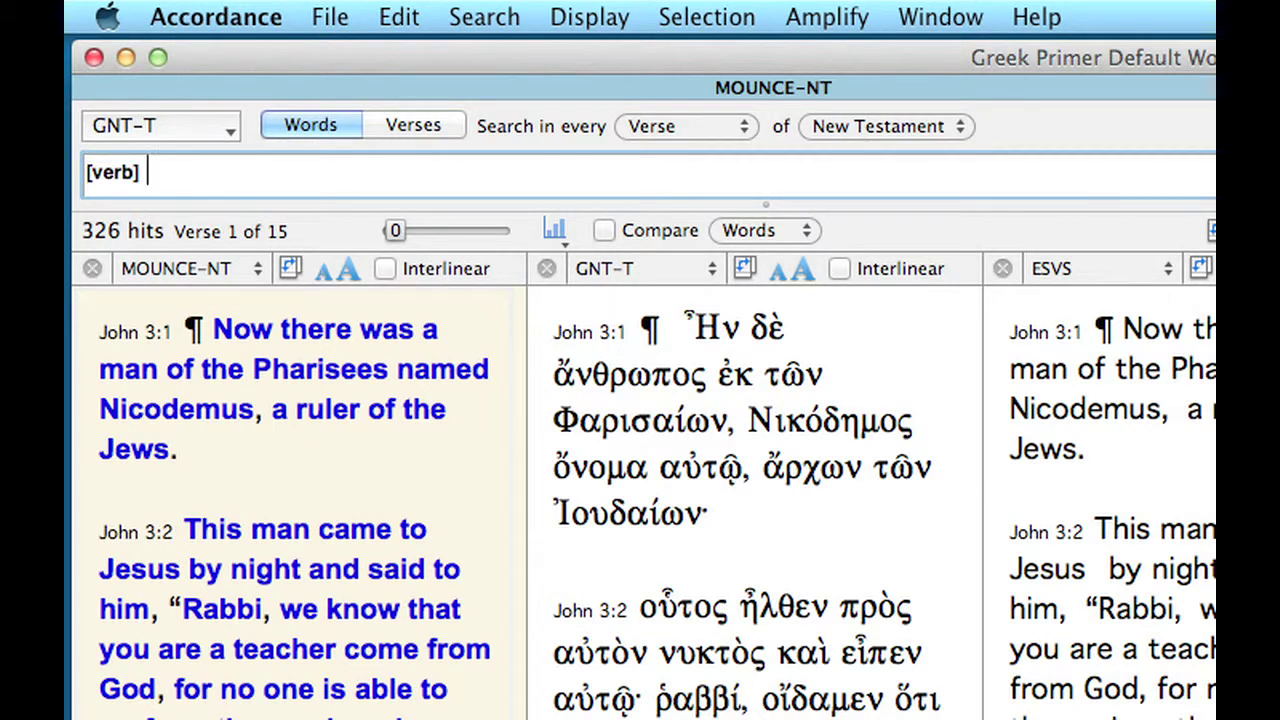
{"action": "type", "text": " <AND>"}
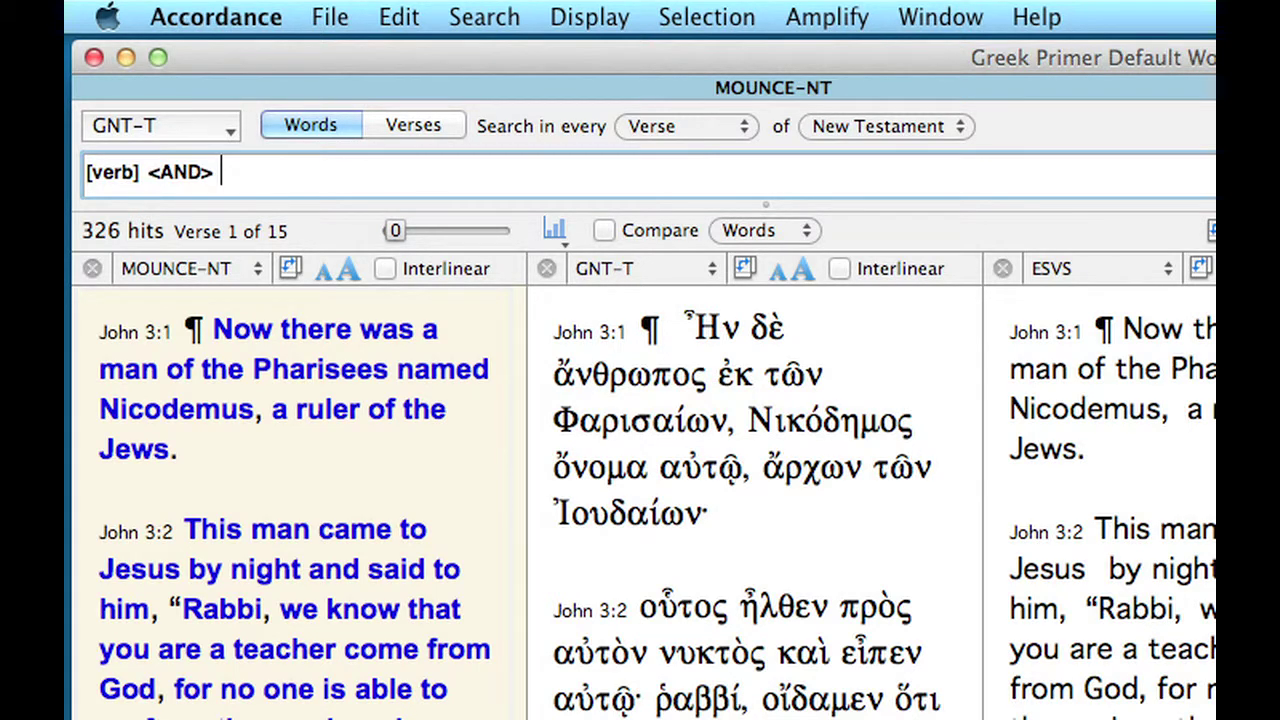
{"action": "key", "text": "super+shift+r"}
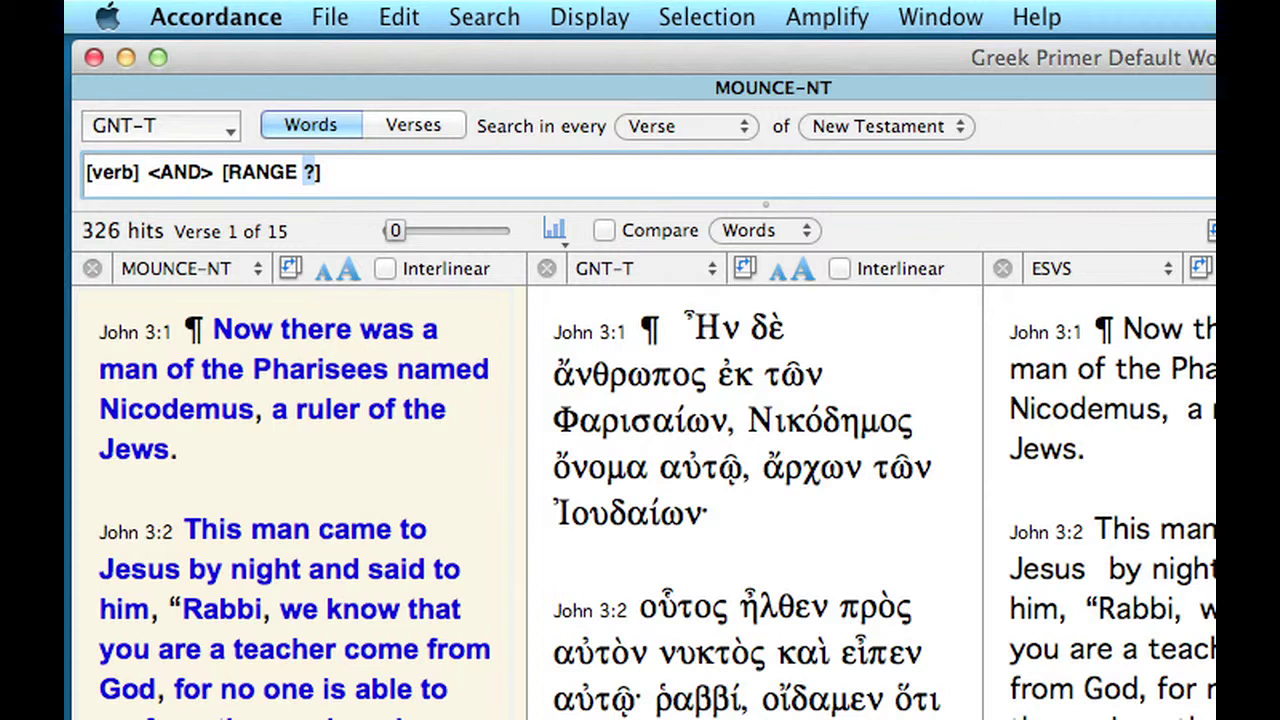
{"action": "type", "text": "john 1-"}
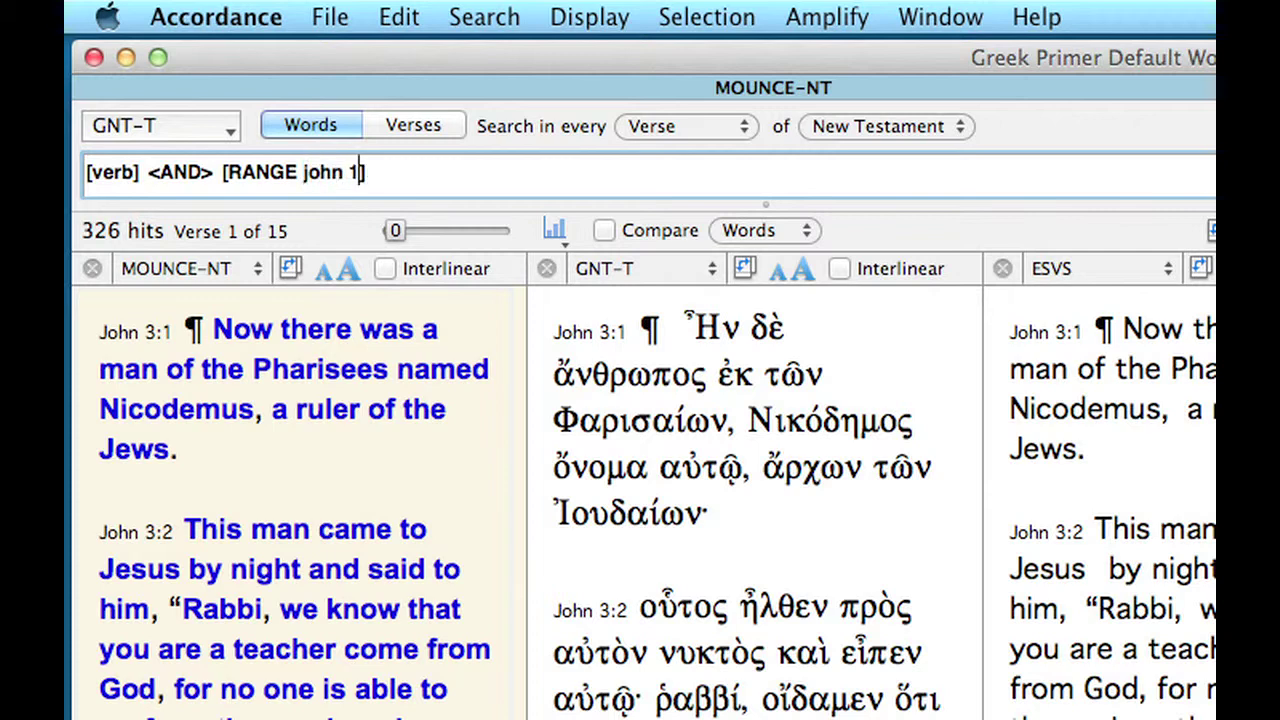
{"action": "type", "text": "4"}
{"action": "key", "text": "Return"}
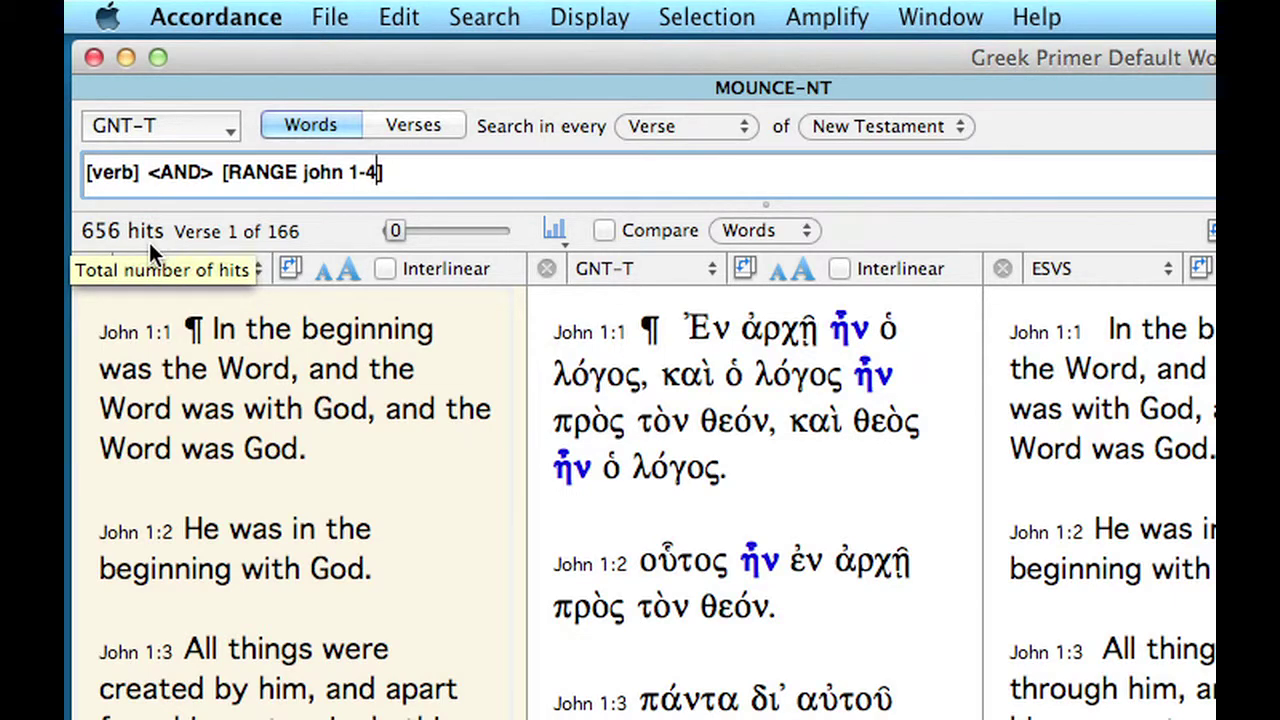
Open the analysis of the Greek verb hits in an enlarged window and sort it by Count down
{"action": "left_click", "coordinate": [676, 328]}
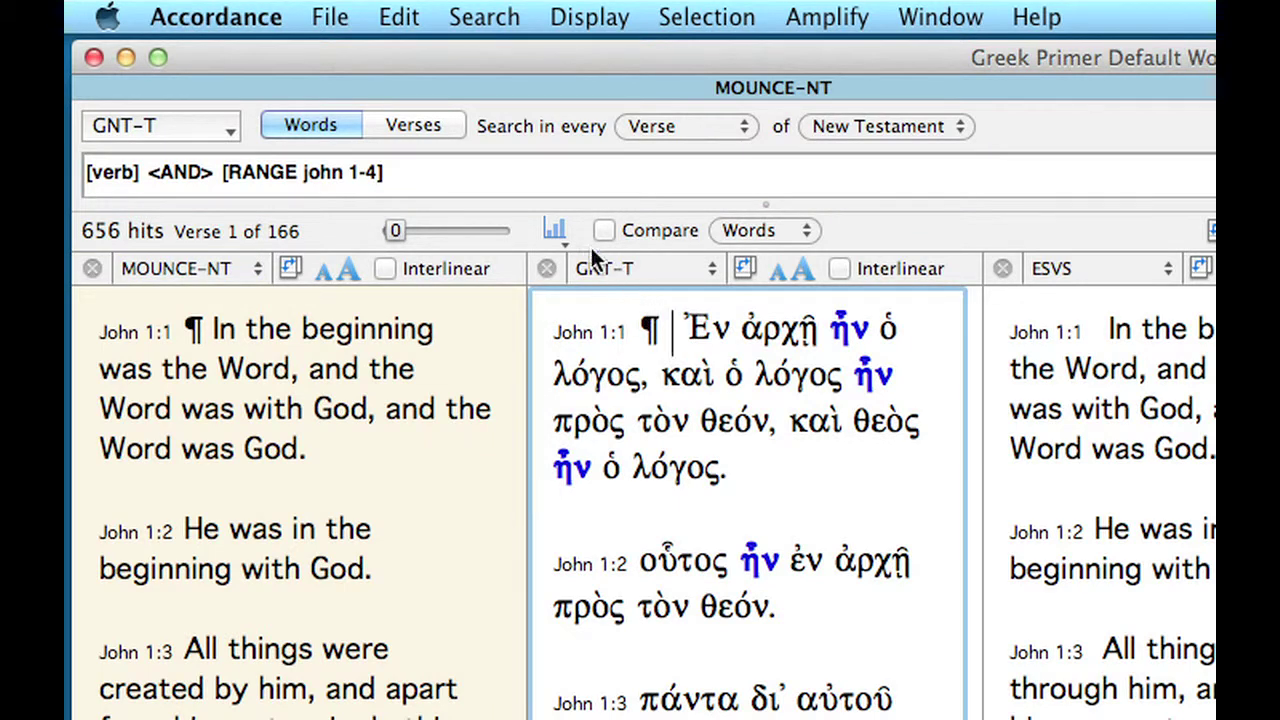
{"action": "left_click", "coordinate": [555, 231]}
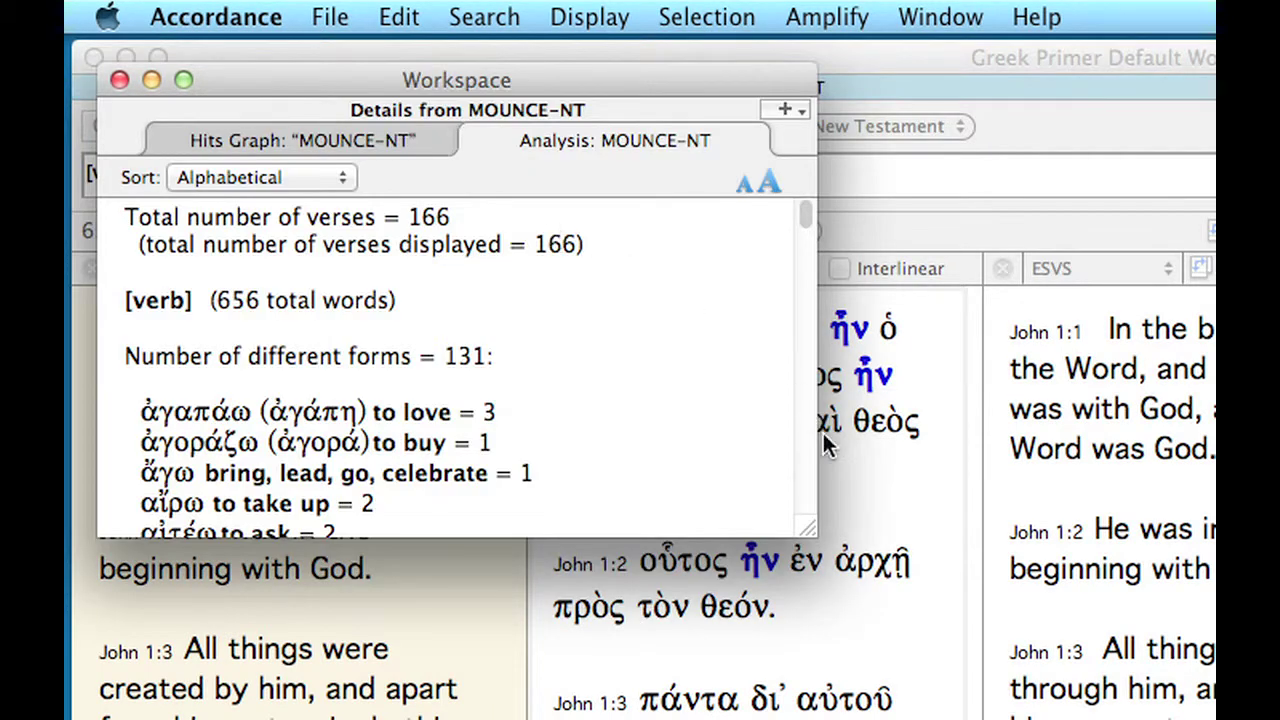
{"action": "left_click_drag", "start_coordinate": [815, 562], "coordinate": [1103, 716]}
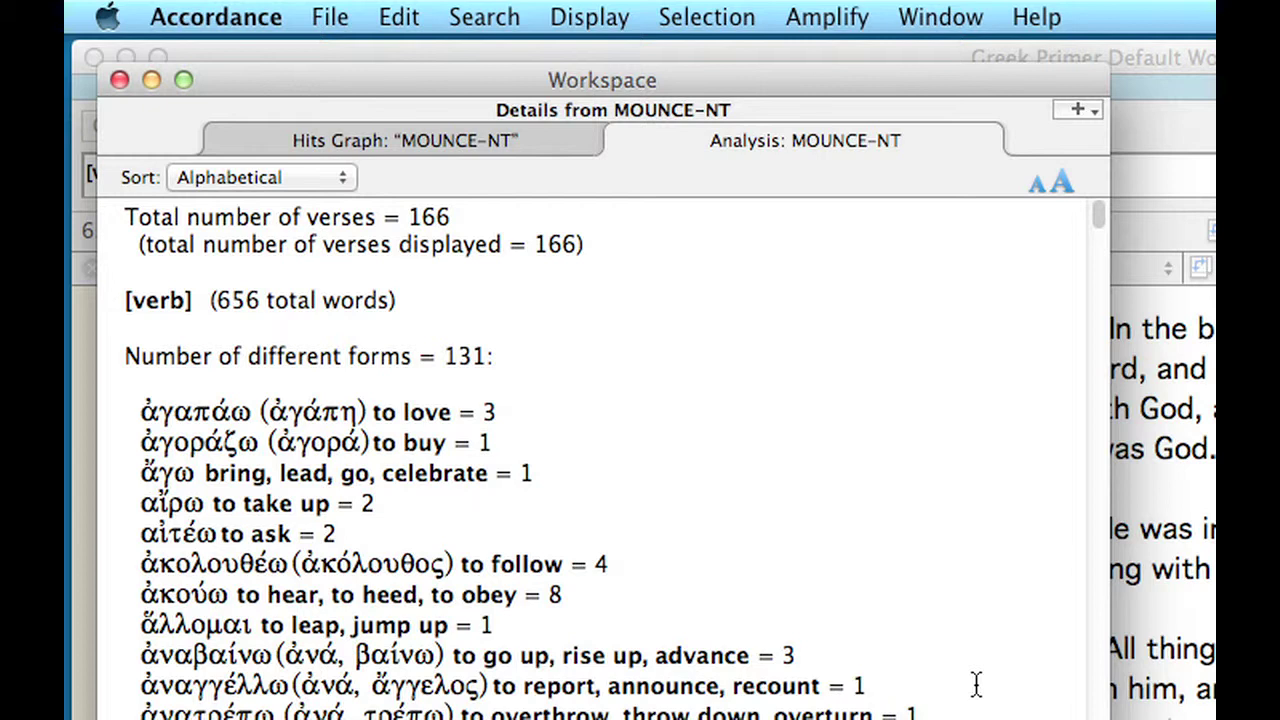
{"action": "left_click", "coordinate": [318, 179]}
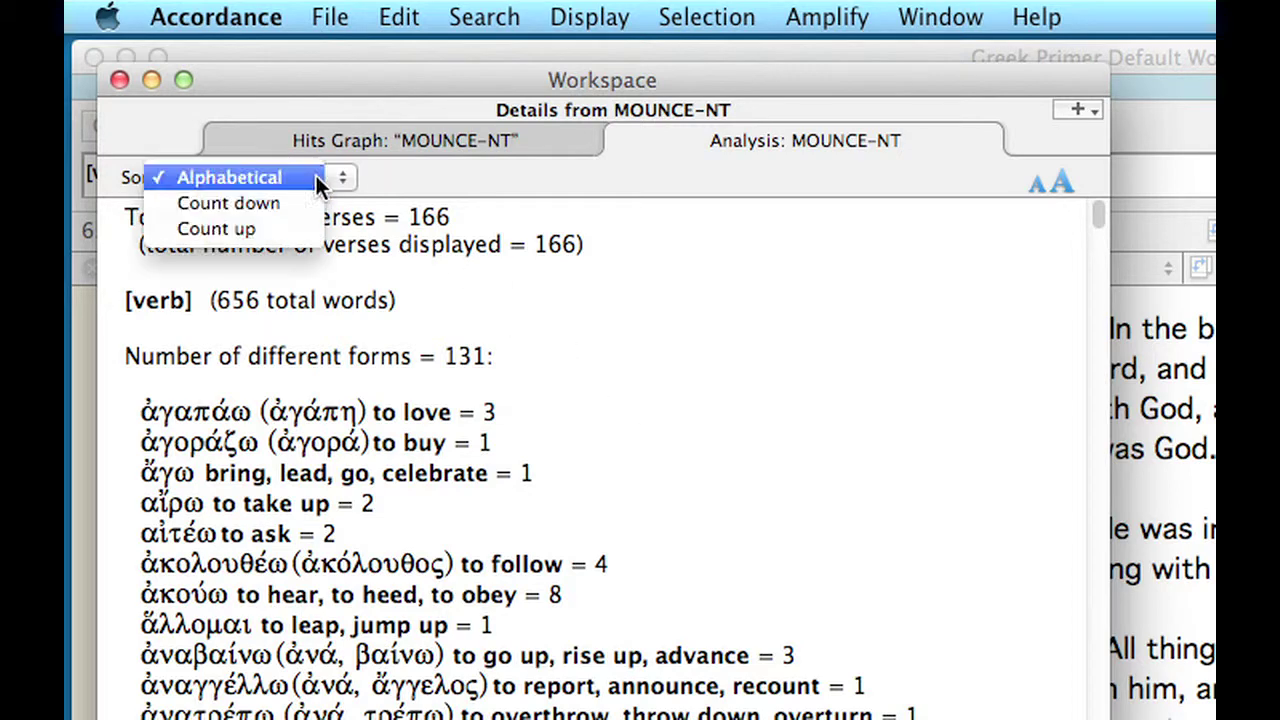
{"action": "left_click", "coordinate": [291, 211]}
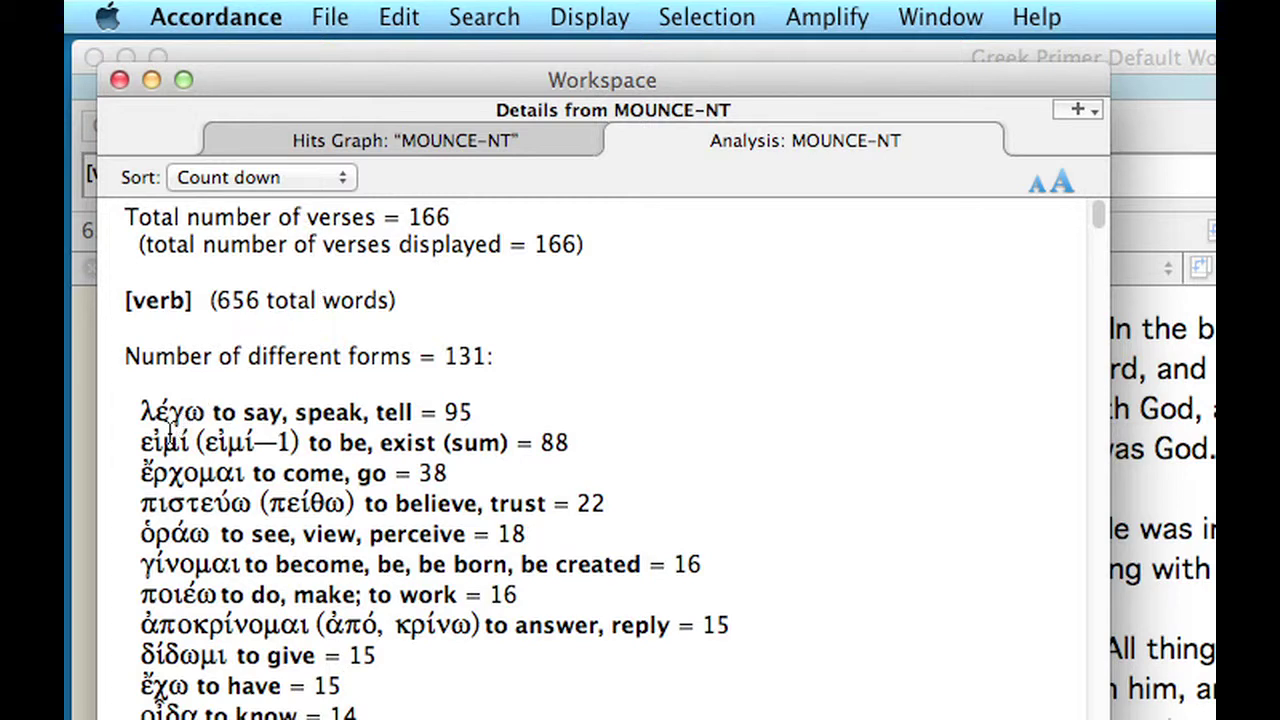
Examine the most frequent verbs in the analysis list, highlighting πιστεύω, ὁράω, βαπτίζω and μαρτυρέω in turn
{"action": "left_click", "coordinate": [146, 508]}
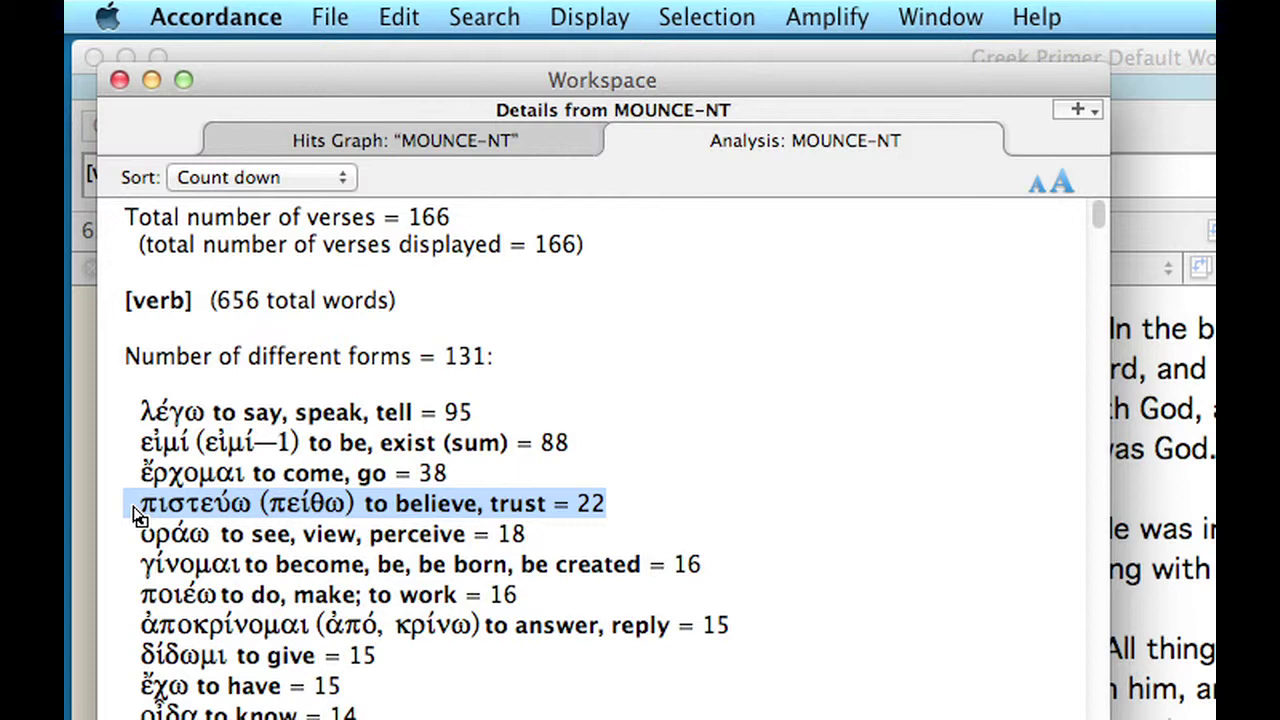
{"action": "left_click", "coordinate": [145, 533]}
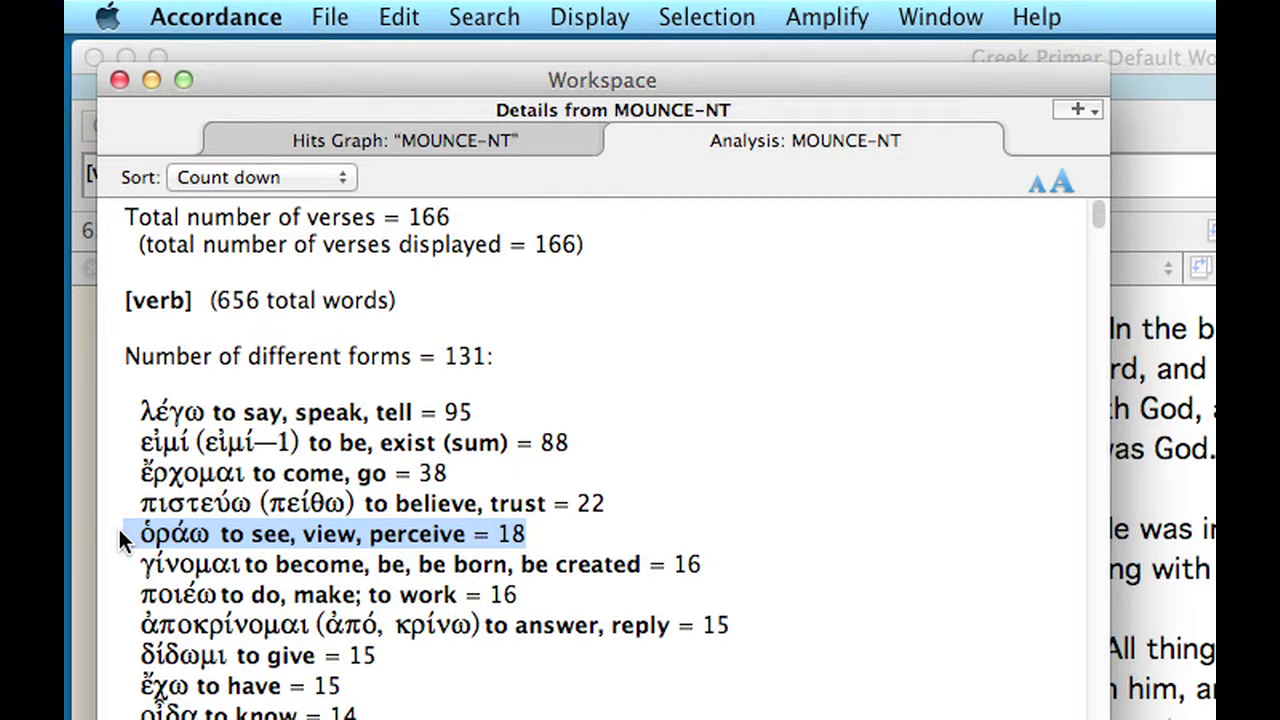
{"action": "scroll", "coordinate": [119, 538], "scroll_direction": "down", "scroll_amount": 5}
{"action": "scroll", "coordinate": [119, 540], "scroll_direction": "down", "scroll_amount": 2}
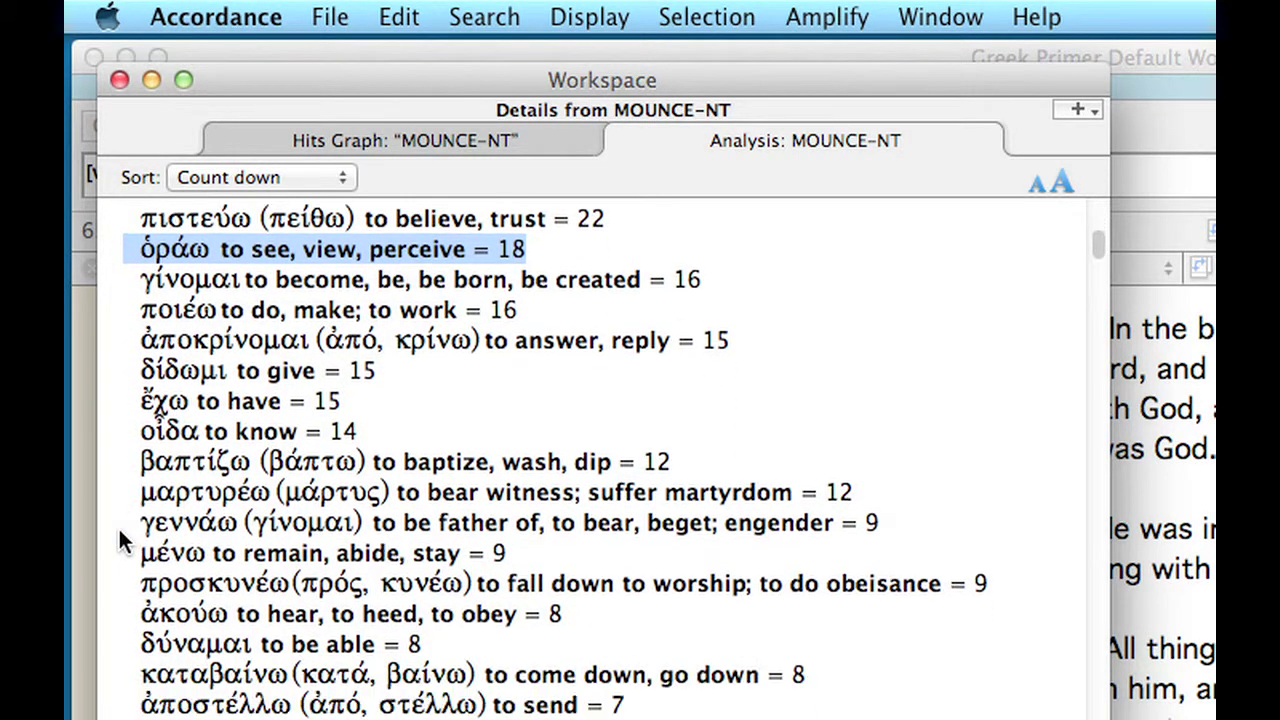
{"action": "double_click", "coordinate": [155, 462]}
{"action": "left_click", "coordinate": [155, 462]}
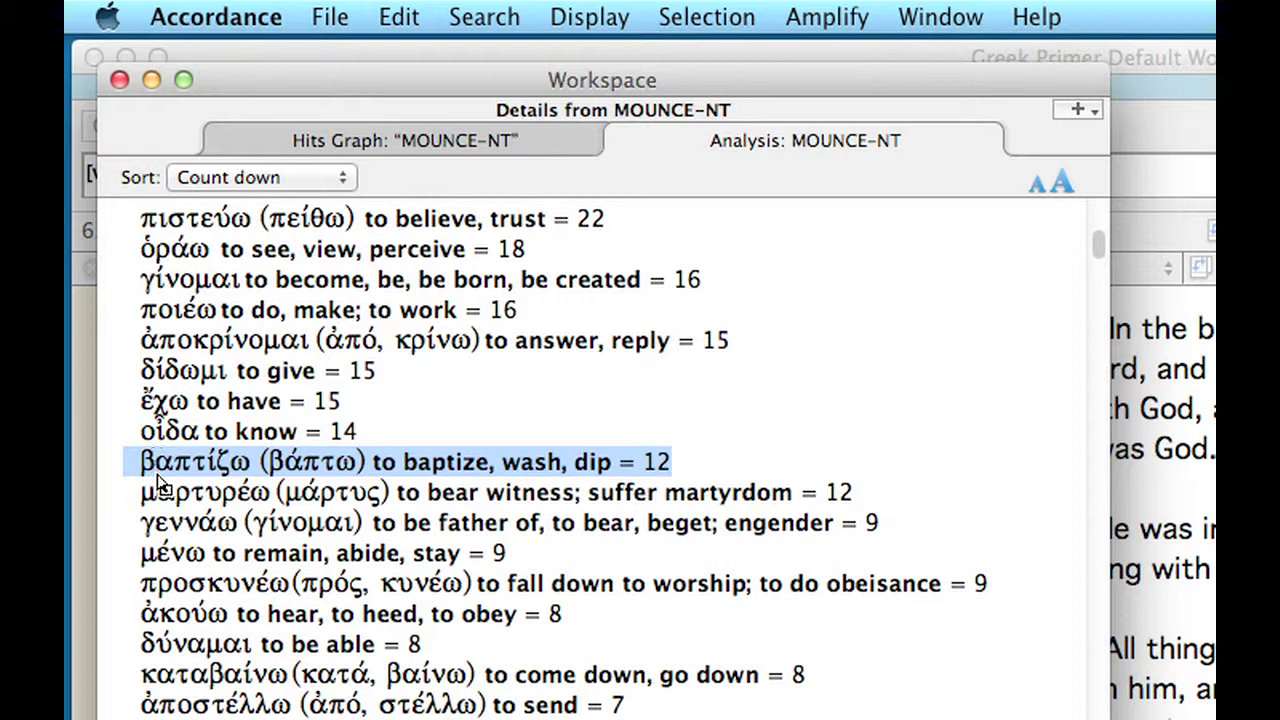
{"action": "left_click", "coordinate": [157, 492]}
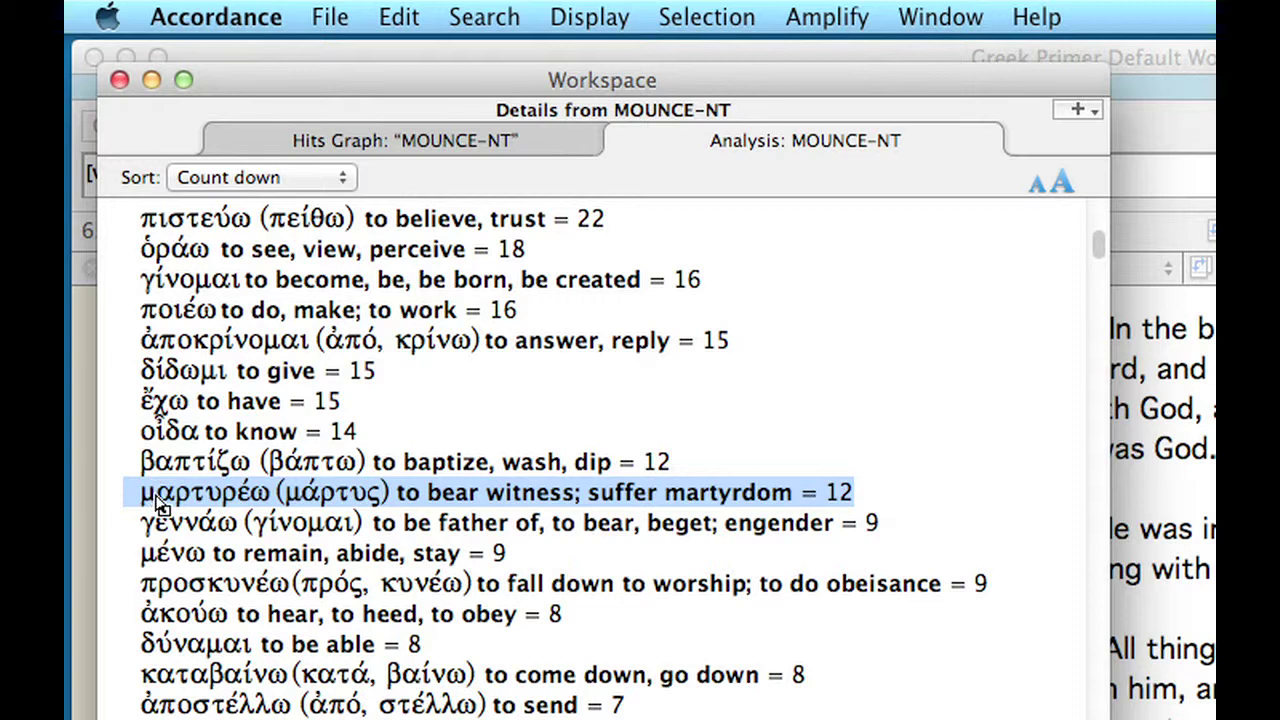
Set the analysis display's count to Importance and highlight the βαπτίζω entry in the re-ranked verb list
{"action": "key", "text": "super+t"}
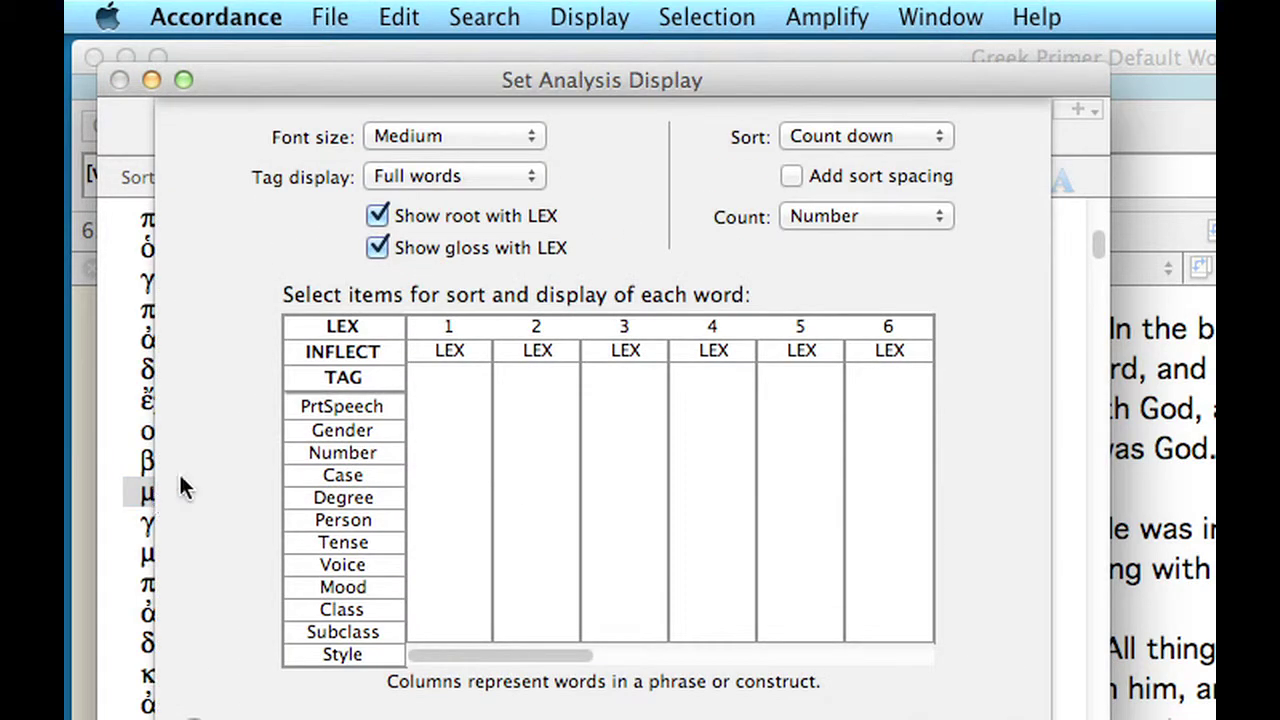
{"action": "left_click", "coordinate": [896, 224]}
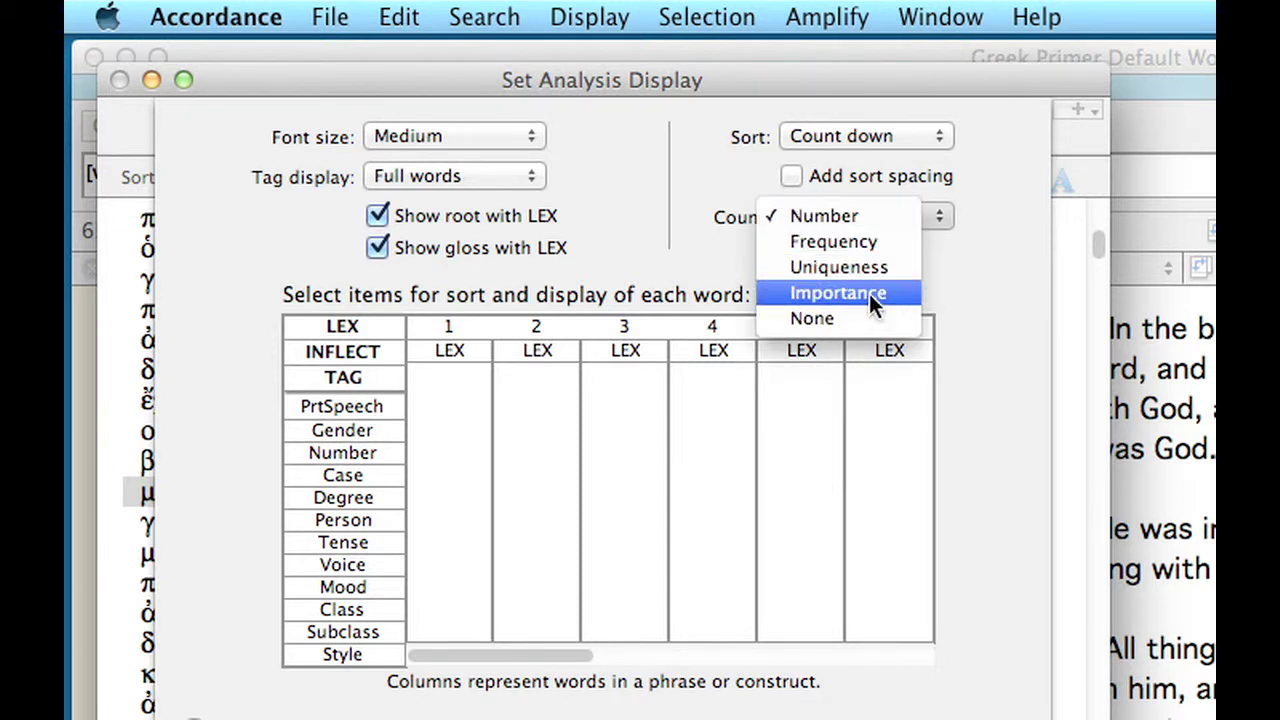
{"action": "left_click", "coordinate": [869, 293]}
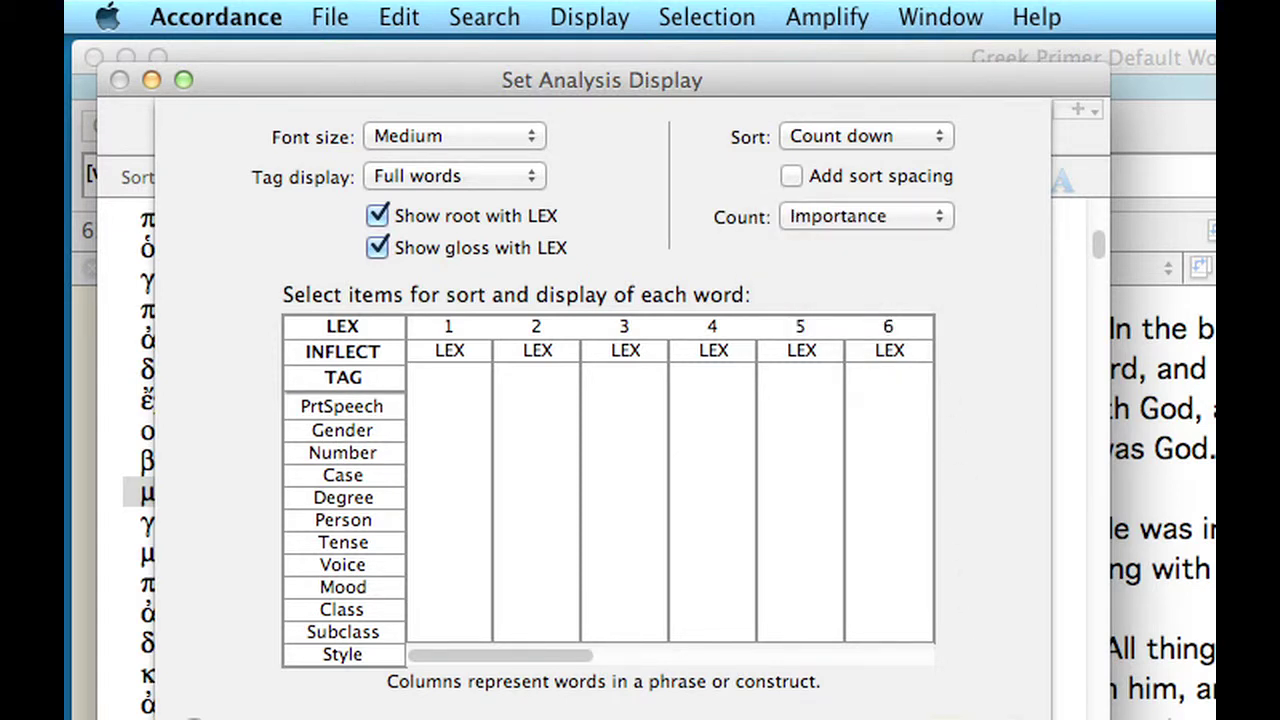
{"action": "key", "text": "Return"}
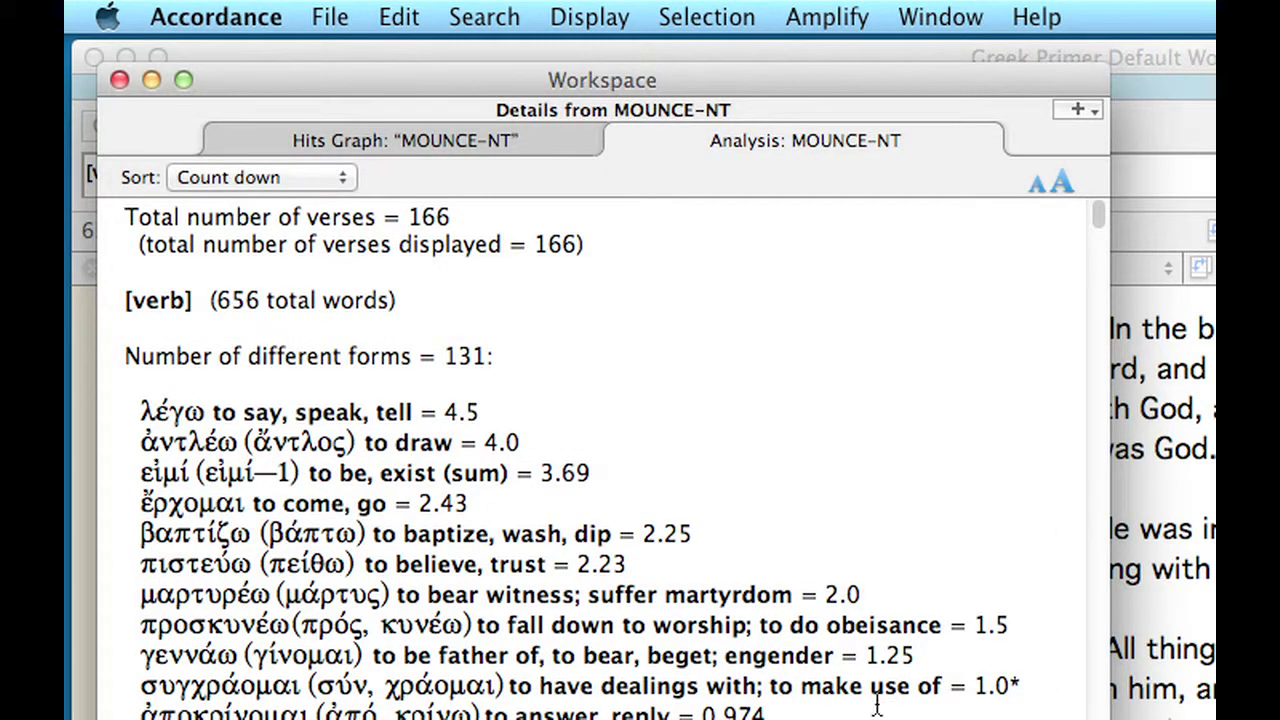
{"action": "left_click", "coordinate": [184, 537]}
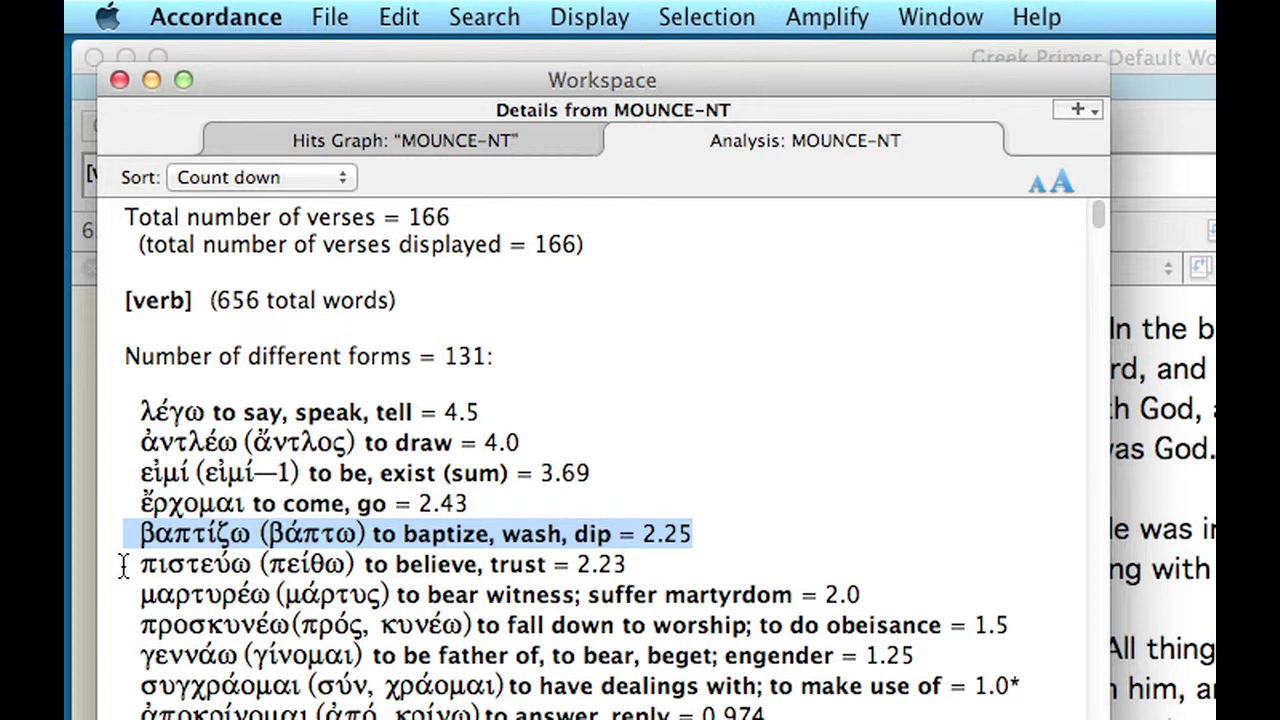
Close the analysis window and display only John 3:15 with a verse search for jn 3.15
{"action": "left_click", "coordinate": [118, 80]}
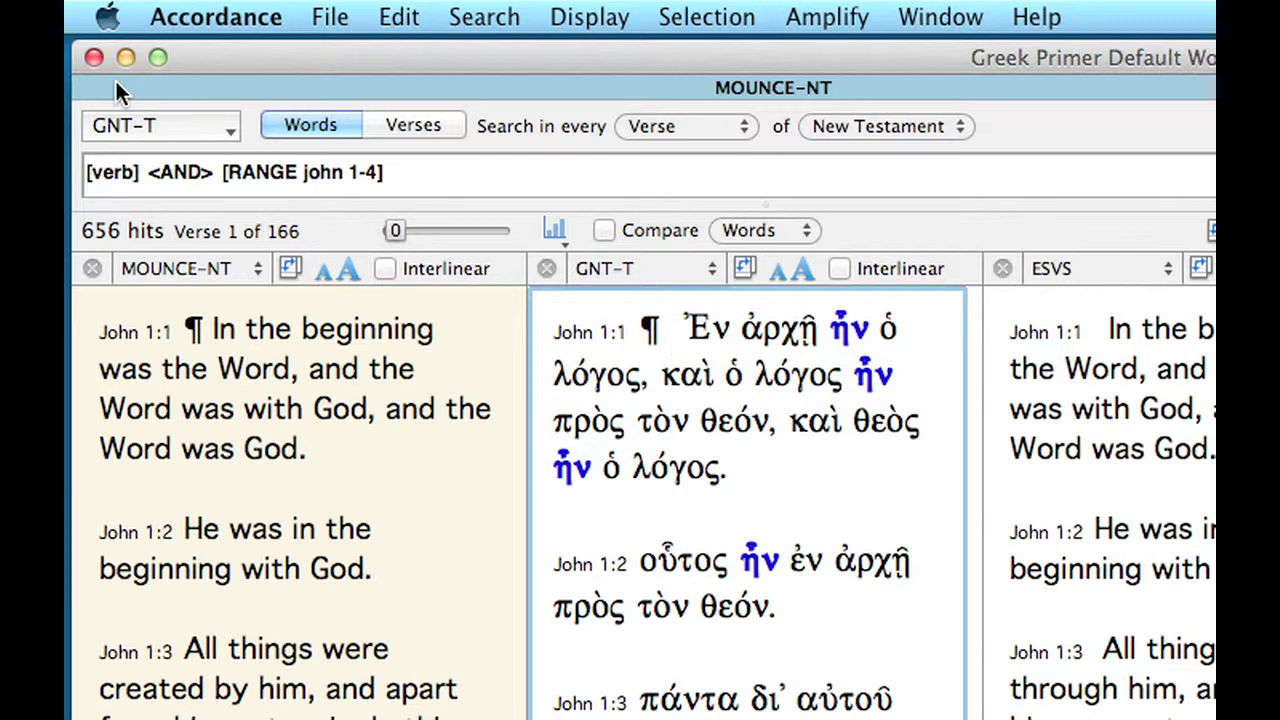
{"action": "left_click", "coordinate": [378, 125]}
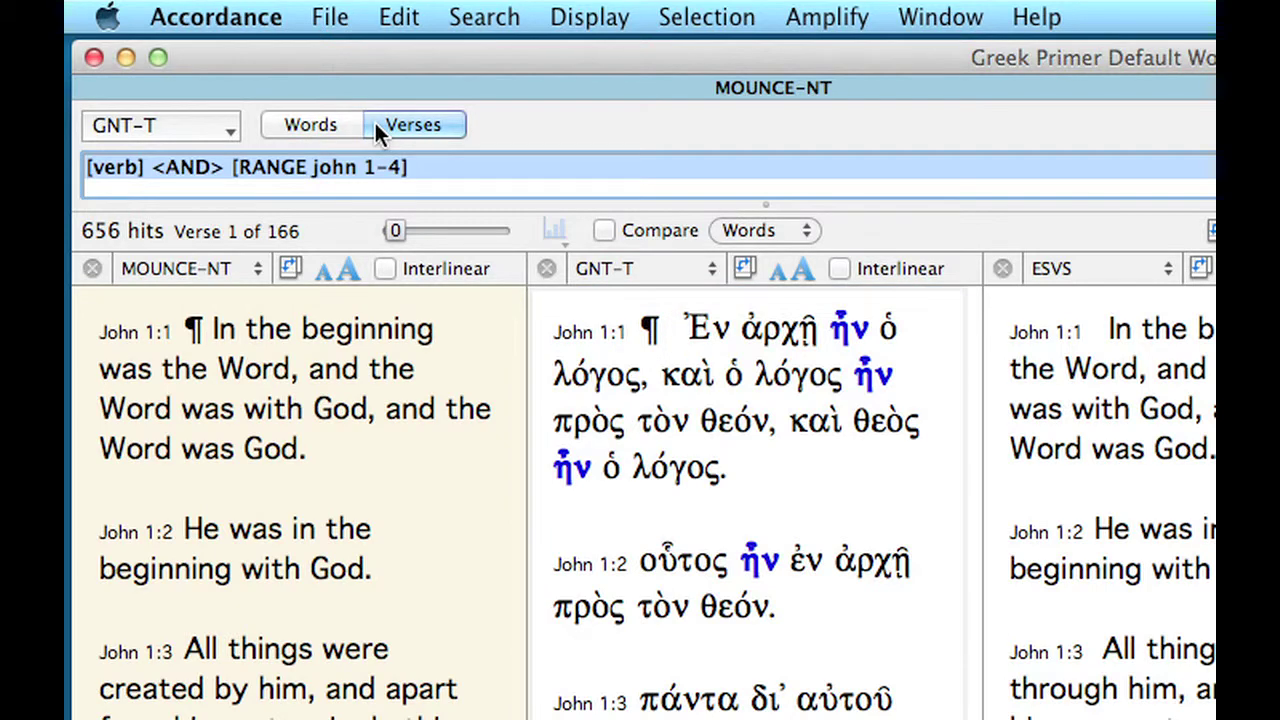
{"action": "type", "text": "jn"}
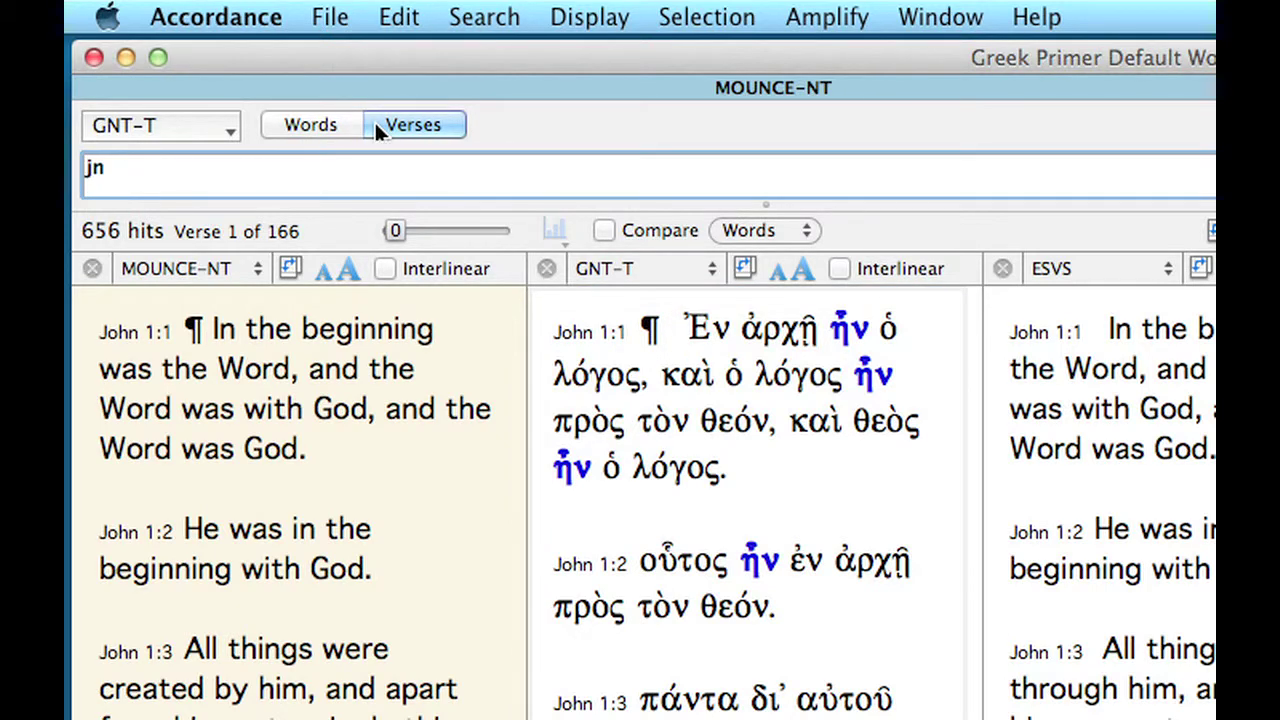
{"action": "type", "text": " 3.15"}
{"action": "key", "text": "Return"}
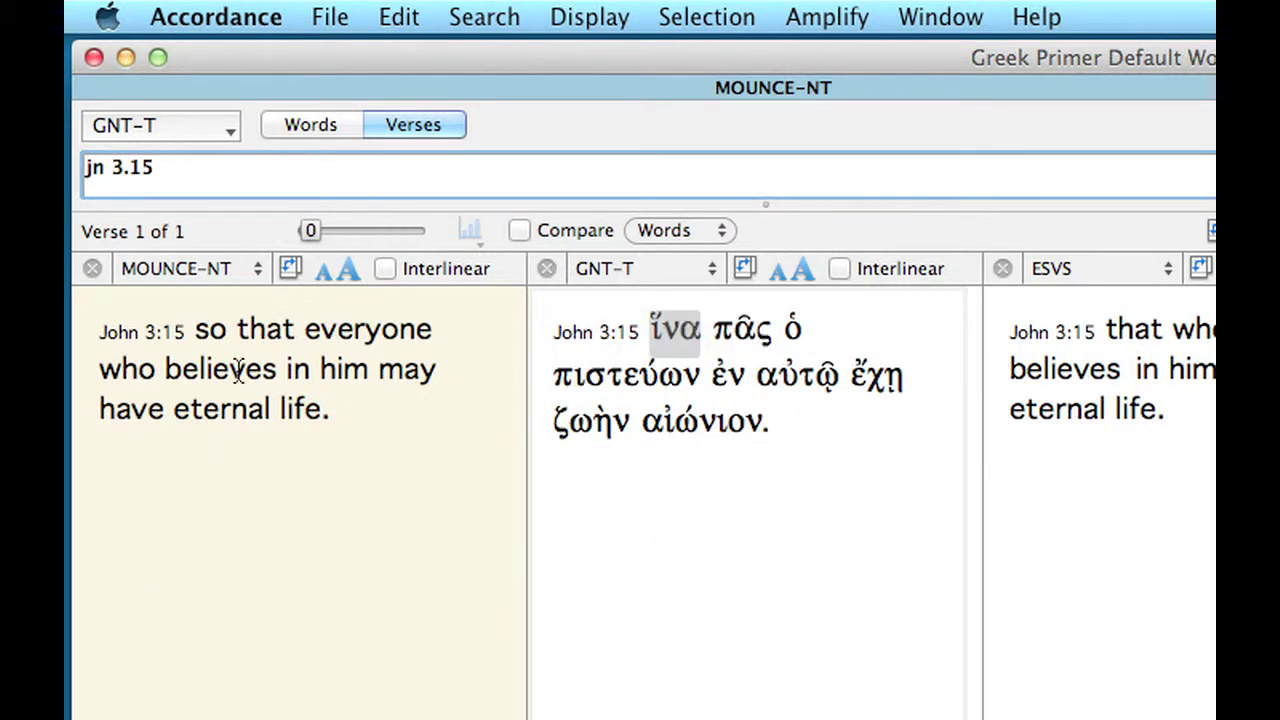
Search all tools for "believes" from John 3:15 in MOUNCE-NT and widen the list of resources found
{"action": "right_click", "coordinate": [205, 374]}
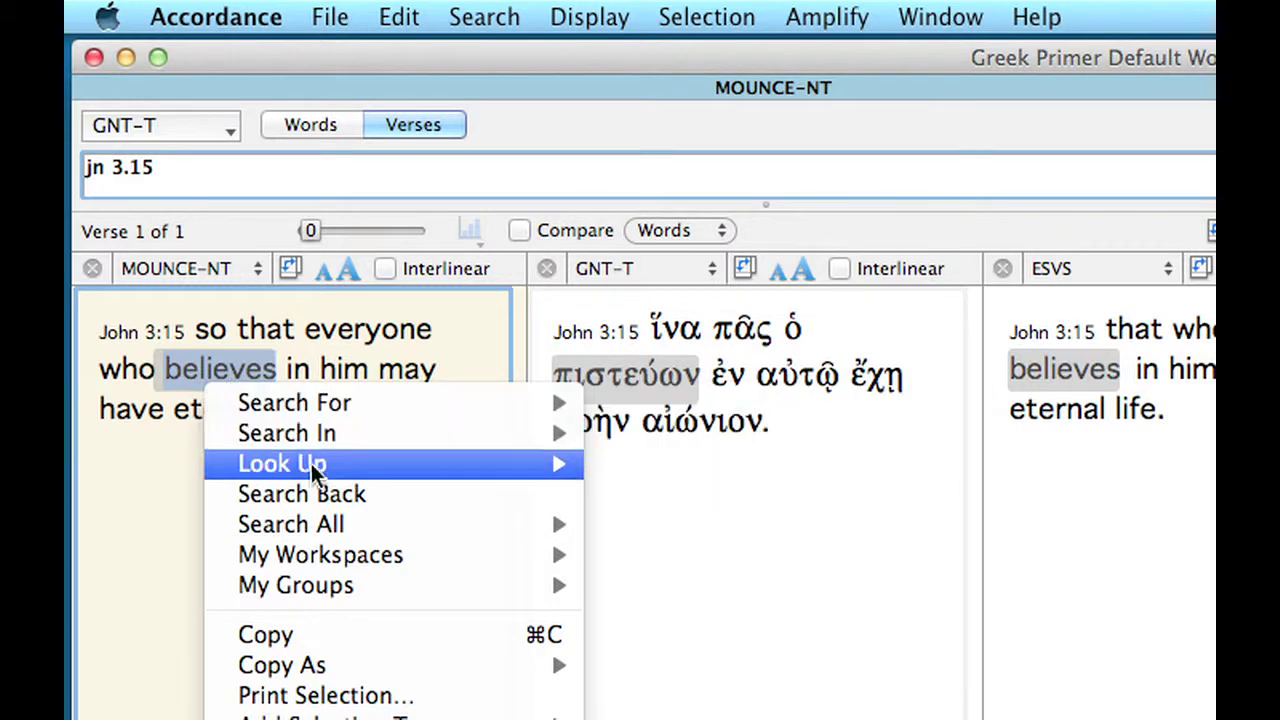
{"action": "mouse_move", "coordinate": [311, 522]}
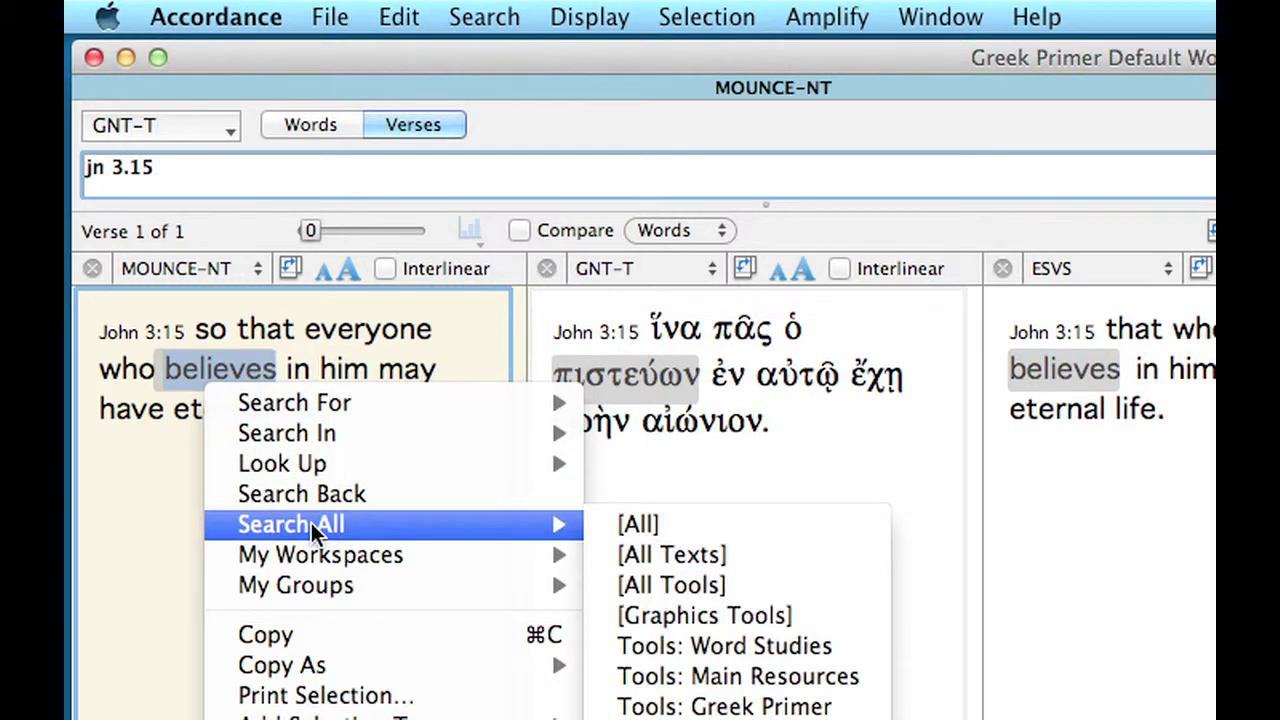
{"action": "left_click", "coordinate": [749, 585]}
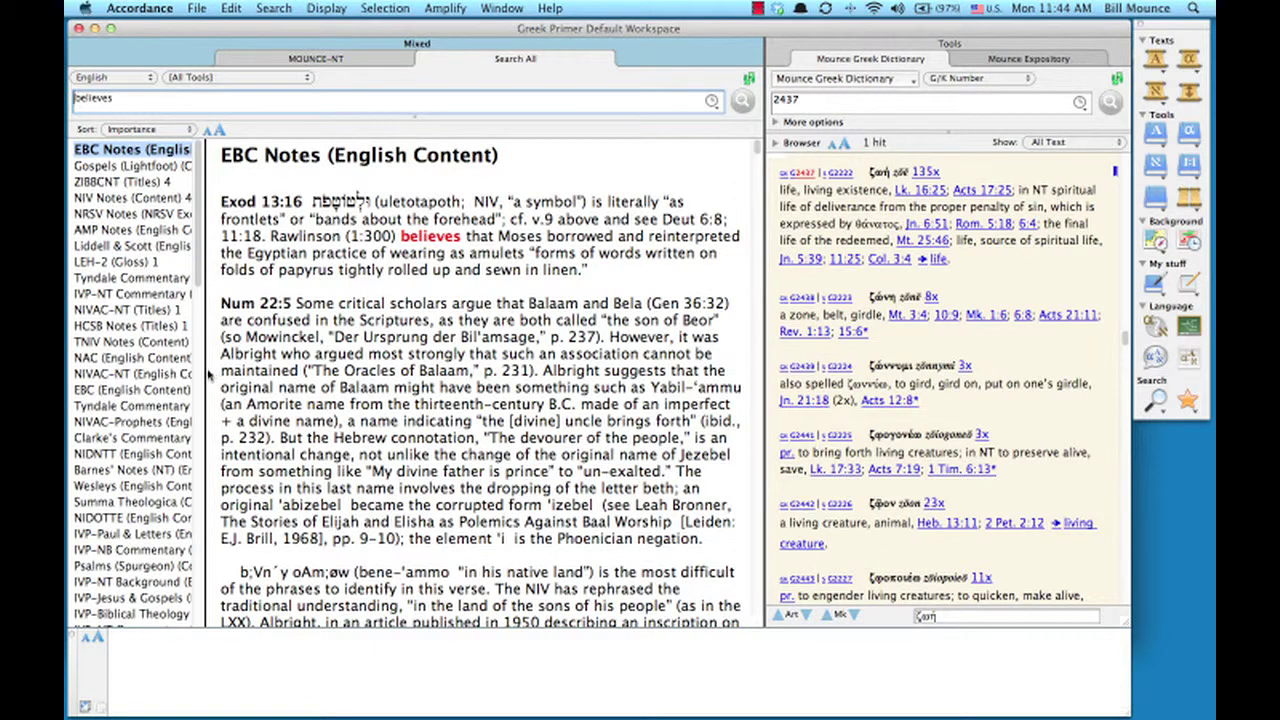
{"action": "left_click_drag", "start_coordinate": [213, 370], "coordinate": [272, 368]}
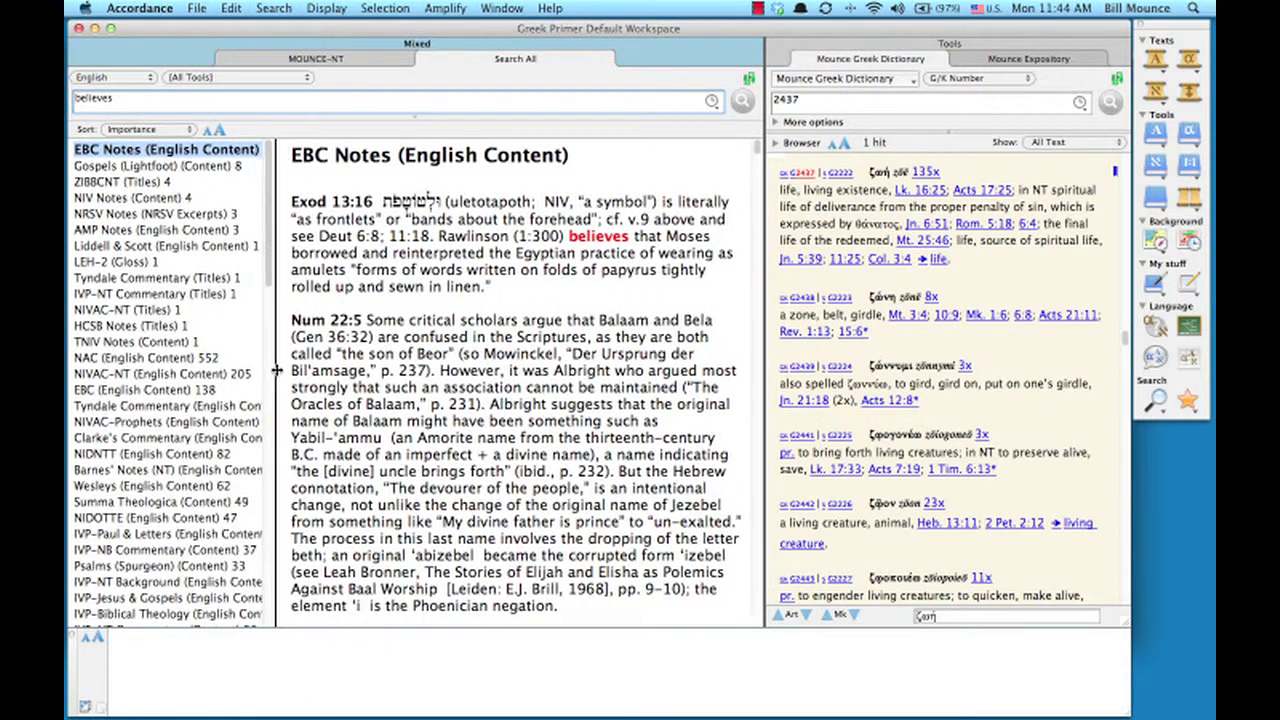
View the "believes" hits in Gospels (Lightfoot), ZIBBCNT (Titles) and Tyndale Commentary (Titles)
{"action": "left_click", "coordinate": [94, 168]}
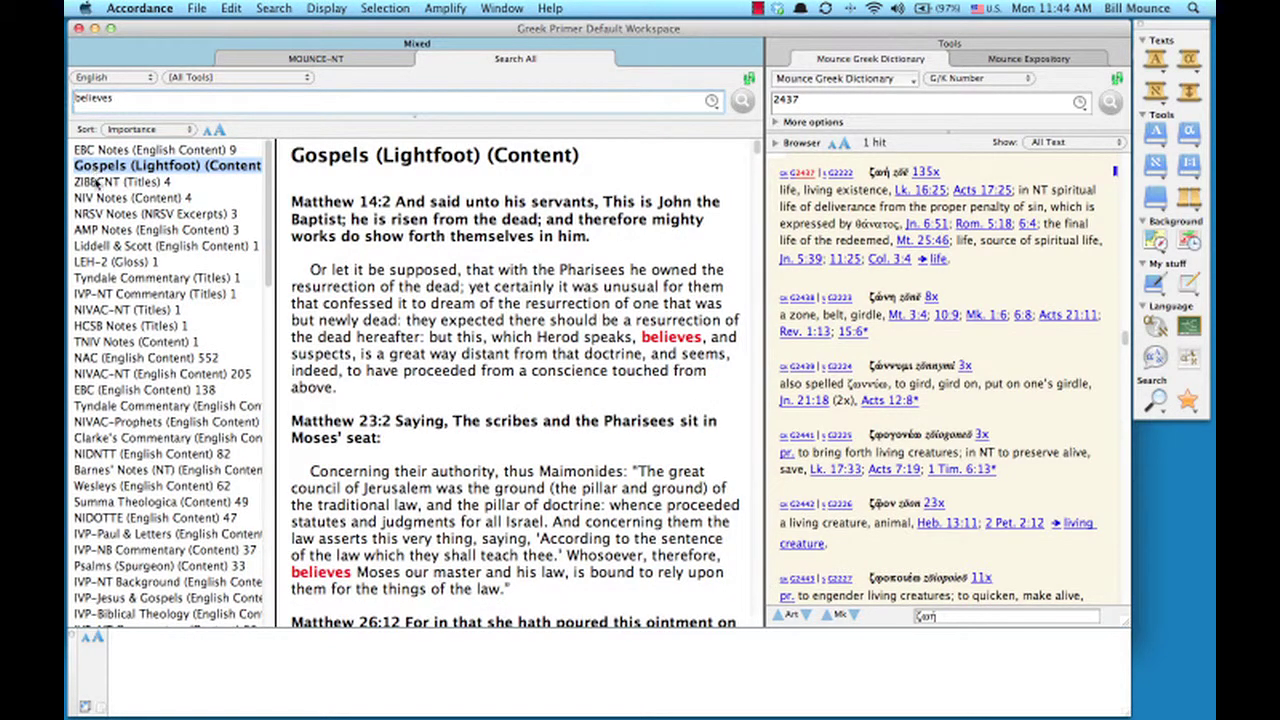
{"action": "left_click", "coordinate": [97, 182]}
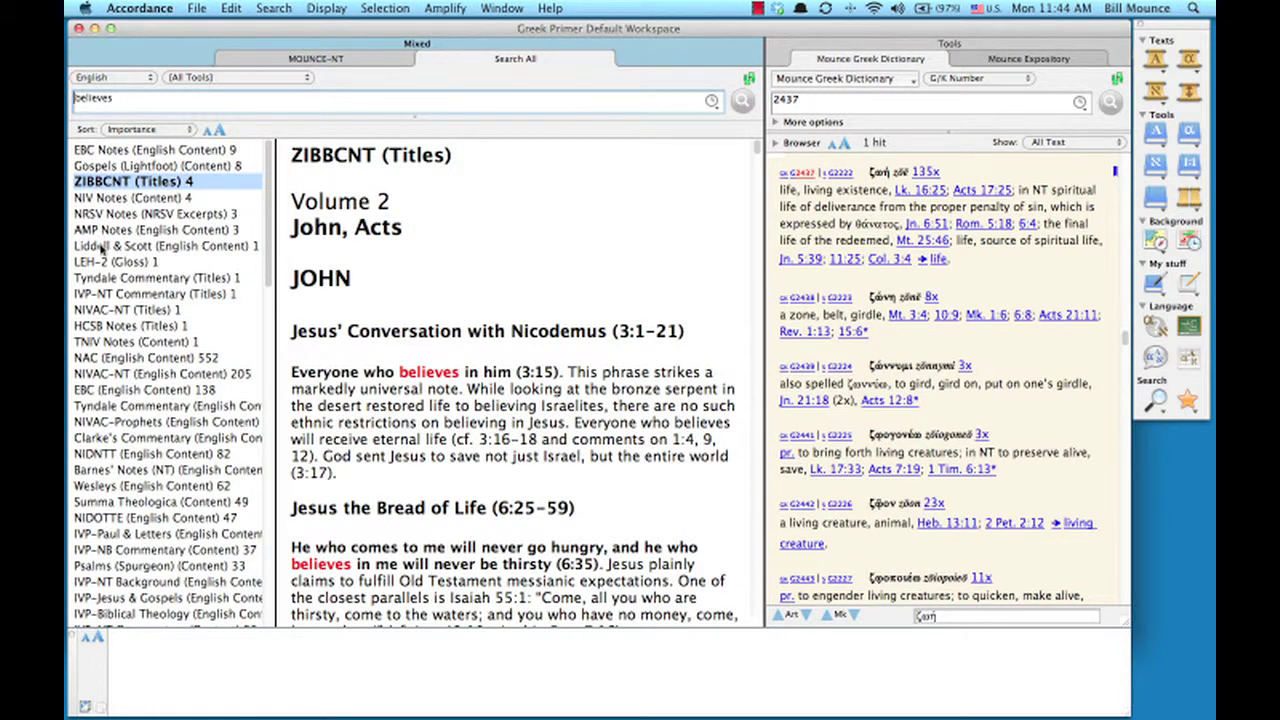
{"action": "left_click", "coordinate": [103, 281]}
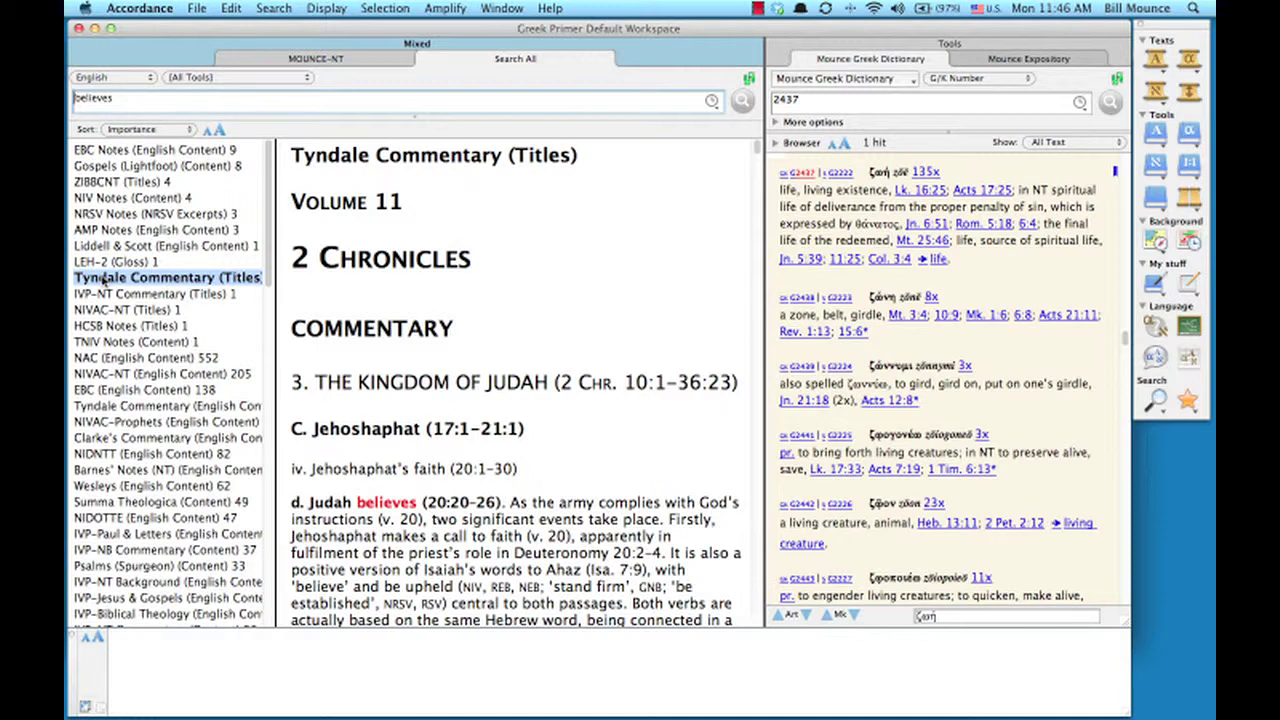
Open the module library and review the tool groups available for searching
{"action": "left_click", "coordinate": [501, 9]}
{"action": "left_click", "coordinate": [508, 29]}
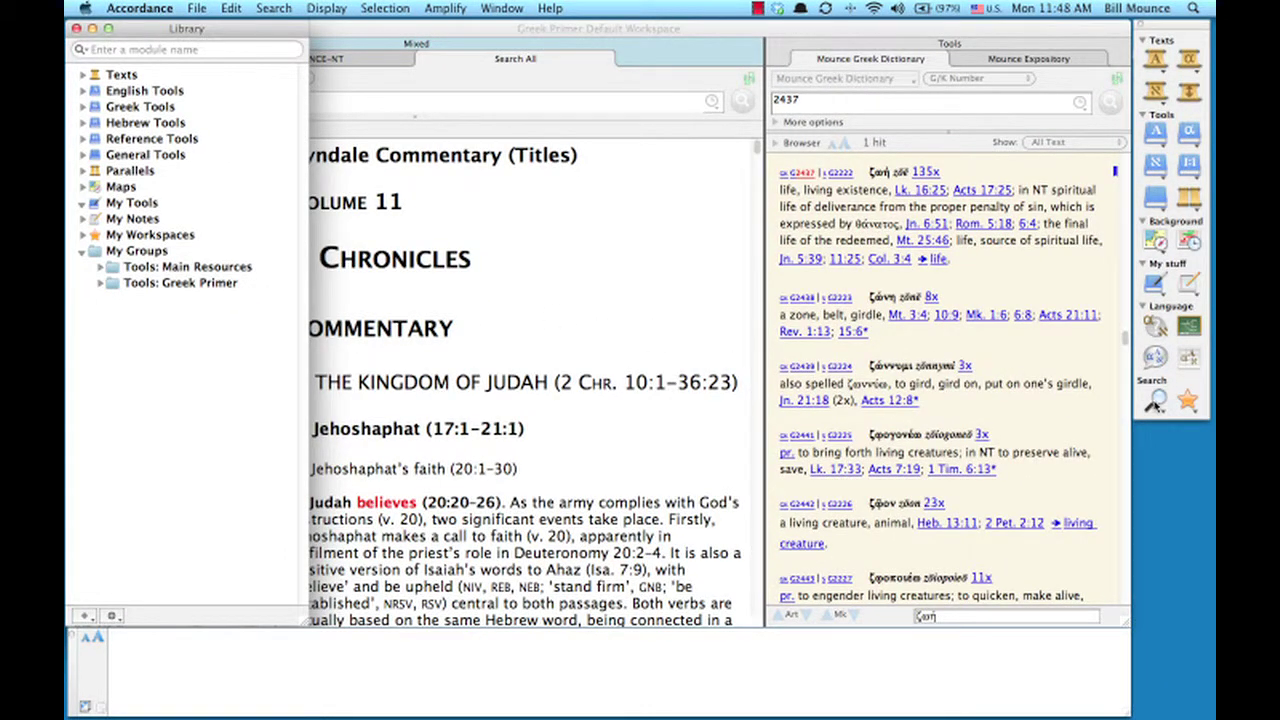
{"action": "left_click", "coordinate": [1155, 401]}
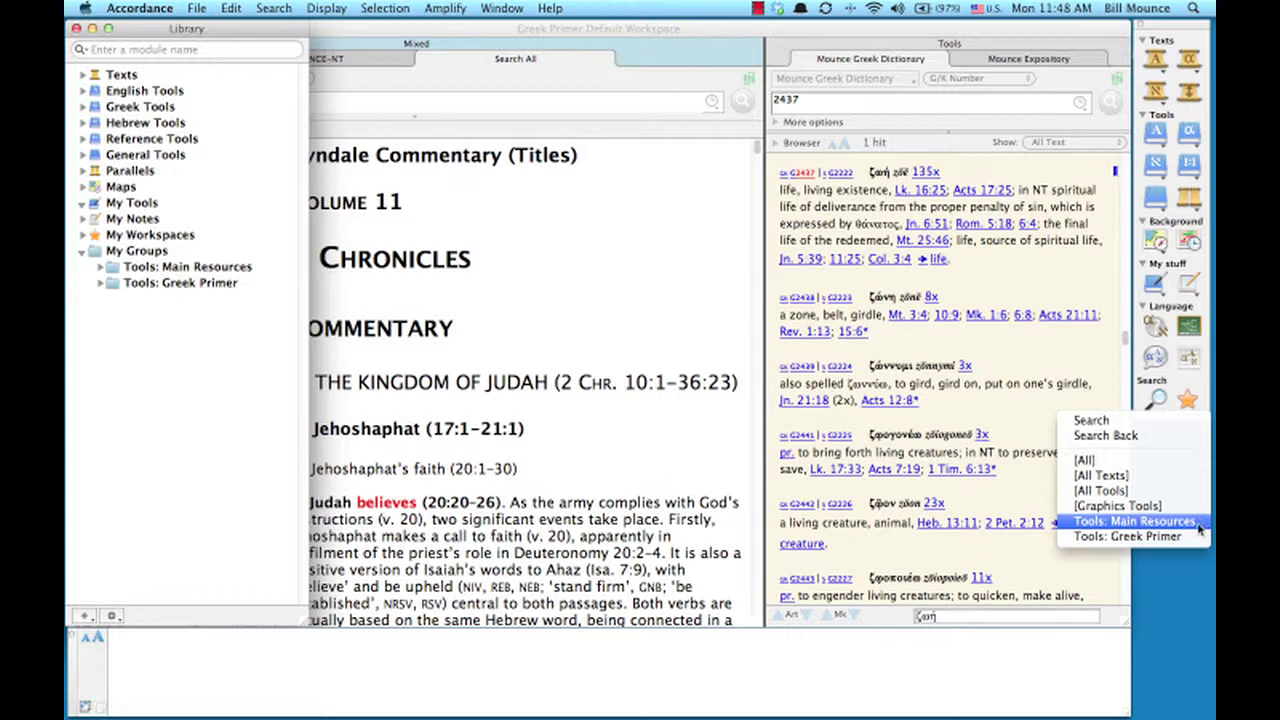
{"action": "left_click", "coordinate": [1014, 497]}
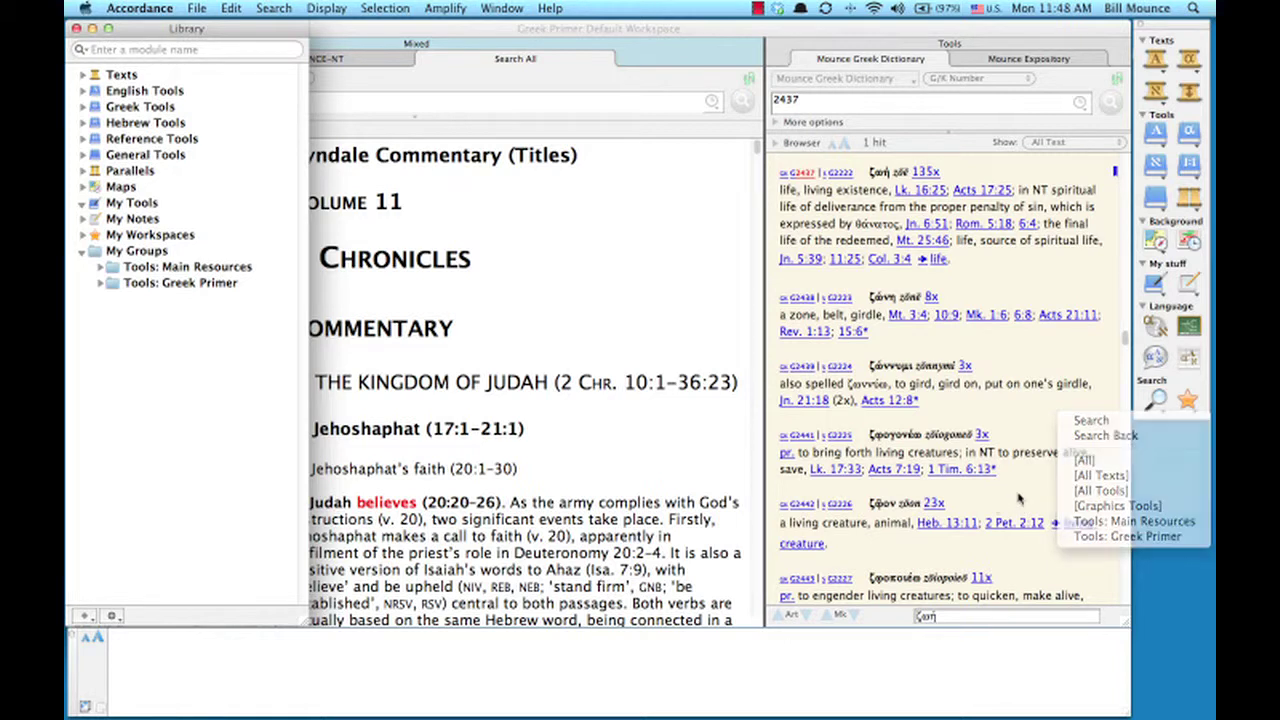
Add a folder named "Tools: Word Studies" under My Groups in the Library
{"action": "left_click", "coordinate": [112, 617]}
{"action": "left_click", "coordinate": [118, 354]}
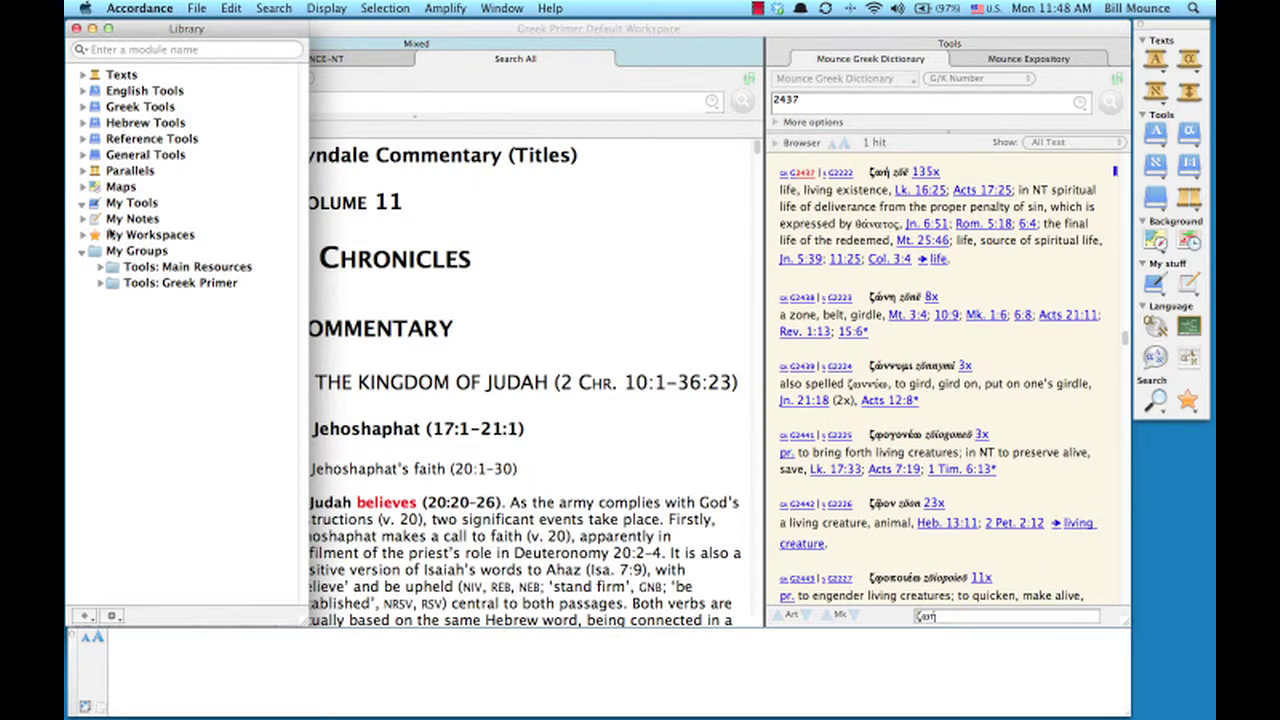
{"action": "left_click", "coordinate": [104, 251]}
{"action": "left_click", "coordinate": [111, 617]}
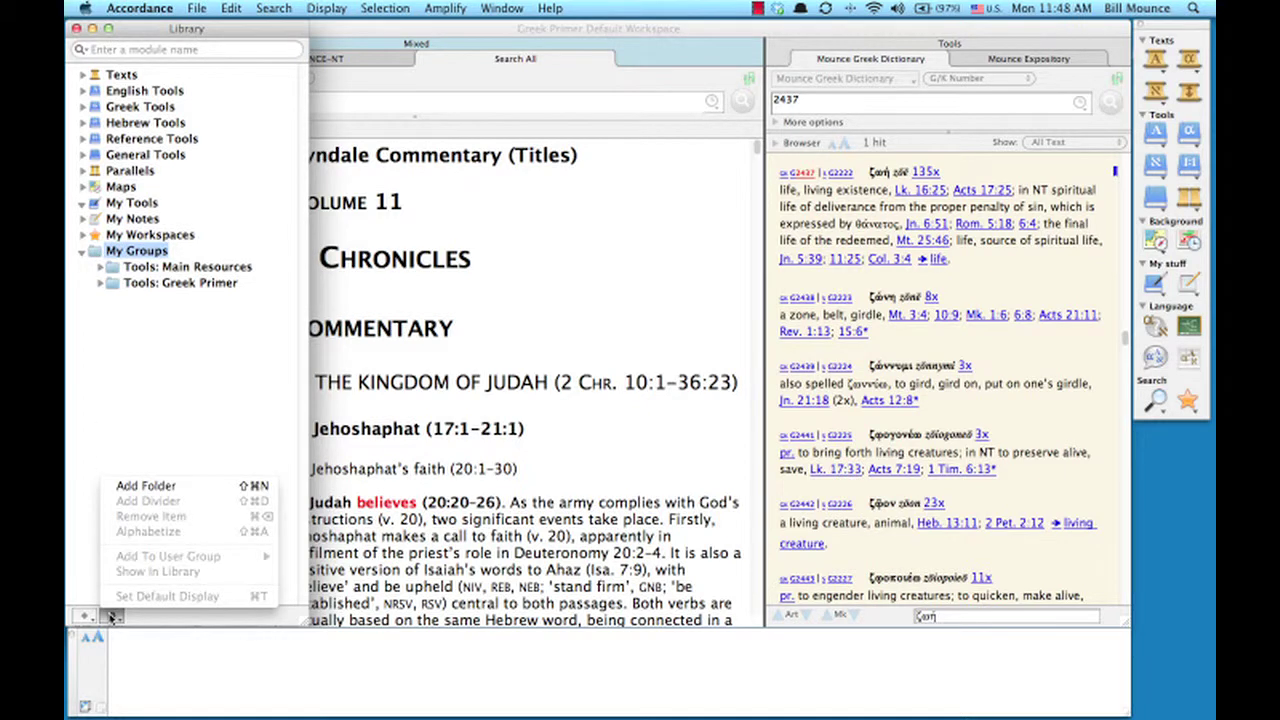
{"action": "left_click", "coordinate": [162, 490]}
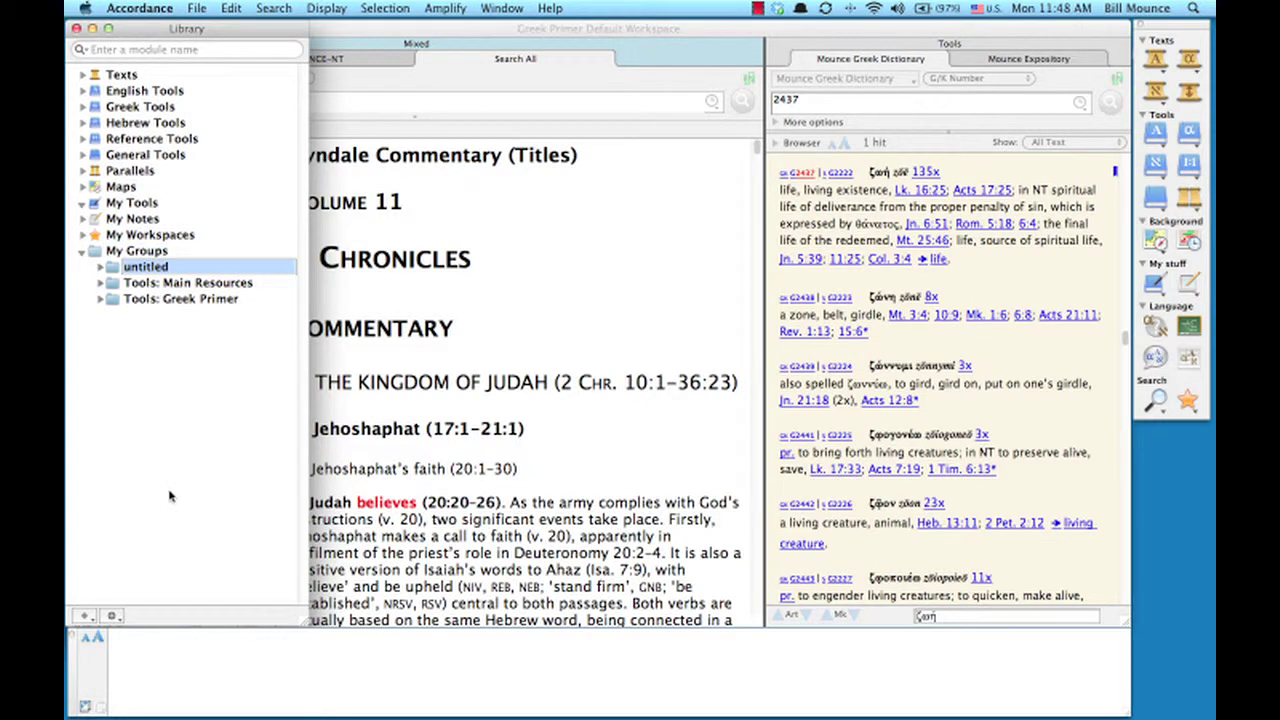
{"action": "type", "text": "T"}
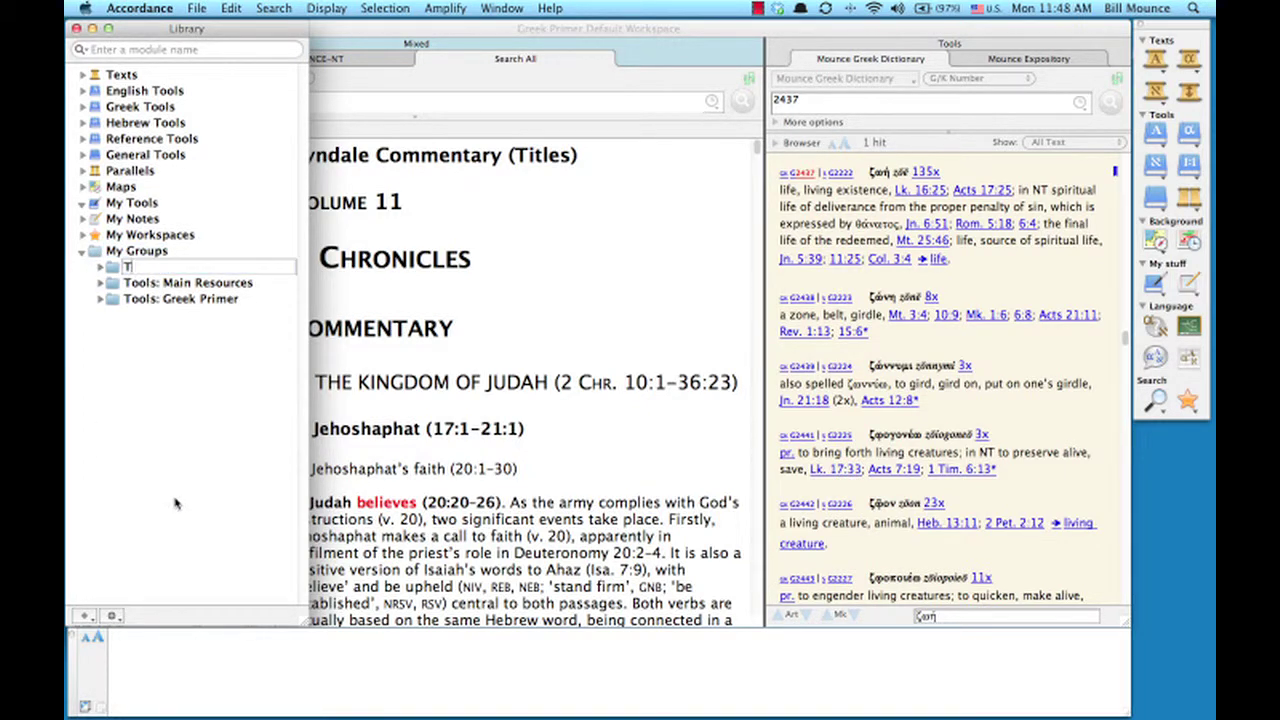
{"action": "type", "text": "ools: Word Studies"}
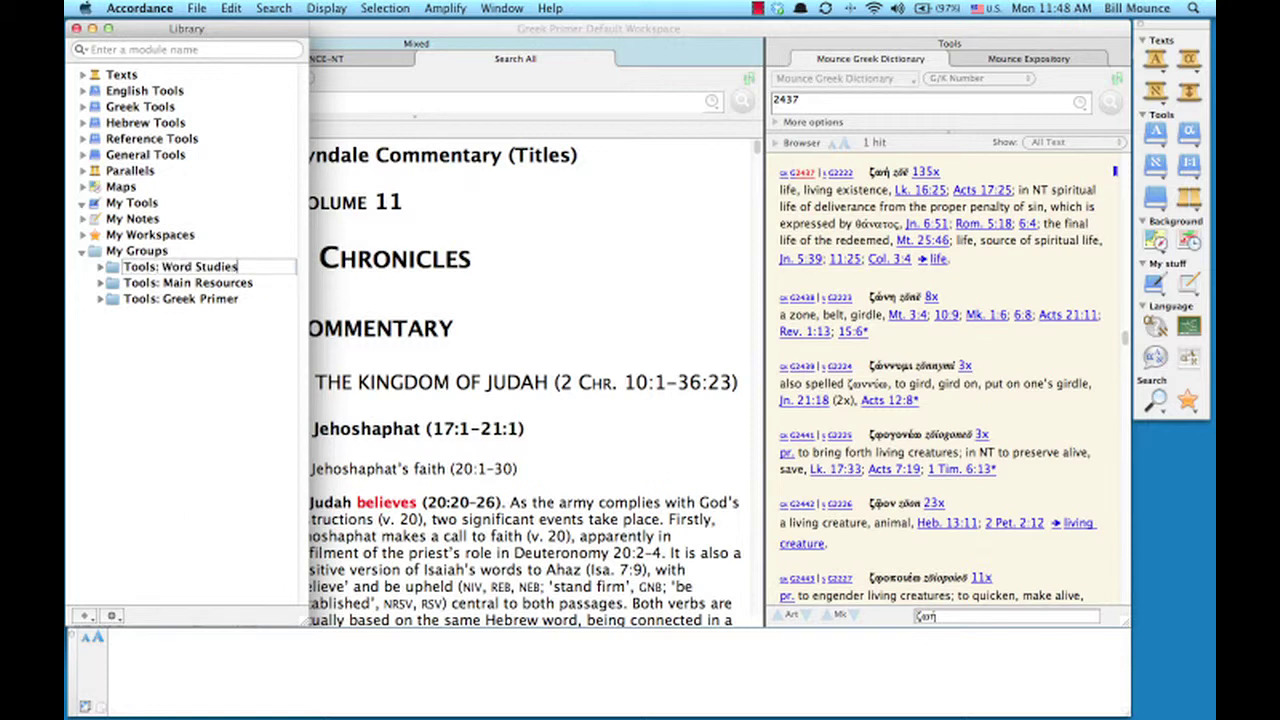
{"action": "key", "text": "Return"}
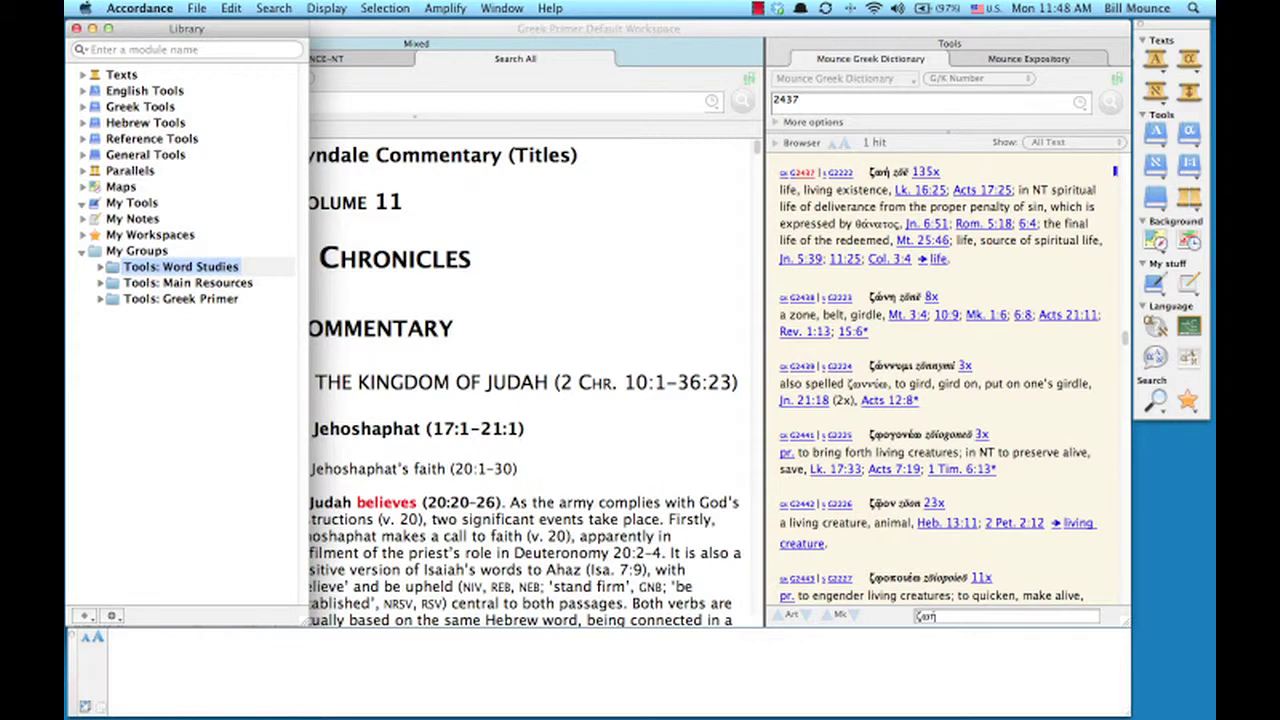
Add Mounce Expository and IVP-NB Dictionary from English Tools to the Tools: Word Studies group, then collapse English Tools and expand Greek Tools
{"action": "left_click", "coordinate": [83, 91]}
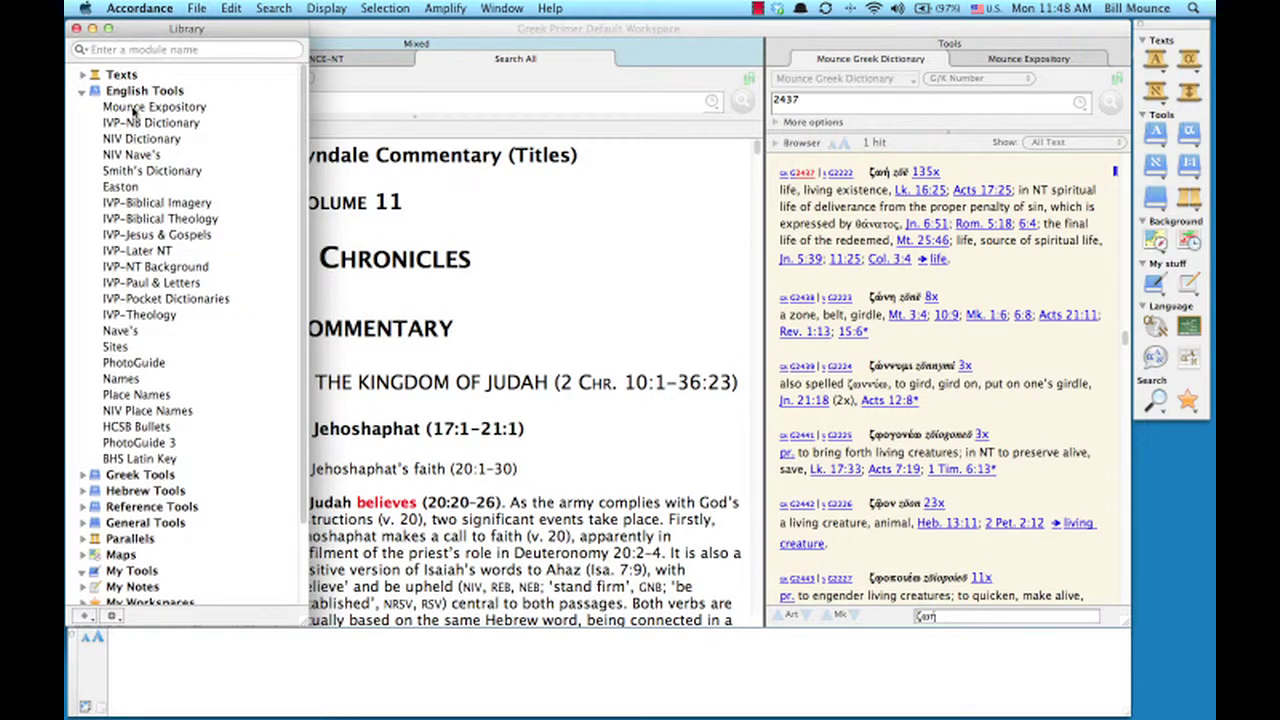
{"action": "left_click_drag", "start_coordinate": [135, 107], "coordinate": [185, 548]}
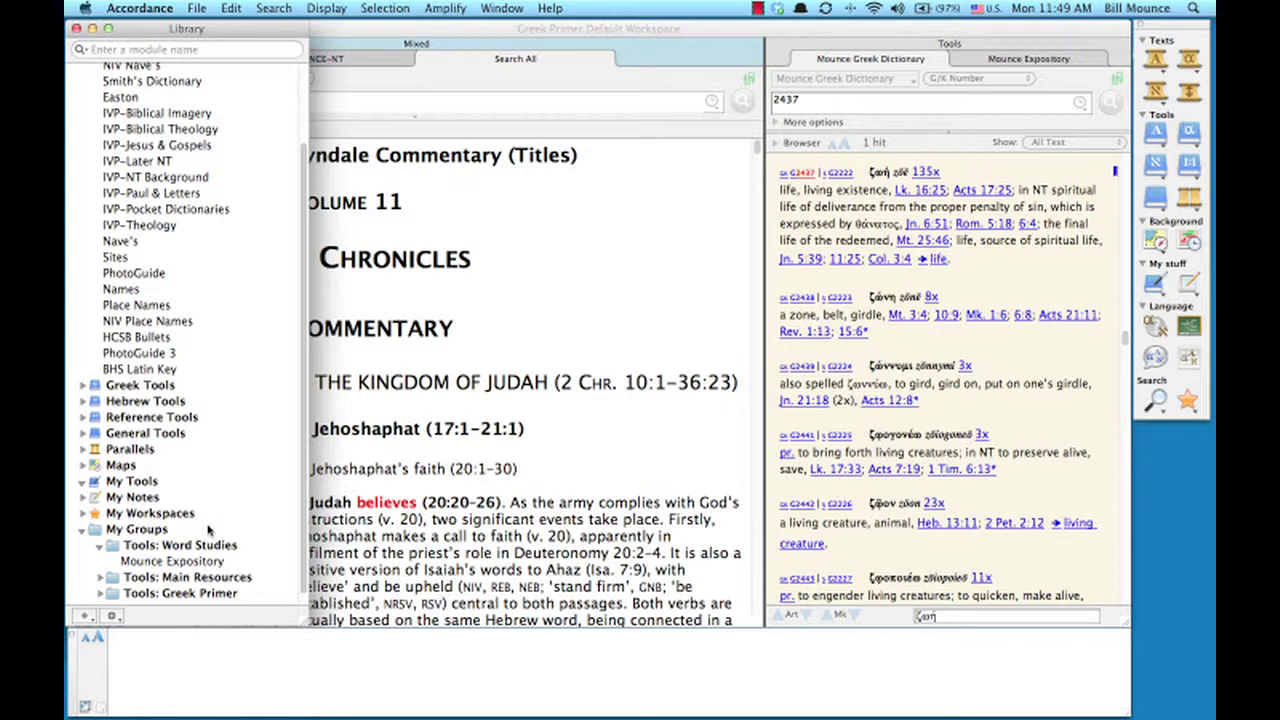
{"action": "left_click", "coordinate": [1155, 132]}
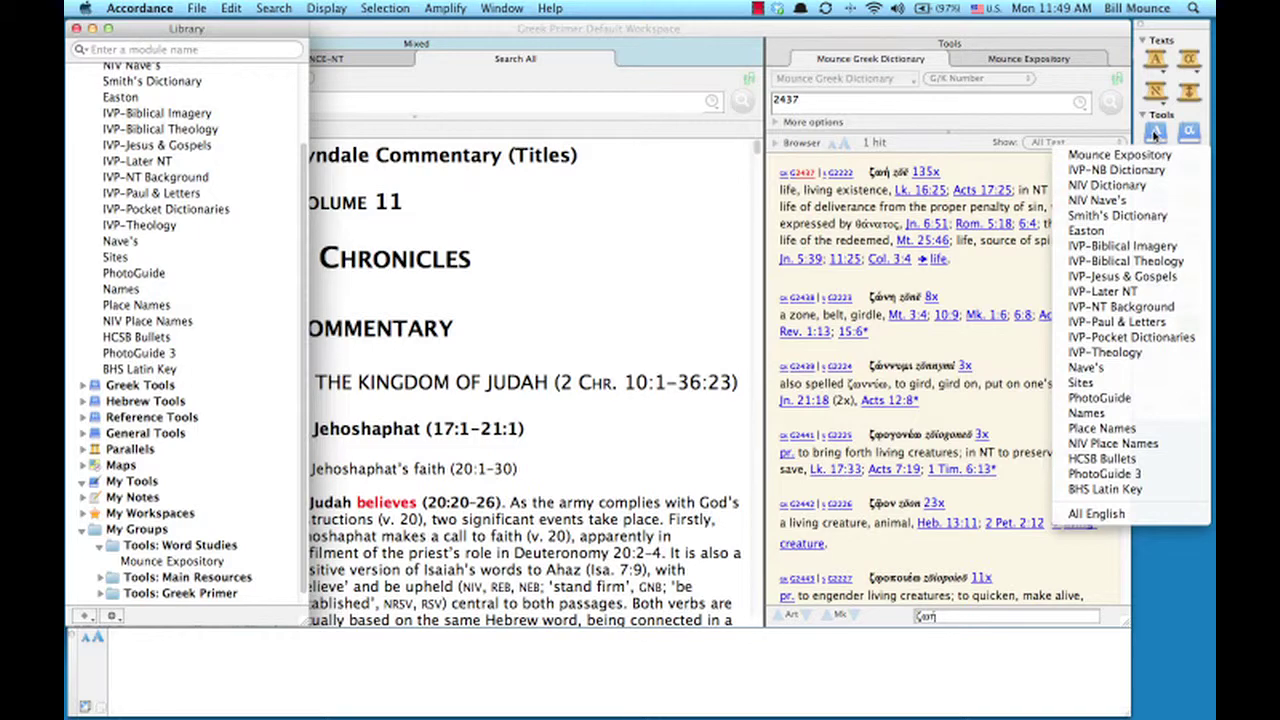
{"action": "left_click", "coordinate": [1108, 131]}
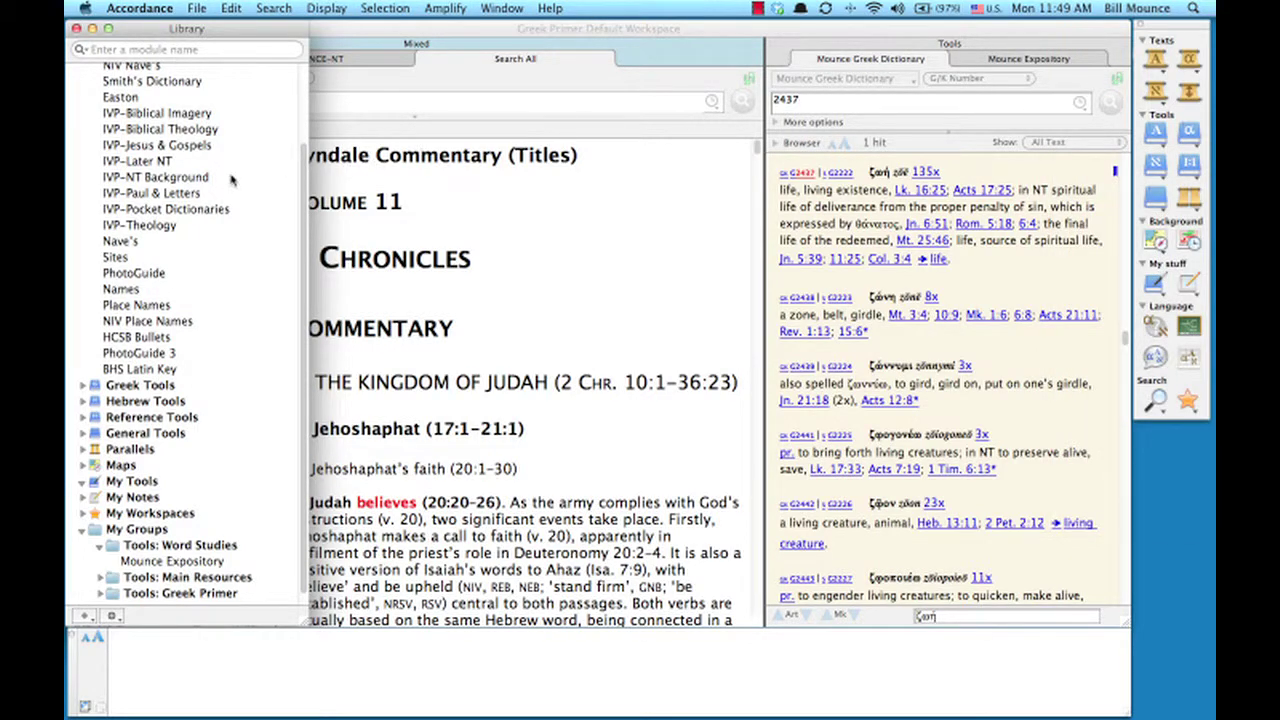
{"action": "scroll", "coordinate": [230, 178], "scroll_direction": "up", "scroll_amount": 3}
{"action": "scroll", "coordinate": [230, 178], "scroll_direction": "up", "scroll_amount": 2}
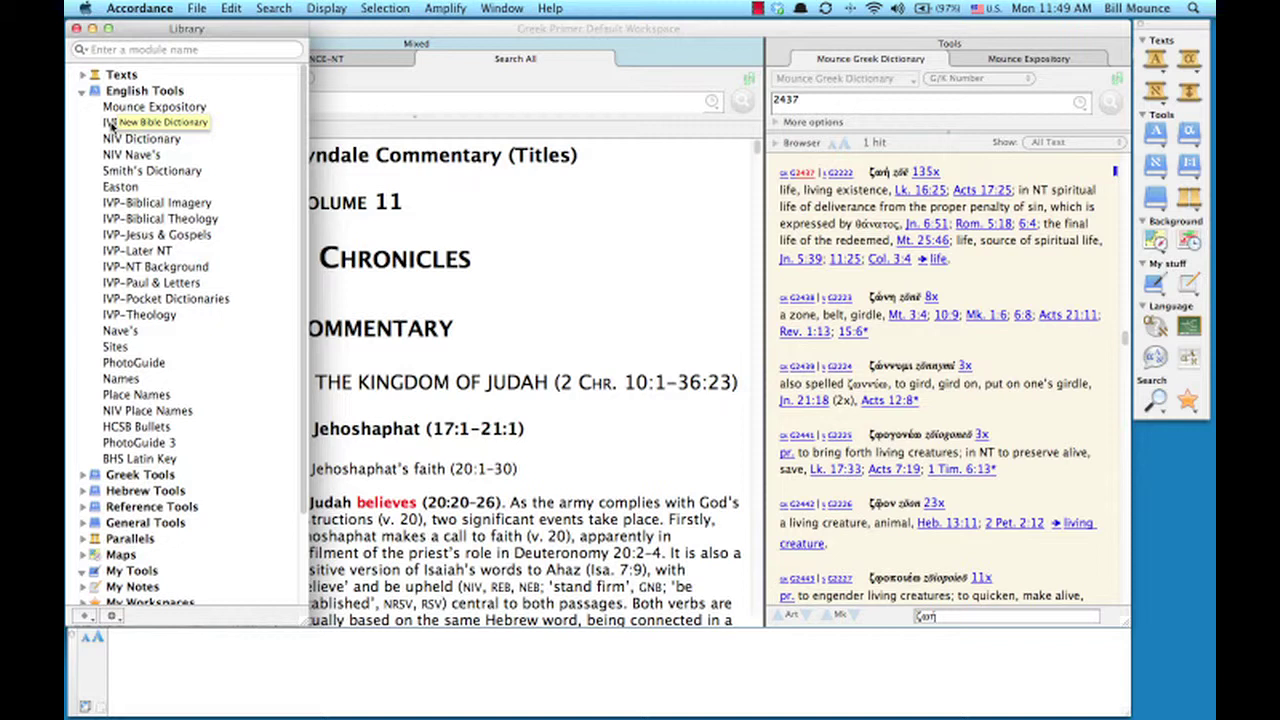
{"action": "left_click_drag", "start_coordinate": [113, 124], "coordinate": [173, 532]}
{"action": "scroll", "coordinate": [197, 395], "scroll_direction": "up", "scroll_amount": 3}
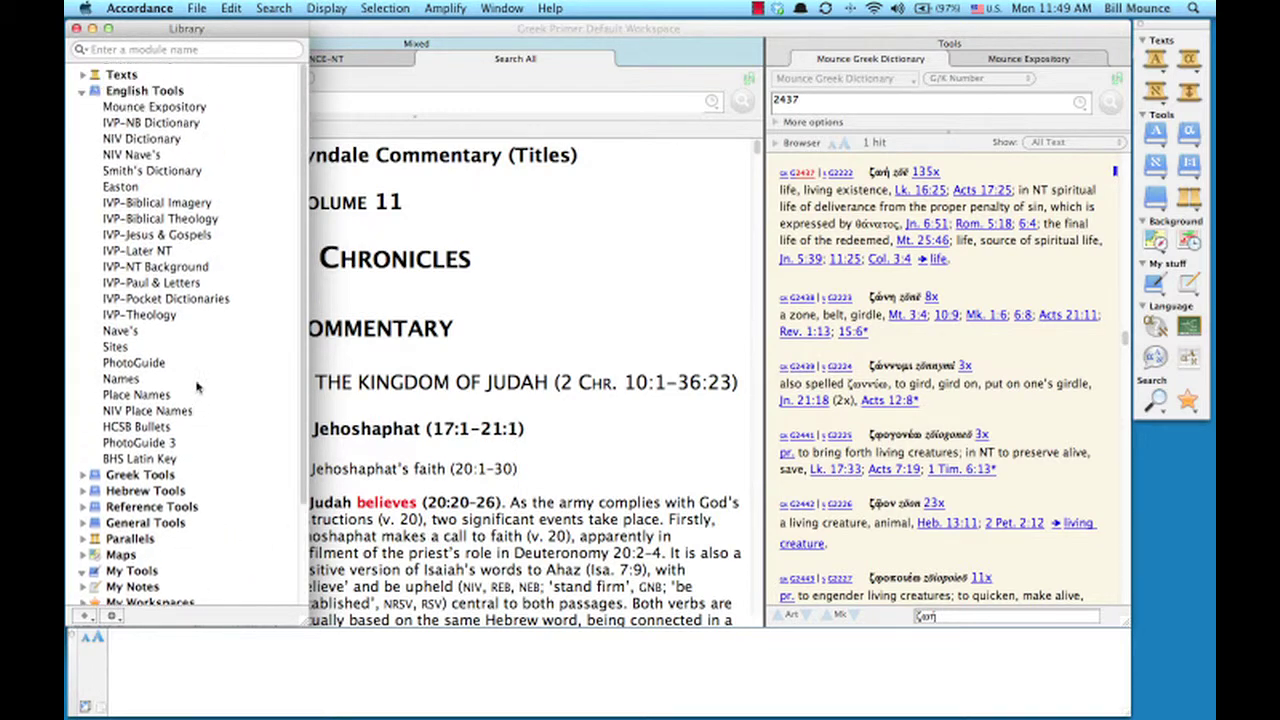
{"action": "left_click", "coordinate": [82, 91]}
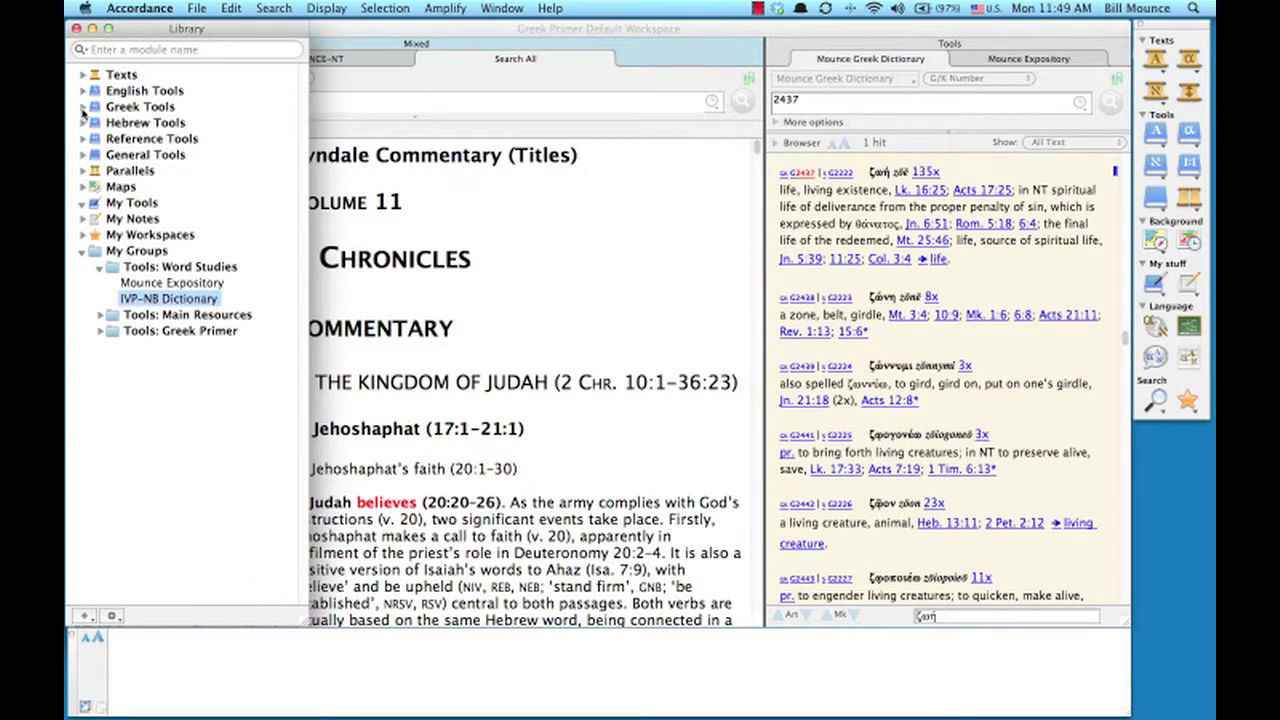
{"action": "left_click", "coordinate": [83, 107]}
{"action": "left_click", "coordinate": [117, 123]}
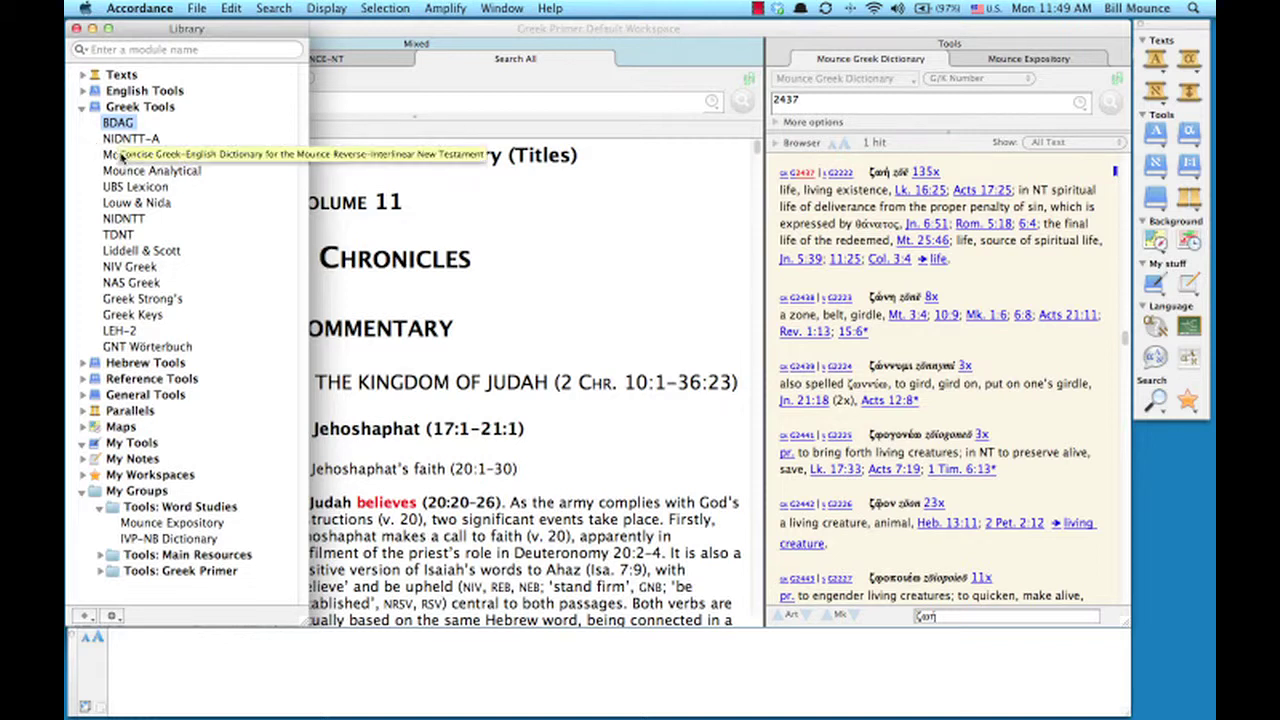
{"action": "left_click", "coordinate": [120, 157], "text": "shift"}
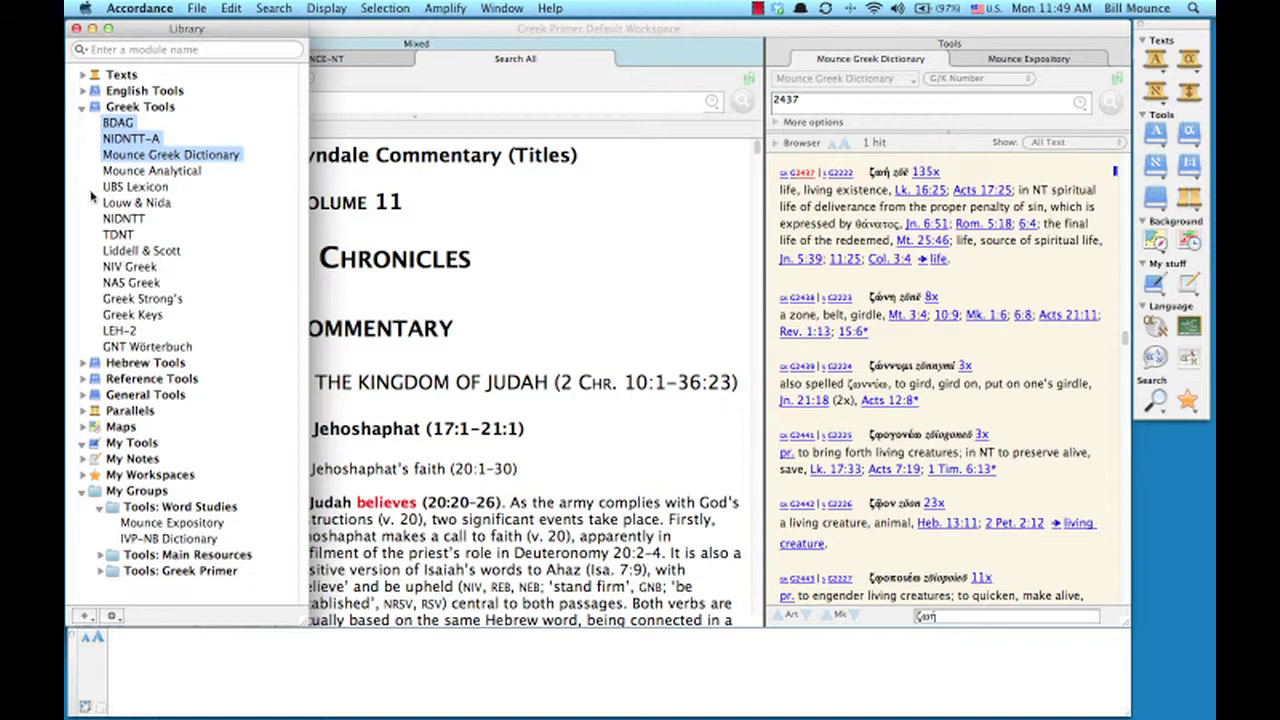
{"action": "left_click", "coordinate": [181, 208]}
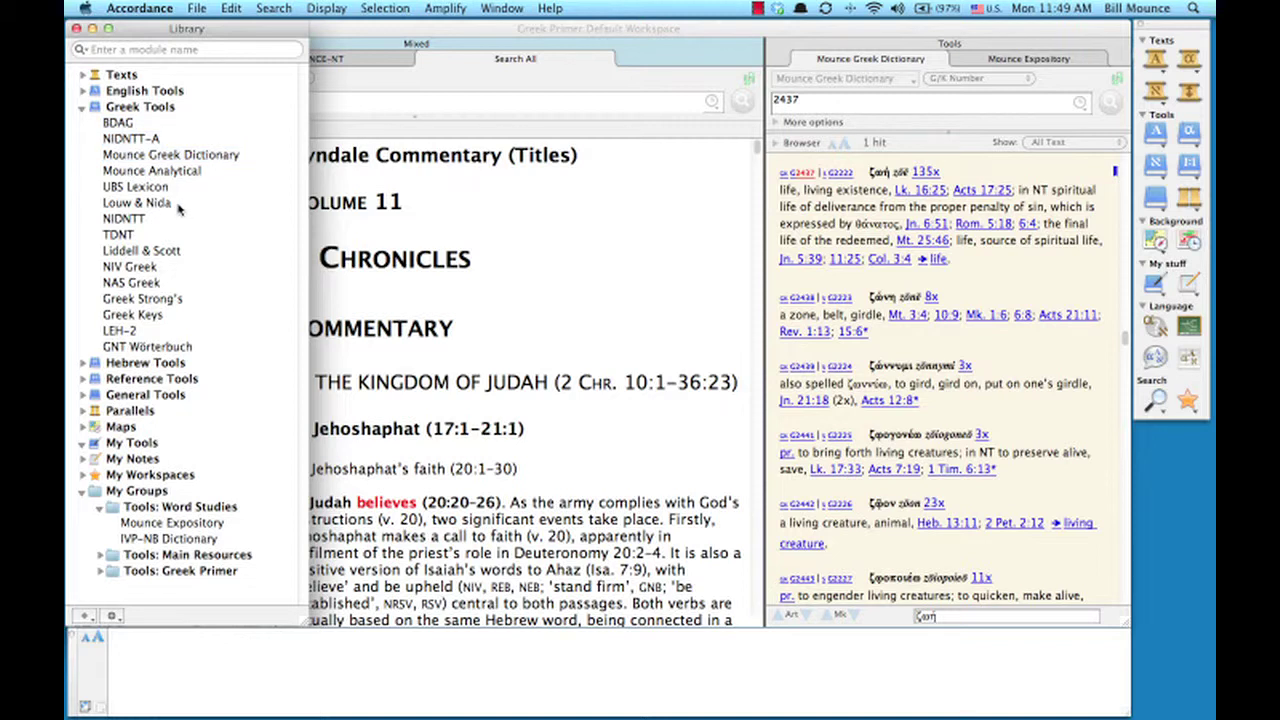
Add BDAG, NIDNTT-A, Mounce Greek Dictionary, Louw & Nida and TDNT together to the Tools: Word Studies group
{"action": "left_click", "coordinate": [166, 208]}
{"action": "left_click", "coordinate": [150, 140], "text": "super"}
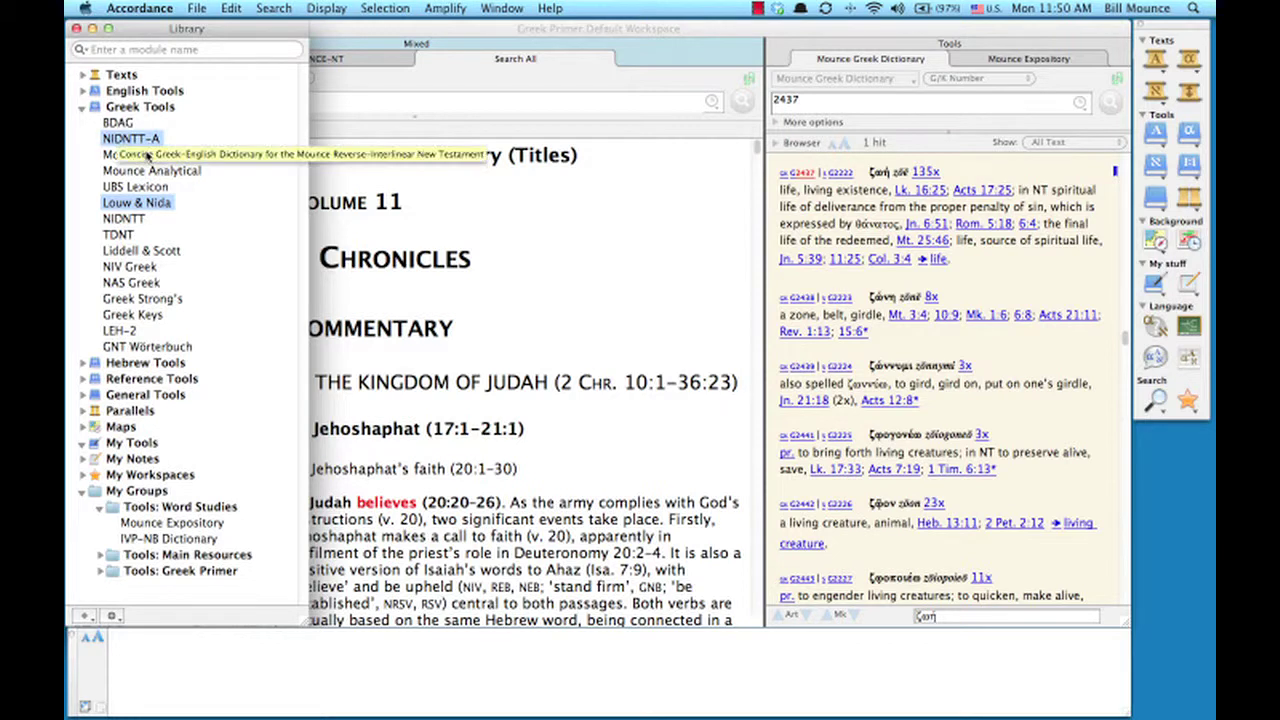
{"action": "left_click", "coordinate": [118, 155], "text": "super"}
{"action": "left_click", "coordinate": [110, 122], "text": "super"}
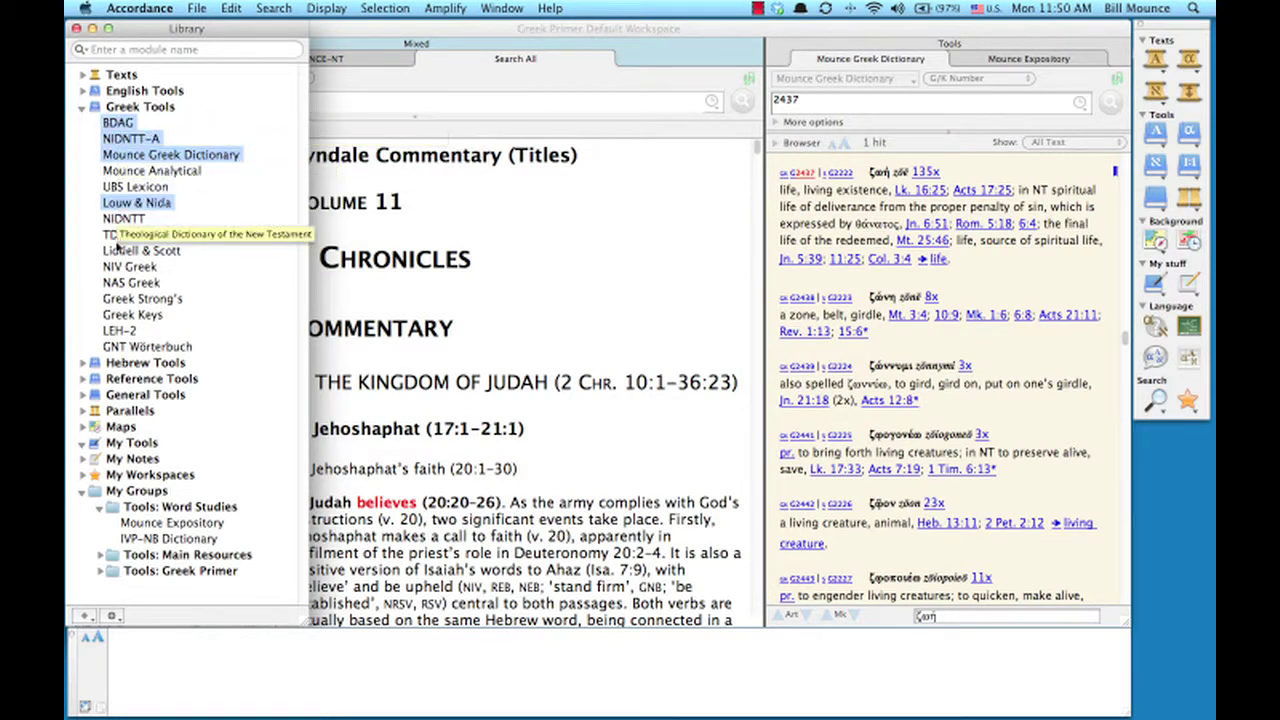
{"action": "left_click", "coordinate": [110, 236], "text": "super"}
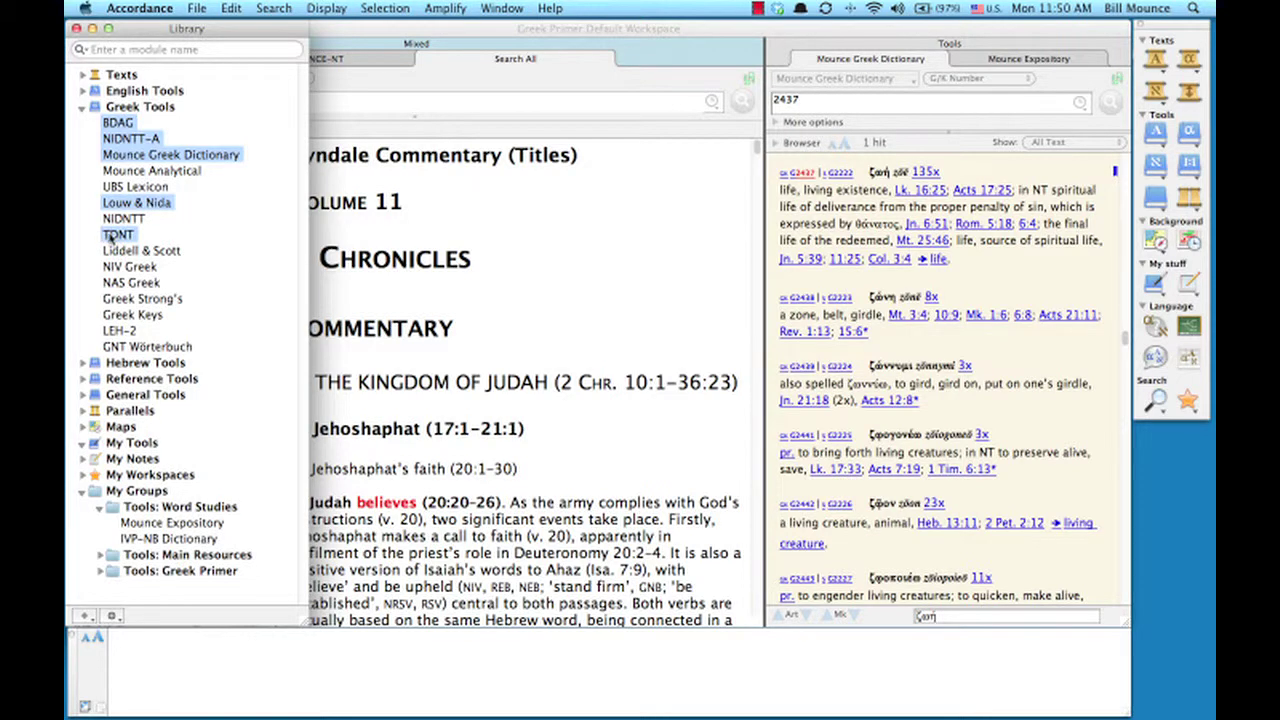
{"action": "left_click_drag", "start_coordinate": [110, 236], "coordinate": [140, 510]}
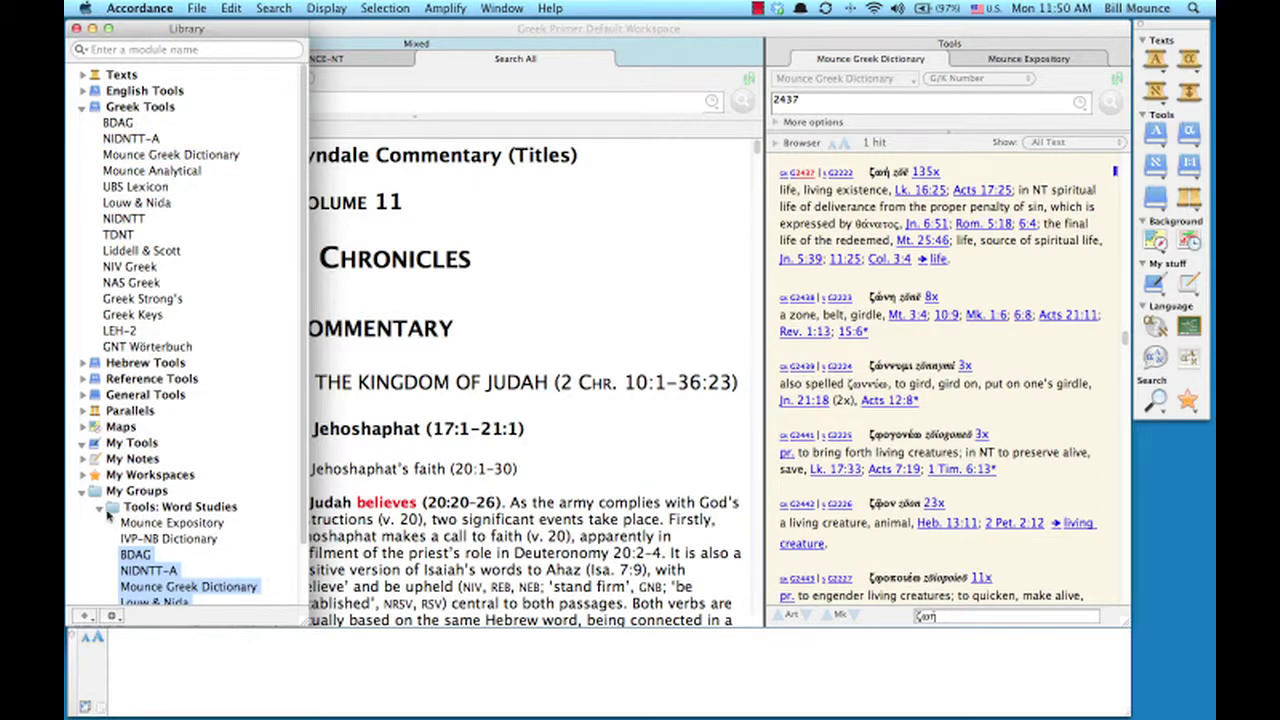
{"action": "scroll", "coordinate": [95, 525], "scroll_direction": "down", "scroll_amount": 3}
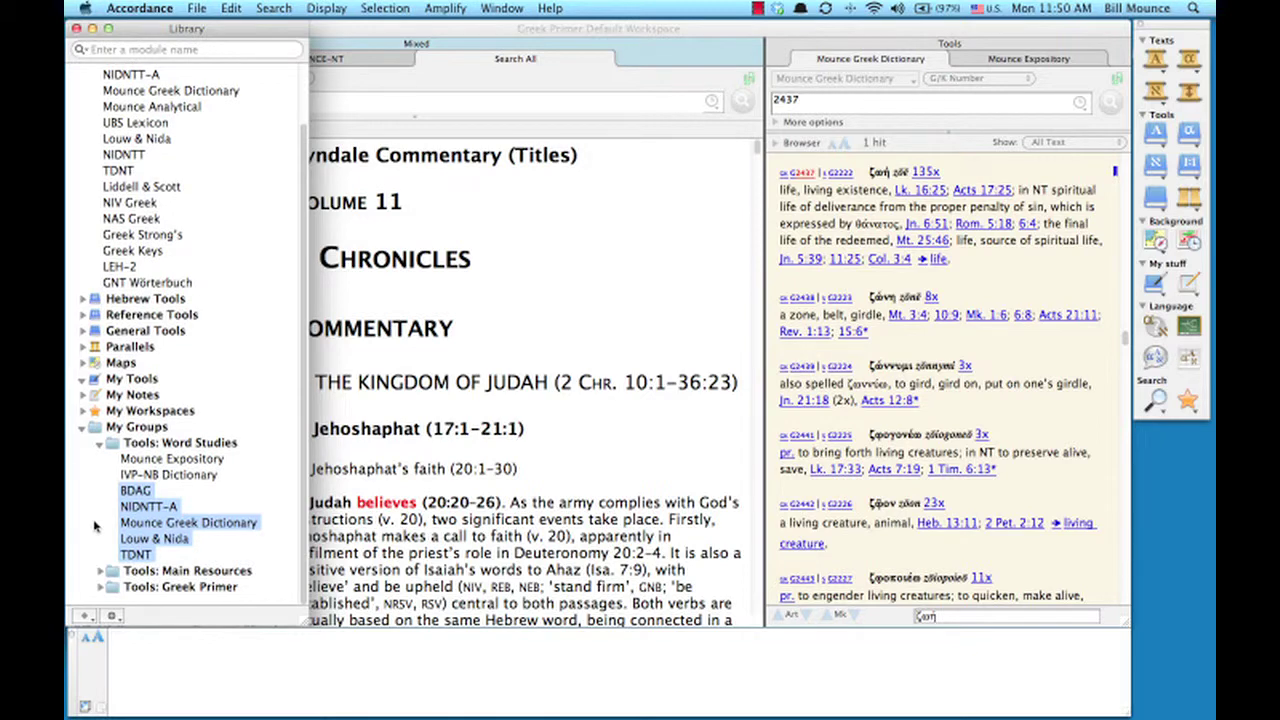
{"action": "left_click", "coordinate": [95, 527]}
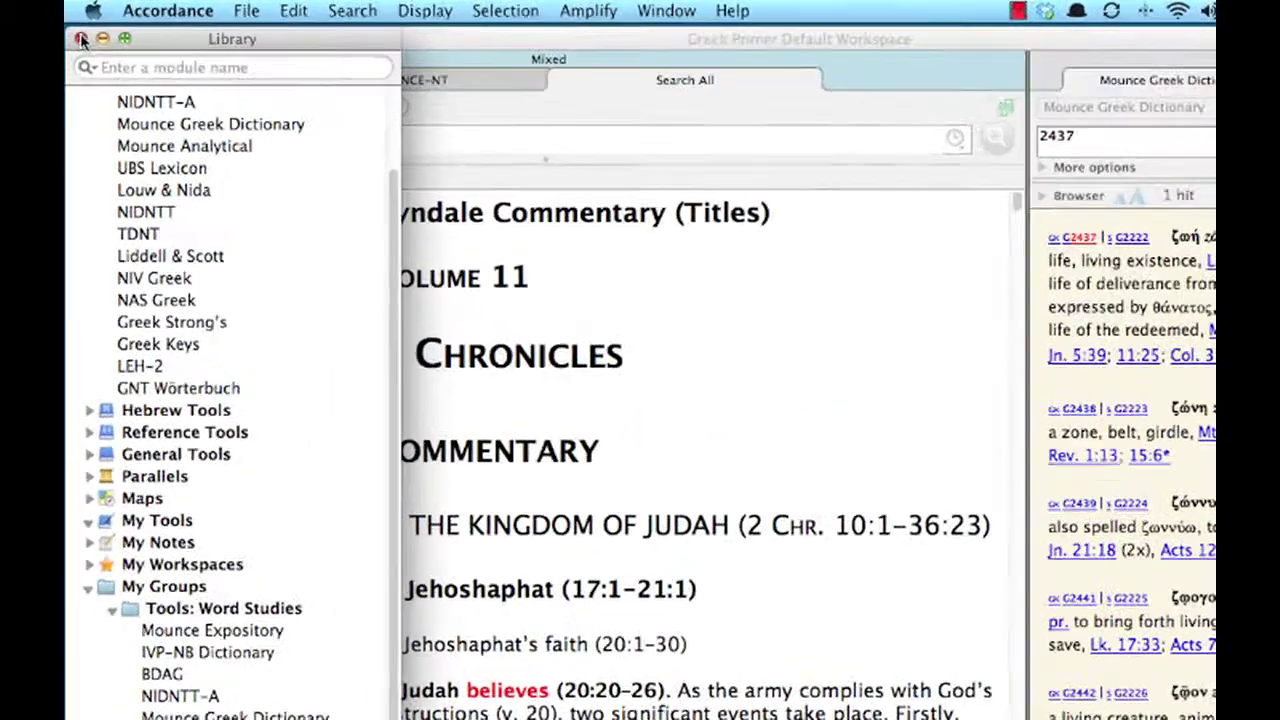
Close the Library and run the "believes" search only in the Tools: Word Studies group
{"action": "left_click", "coordinate": [76, 28]}
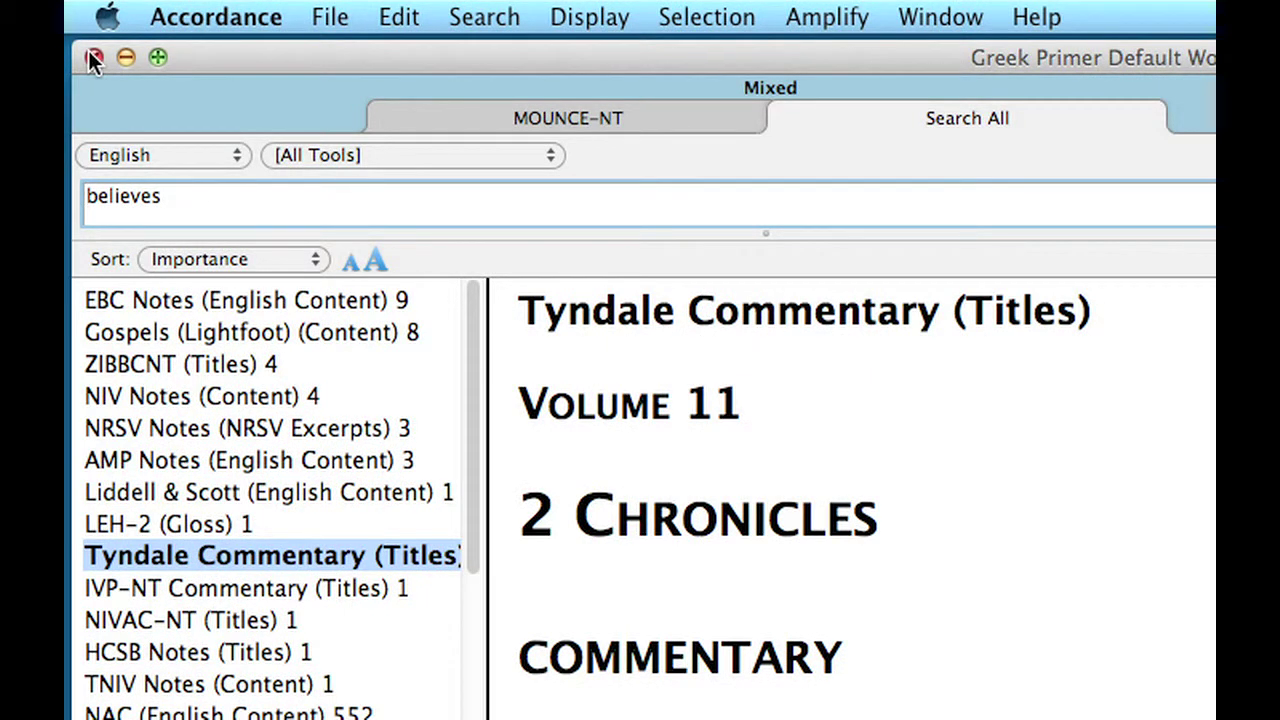
{"action": "left_click", "coordinate": [383, 155]}
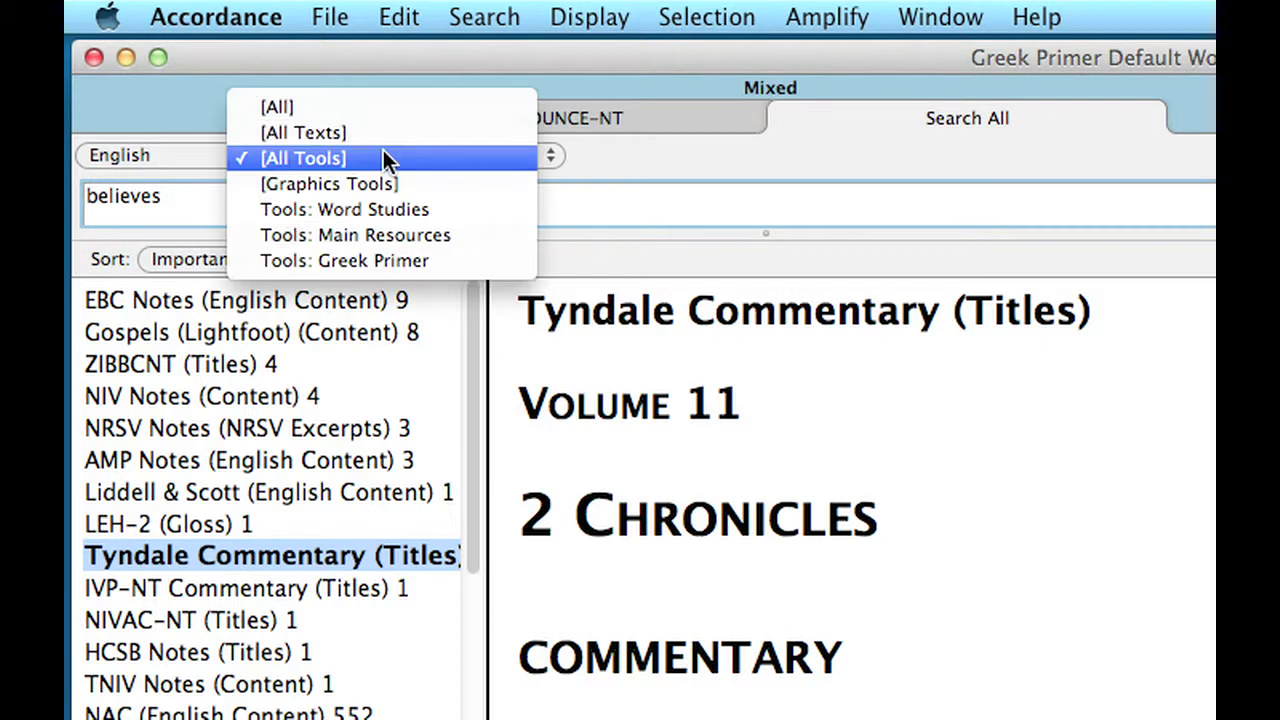
{"action": "left_click", "coordinate": [485, 212]}
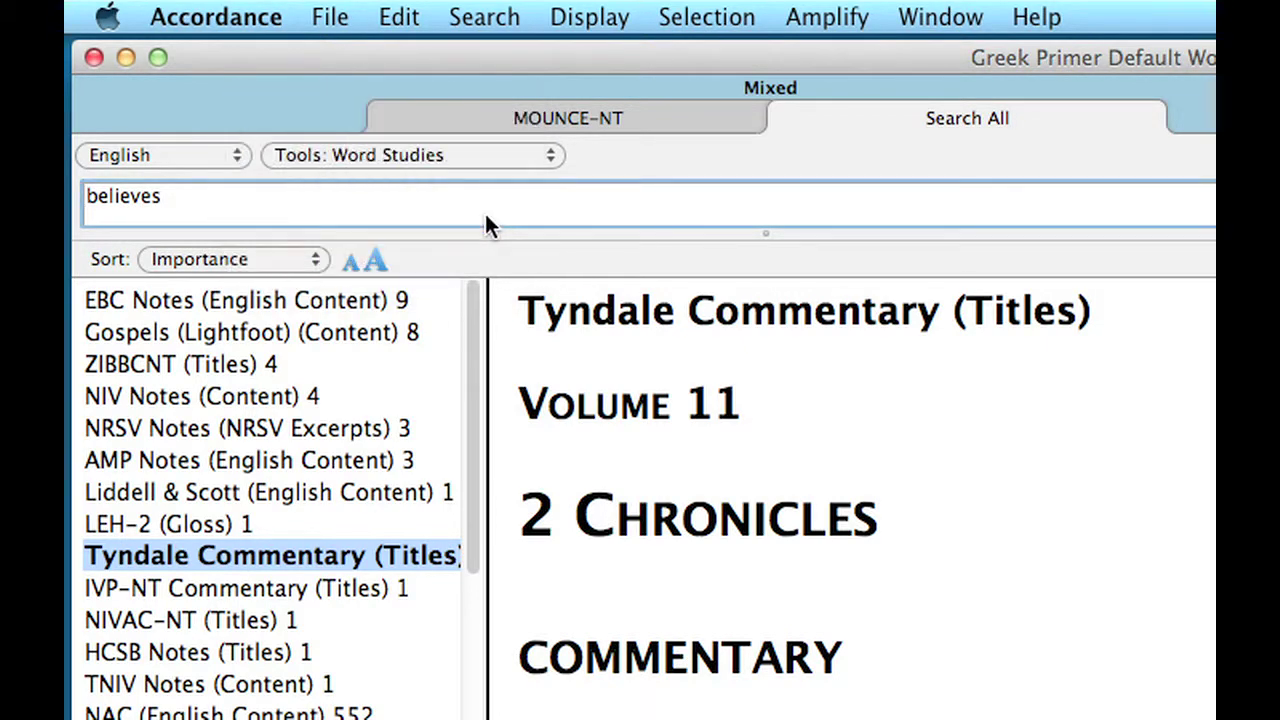
{"action": "key", "text": "Return"}
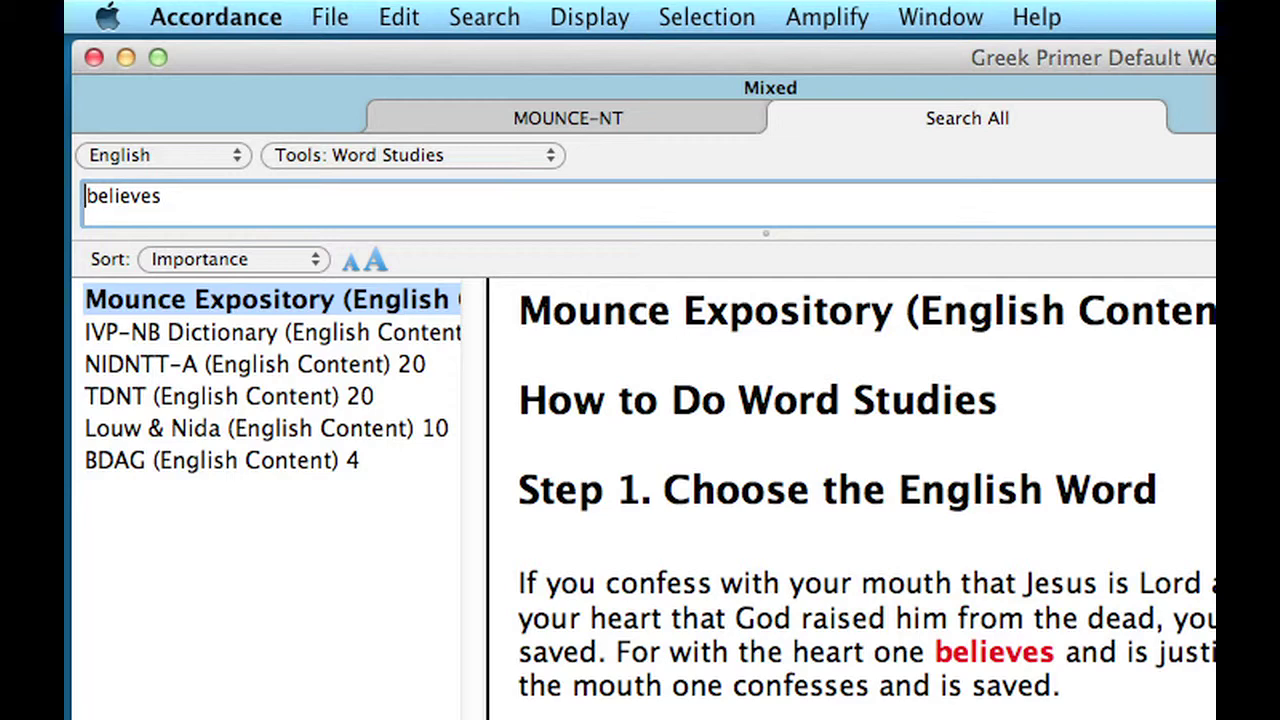
Open IVP-NB Dictionary in full from its "believes" hits and advance two hits, keeping English Content as the searched field
{"action": "left_click", "coordinate": [281, 334]}
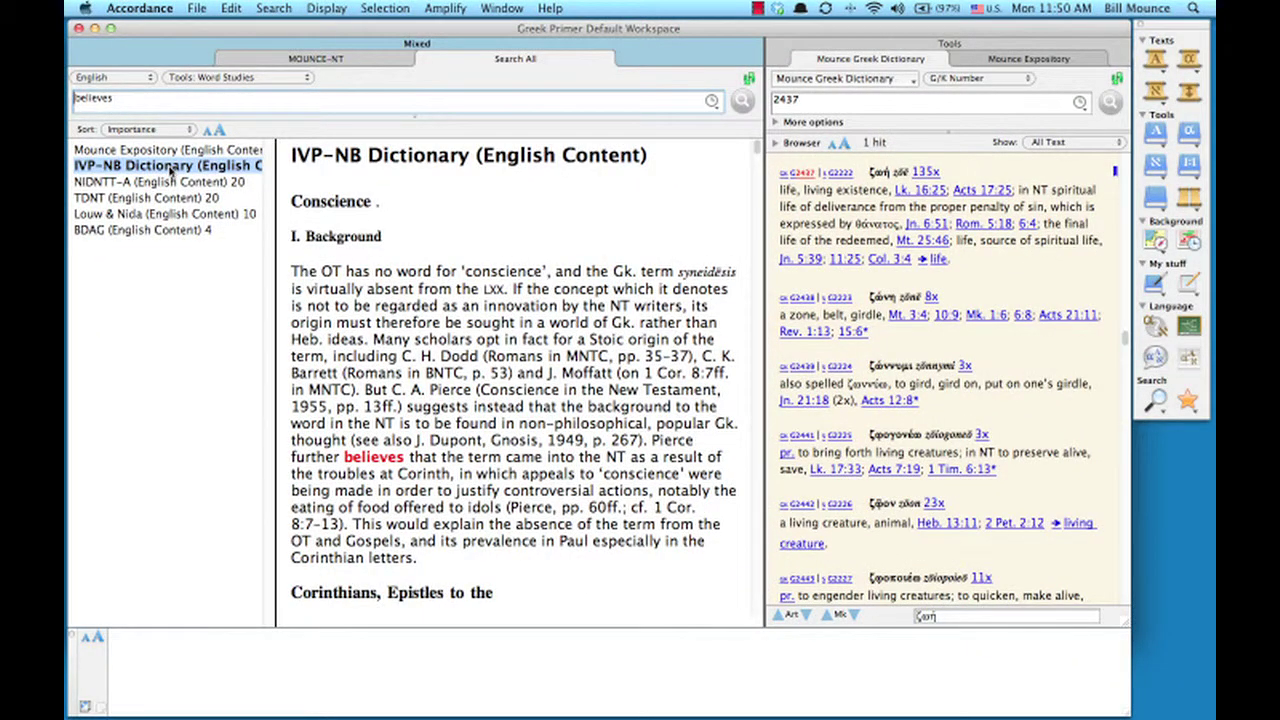
{"action": "double_click", "coordinate": [170, 172]}
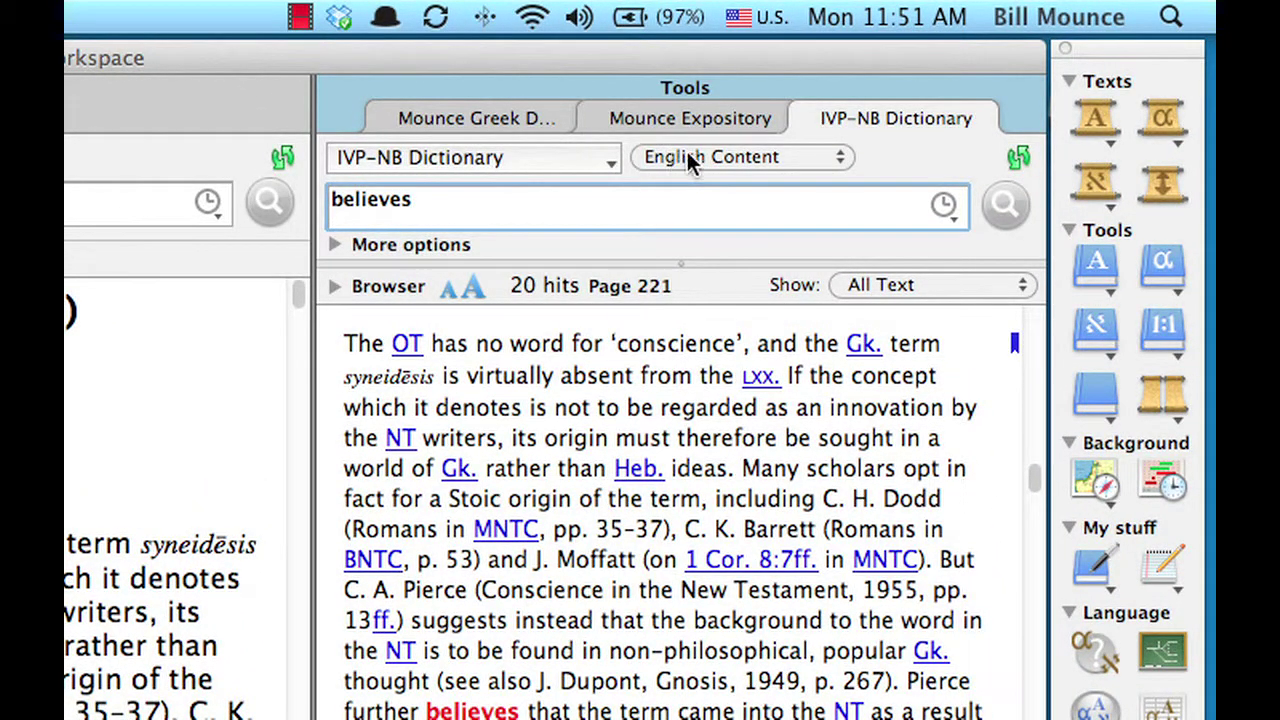
{"action": "left_click", "coordinate": [824, 152]}
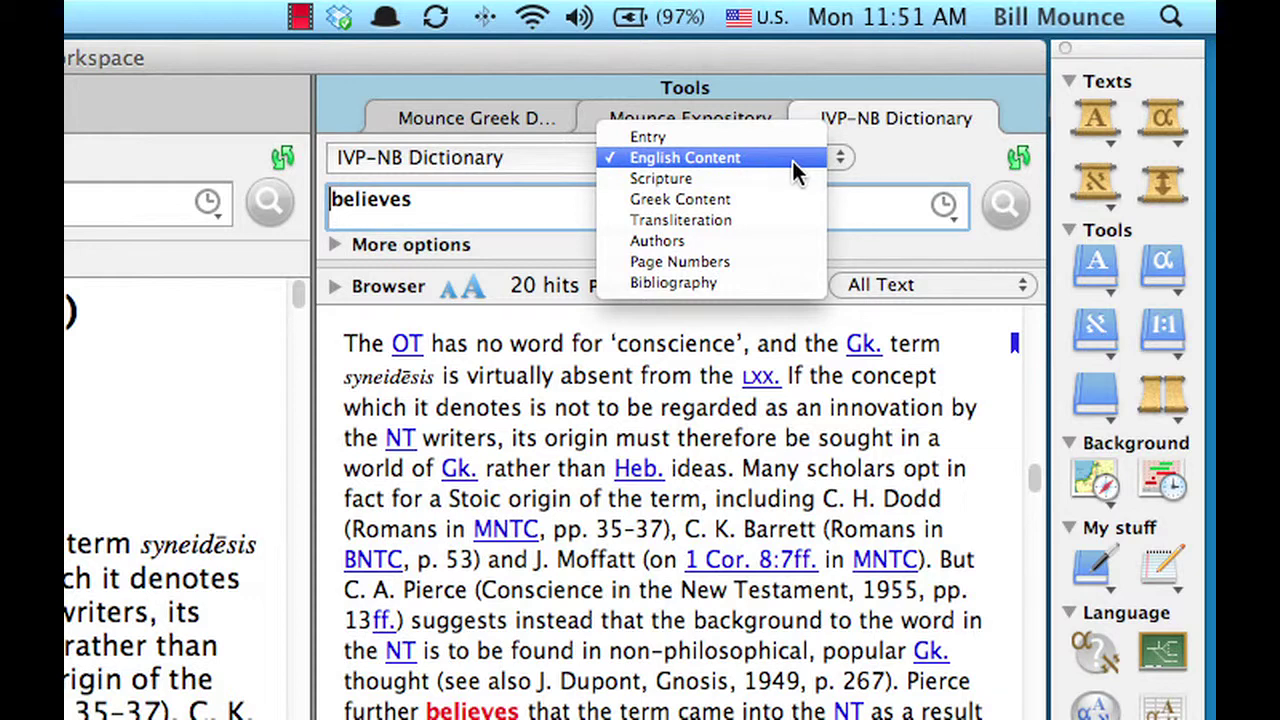
{"action": "left_click", "coordinate": [792, 160]}
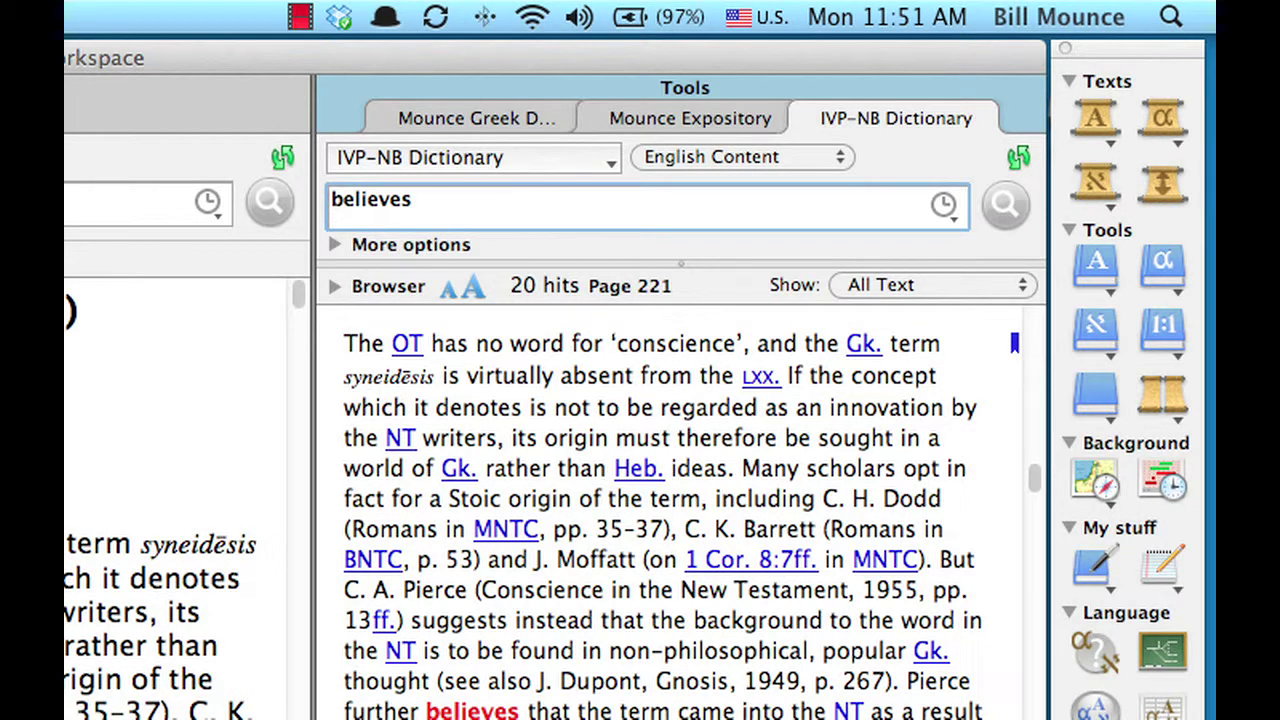
{"action": "key", "text": "super+Down"}
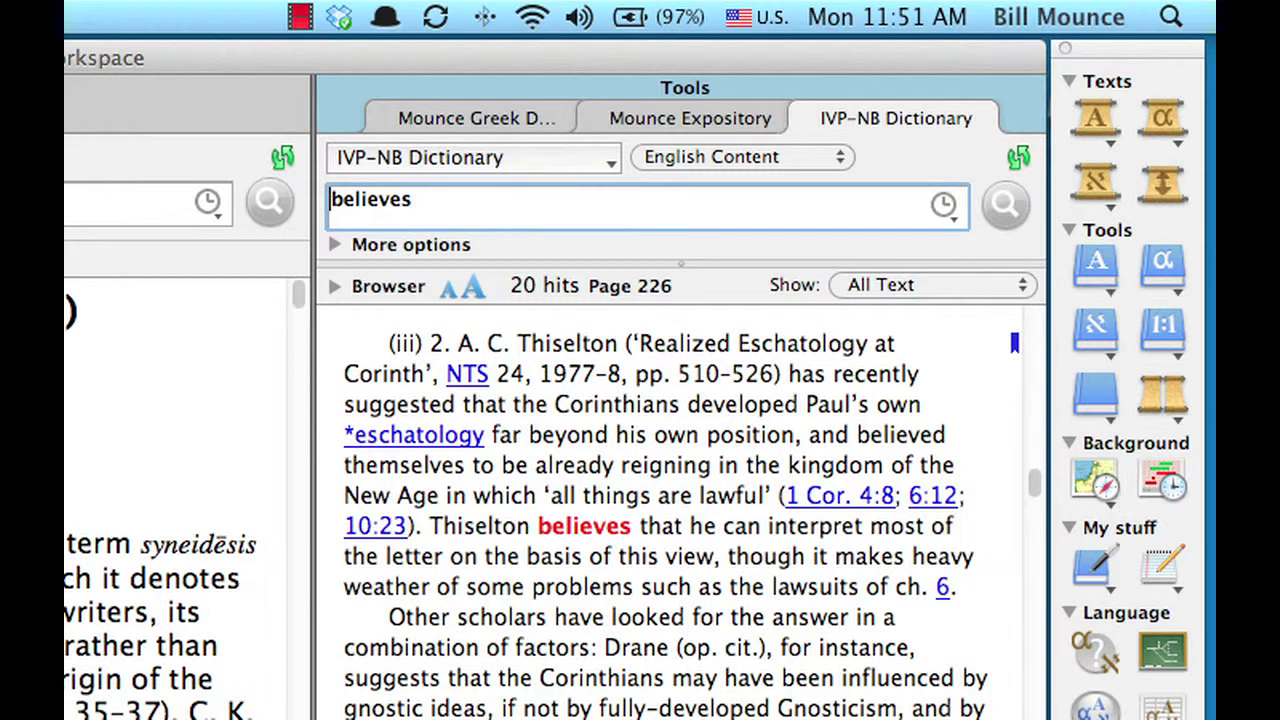
{"action": "key", "text": "super+Down"}
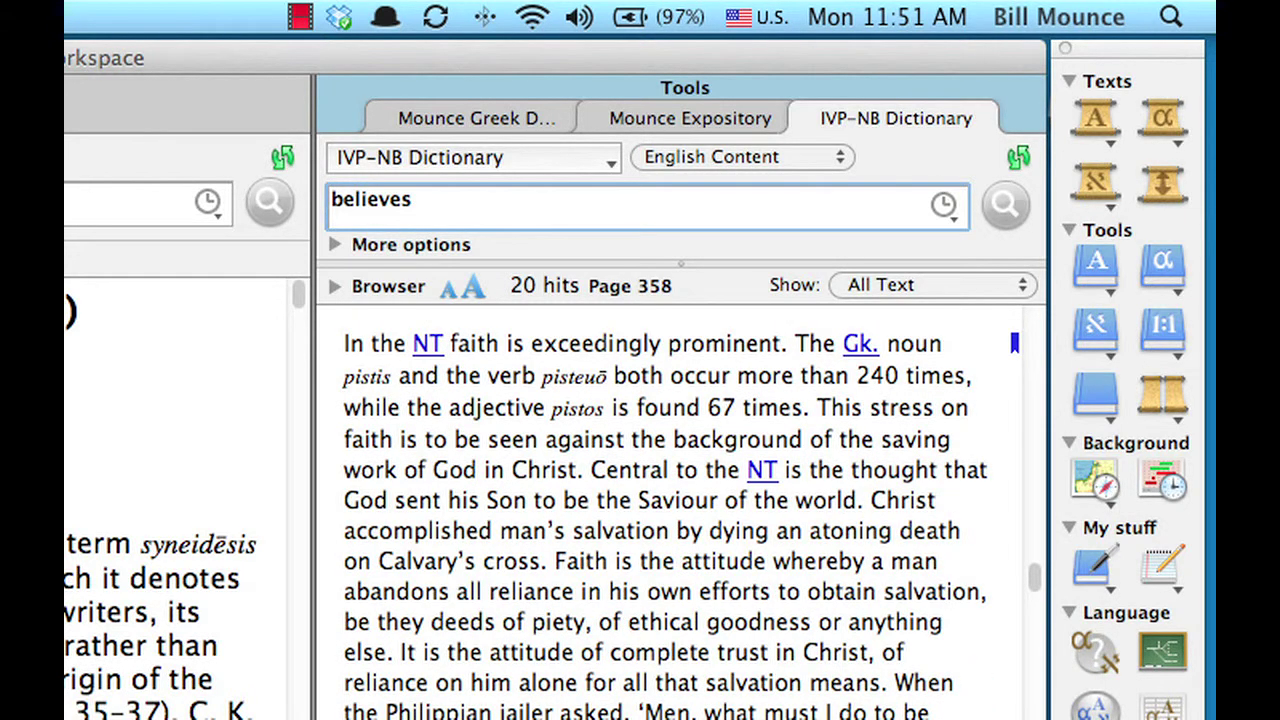
Advance to the next "believes" hit in IVP-NB Dictionary and toggle its contents browser
{"action": "key", "text": "super+Down"}
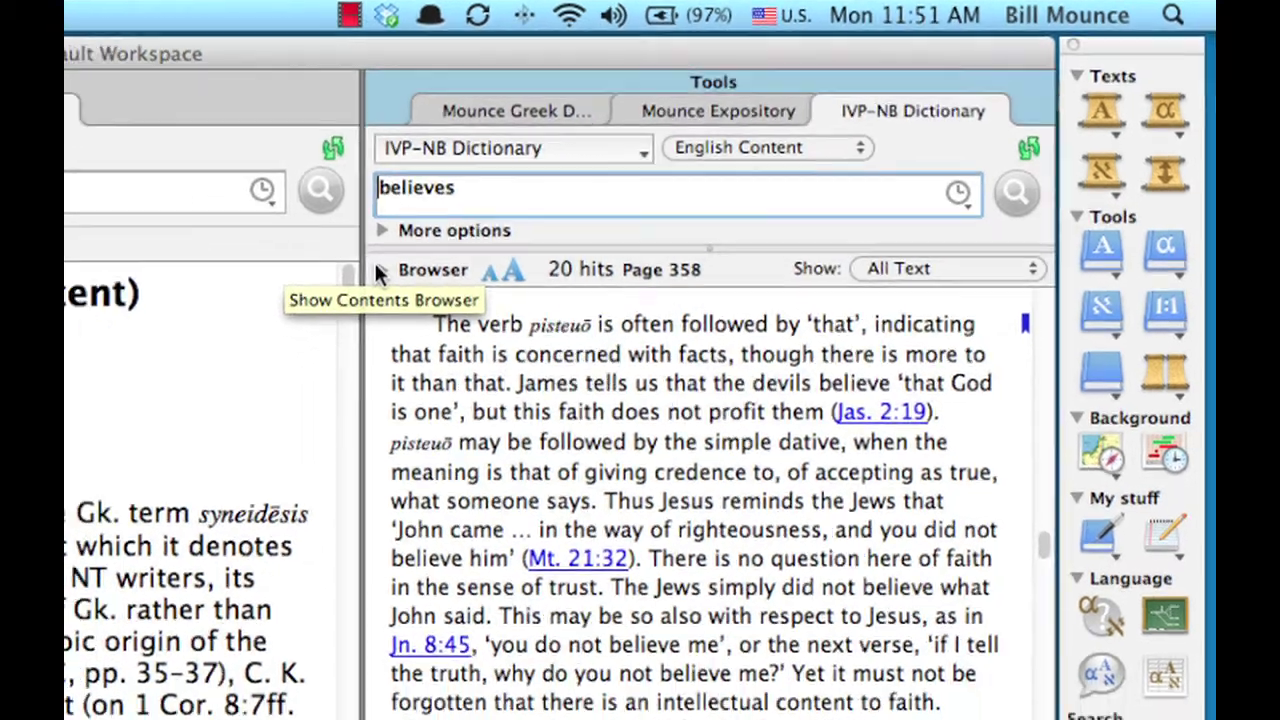
{"action": "left_click", "coordinate": [331, 287]}
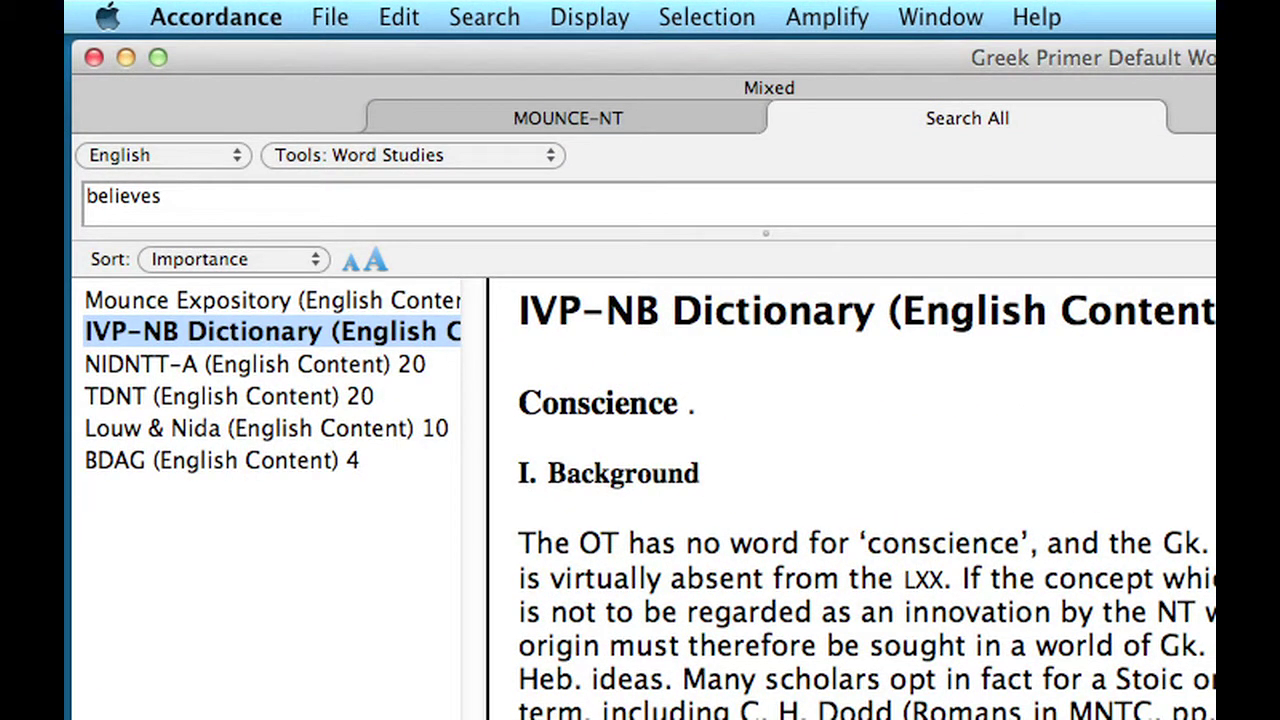
Switch the all-tools search language to Greek and search the Tools: Word Studies group for πιστευω
{"action": "left_click", "coordinate": [231, 157]}
{"action": "left_click", "coordinate": [214, 186]}
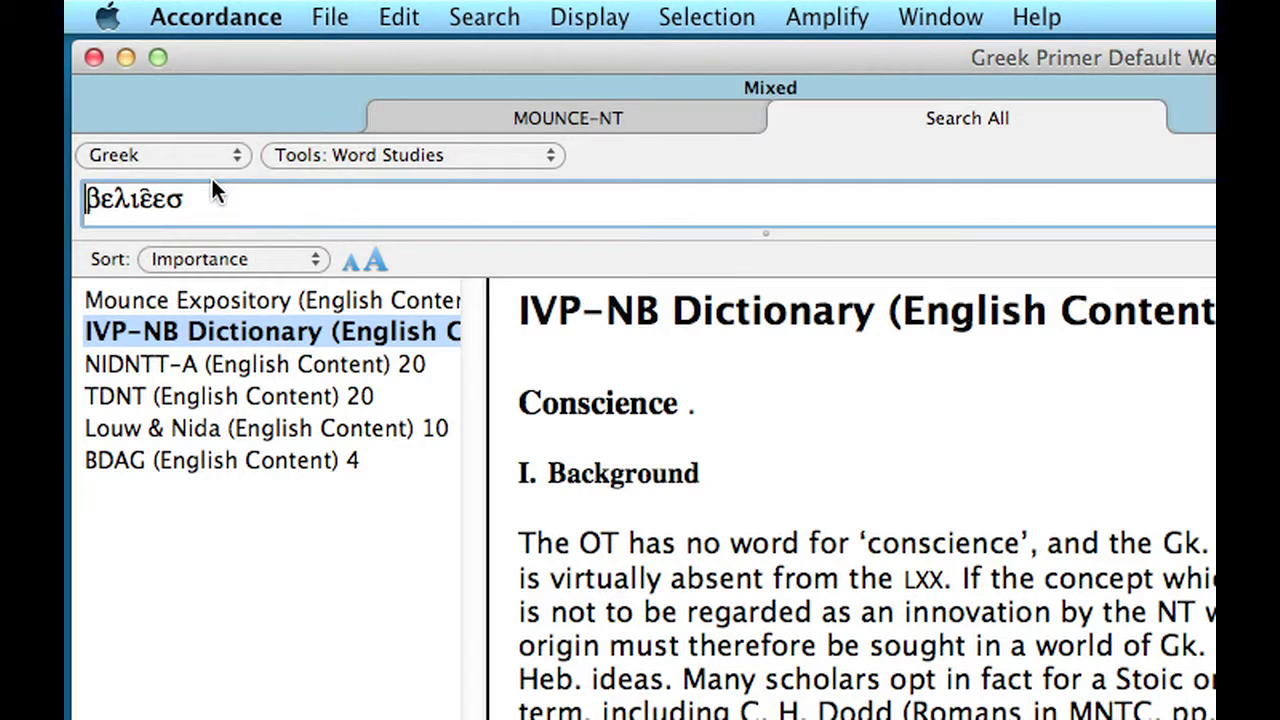
{"action": "triple_click", "coordinate": [405, 220]}
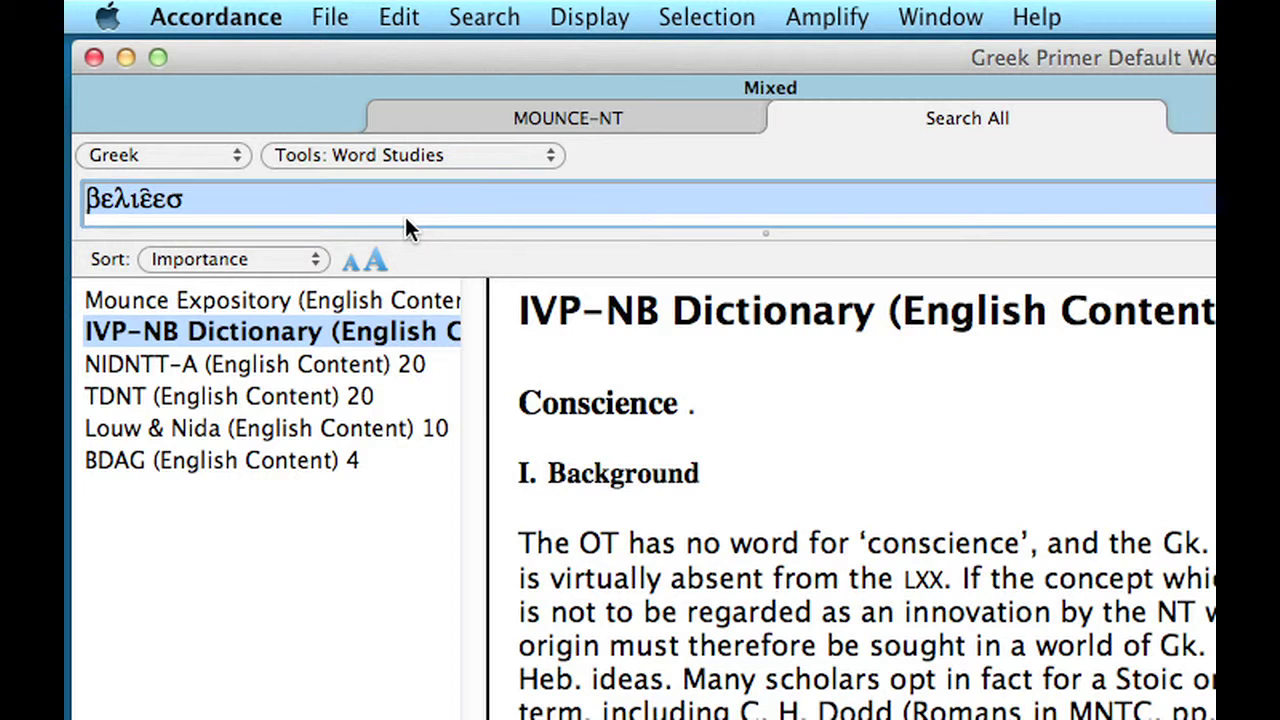
{"action": "type", "text": "pist"}
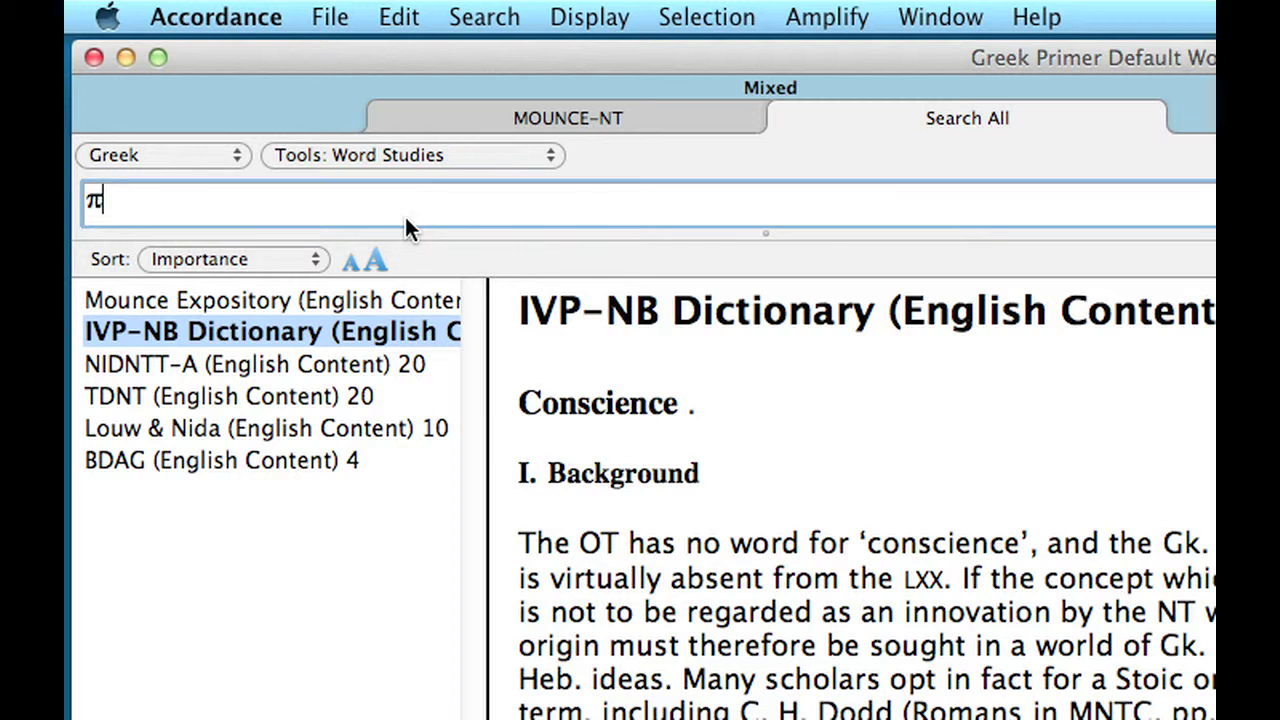
{"action": "type", "text": "euw"}
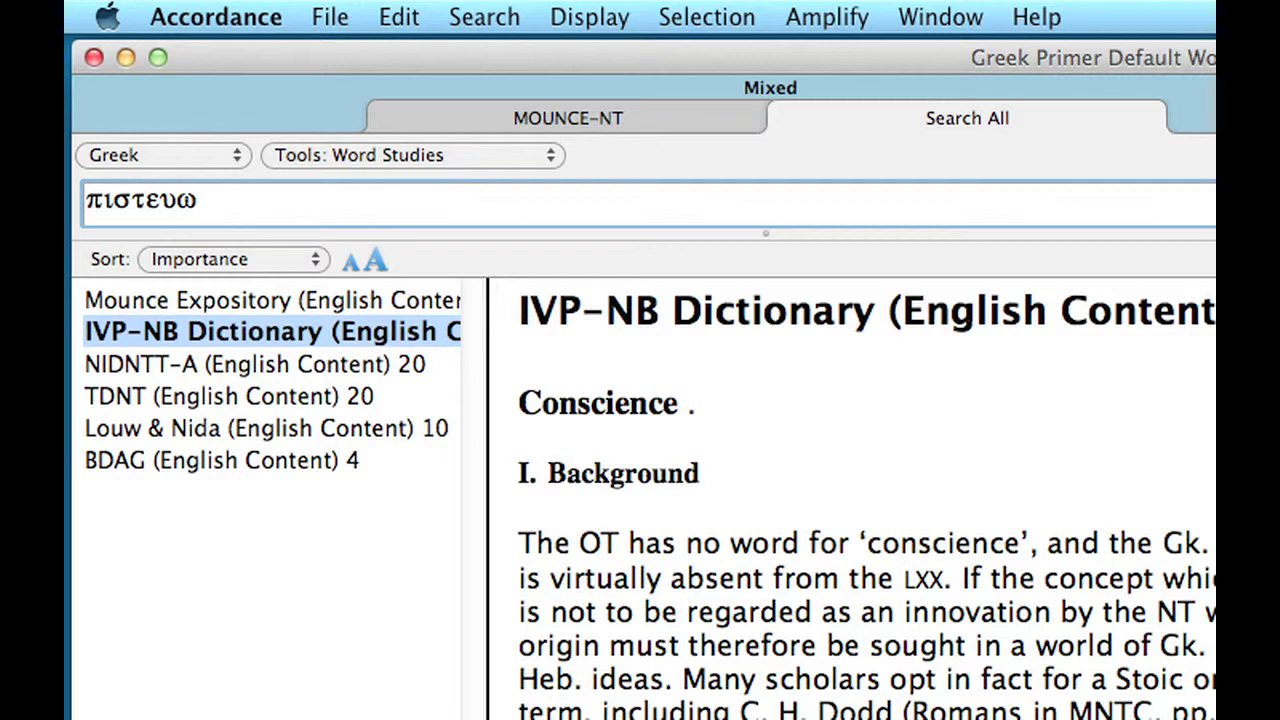
{"action": "key", "text": "Return"}
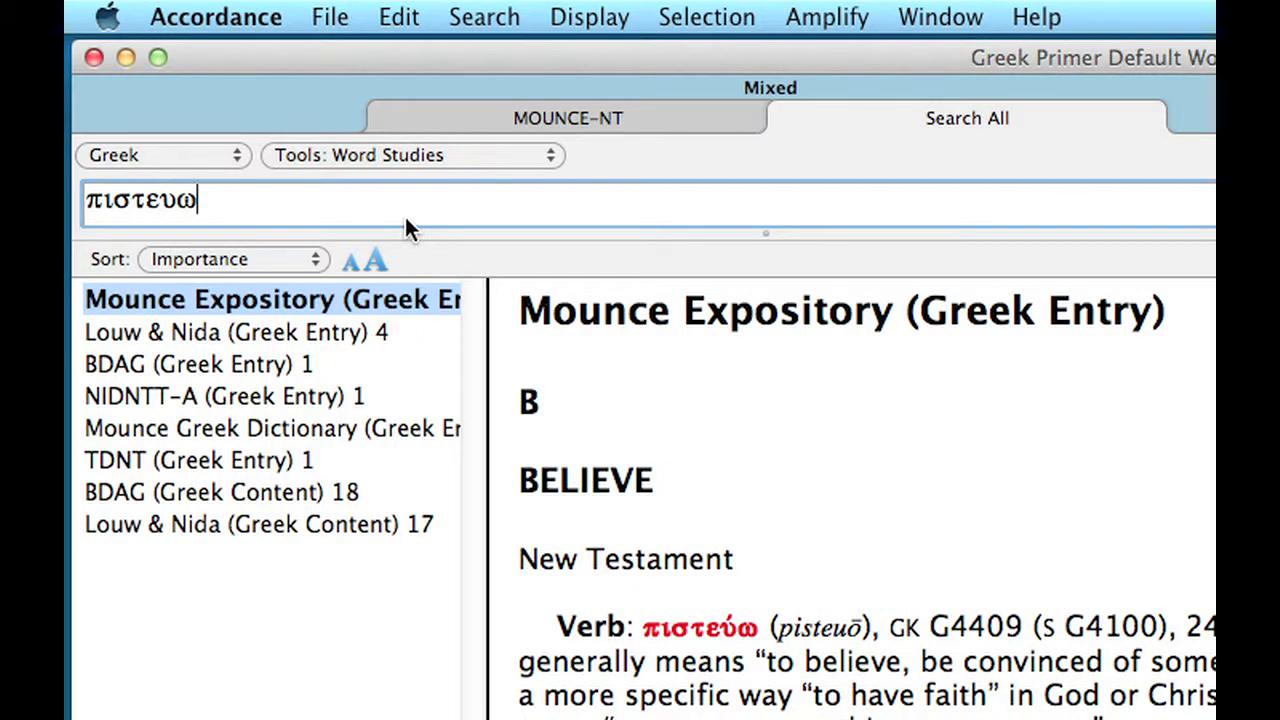
View the πιστευω Greek Entry results in Louw & Nida, BDAG and NIDNTT-A
{"action": "left_click", "coordinate": [304, 327]}
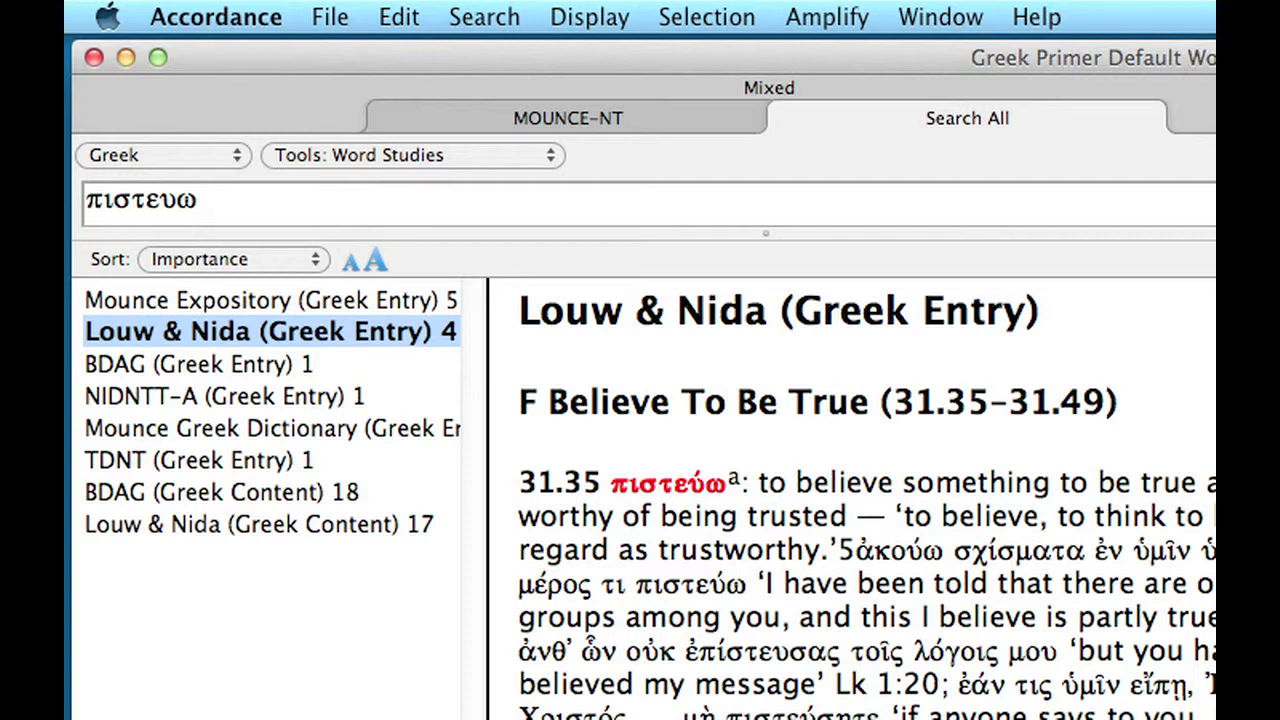
{"action": "left_click", "coordinate": [210, 366]}
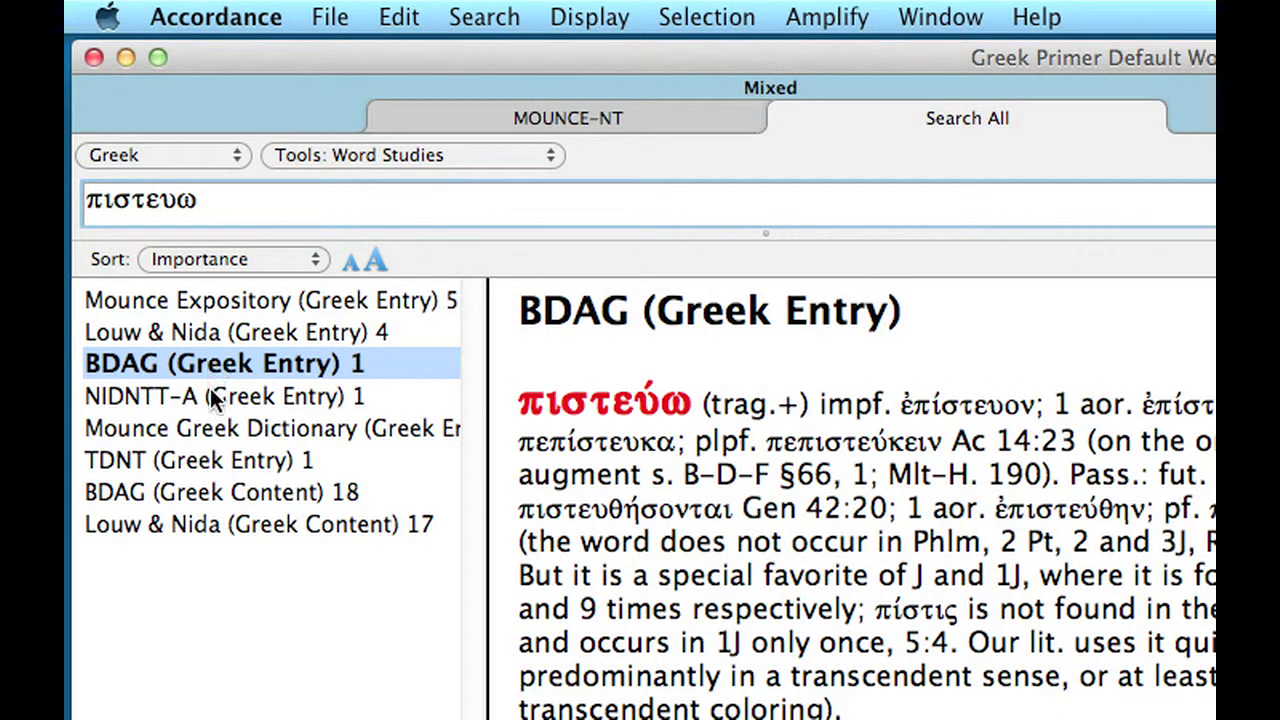
{"action": "left_click", "coordinate": [210, 396]}
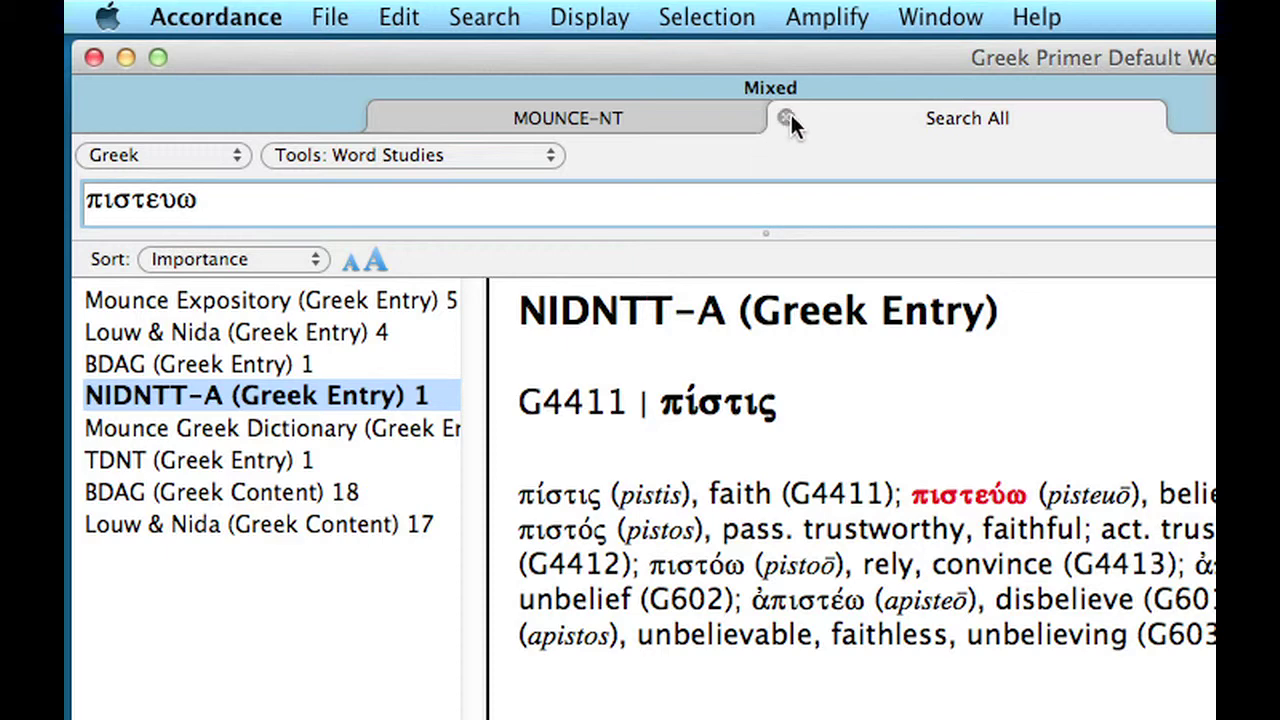
Close the Search All results and the ESVS and GNT-T panes, leaving only MOUNCE-NT for John 3:15
{"action": "left_click", "coordinate": [789, 116]}
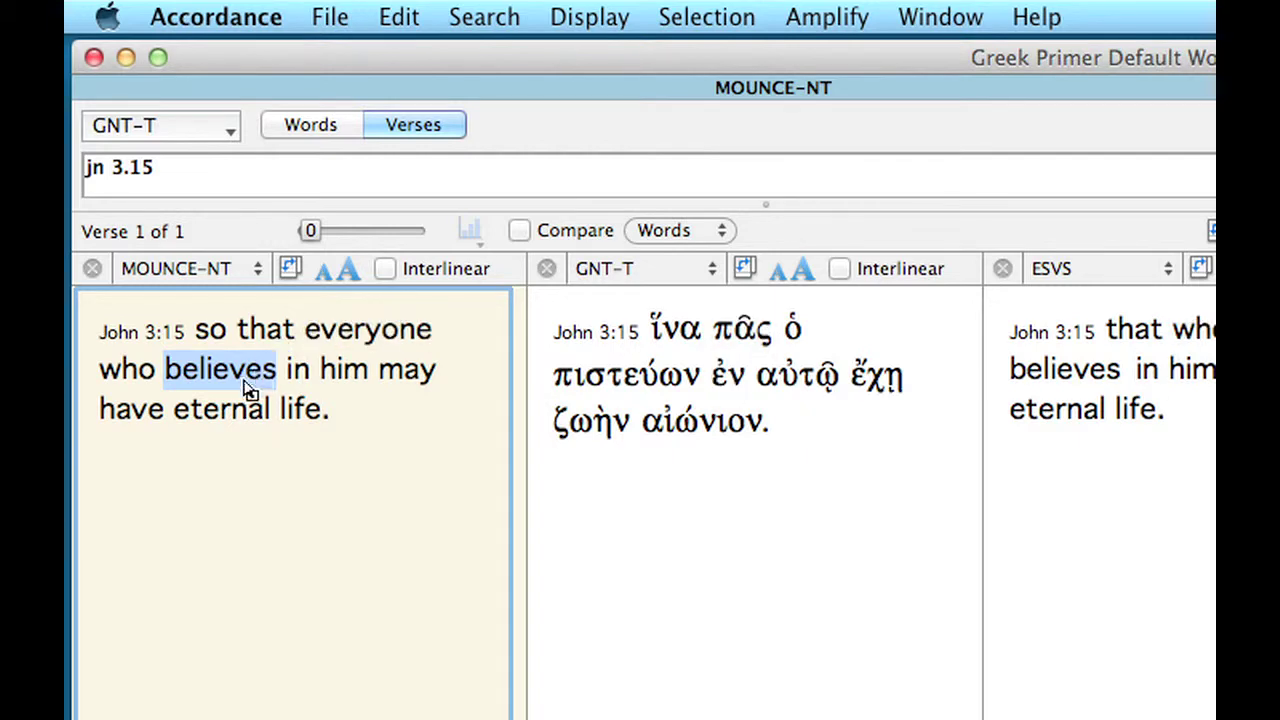
{"action": "mouse_move", "coordinate": [240, 386]}
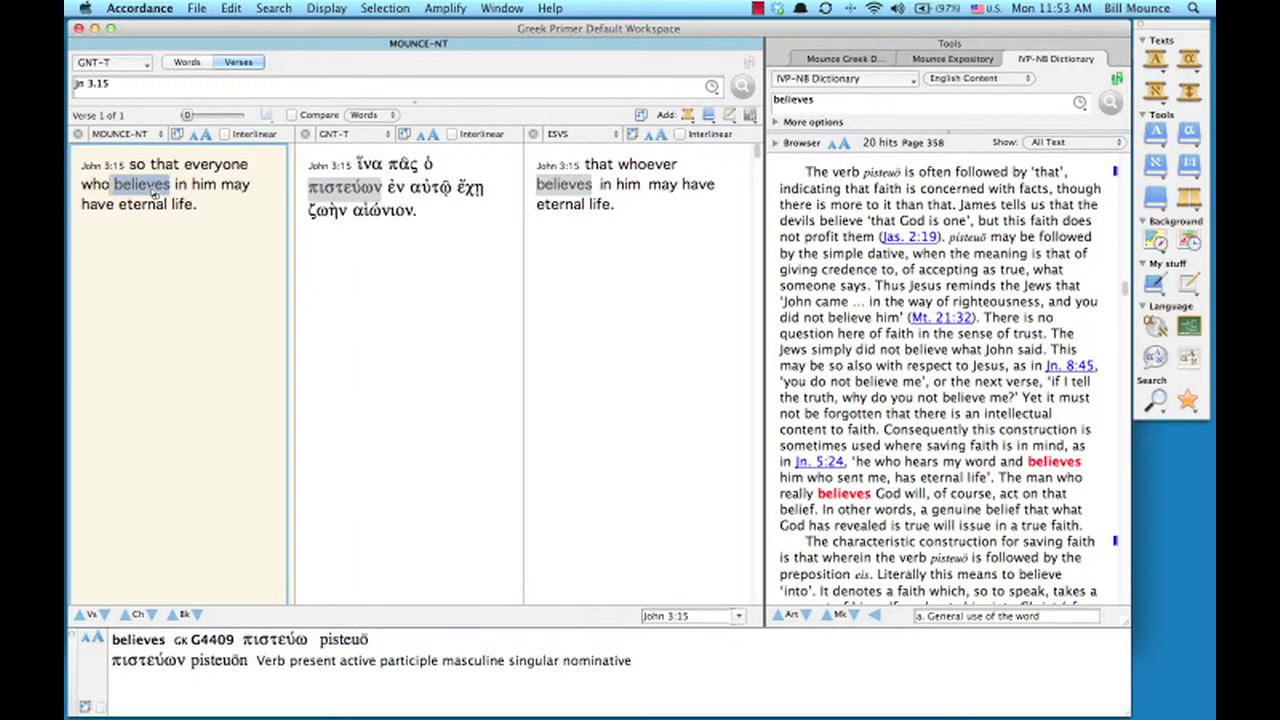
{"action": "mouse_move", "coordinate": [546, 186]}
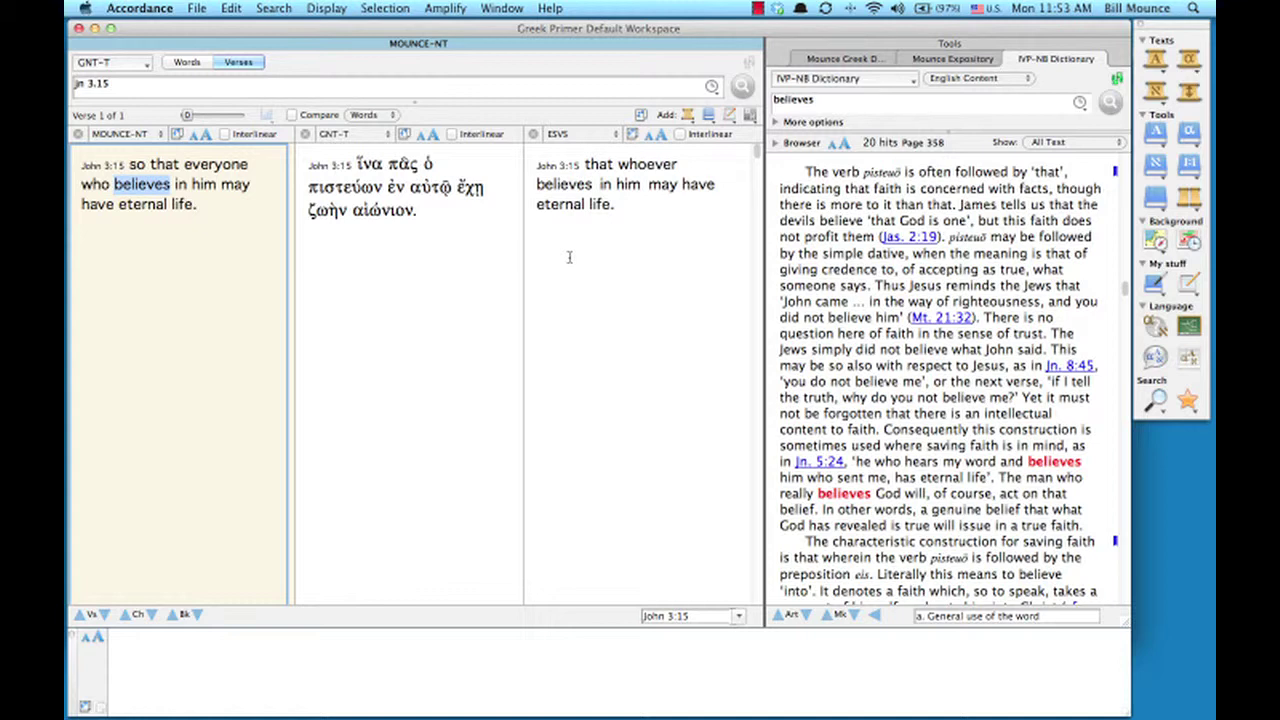
{"action": "left_click", "coordinate": [533, 135]}
{"action": "left_click", "coordinate": [420, 134]}
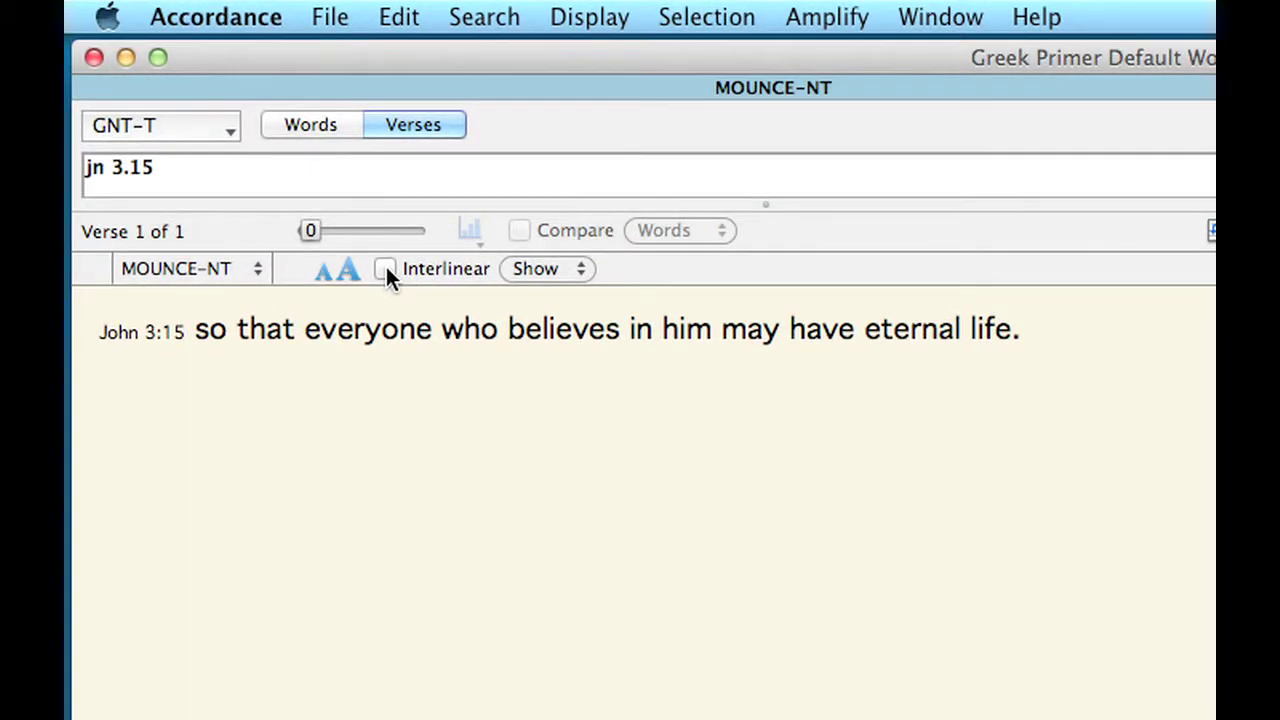
Turn on the interlinear for MOUNCE-NT, hide the Key and Part of Speech lines, and show Word beside Lemma
{"action": "left_click", "coordinate": [385, 270]}
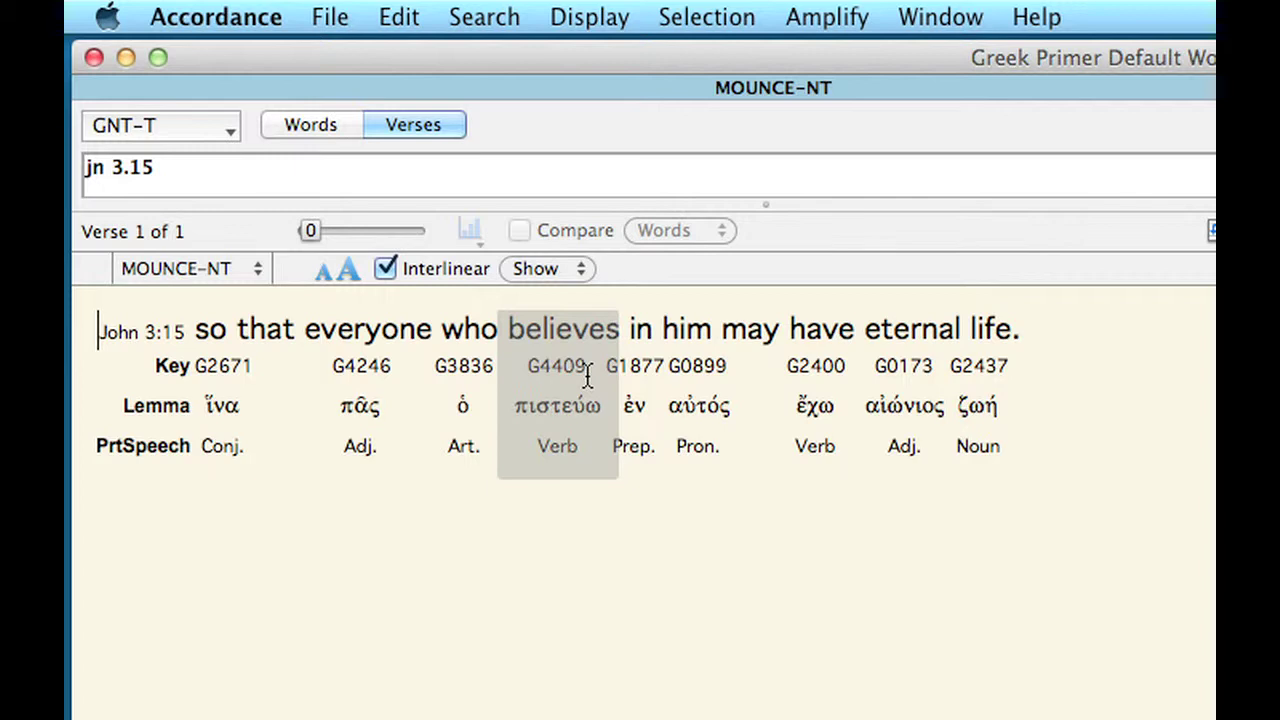
{"action": "left_click", "coordinate": [578, 270]}
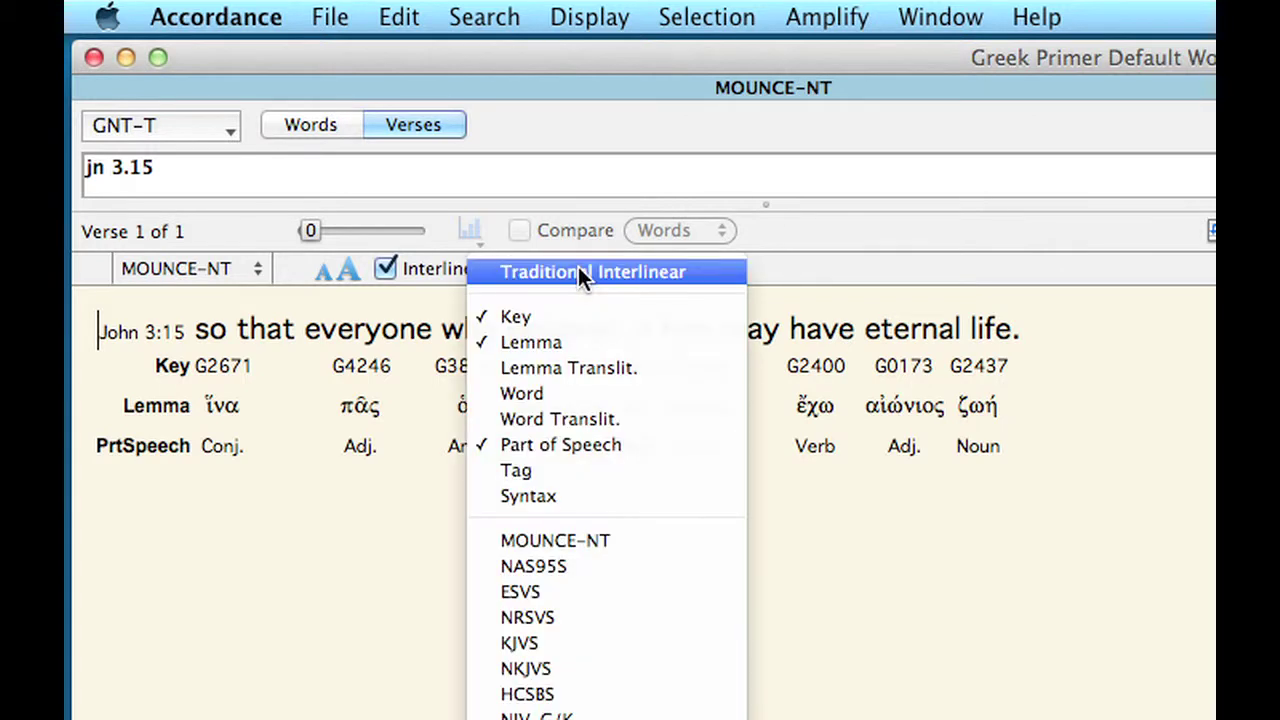
{"action": "left_click", "coordinate": [581, 316]}
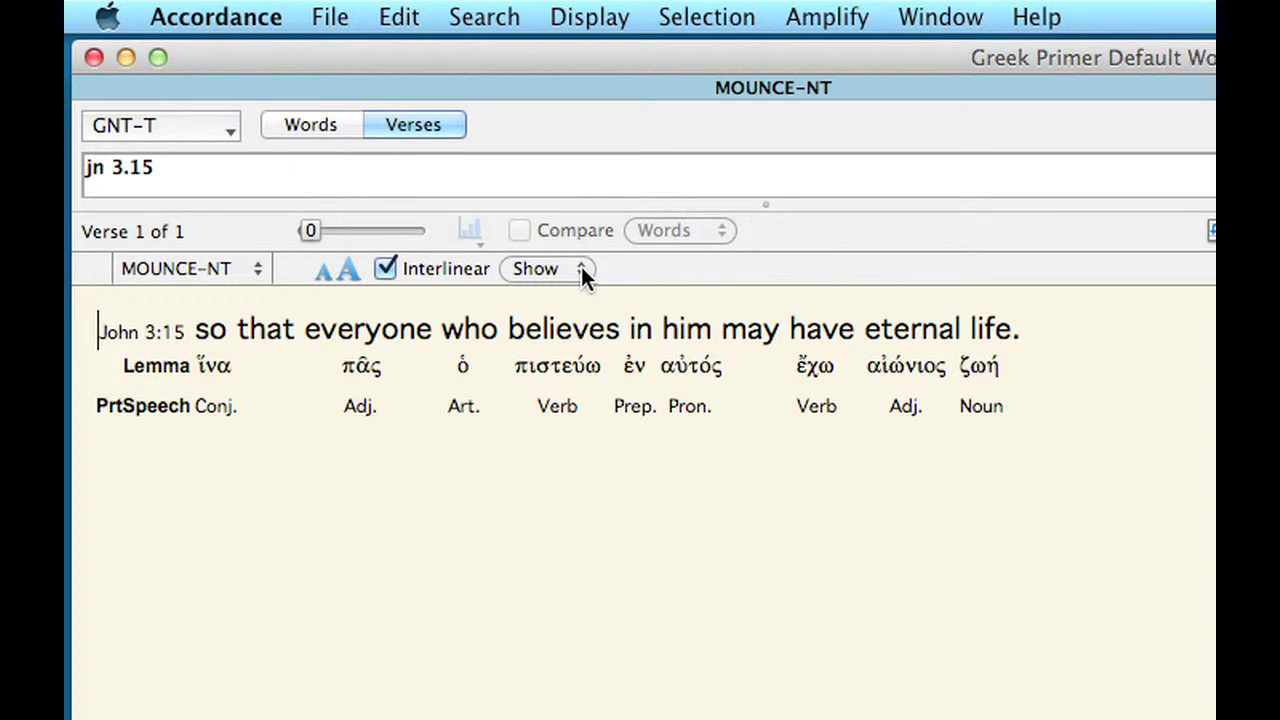
{"action": "left_click", "coordinate": [581, 268]}
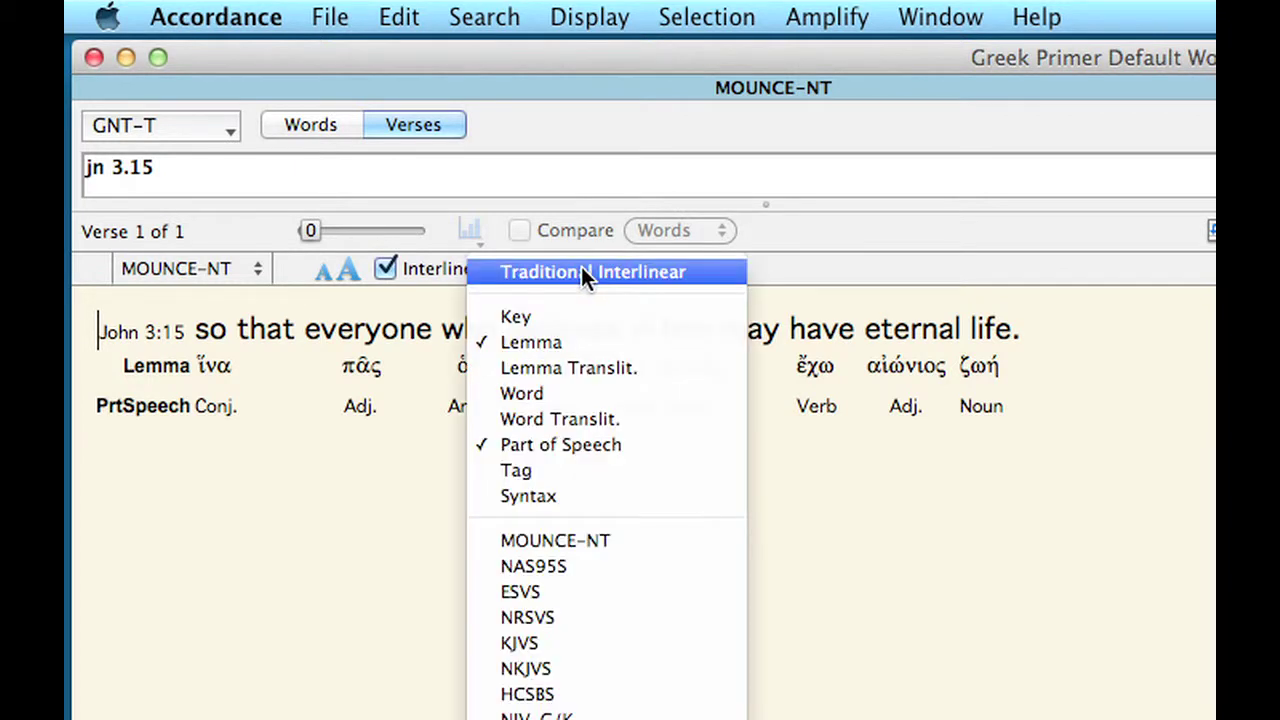
{"action": "left_click", "coordinate": [580, 445]}
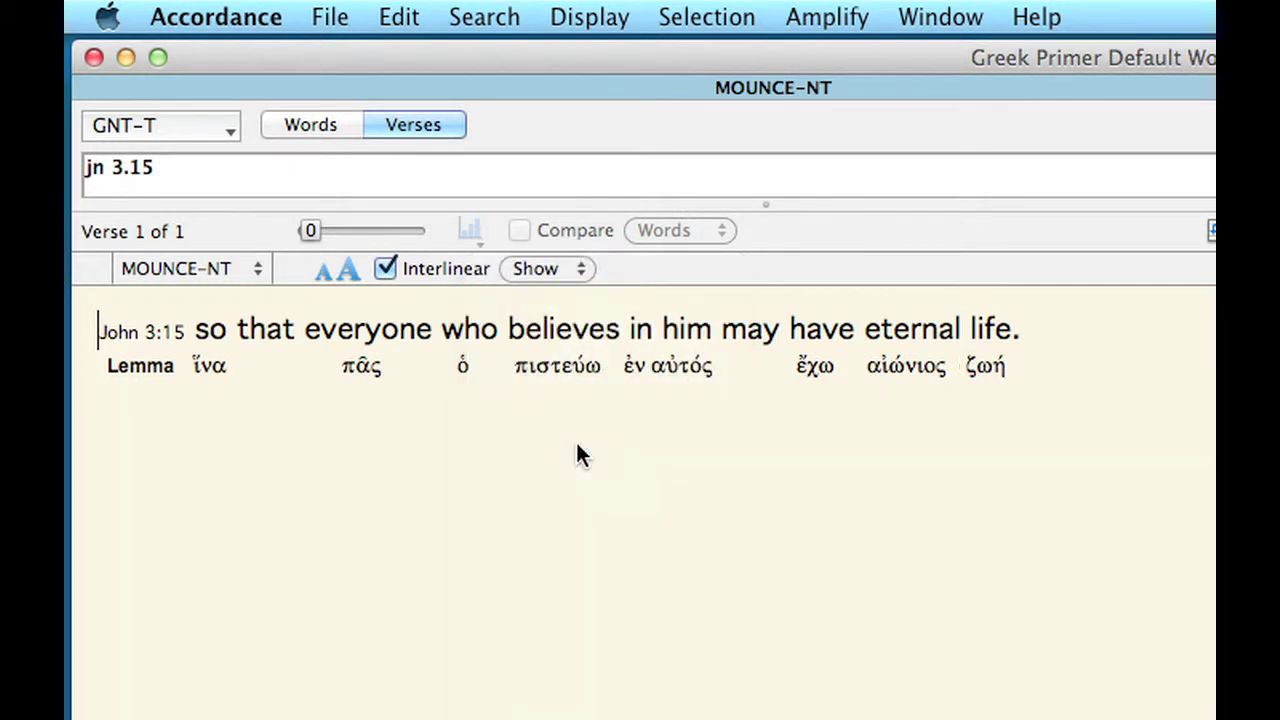
{"action": "left_click", "coordinate": [580, 269]}
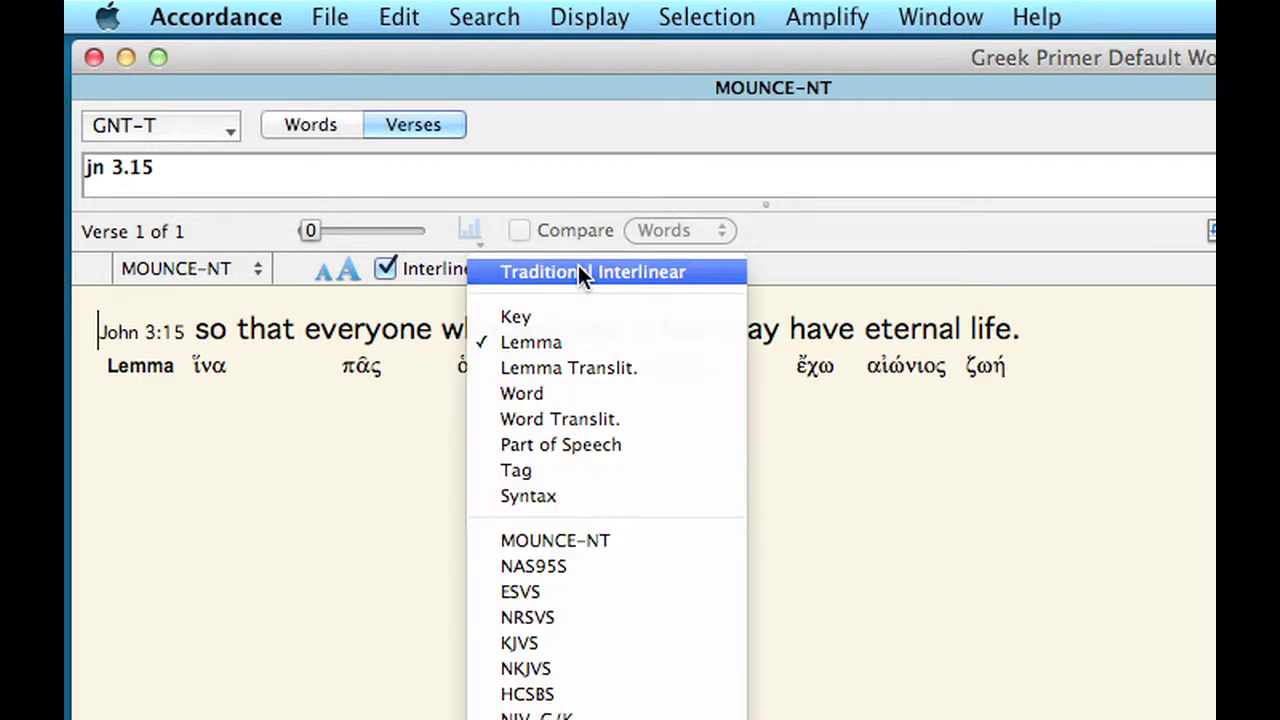
{"action": "left_click", "coordinate": [580, 394]}
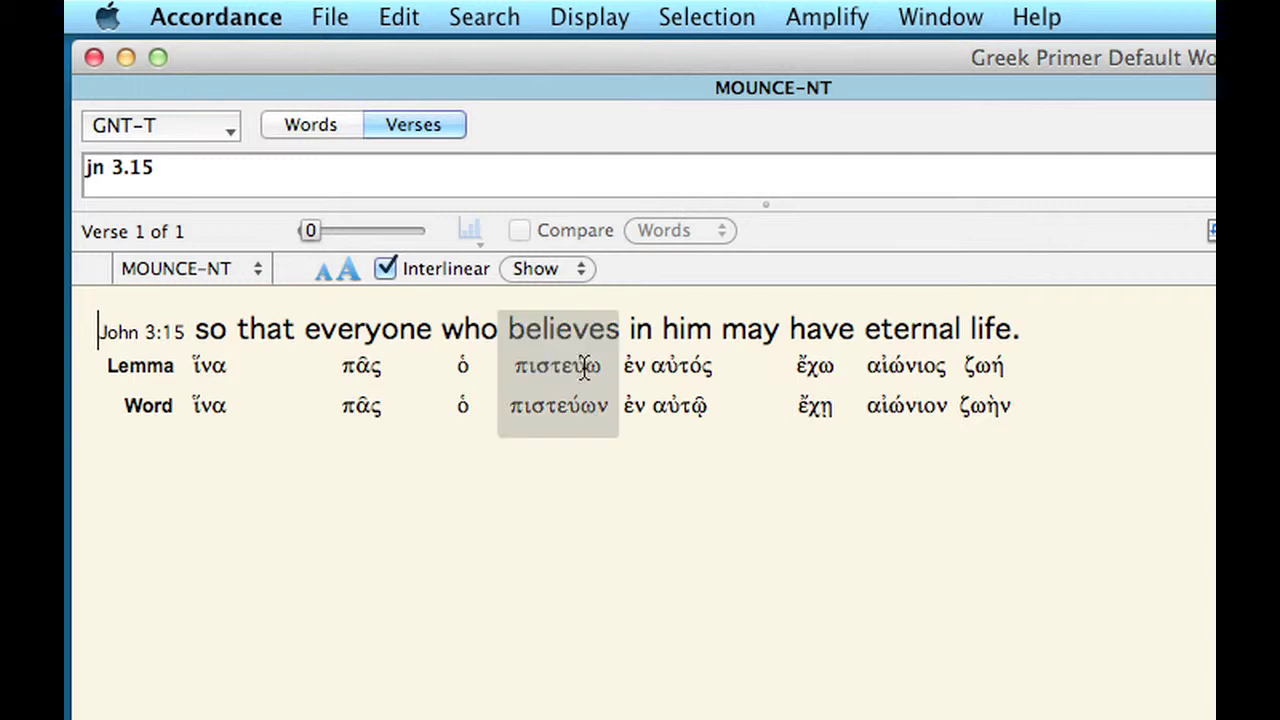
Save the current interlinear layout as a new interlinear named "Reverse Interlinear"
{"action": "left_click", "coordinate": [566, 270]}
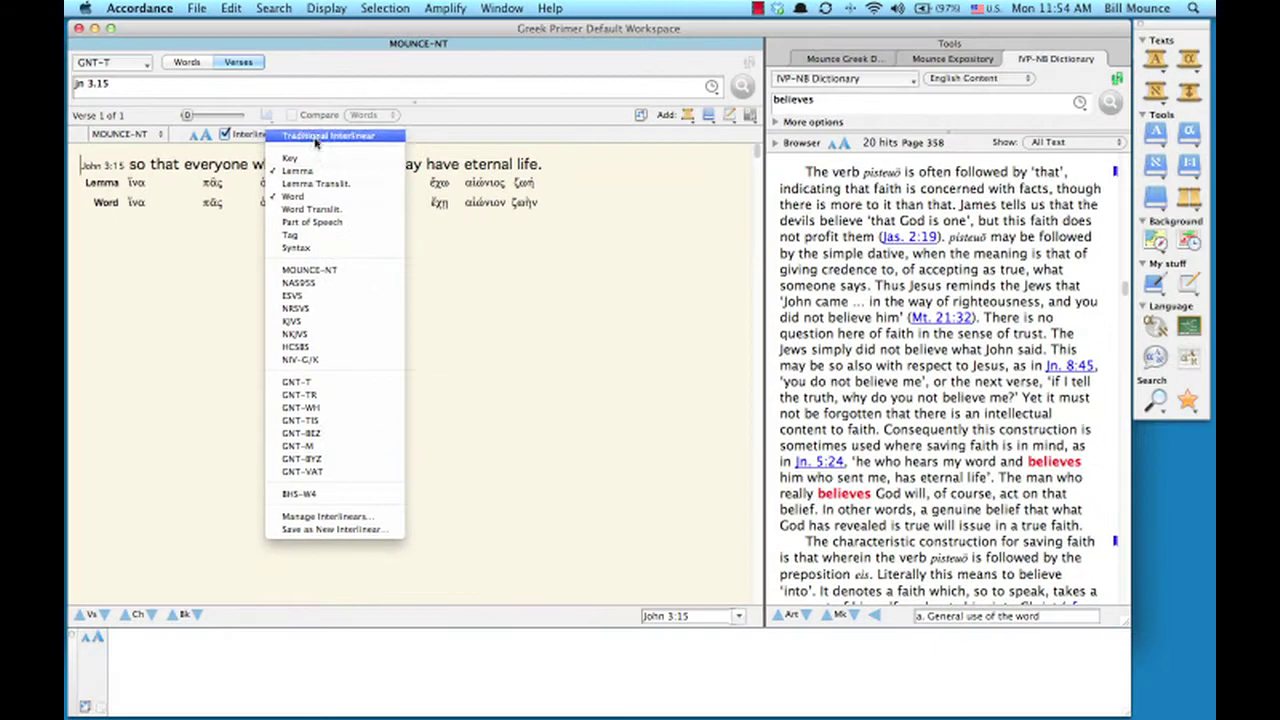
{"action": "left_click", "coordinate": [328, 529]}
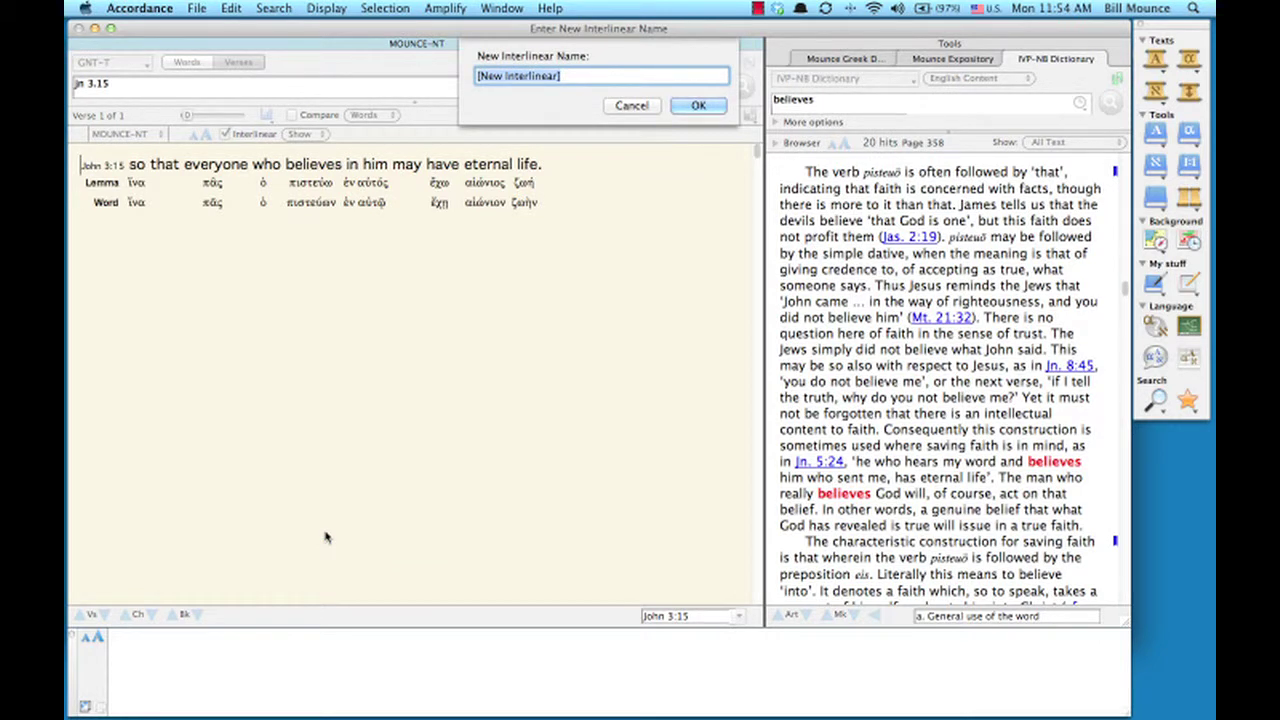
{"action": "type", "text": "Revers"}
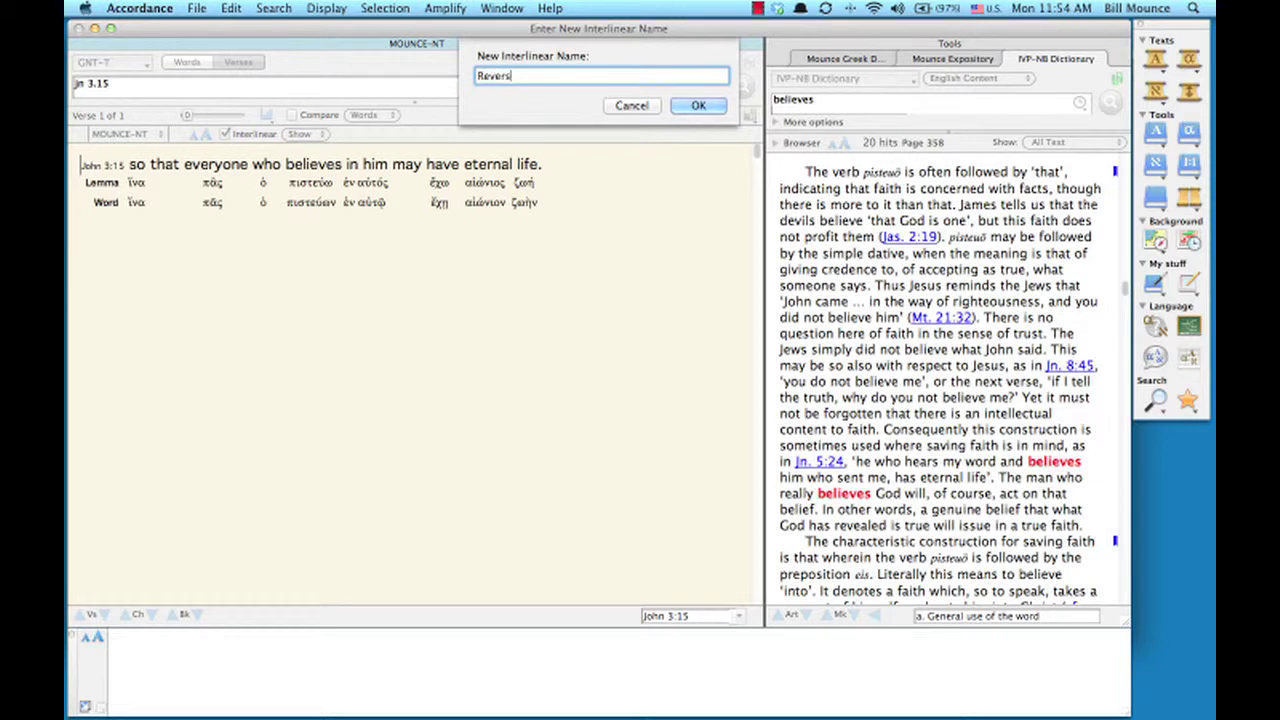
{"action": "type", "text": "e Interlinear"}
{"action": "left_click", "coordinate": [690, 106]}
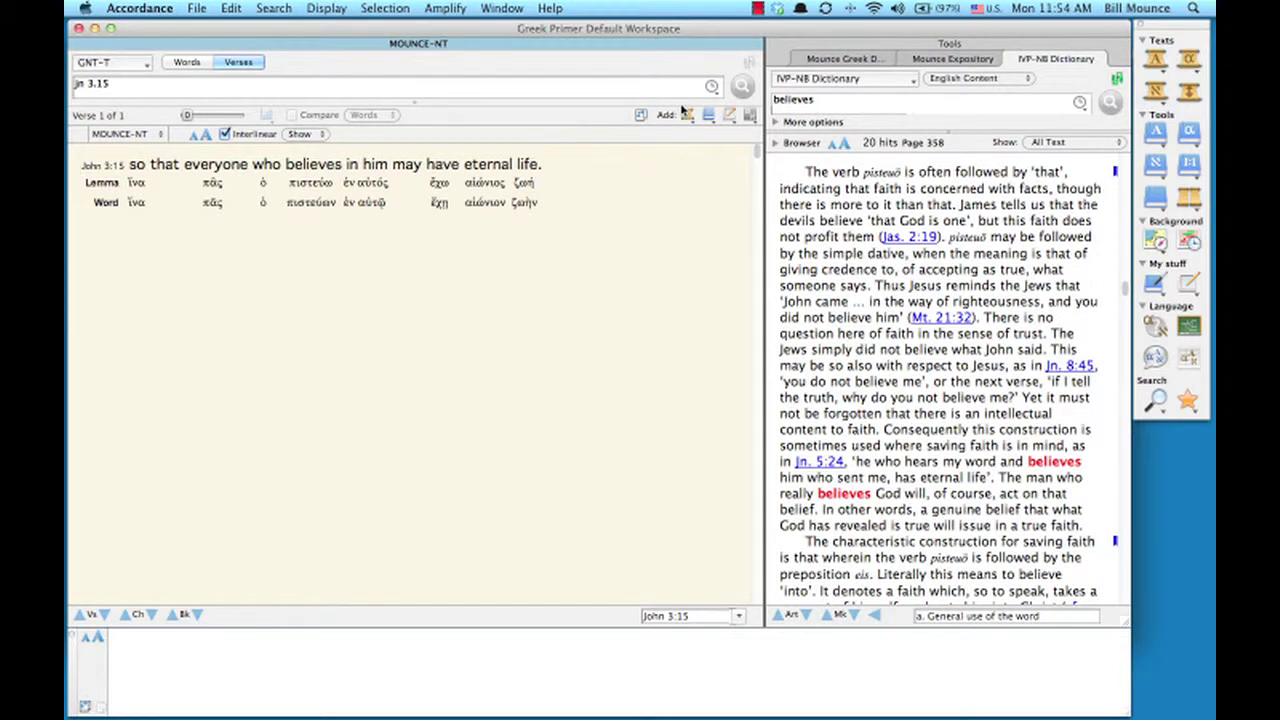
Add the Part of Speech line to the interlinear, and reapply the saved Reverse Interlinear layout
{"action": "left_click", "coordinate": [305, 134]}
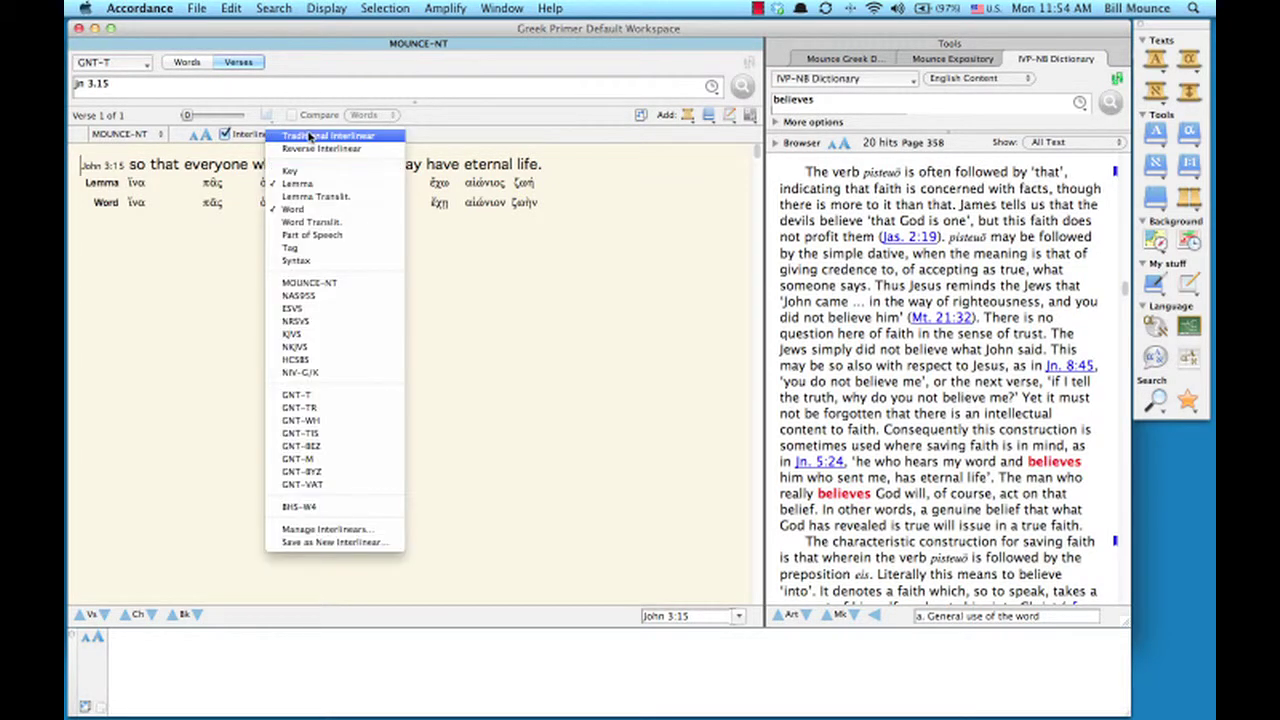
{"action": "left_click", "coordinate": [323, 236]}
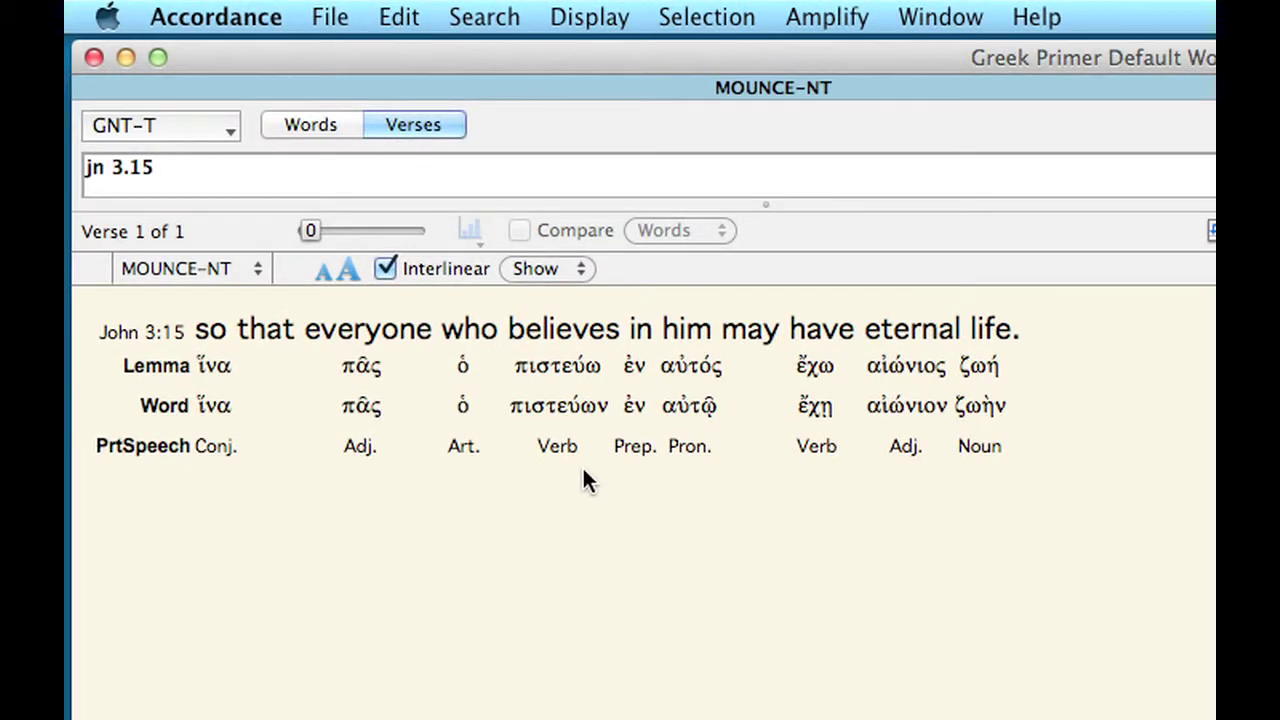
{"action": "left_click", "coordinate": [583, 270]}
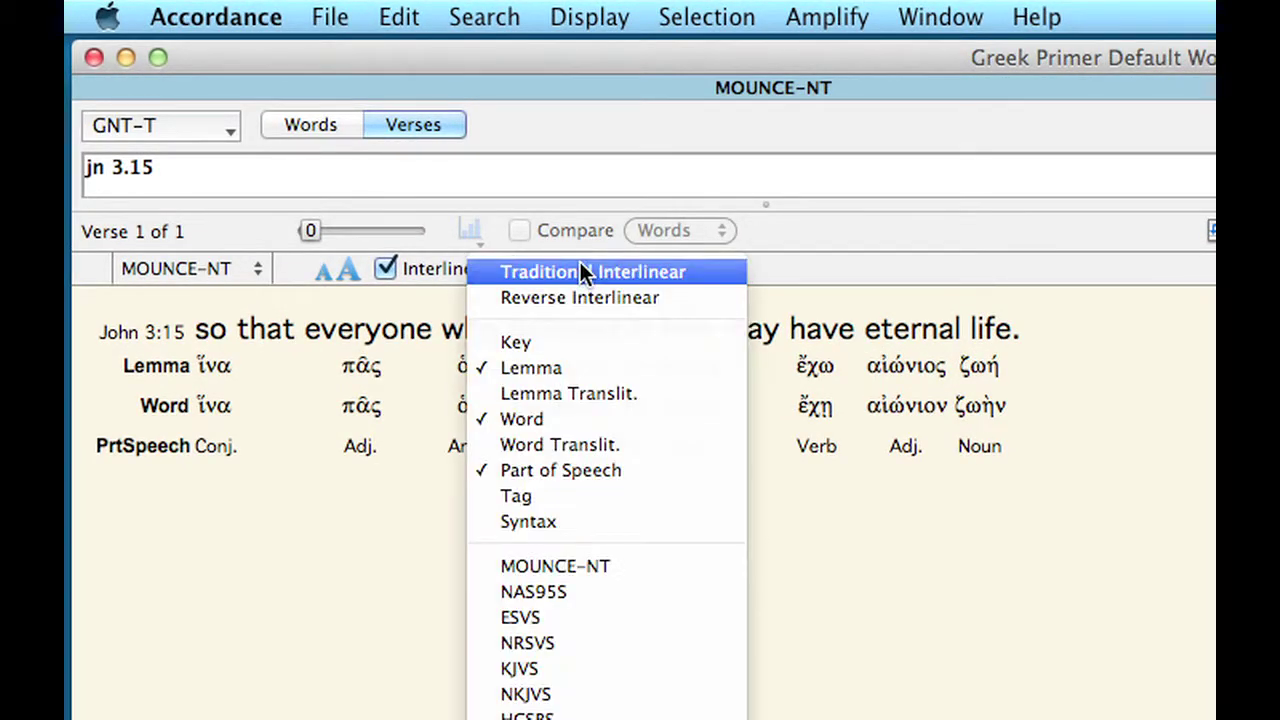
{"action": "left_click", "coordinate": [541, 298]}
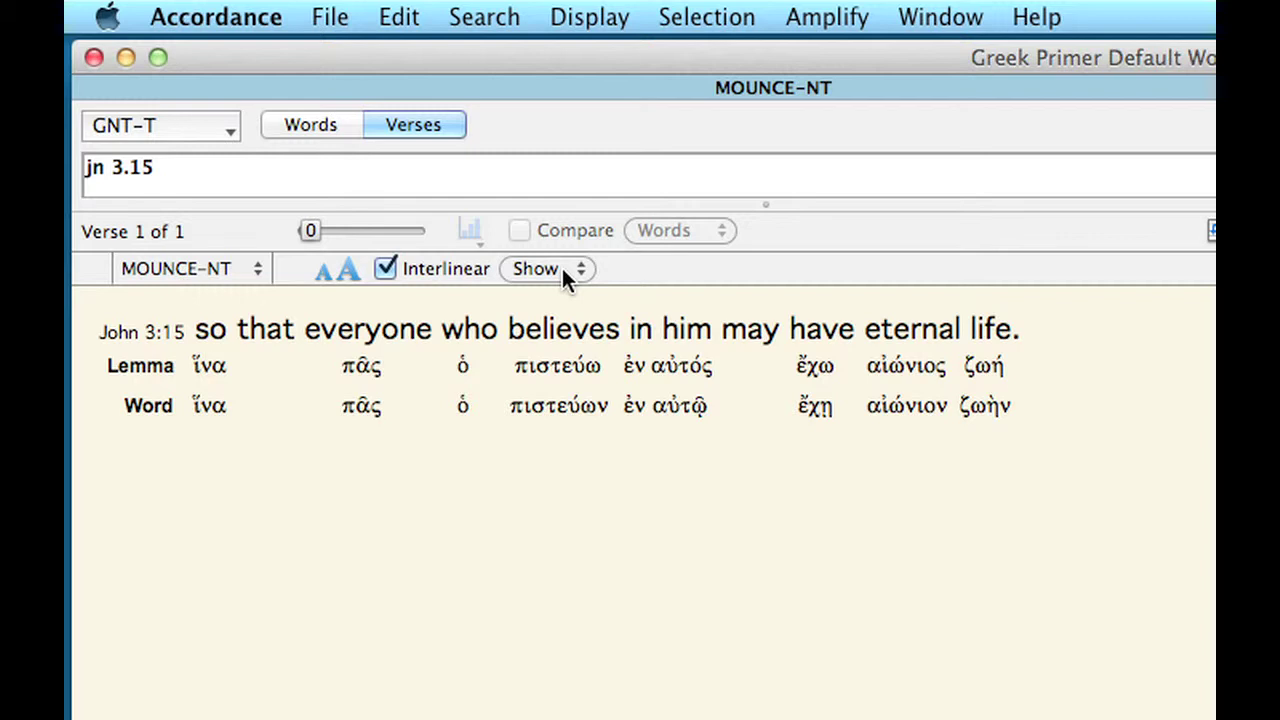
Turn off the interlinear and run a word search for πιστευω in GNT-T limited to the Gospel of John
{"action": "left_click", "coordinate": [385, 269]}
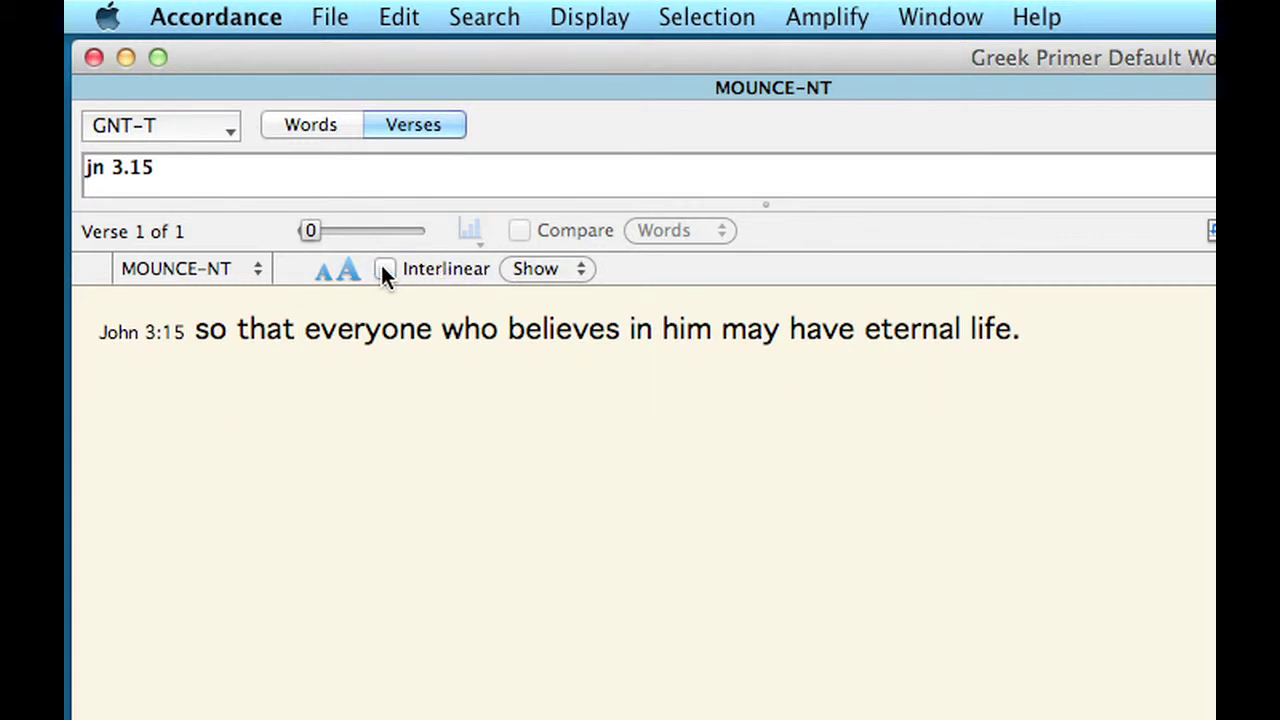
{"action": "left_click", "coordinate": [340, 123]}
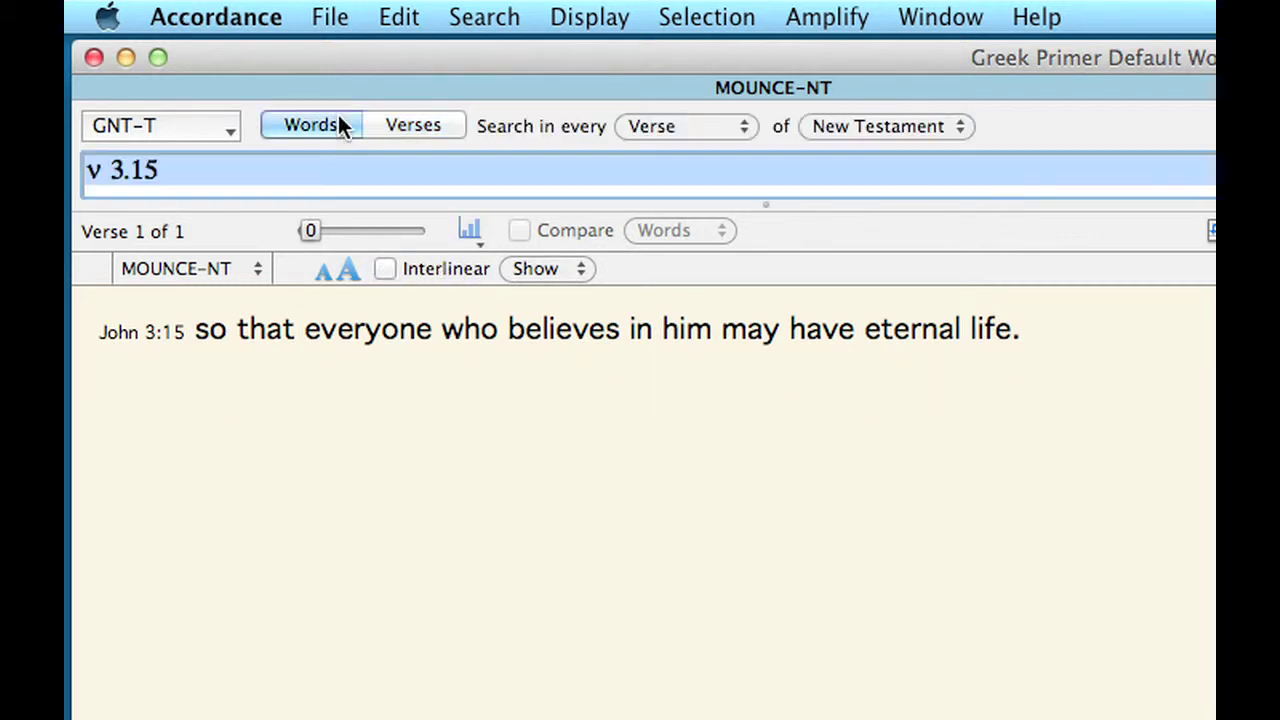
{"action": "left_click", "coordinate": [918, 128]}
{"action": "left_click", "coordinate": [900, 210]}
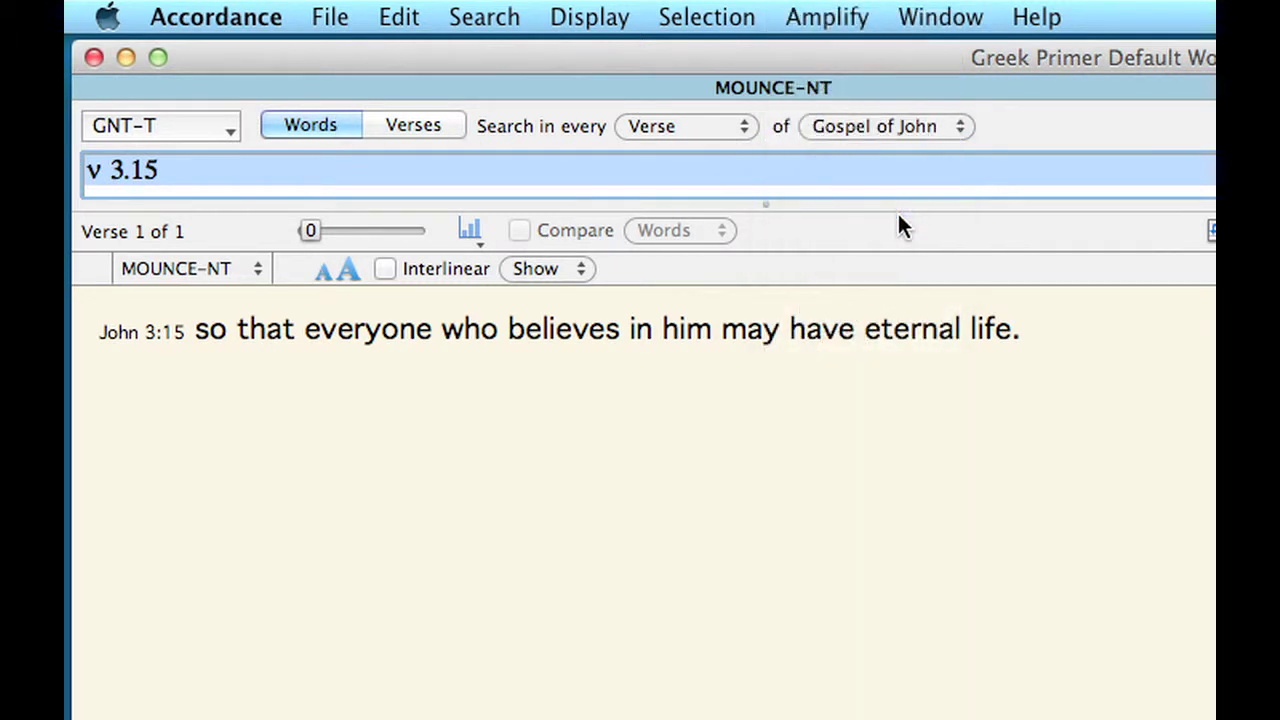
{"action": "type", "text": "pist"}
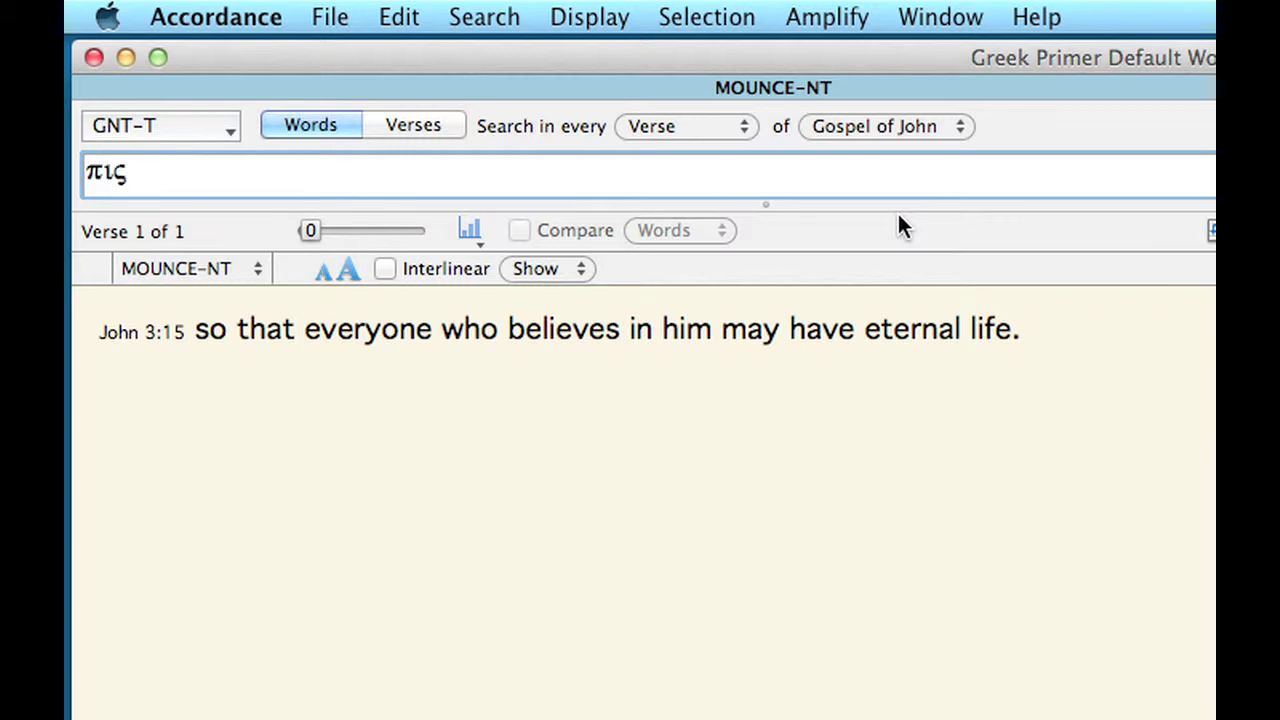
{"action": "type", "text": "euw"}
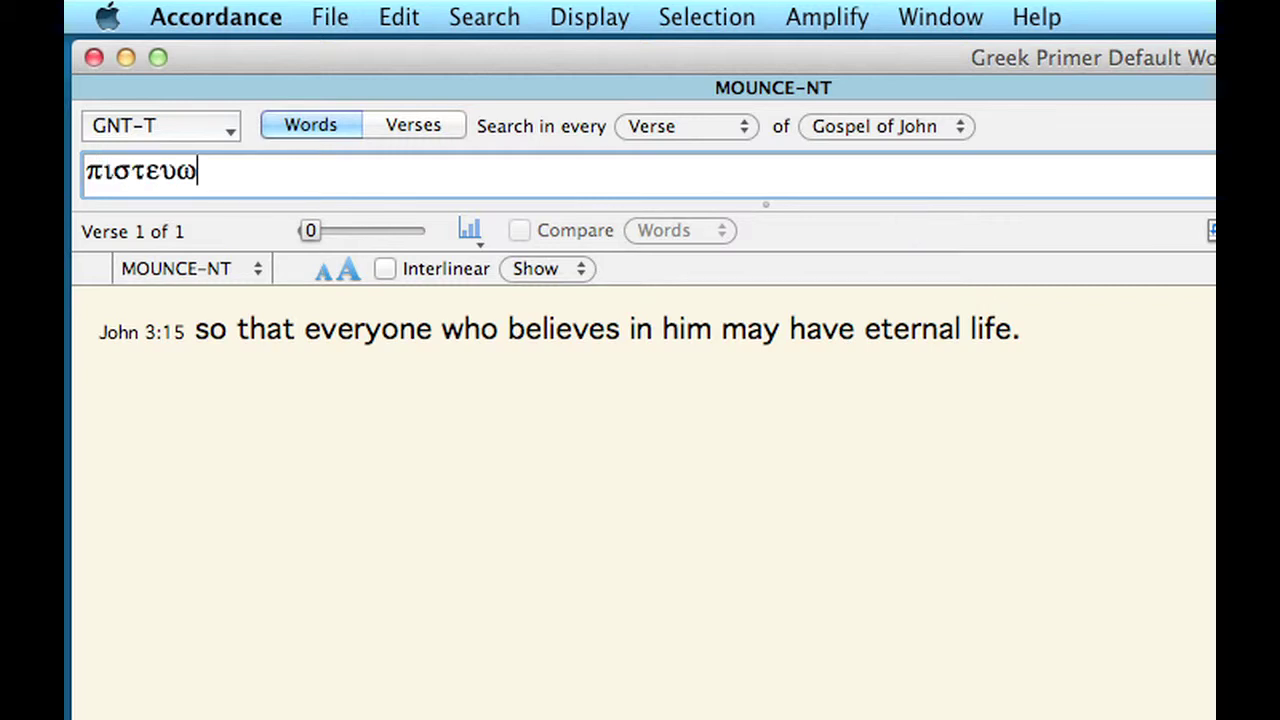
{"action": "key", "text": "Return"}
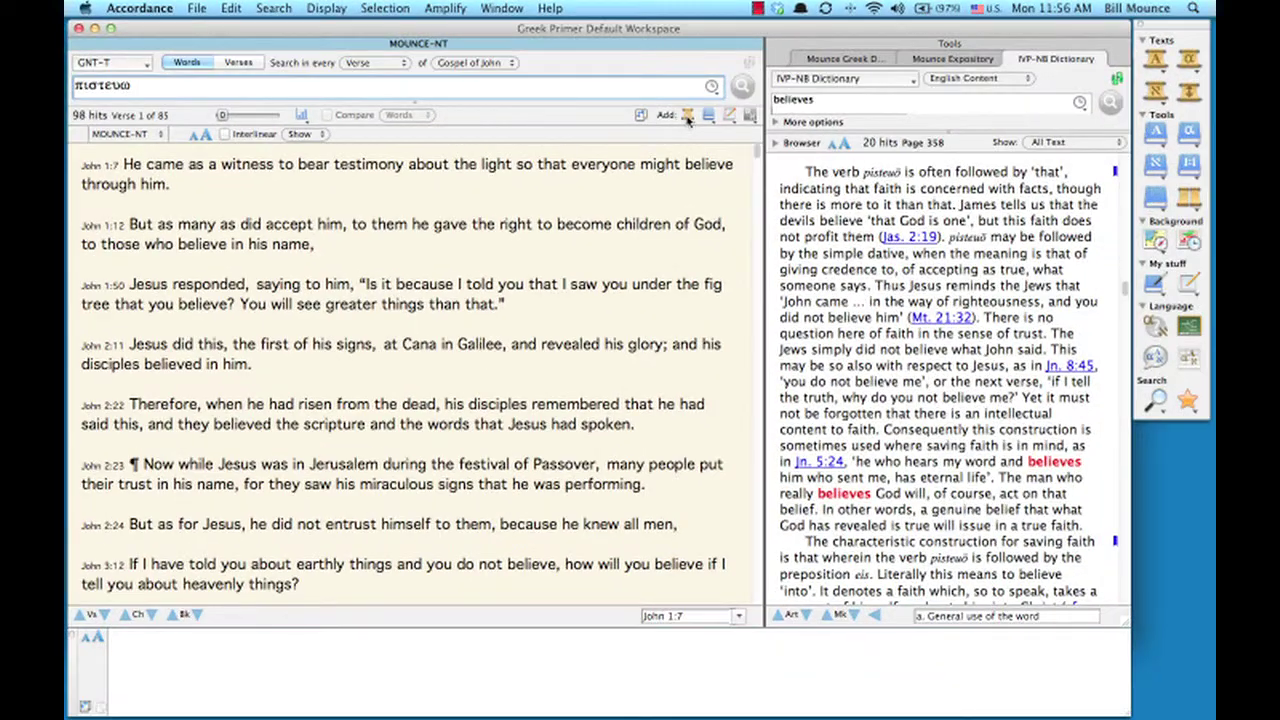
Add GNT-T and ESVS as parallel texts beside MOUNCE-NT
{"action": "left_click", "coordinate": [776, 131]}
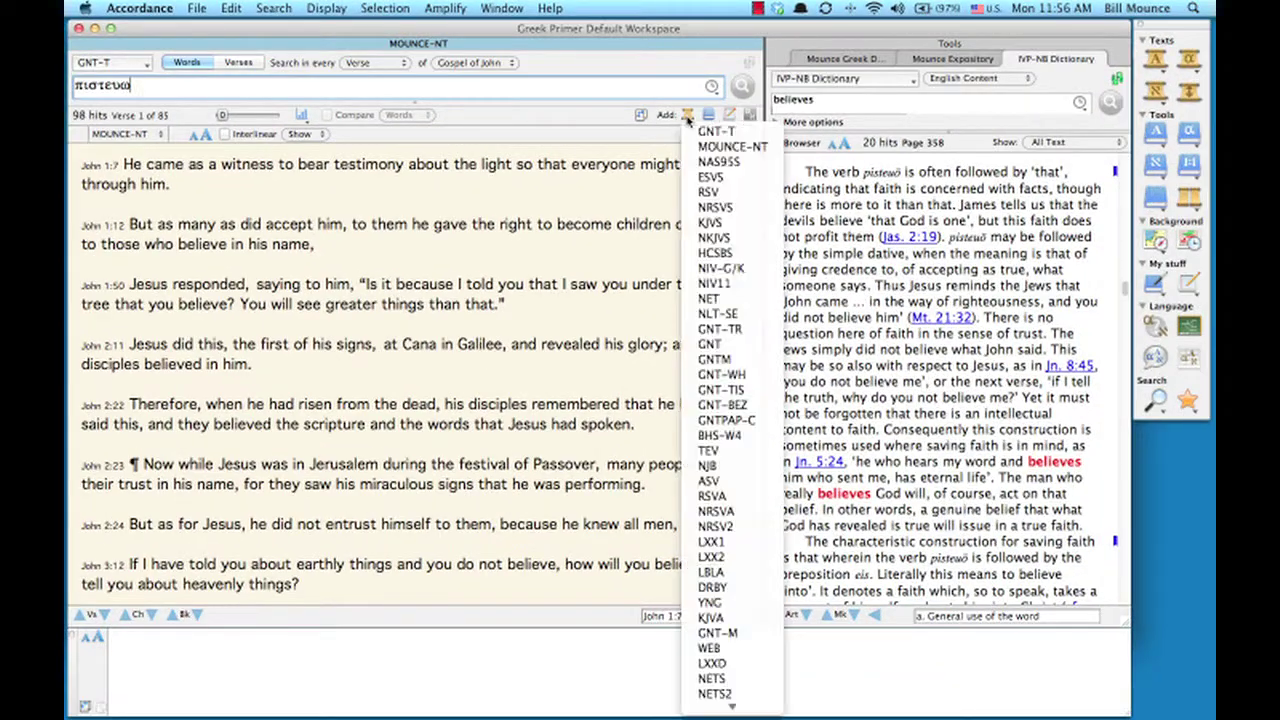
{"action": "left_click", "coordinate": [691, 134]}
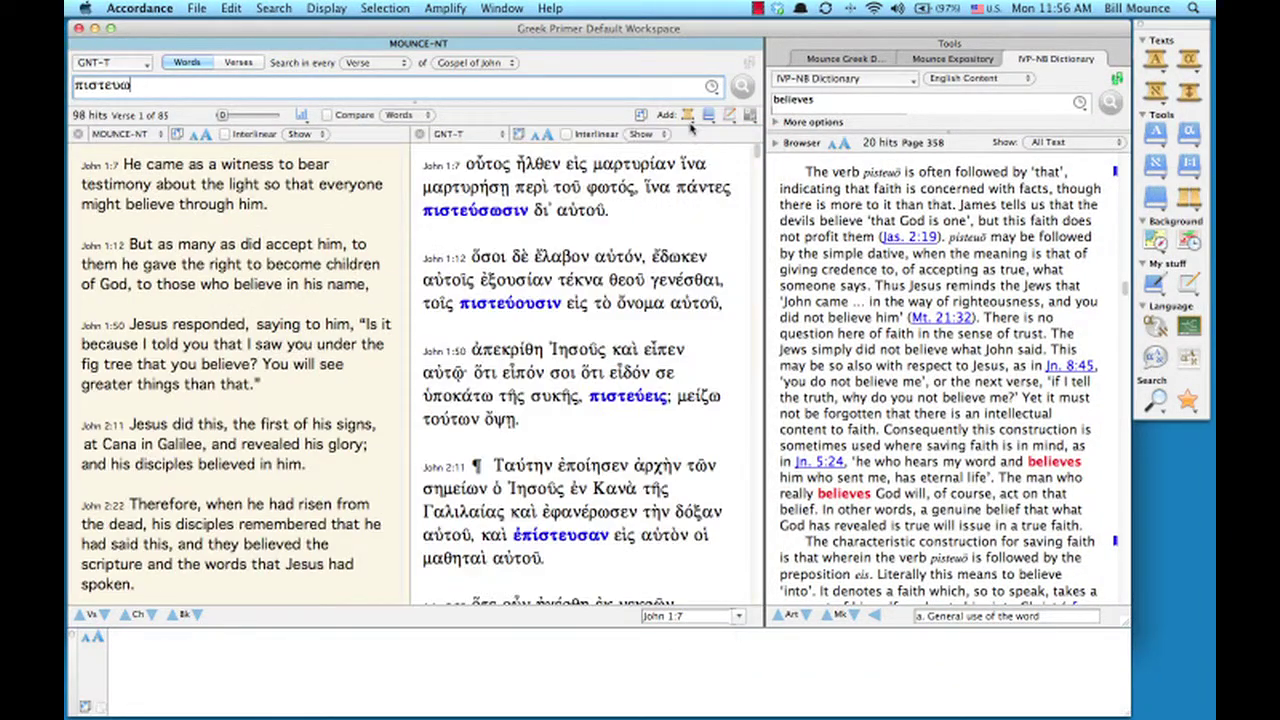
{"action": "left_click", "coordinate": [687, 116]}
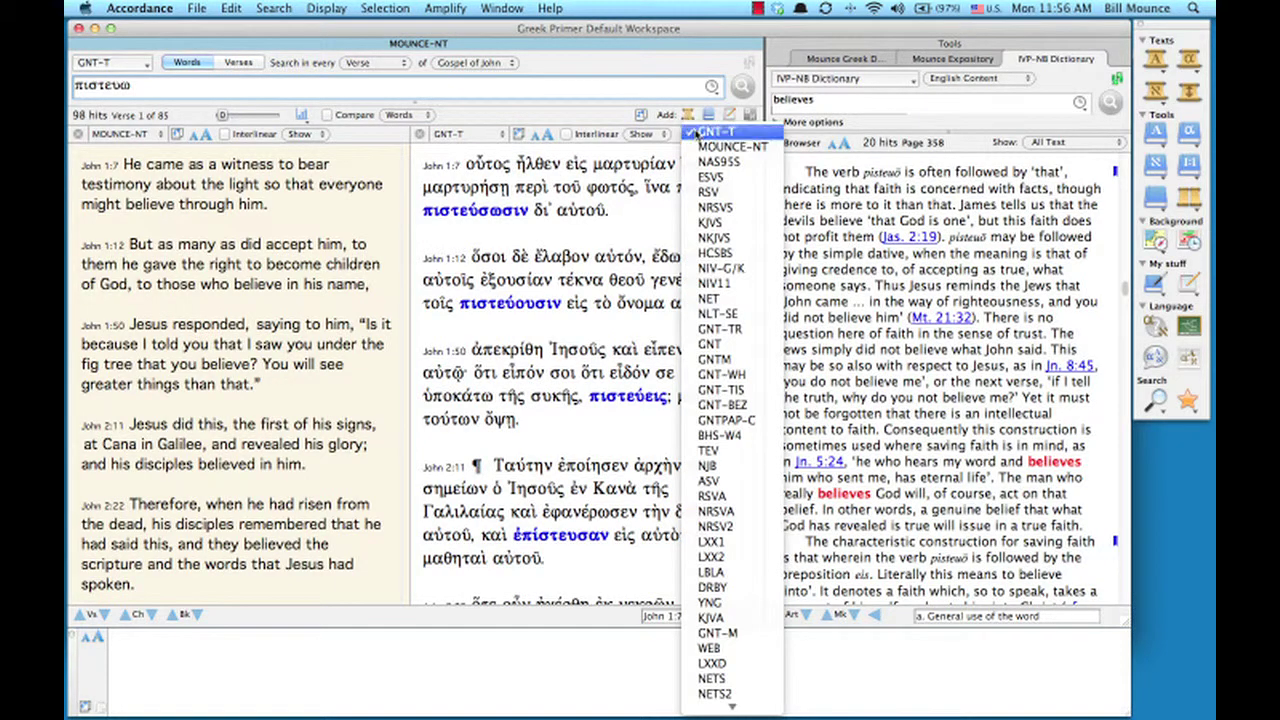
{"action": "left_click", "coordinate": [708, 179]}
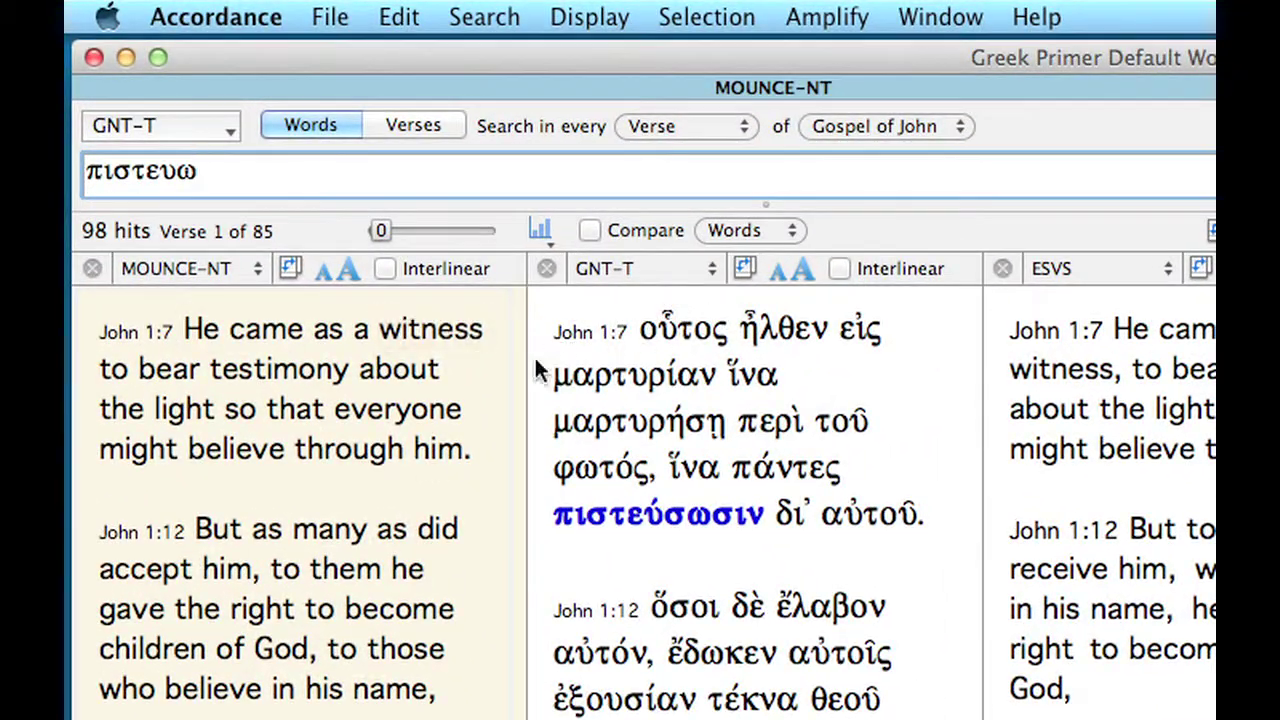
Search MOUNCE-NT for the key number of "believe" in John 1:7, limited to the Gospel of John, with GNT-T in parallel
{"action": "right_click", "coordinate": [228, 451]}
{"action": "mouse_move", "coordinate": [256, 479]}
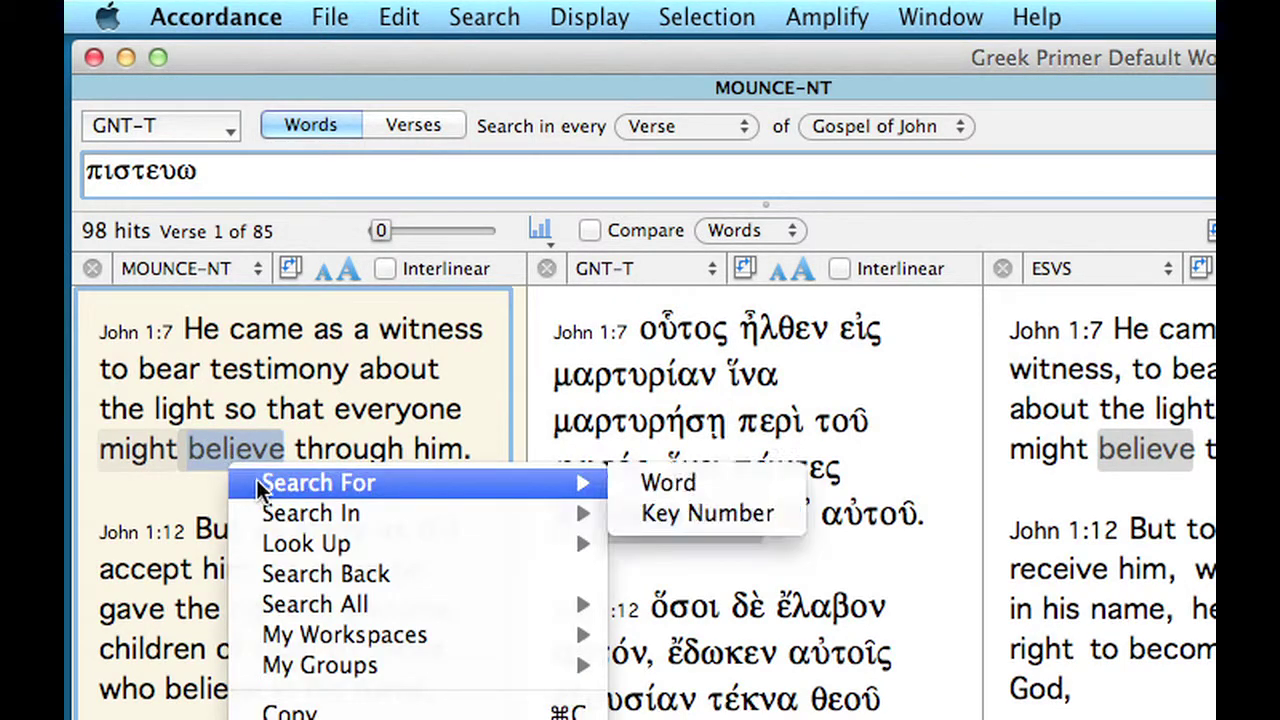
{"action": "left_click", "coordinate": [760, 514]}
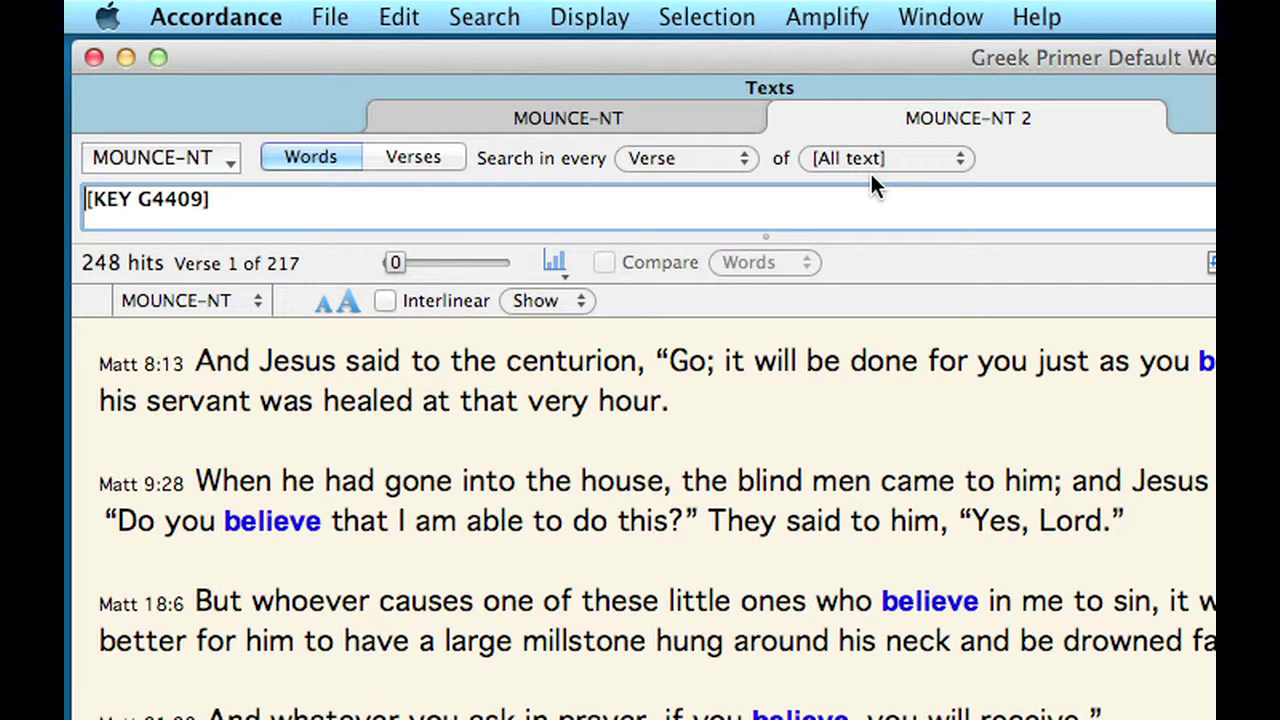
{"action": "left_click", "coordinate": [954, 166]}
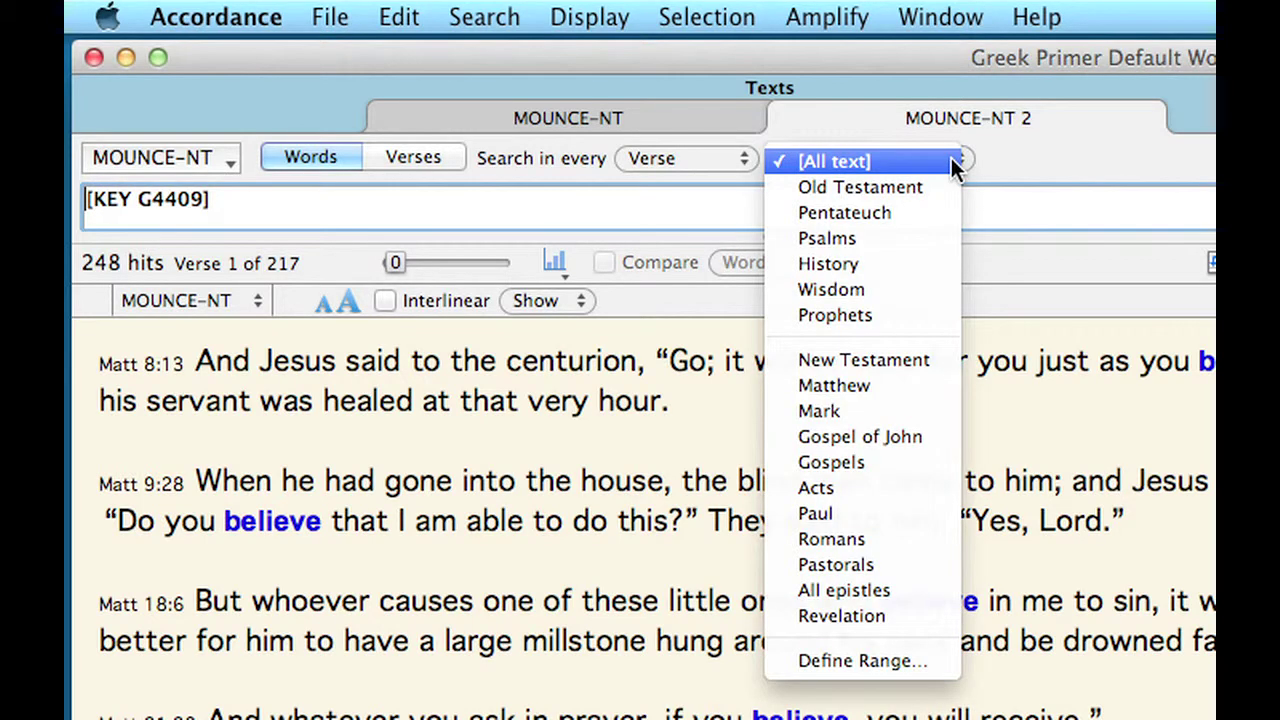
{"action": "left_click", "coordinate": [936, 440]}
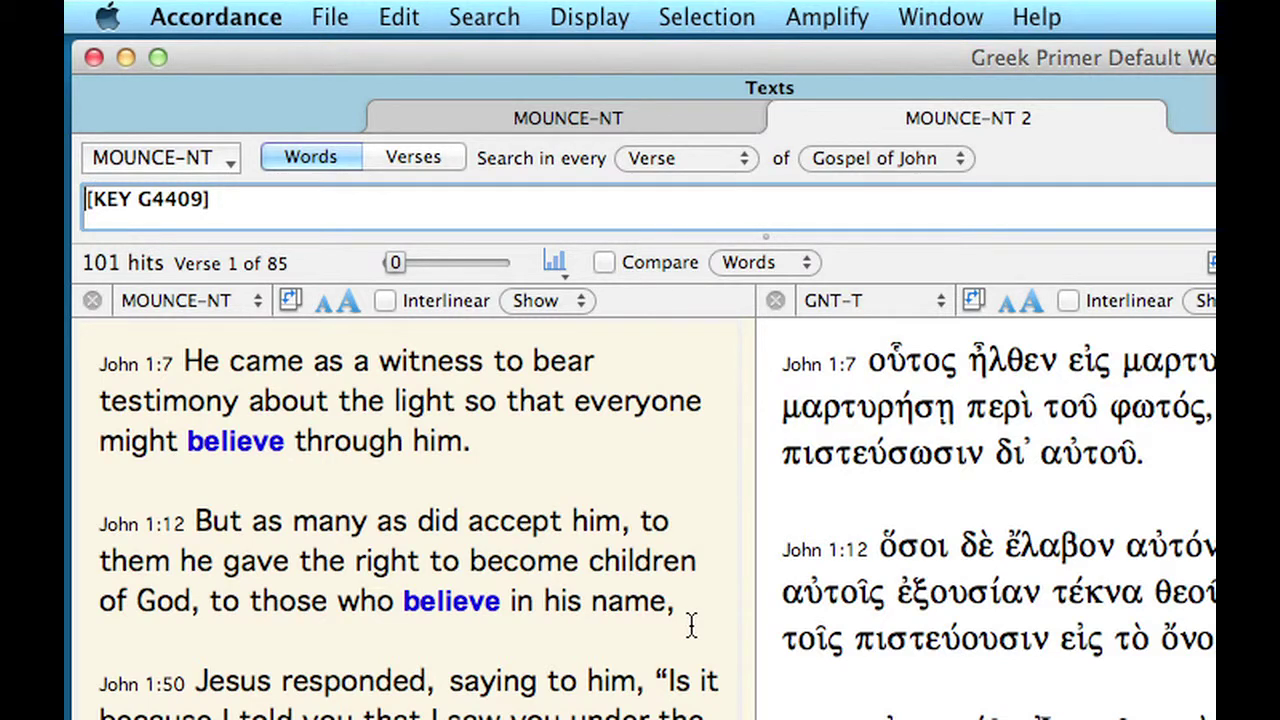
Read through the key number hits in John 1–2 to compare how the Greek verb is translated
{"action": "scroll", "coordinate": [690, 625], "scroll_direction": "down", "scroll_amount": 3}
{"action": "scroll", "coordinate": [690, 625], "scroll_direction": "down", "scroll_amount": 5}
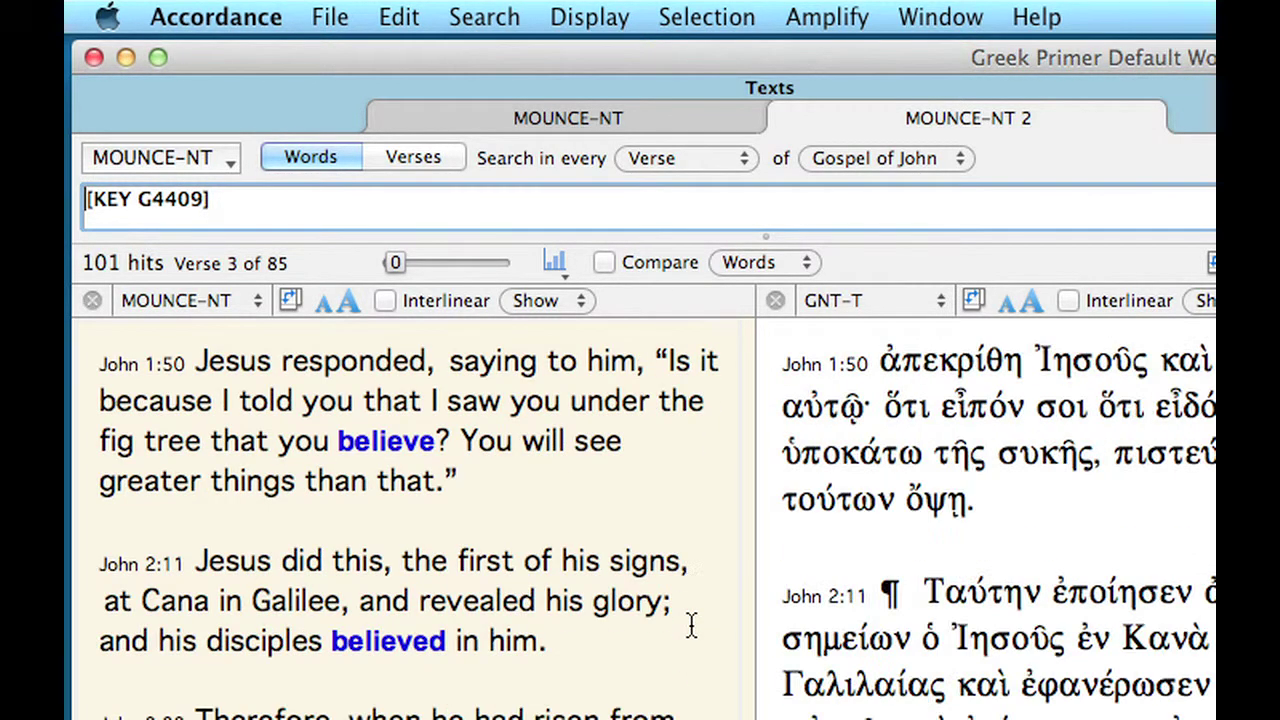
{"action": "scroll", "coordinate": [690, 625], "scroll_direction": "down", "scroll_amount": 3}
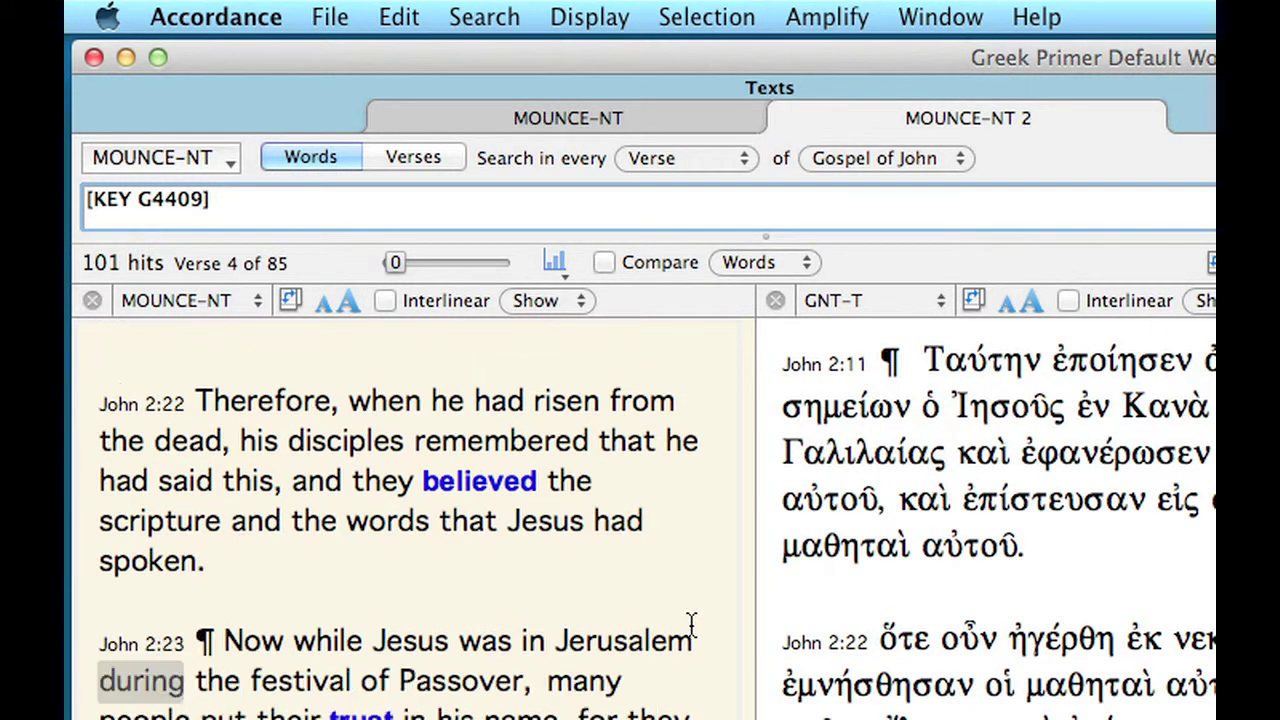
{"action": "scroll", "coordinate": [690, 625], "scroll_direction": "down", "scroll_amount": 4}
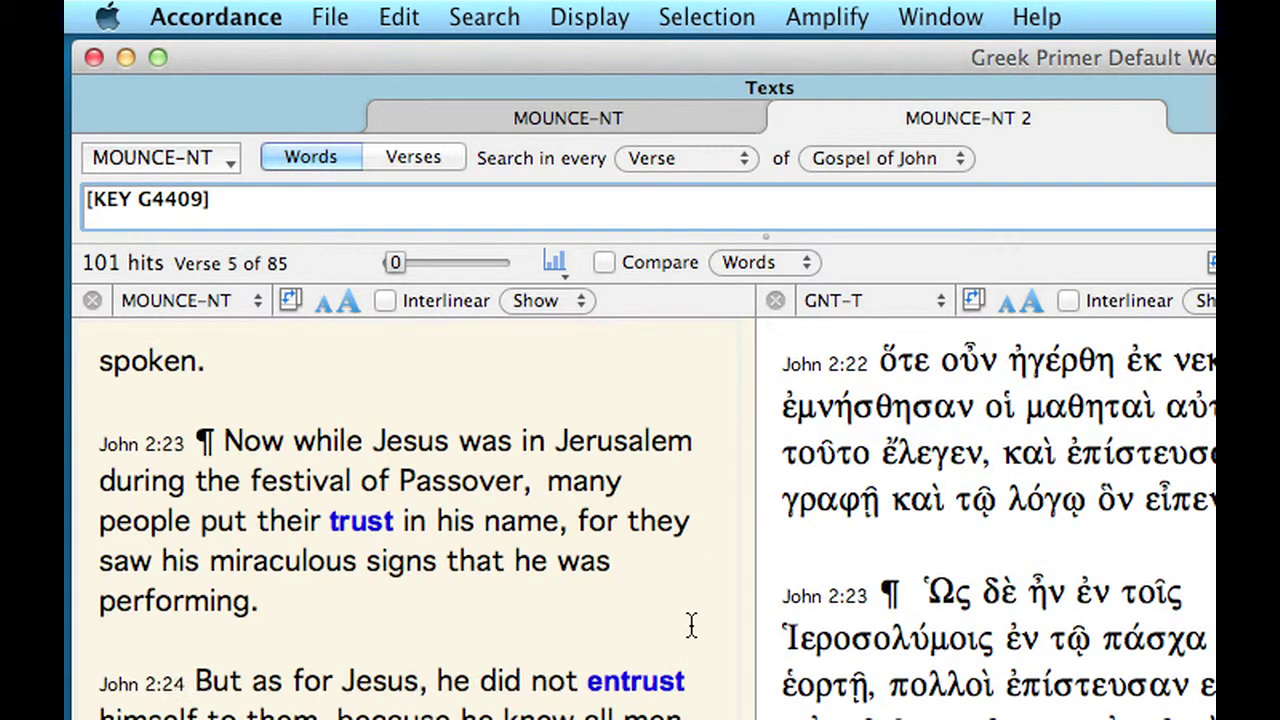
{"action": "scroll", "coordinate": [690, 625], "scroll_direction": "down", "scroll_amount": 1}
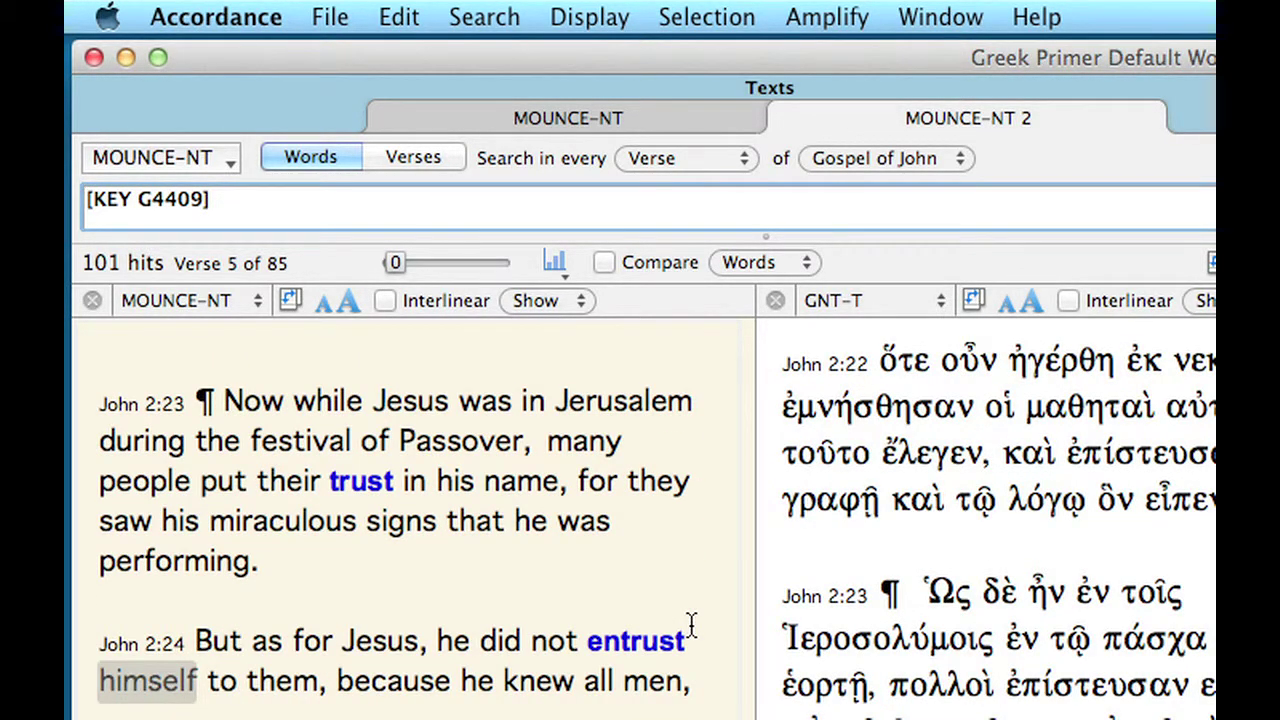
{"action": "scroll", "coordinate": [690, 625], "scroll_direction": "down", "scroll_amount": 1}
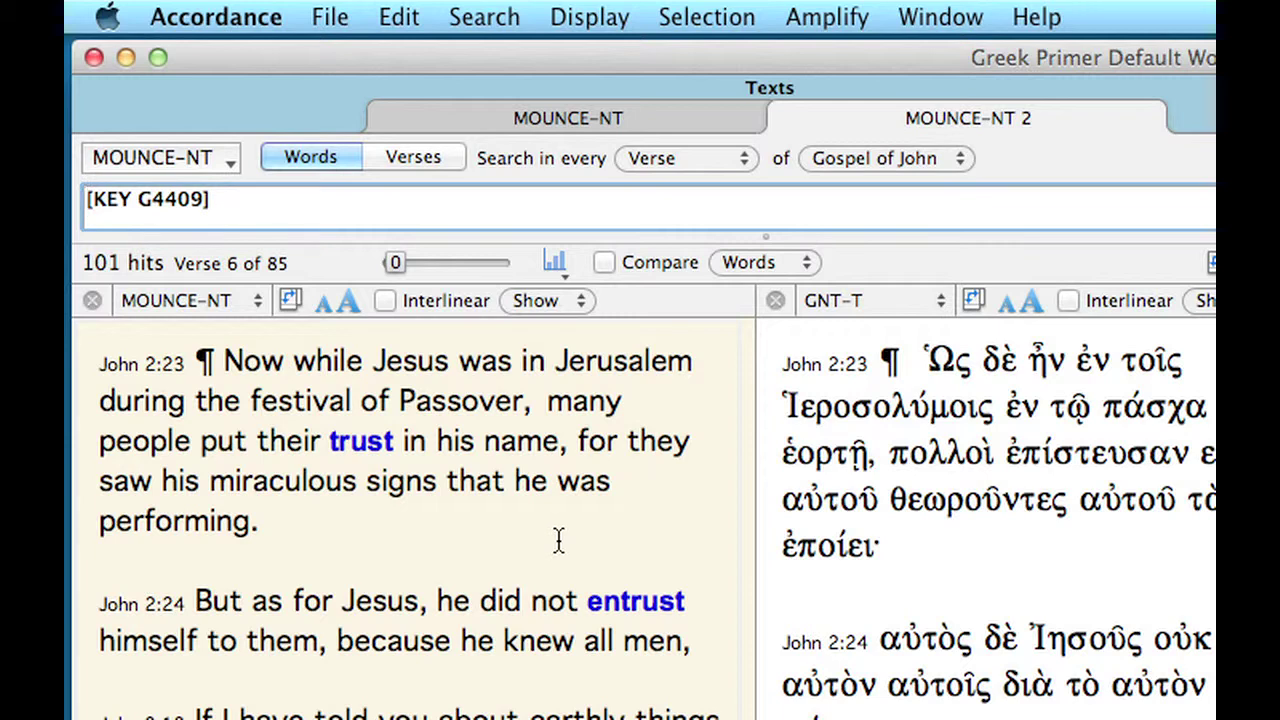
Examine the Analysis and Hits Graph for the key number search in an enlarged details window, and close that window
{"action": "left_click", "coordinate": [555, 262]}
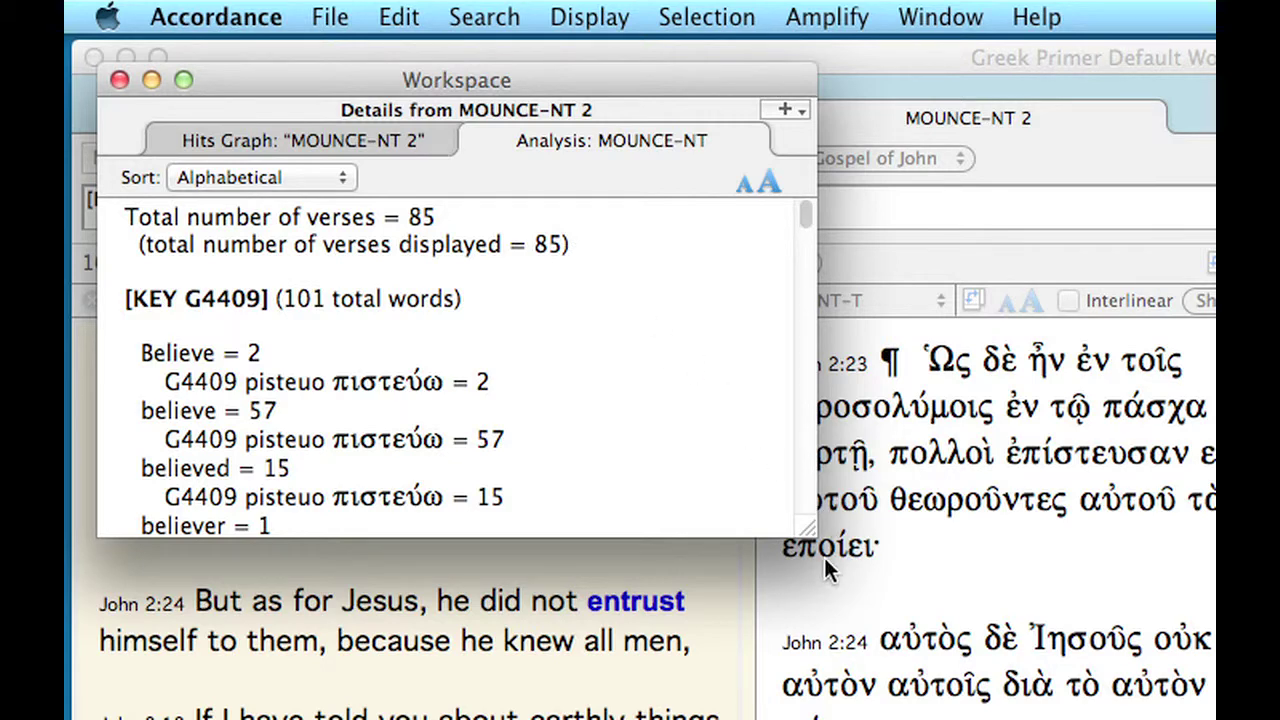
{"action": "left_click_drag", "start_coordinate": [808, 527], "coordinate": [1073, 718]}
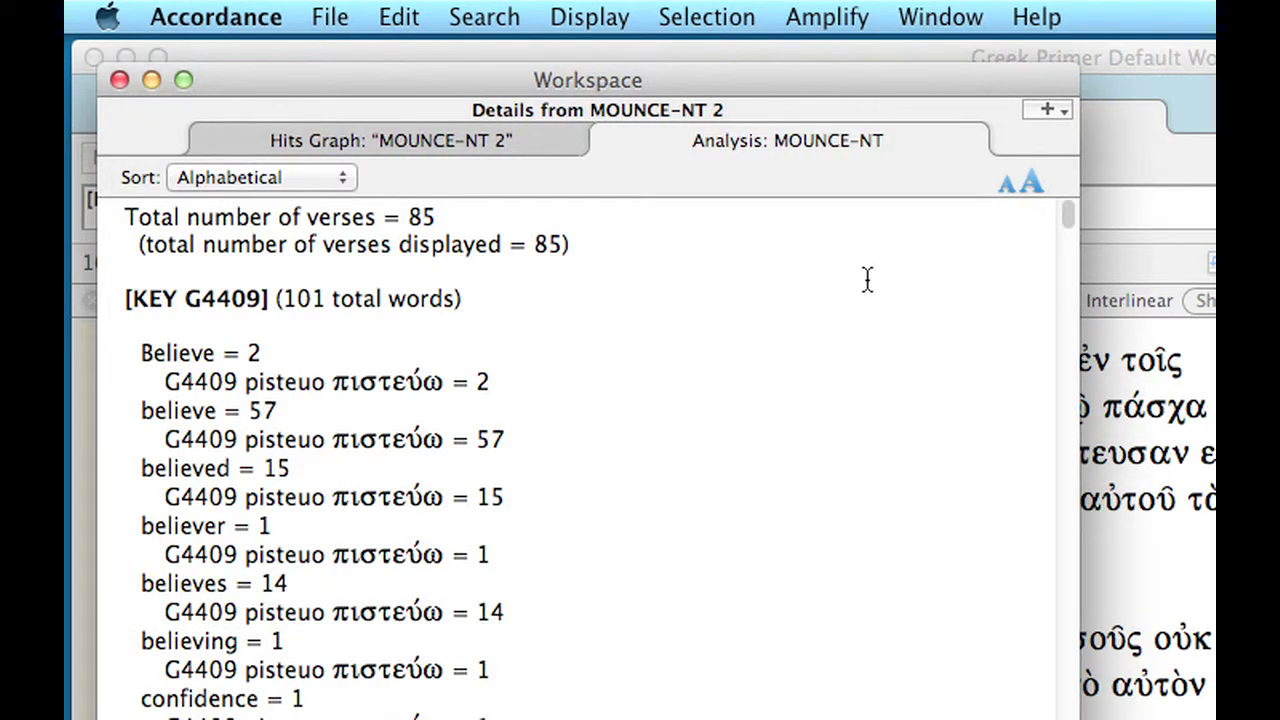
{"action": "left_click_drag", "start_coordinate": [789, 77], "coordinate": [891, 193]}
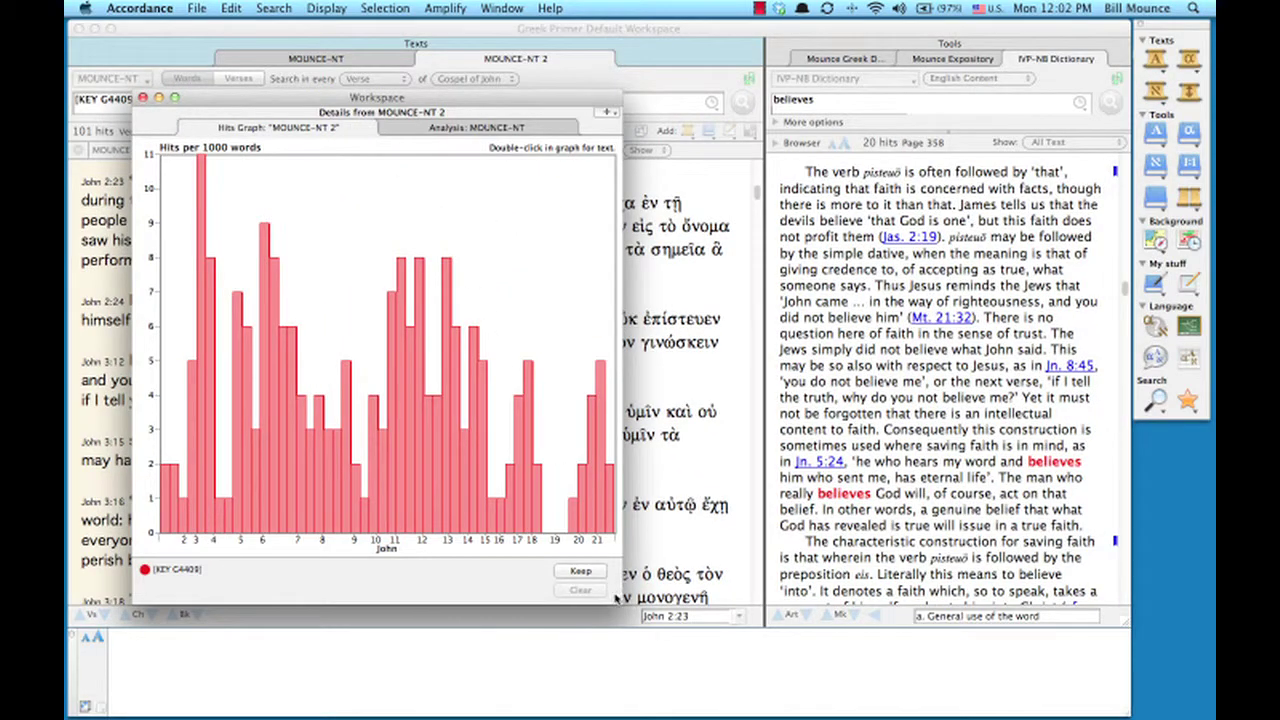
{"action": "left_click_drag", "start_coordinate": [617, 598], "coordinate": [714, 481]}
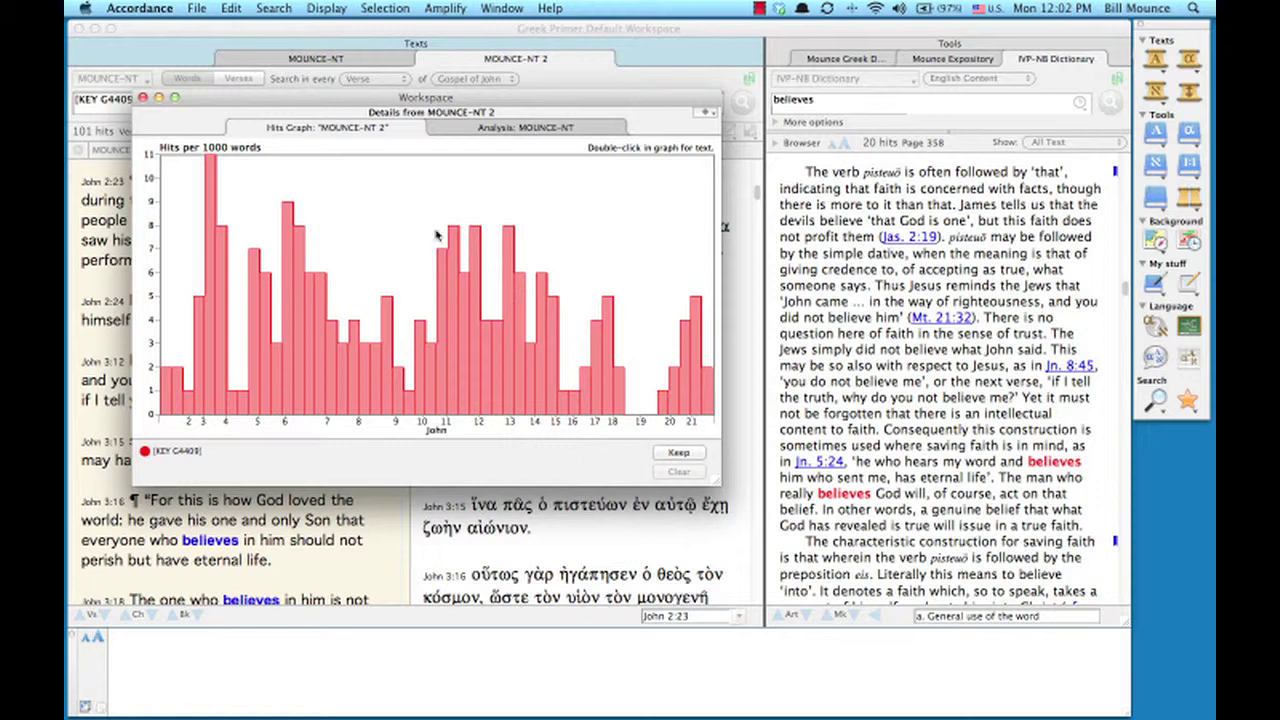
{"action": "left_click", "coordinate": [143, 98]}
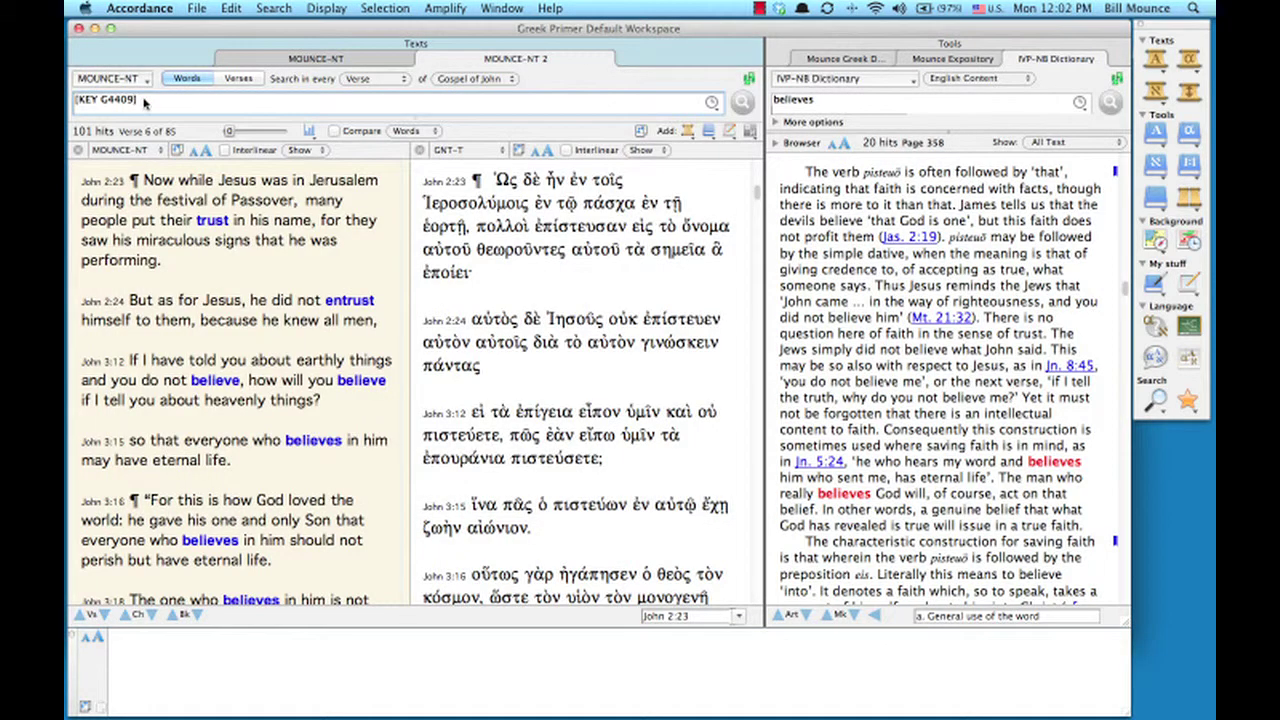
Close the MOUNCE-NT 2 and IVP-NB Dictionary tabs, and bring up the Mounce Greek Dictionary
{"action": "left_click", "coordinate": [424, 60]}
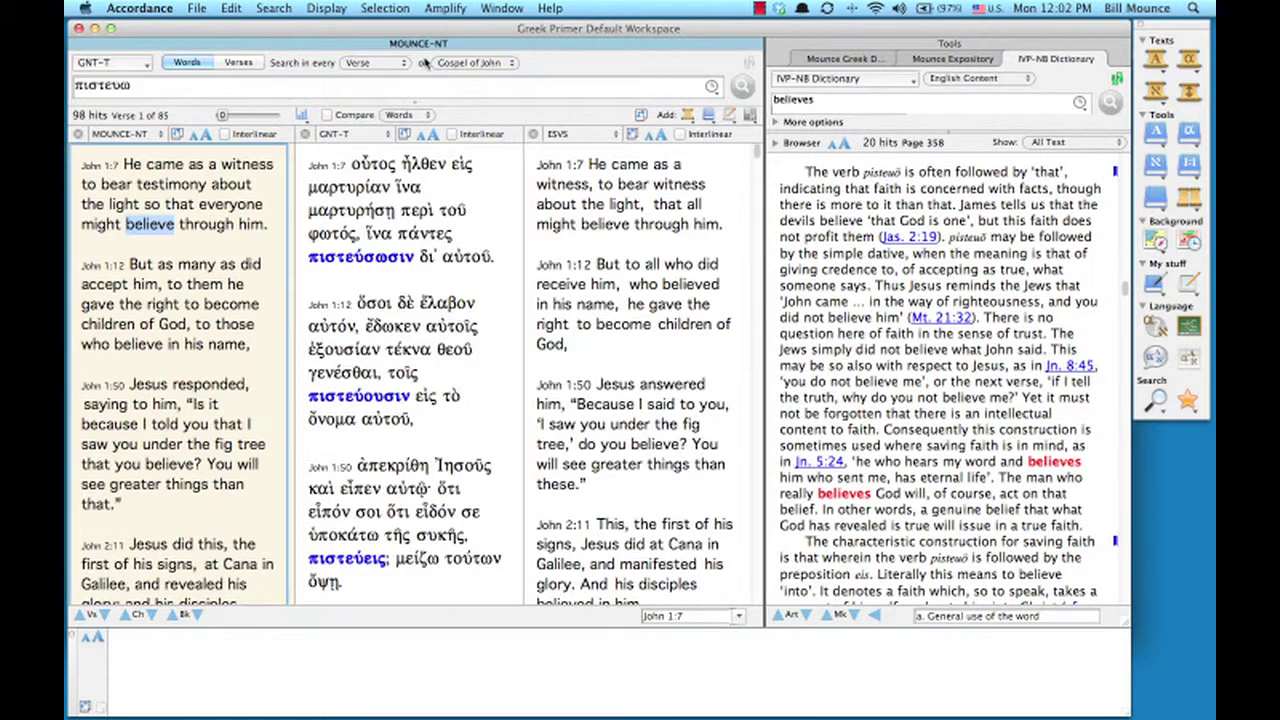
{"action": "left_click", "coordinate": [1011, 59]}
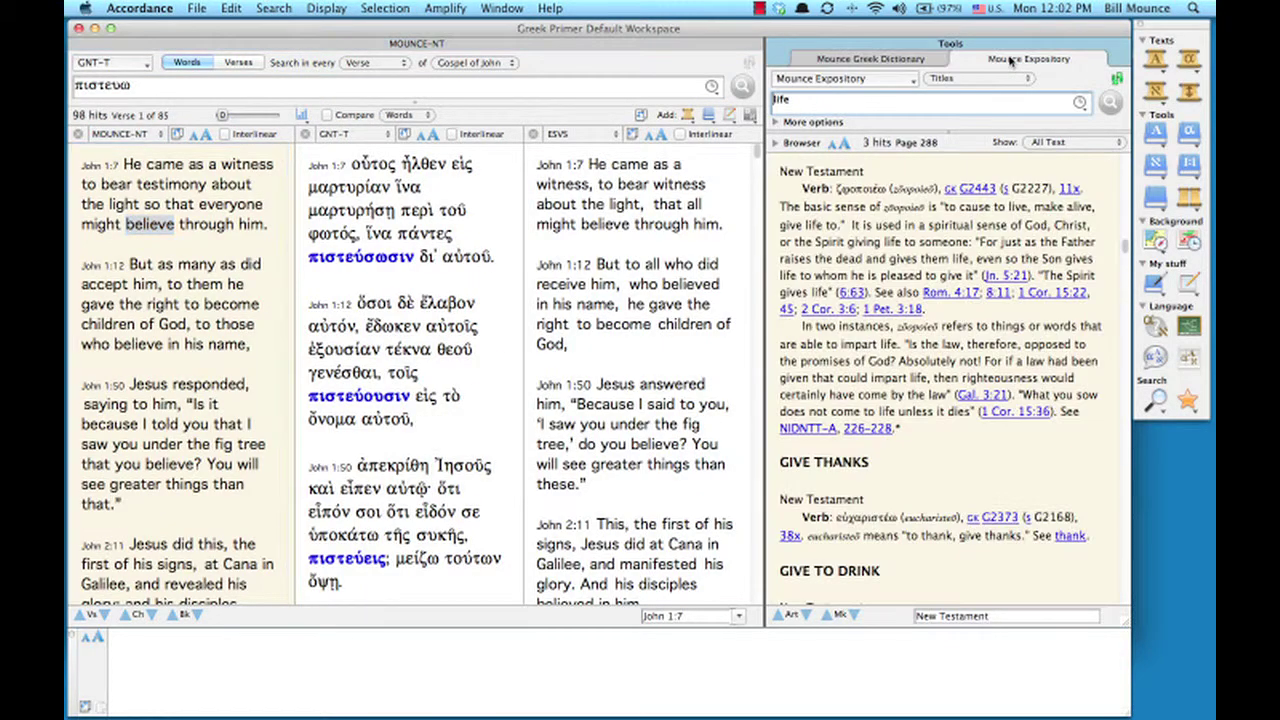
{"action": "left_click", "coordinate": [920, 60]}
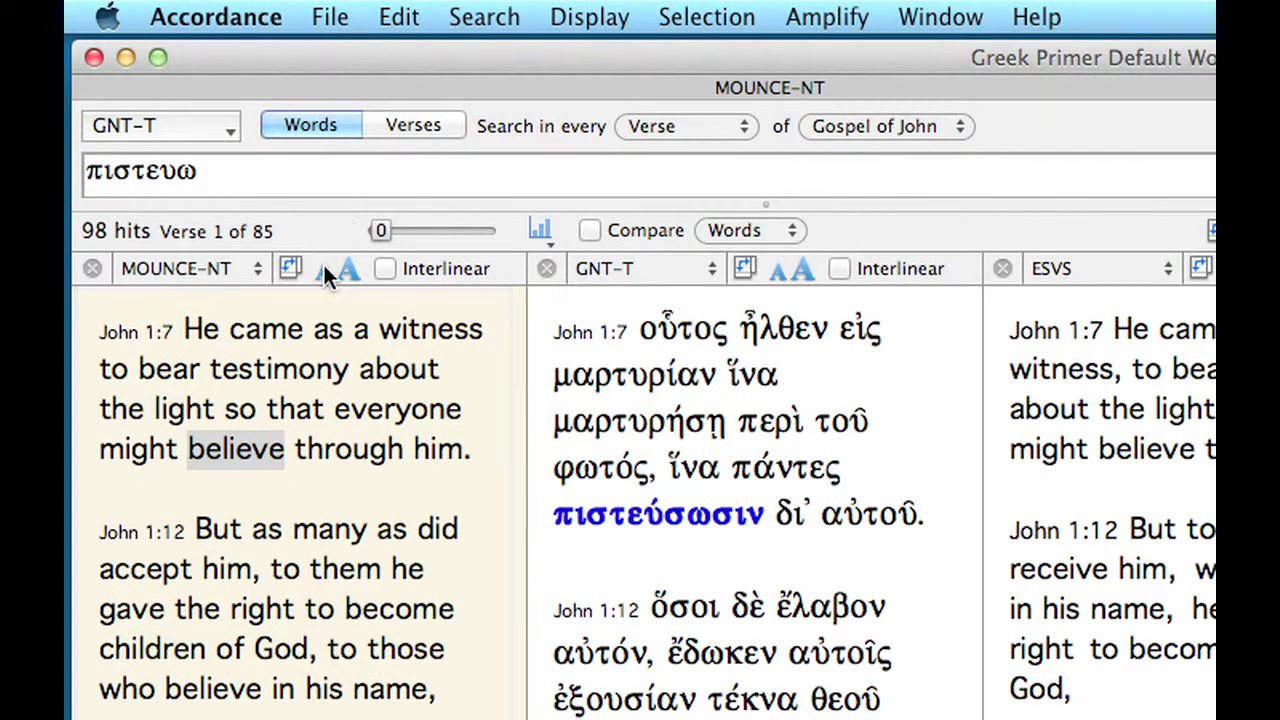
Follow the "believe" link in the πιστεύω dictionary entry, and browse to πιστεύω under New Testament in Mounce Expository
{"action": "scroll", "coordinate": [326, 545], "scroll_direction": "down", "scroll_amount": 5}
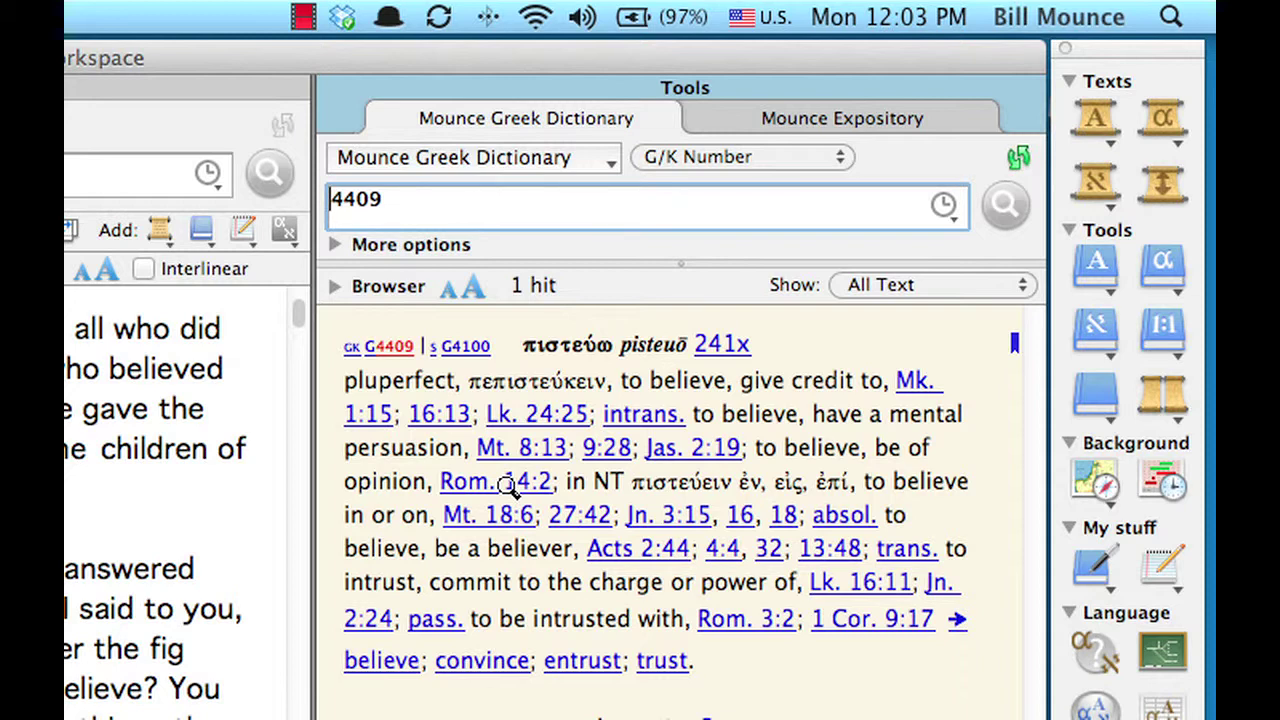
{"action": "left_click", "coordinate": [390, 661]}
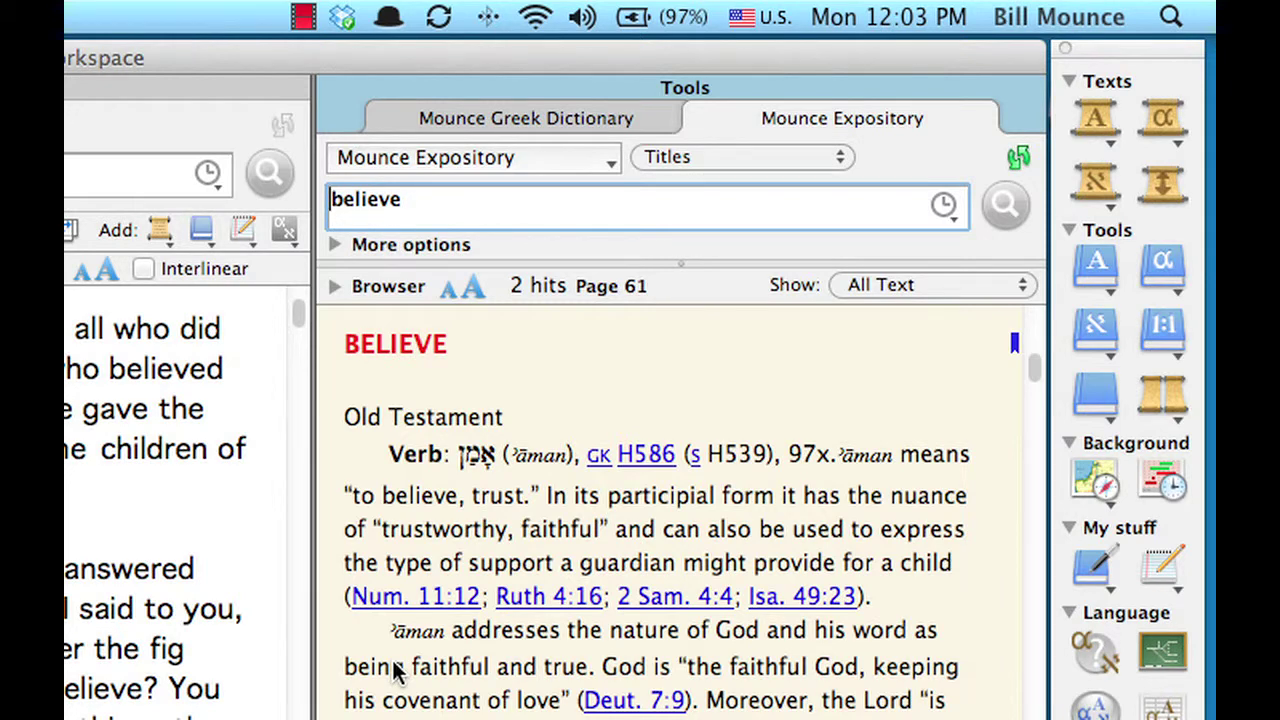
{"action": "left_click", "coordinate": [333, 282]}
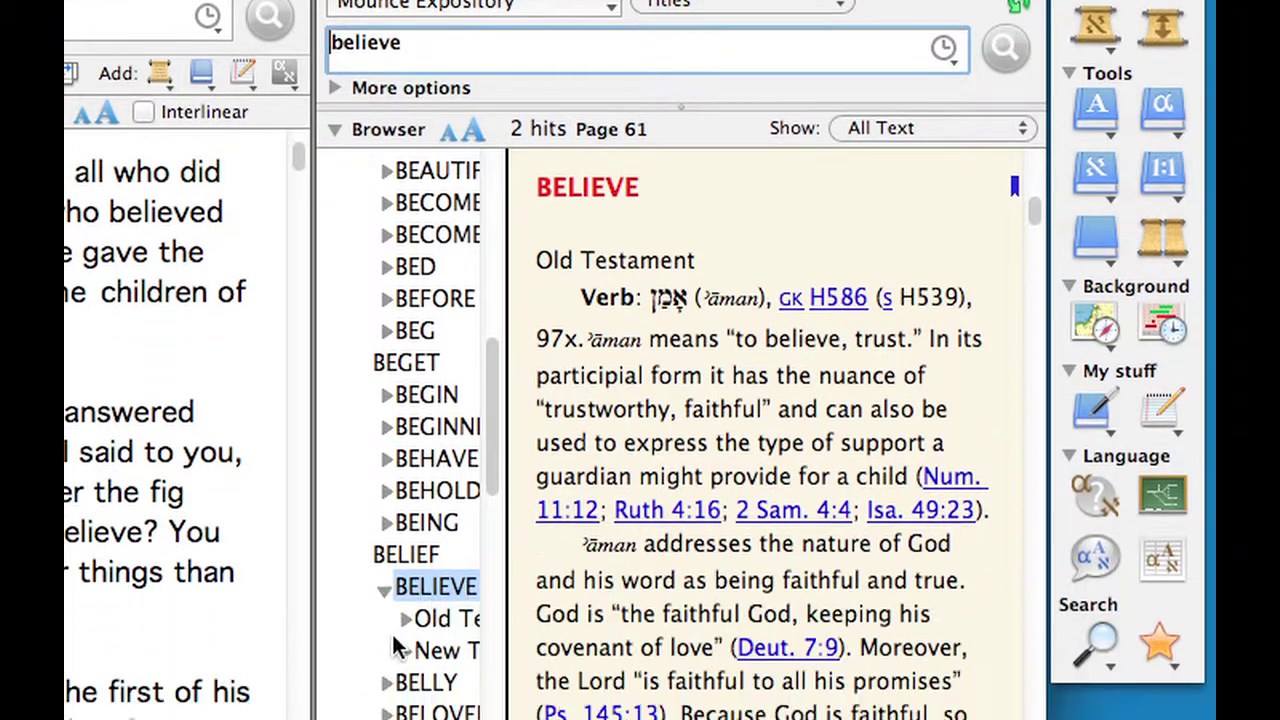
{"action": "left_click", "coordinate": [402, 651]}
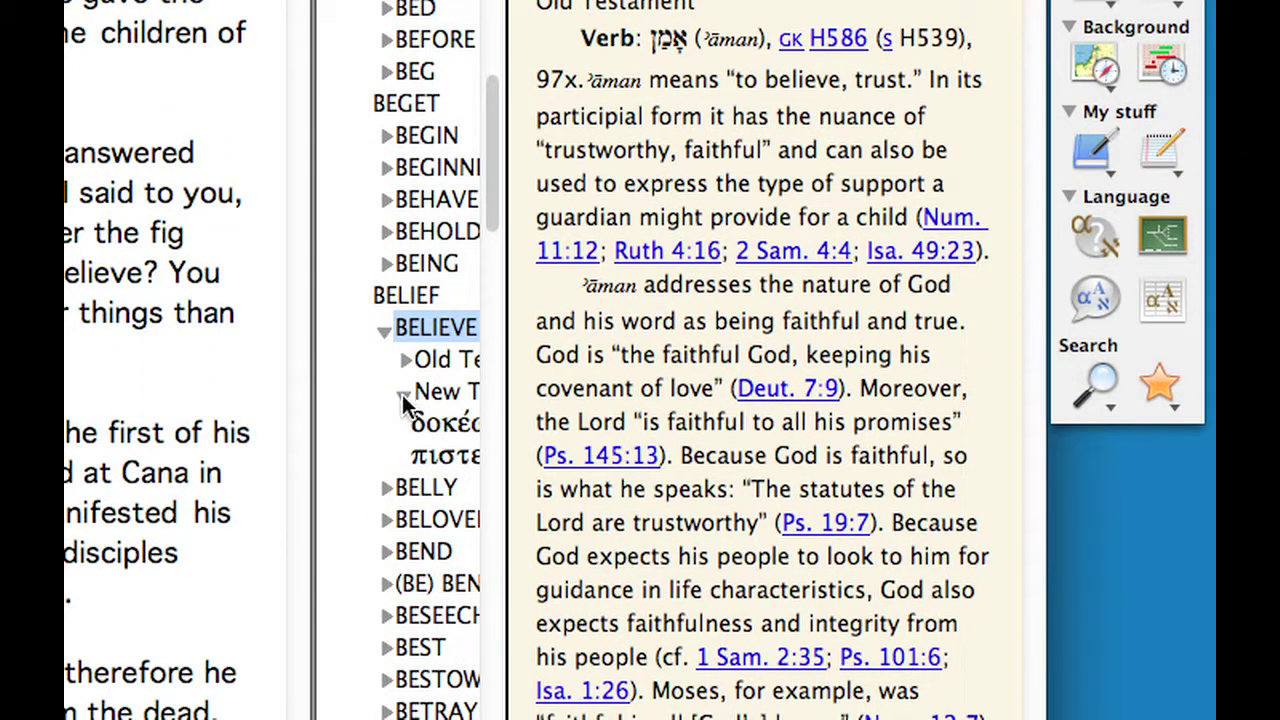
{"action": "left_click", "coordinate": [443, 456]}
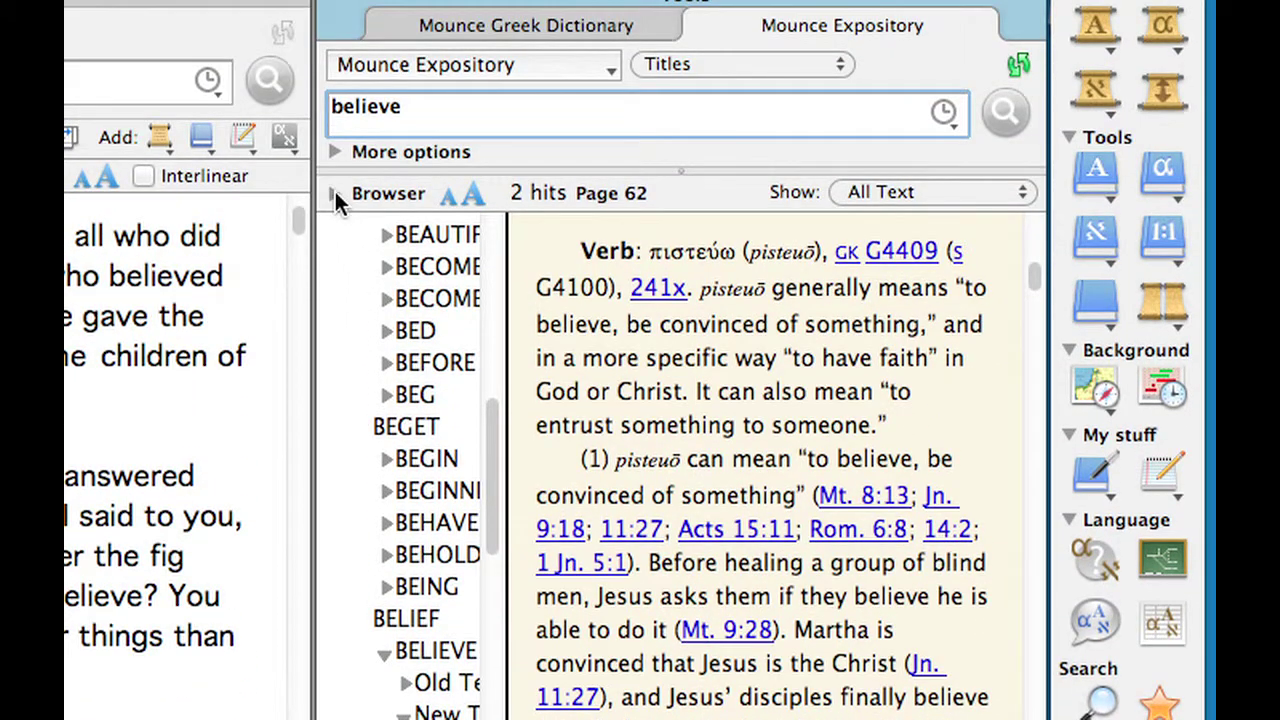
{"action": "left_click", "coordinate": [335, 193]}
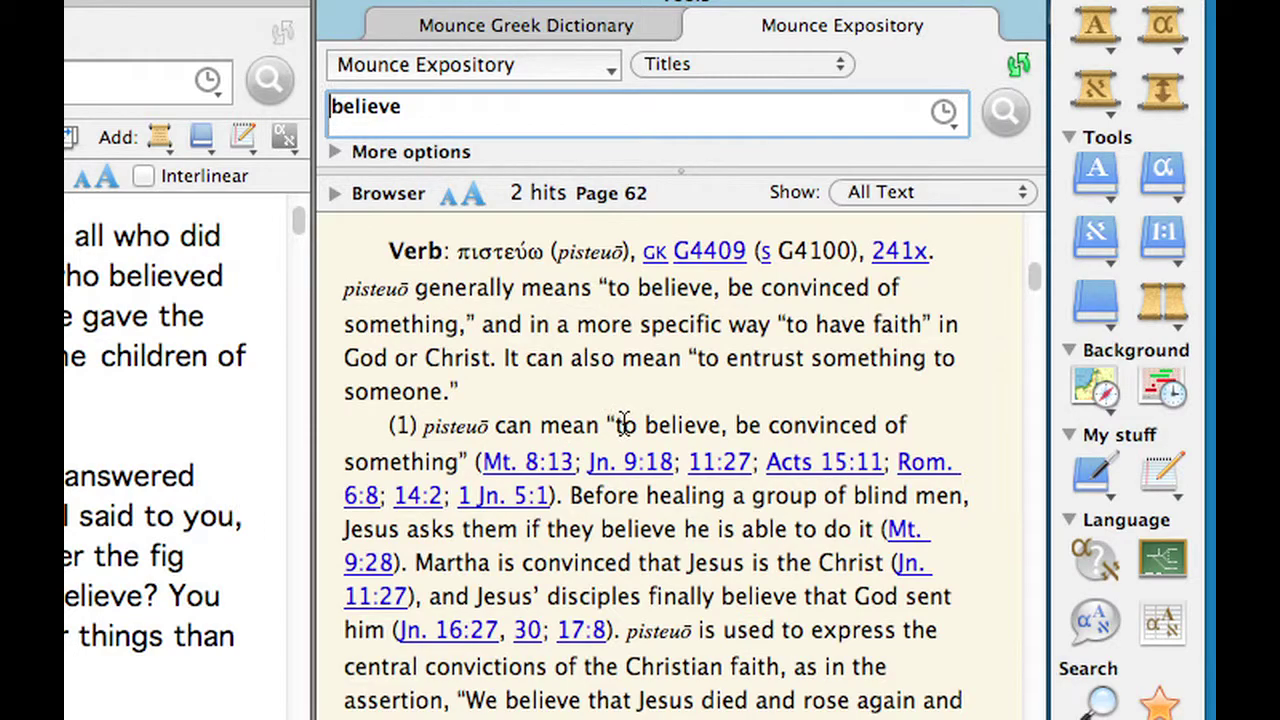
Read the three numbered senses of pisteuō in Mounce Expository, selecting each definition's wording in turn
{"action": "left_click_drag", "start_coordinate": [622, 425], "coordinate": [460, 462]}
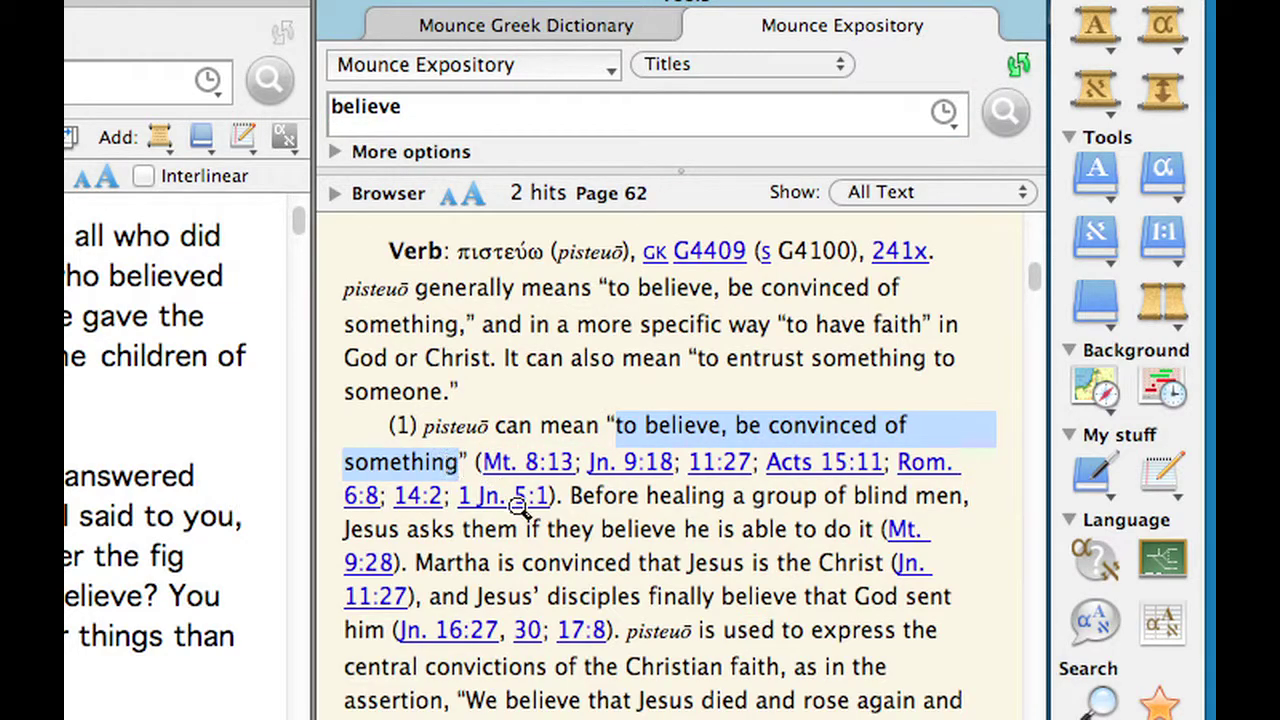
{"action": "scroll", "coordinate": [515, 505], "scroll_direction": "down", "scroll_amount": 10}
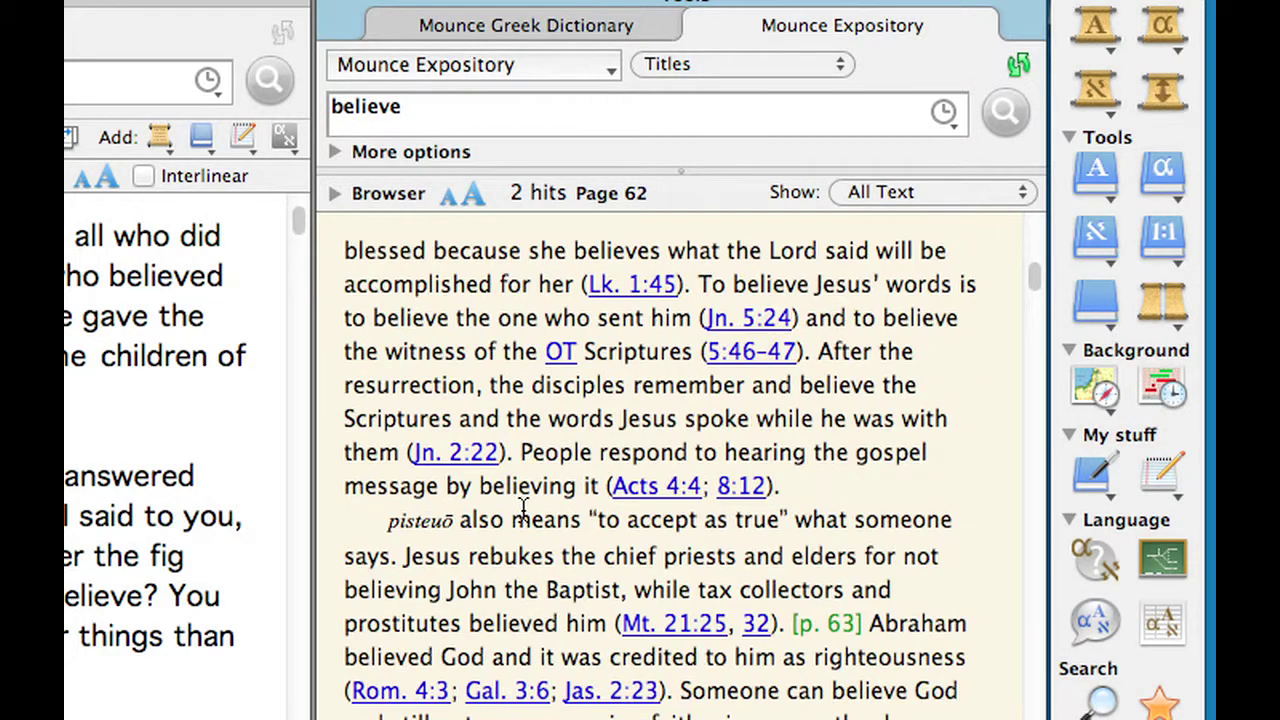
{"action": "scroll", "coordinate": [522, 508], "scroll_direction": "down", "scroll_amount": 3}
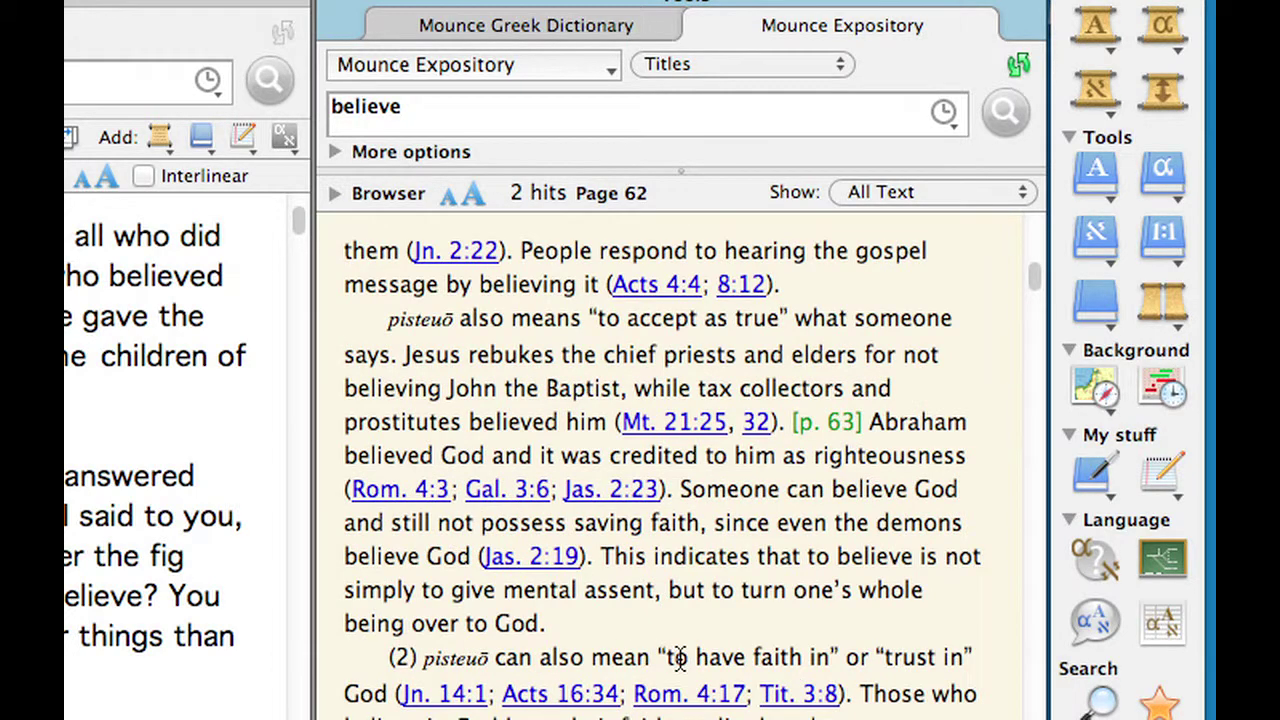
{"action": "left_click_drag", "start_coordinate": [677, 657], "coordinate": [964, 658]}
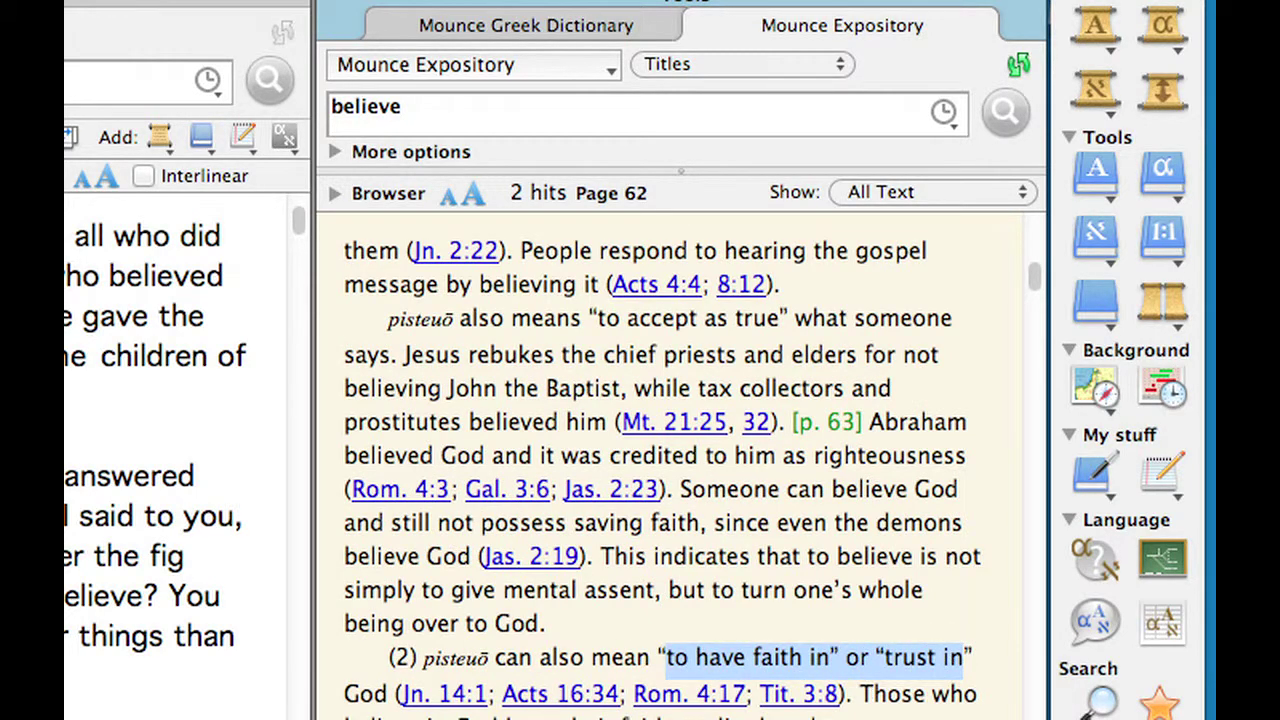
{"action": "scroll", "coordinate": [663, 474], "scroll_direction": "down", "scroll_amount": 10}
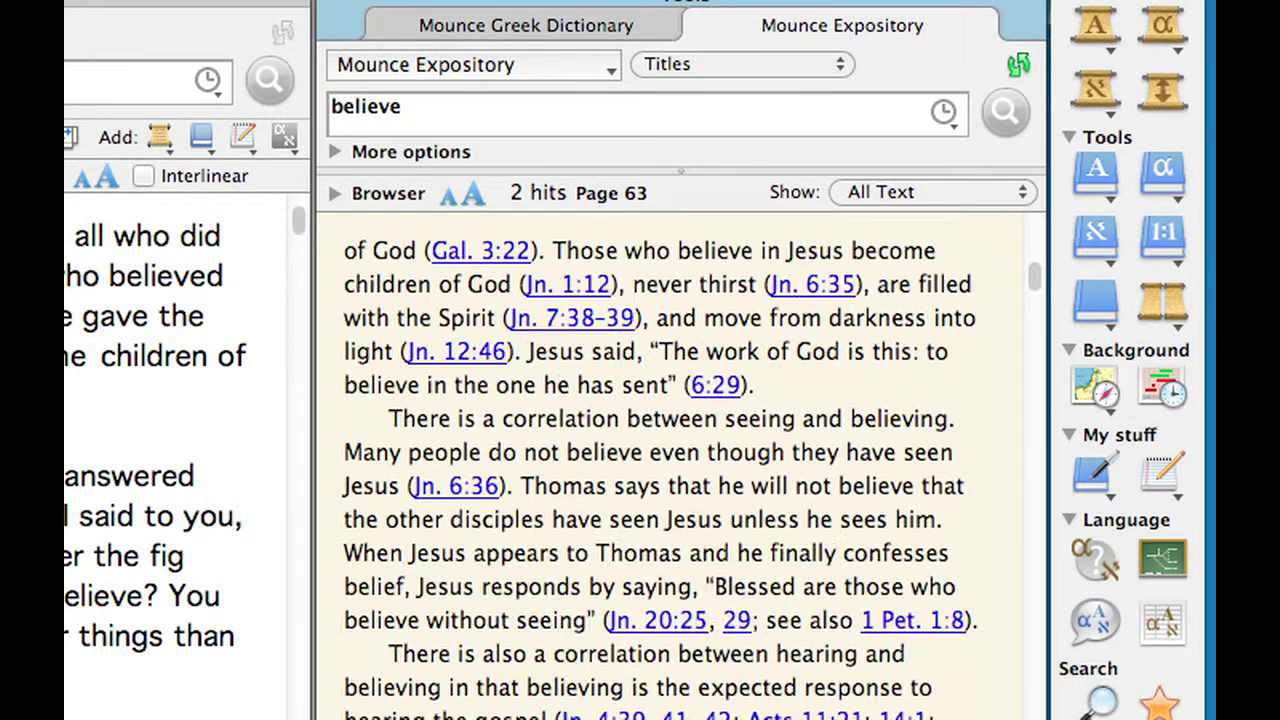
{"action": "scroll", "coordinate": [663, 474], "scroll_direction": "down", "scroll_amount": 8}
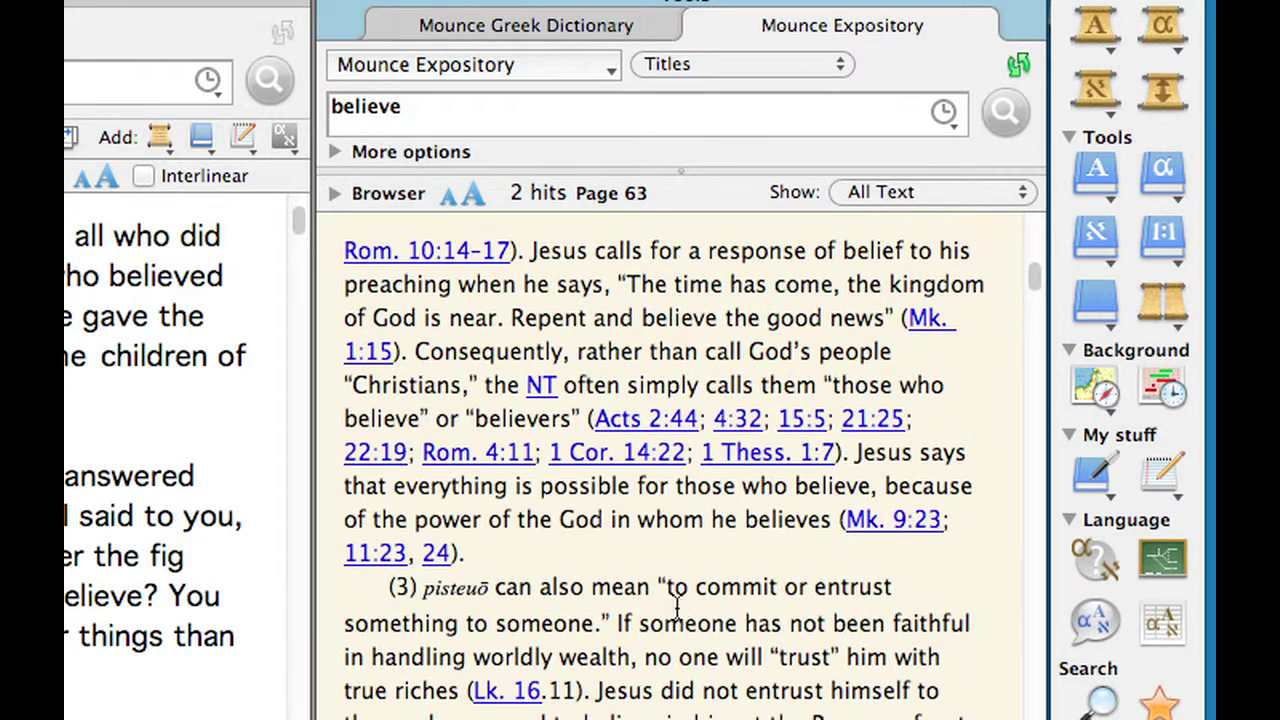
{"action": "left_click_drag", "start_coordinate": [666, 588], "coordinate": [590, 624]}
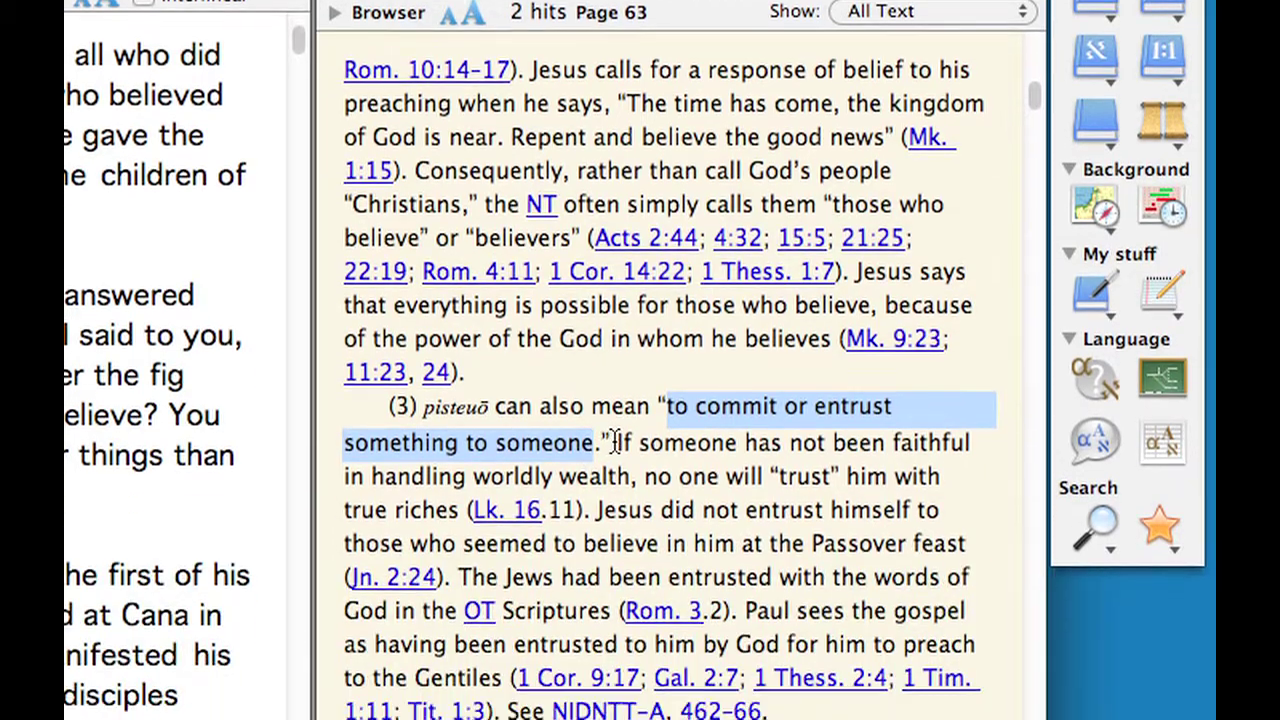
{"action": "left_click", "coordinate": [615, 623]}
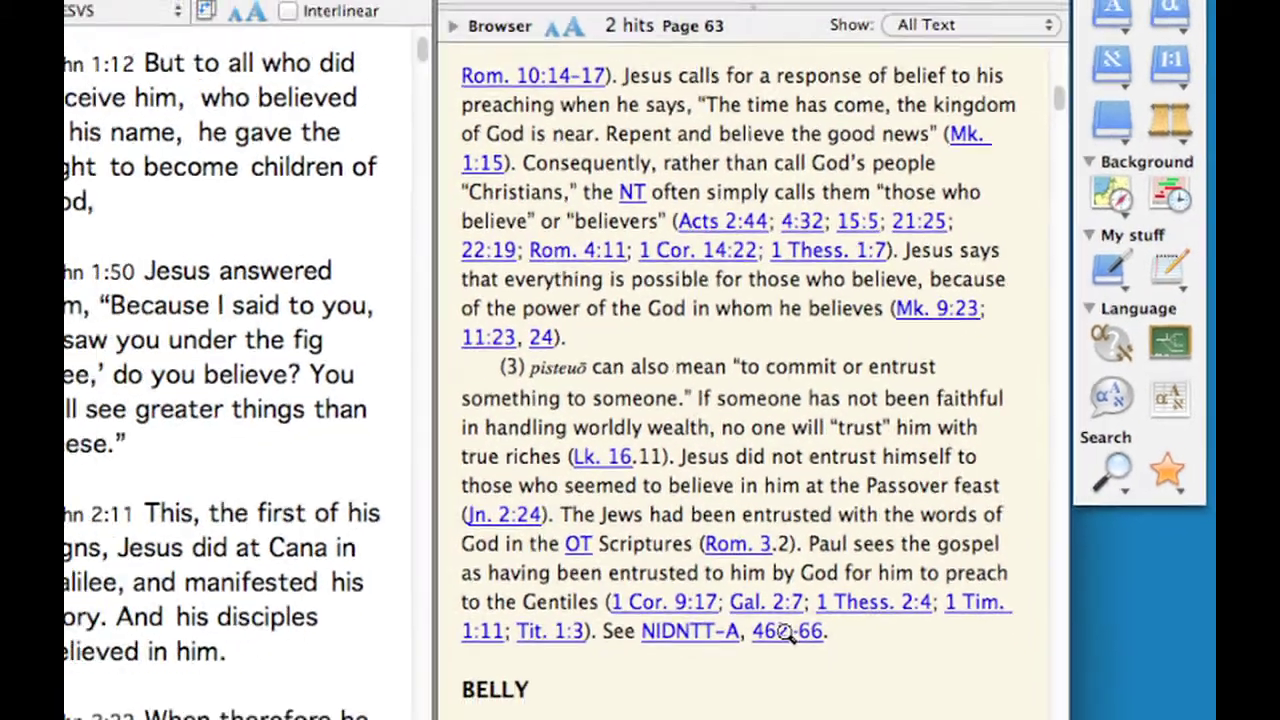
Follow the NIDNTT-A reference in Mounce Expository, browse to πίστις and its NT section, return to the entry's beginning, and hide the browser
{"action": "left_click", "coordinate": [720, 683]}
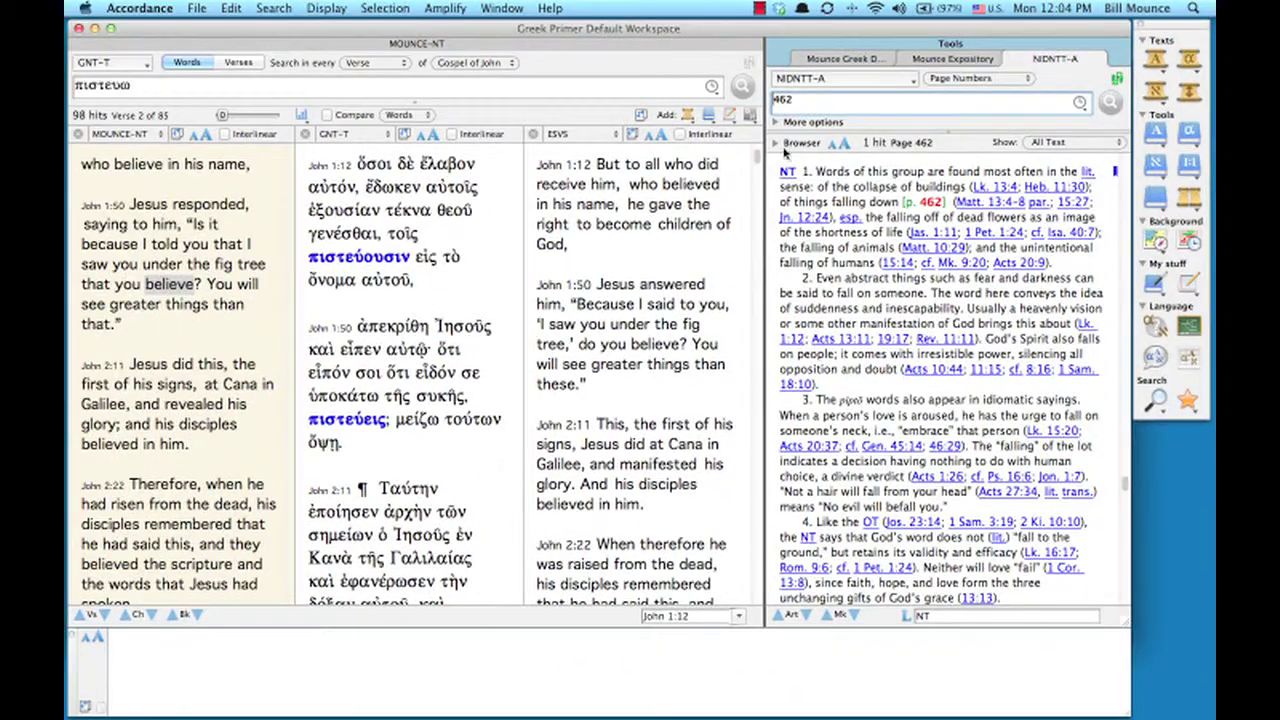
{"action": "left_click", "coordinate": [776, 143]}
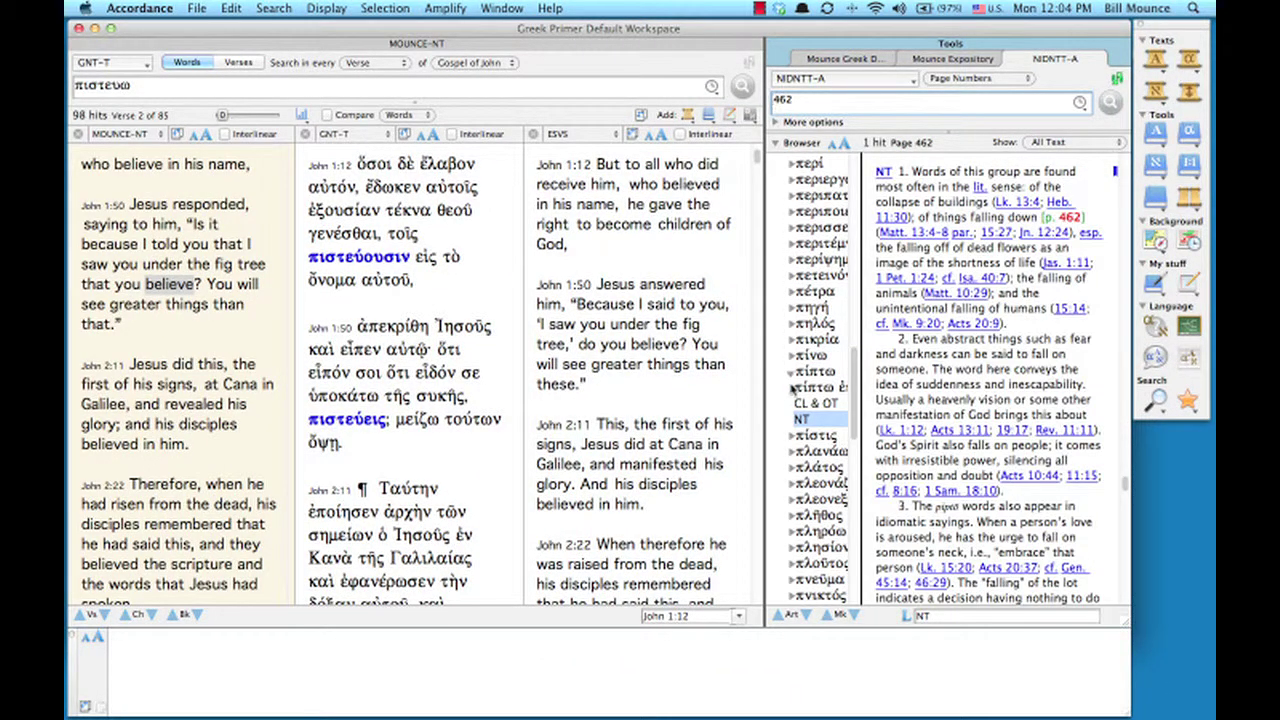
{"action": "left_click", "coordinate": [791, 437]}
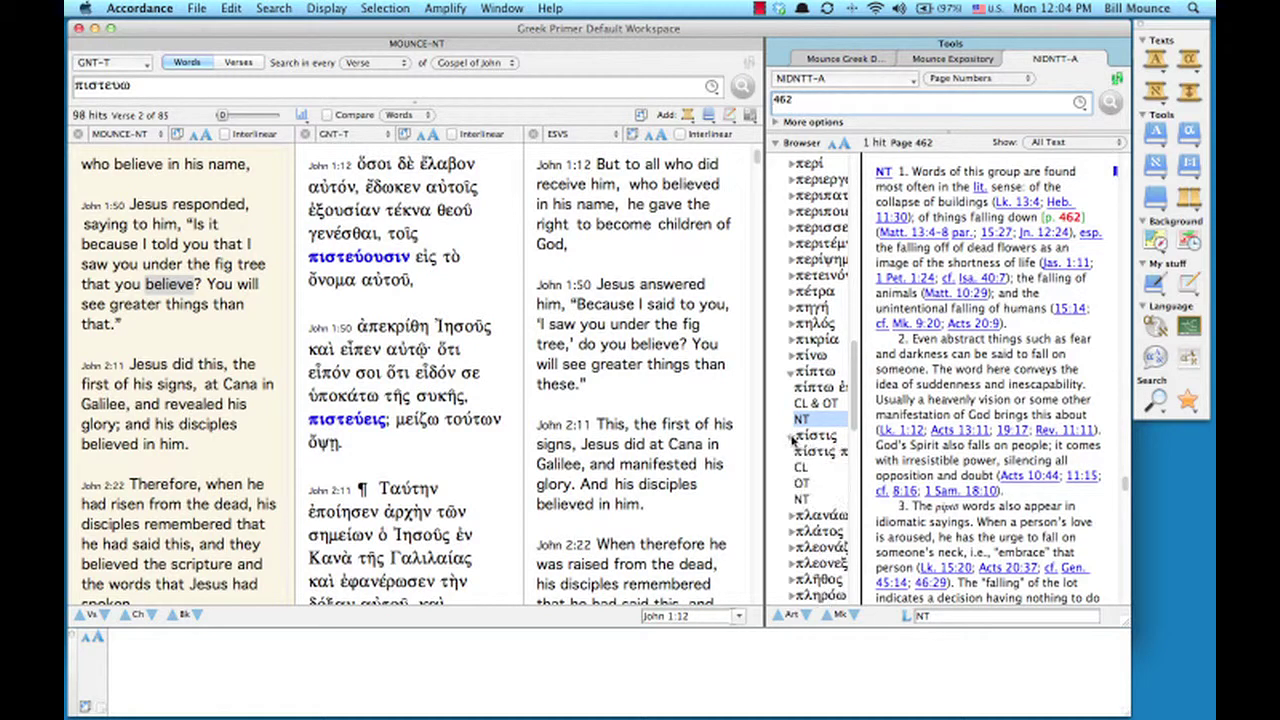
{"action": "left_click", "coordinate": [804, 498]}
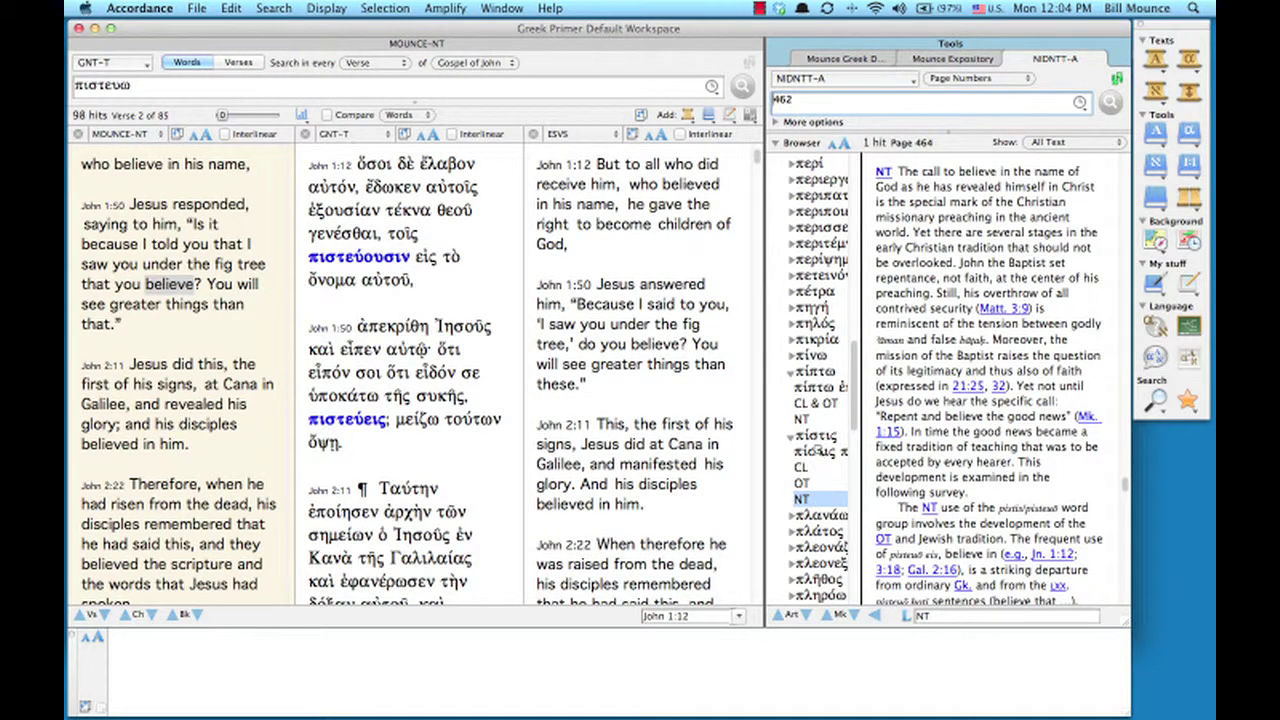
{"action": "left_click", "coordinate": [816, 436]}
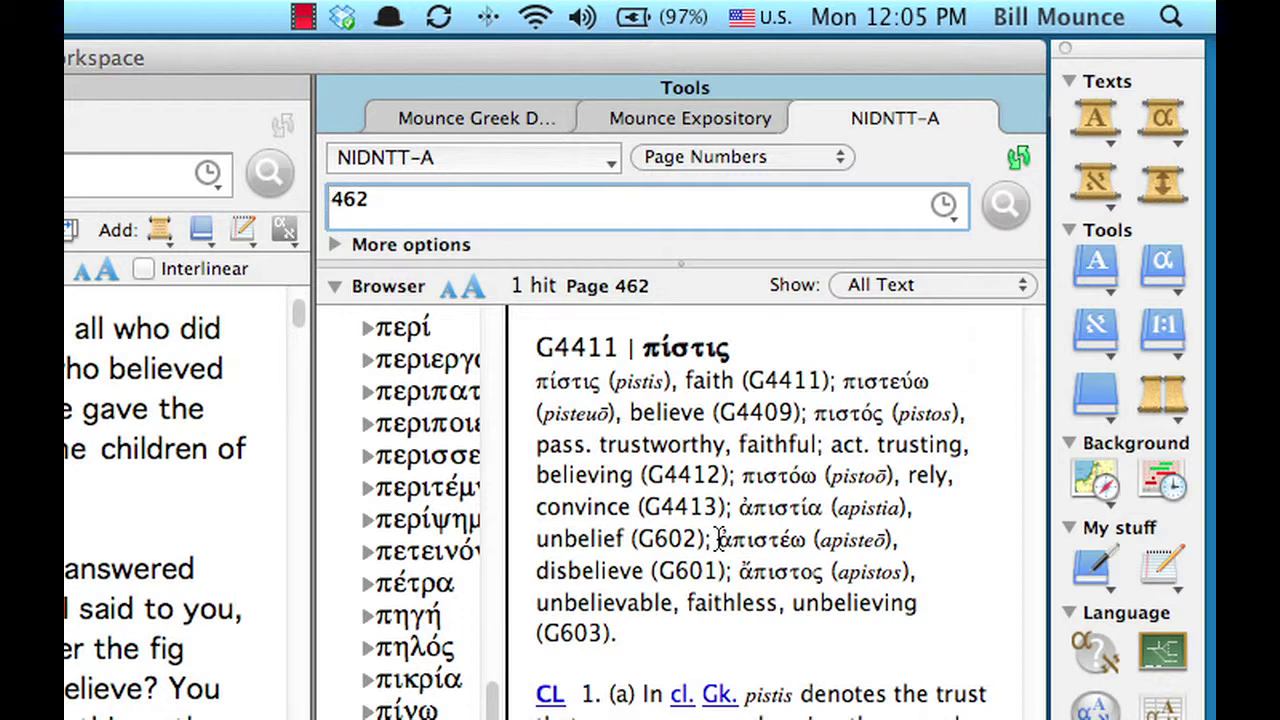
{"action": "left_click", "coordinate": [335, 287]}
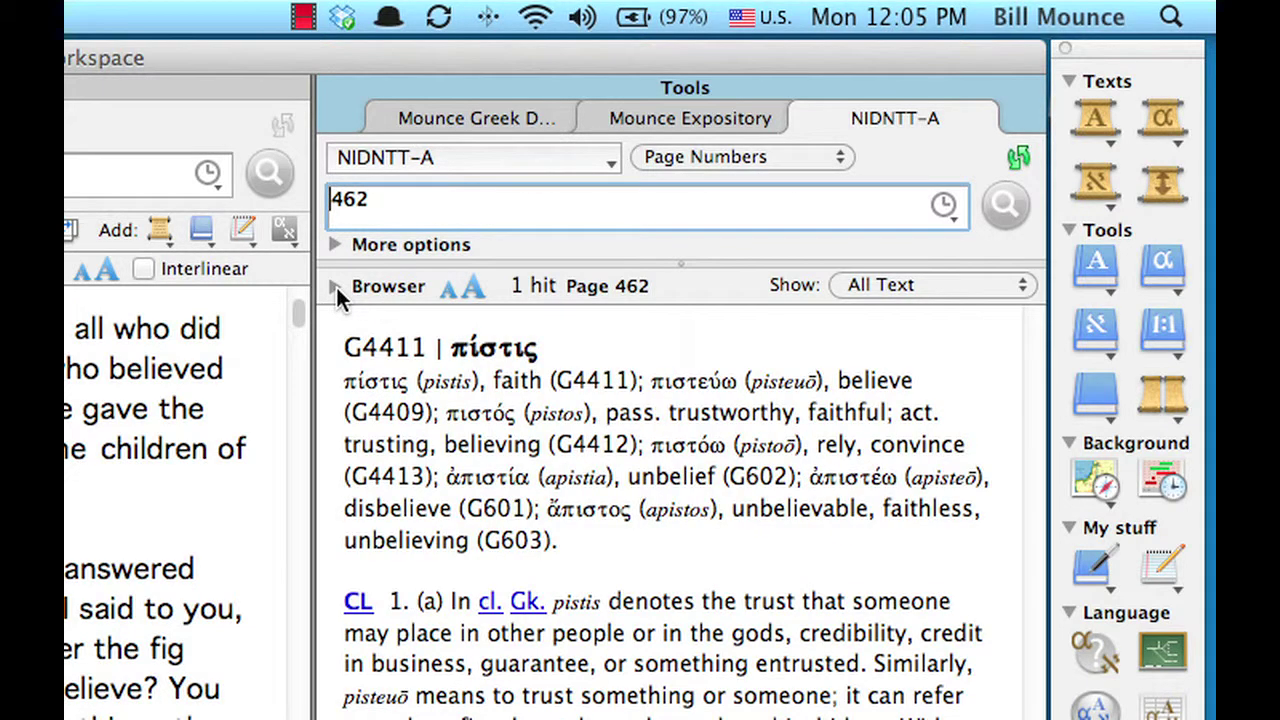
Switch the NIDNTT-A tab to Louw & Nida and search its Greek entries for πιστευω
{"action": "left_click", "coordinate": [497, 160]}
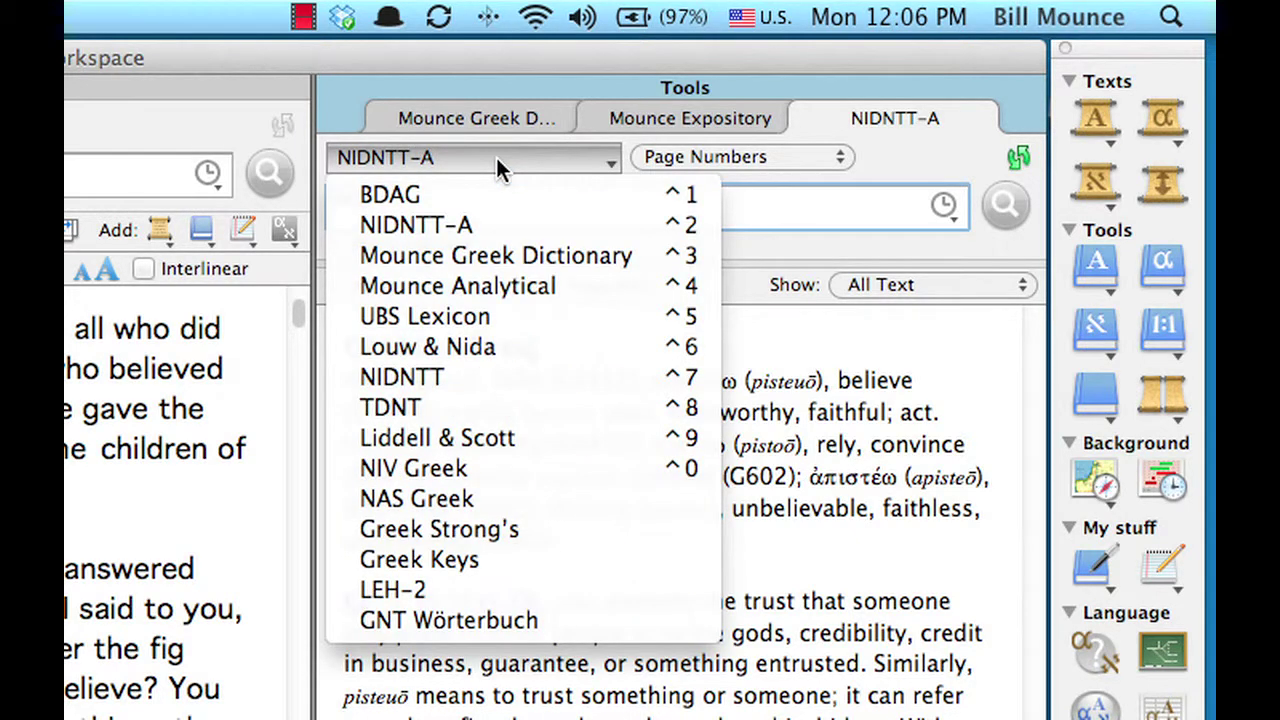
{"action": "left_click", "coordinate": [551, 350]}
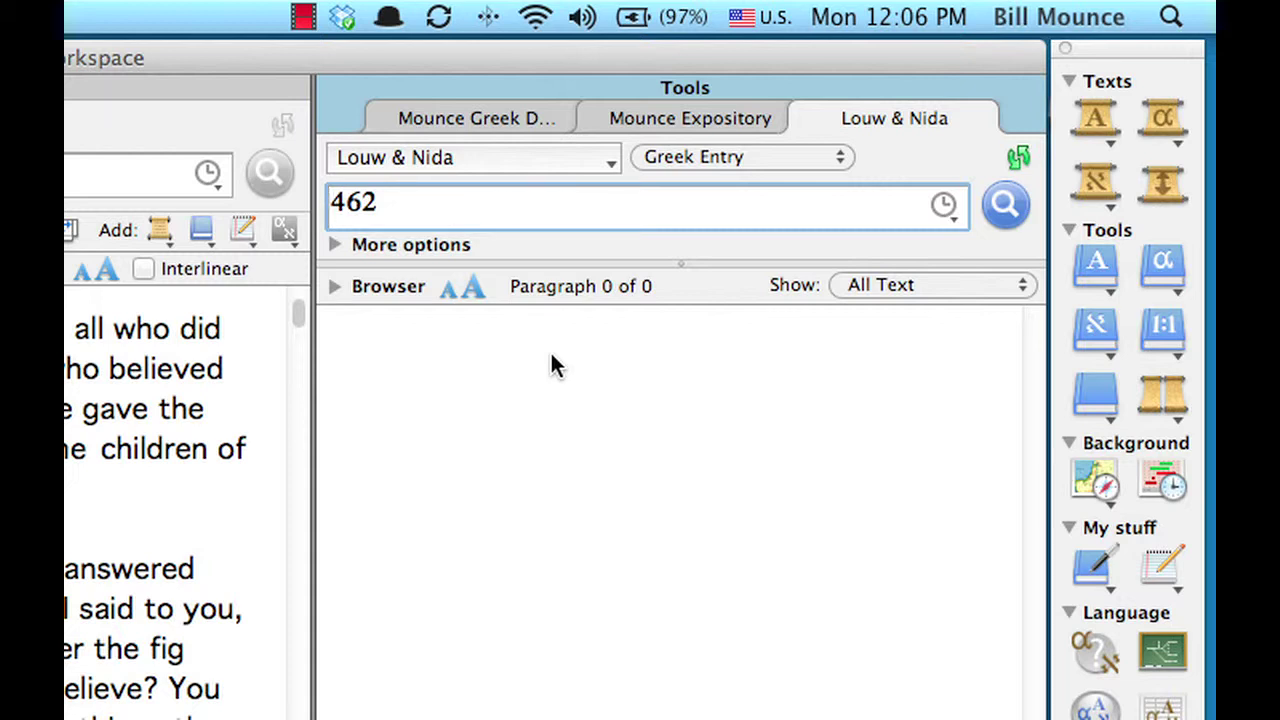
{"action": "key", "text": "super+a"}
{"action": "key", "text": "BackSpace"}
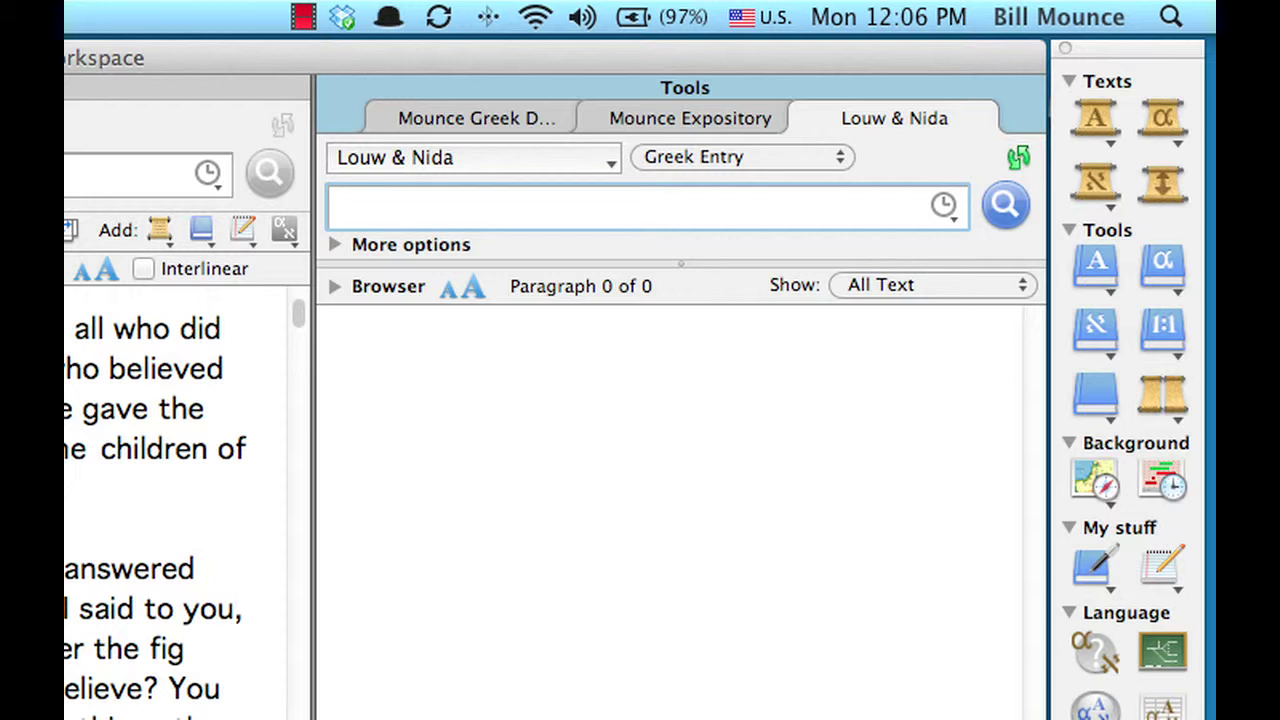
{"action": "left_click", "coordinate": [777, 160]}
{"action": "left_click", "coordinate": [778, 157]}
{"action": "type", "text": "πιστευω"}
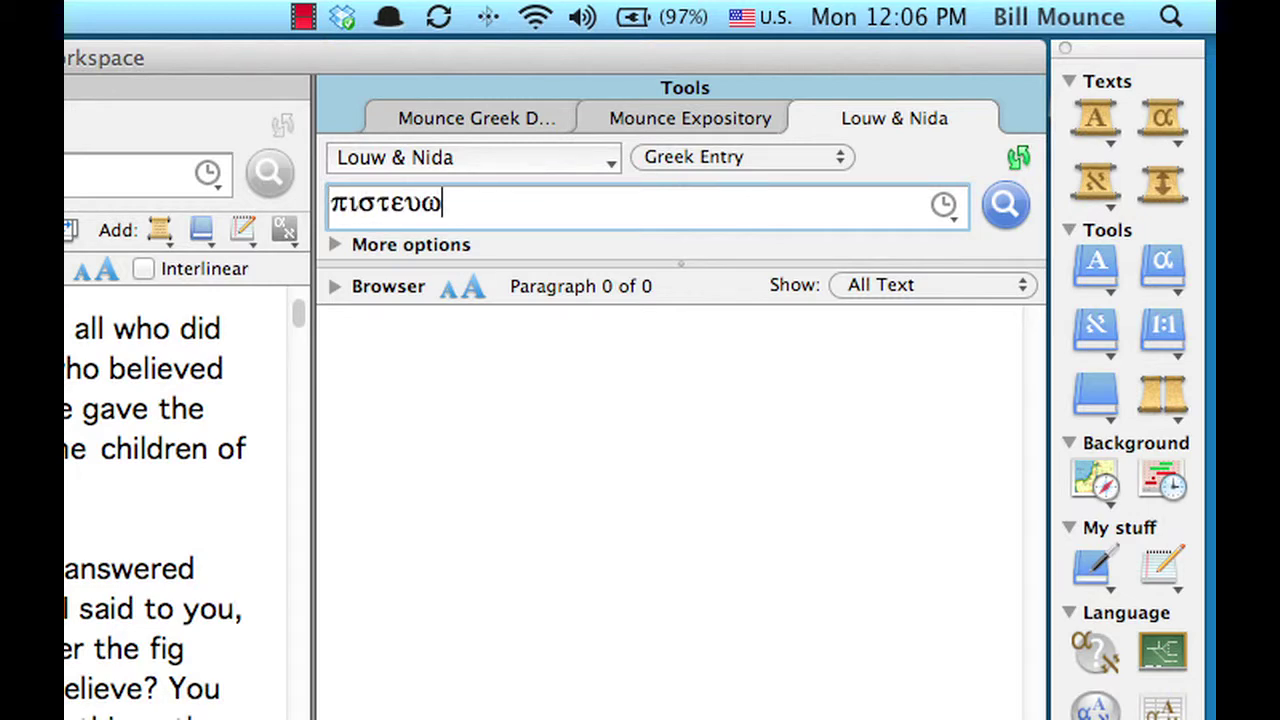
{"action": "key", "text": "Return"}
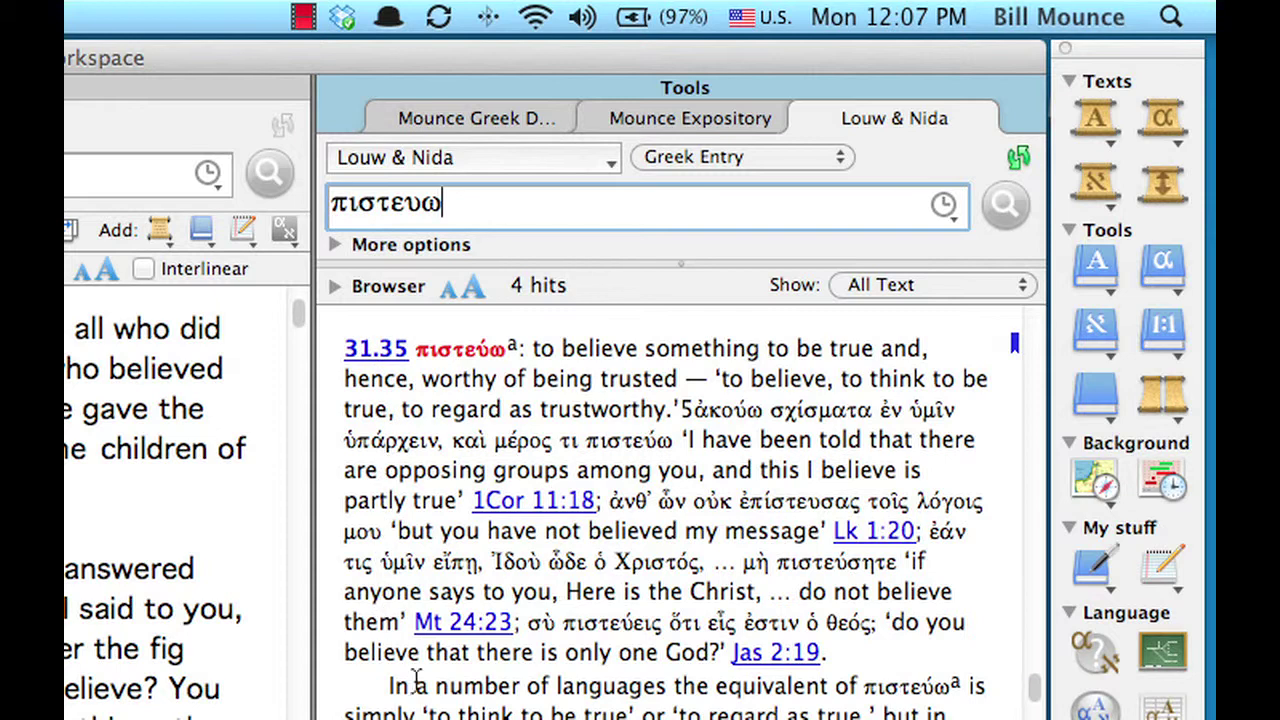
Read the πιστεύω senses in Louw & Nida from 31.35 through 31.85 and 31.102 to 35.50
{"action": "scroll", "coordinate": [680, 520], "scroll_direction": "down", "scroll_amount": 5}
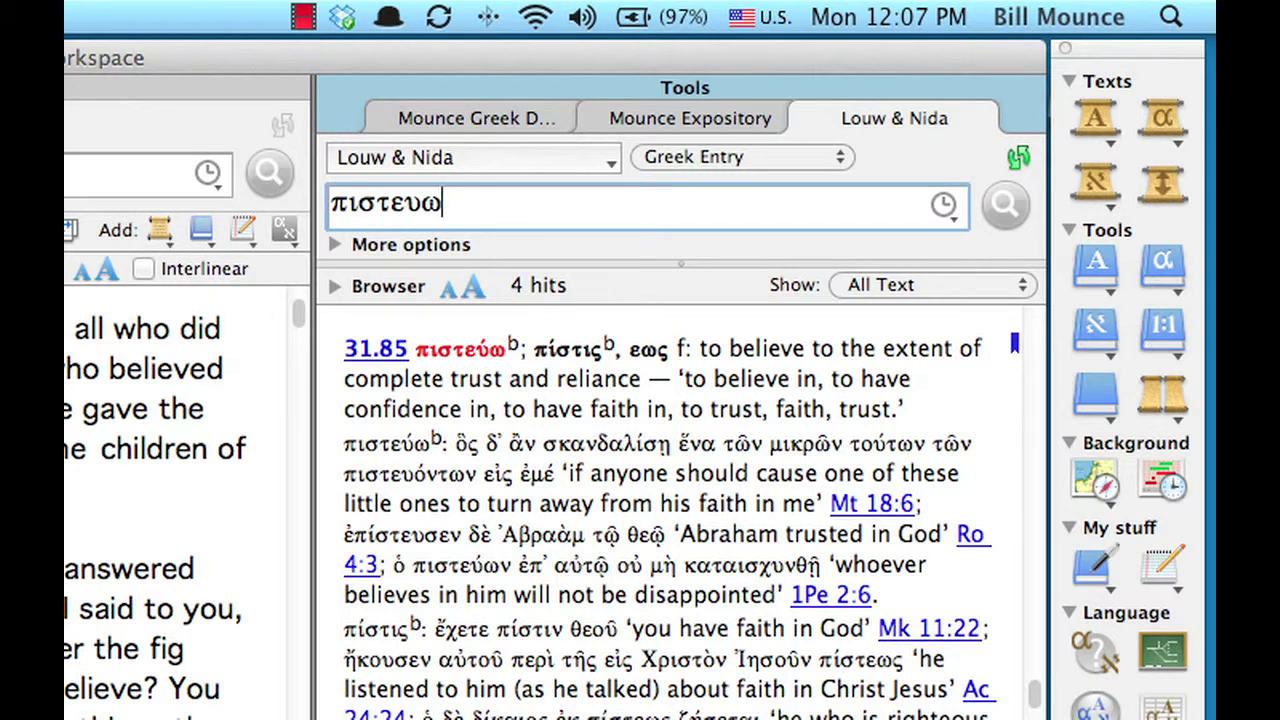
{"action": "scroll", "coordinate": [680, 510], "scroll_direction": "down", "scroll_amount": 5}
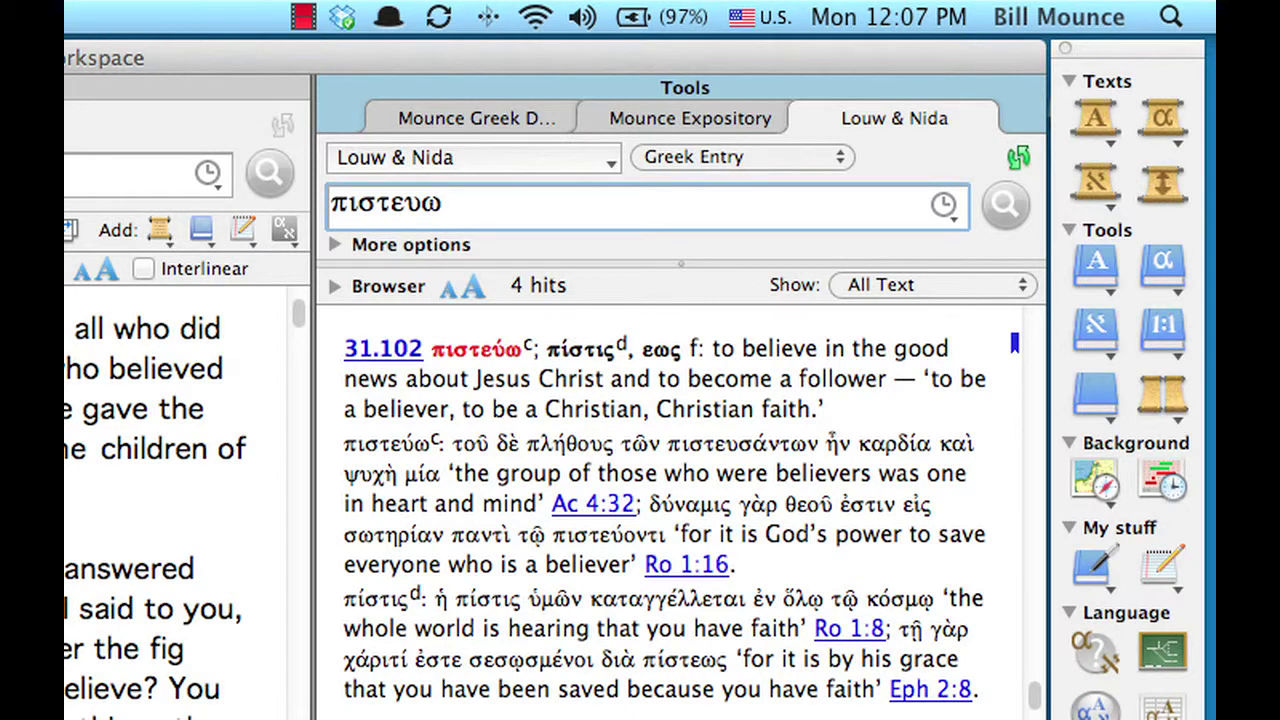
{"action": "scroll", "coordinate": [680, 510], "scroll_direction": "down", "scroll_amount": 5}
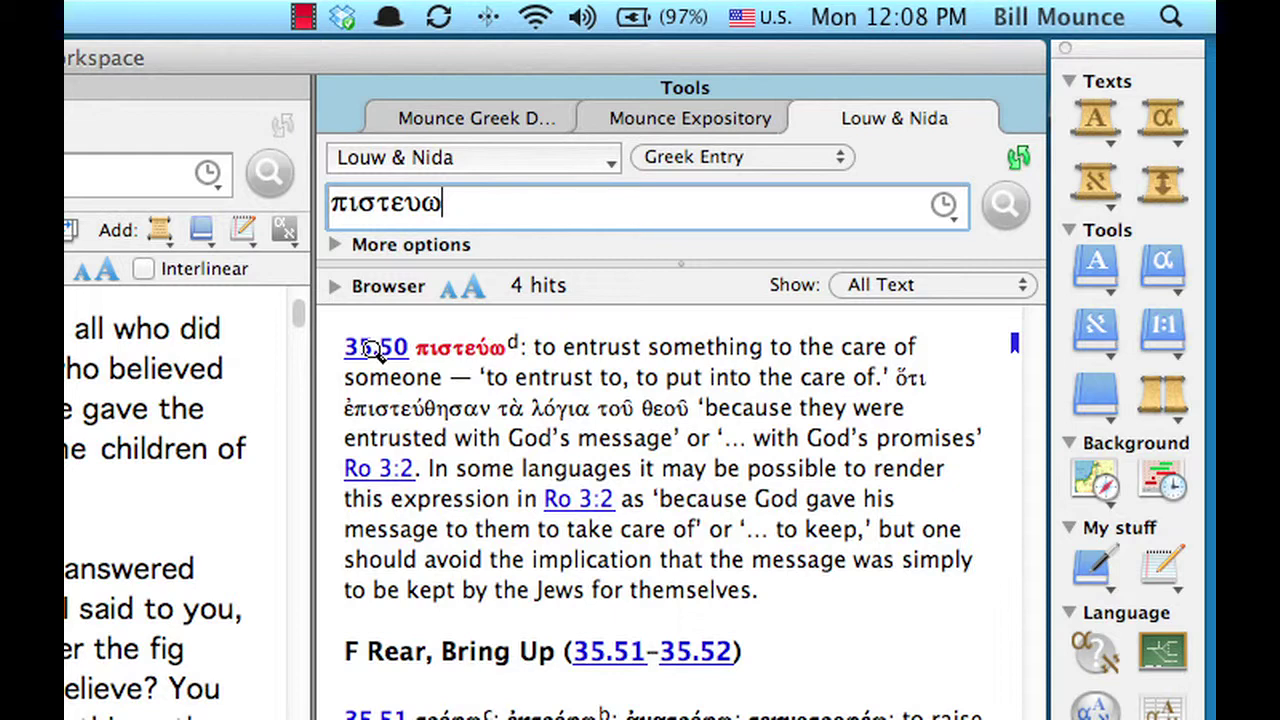
Switch the lexicon from Louw & Nida to BDAG and look up the Greek entry πιστευω
{"action": "left_click", "coordinate": [532, 152]}
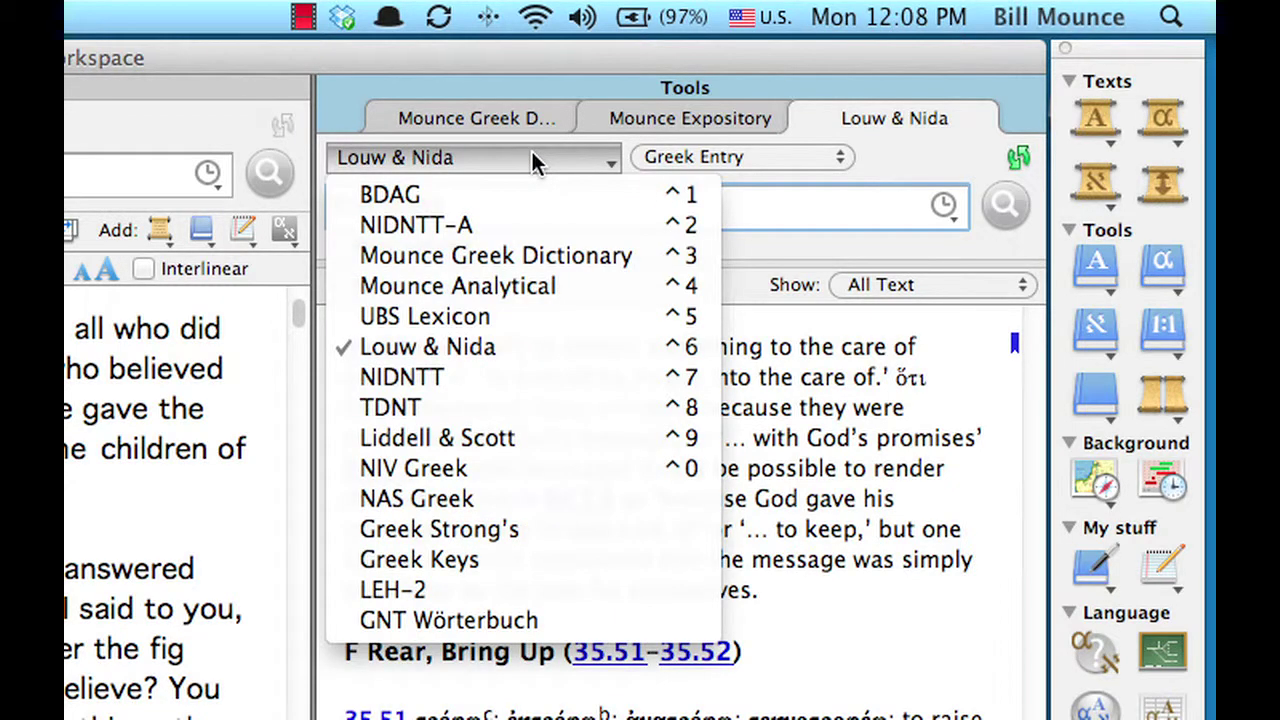
{"action": "left_click", "coordinate": [532, 205]}
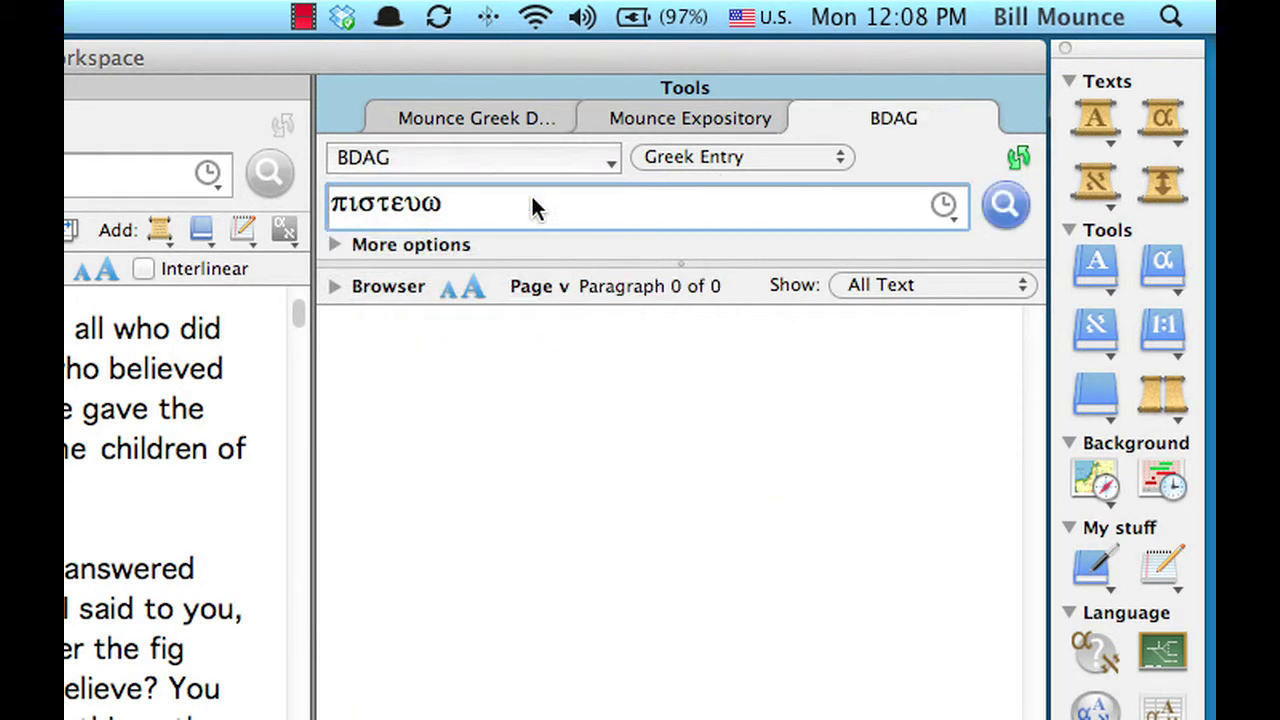
{"action": "left_click", "coordinate": [1005, 208]}
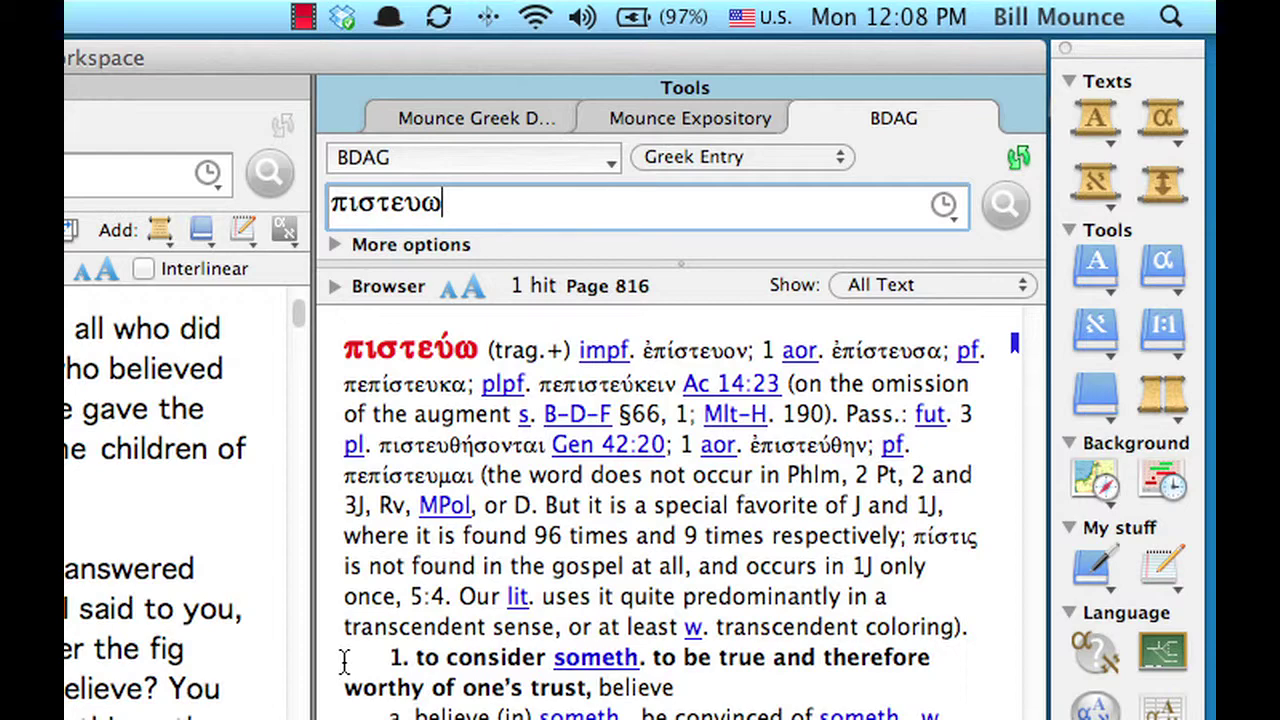
Examine the BDAG entry for πιστεύω from its first numbered sense through senses 2, 3, 4 and 5
{"action": "scroll", "coordinate": [343, 660], "scroll_direction": "down", "scroll_amount": 10}
{"action": "scroll", "coordinate": [343, 660], "scroll_direction": "down", "scroll_amount": 15}
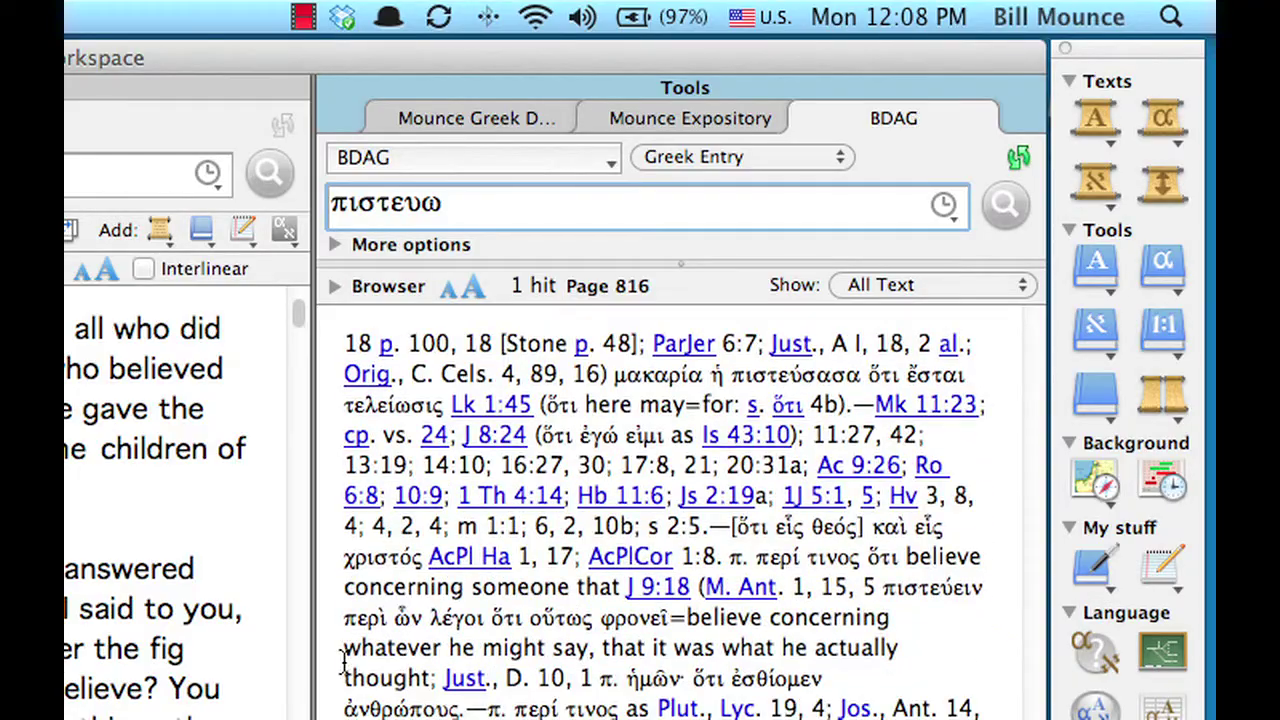
{"action": "scroll", "coordinate": [343, 660], "scroll_direction": "down", "scroll_amount": 10}
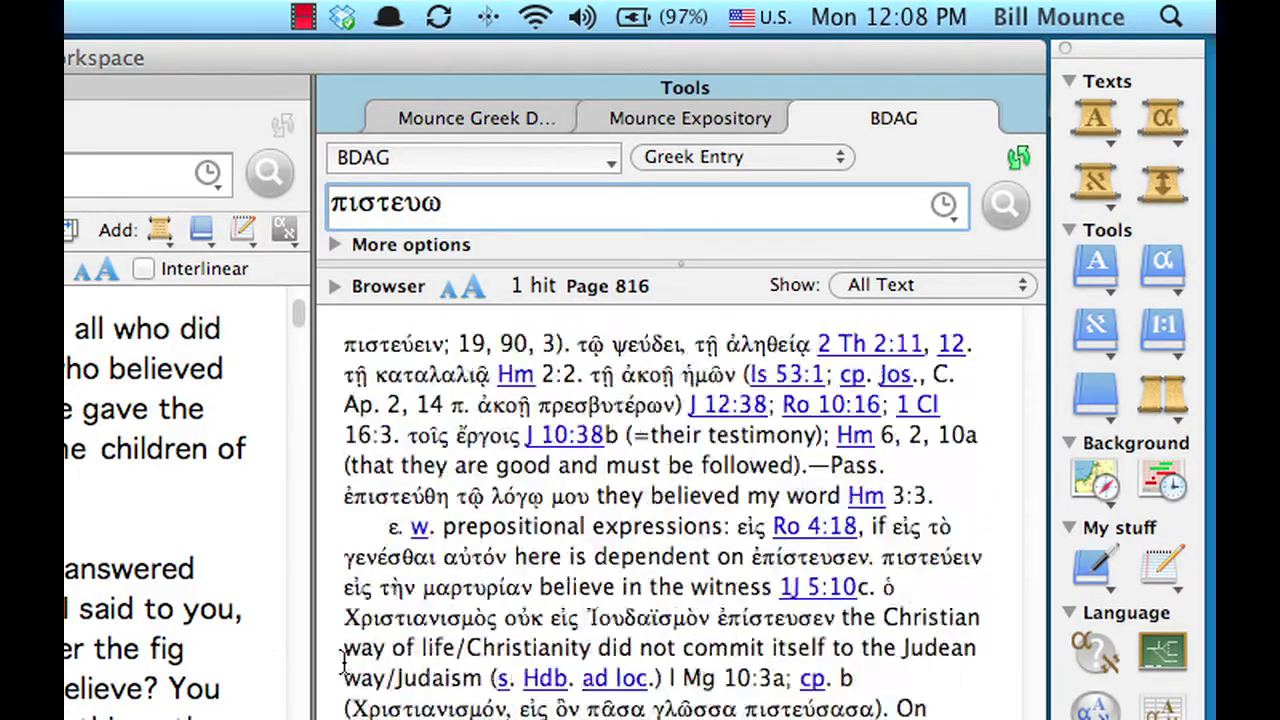
{"action": "scroll", "coordinate": [343, 660], "scroll_direction": "up", "scroll_amount": 5}
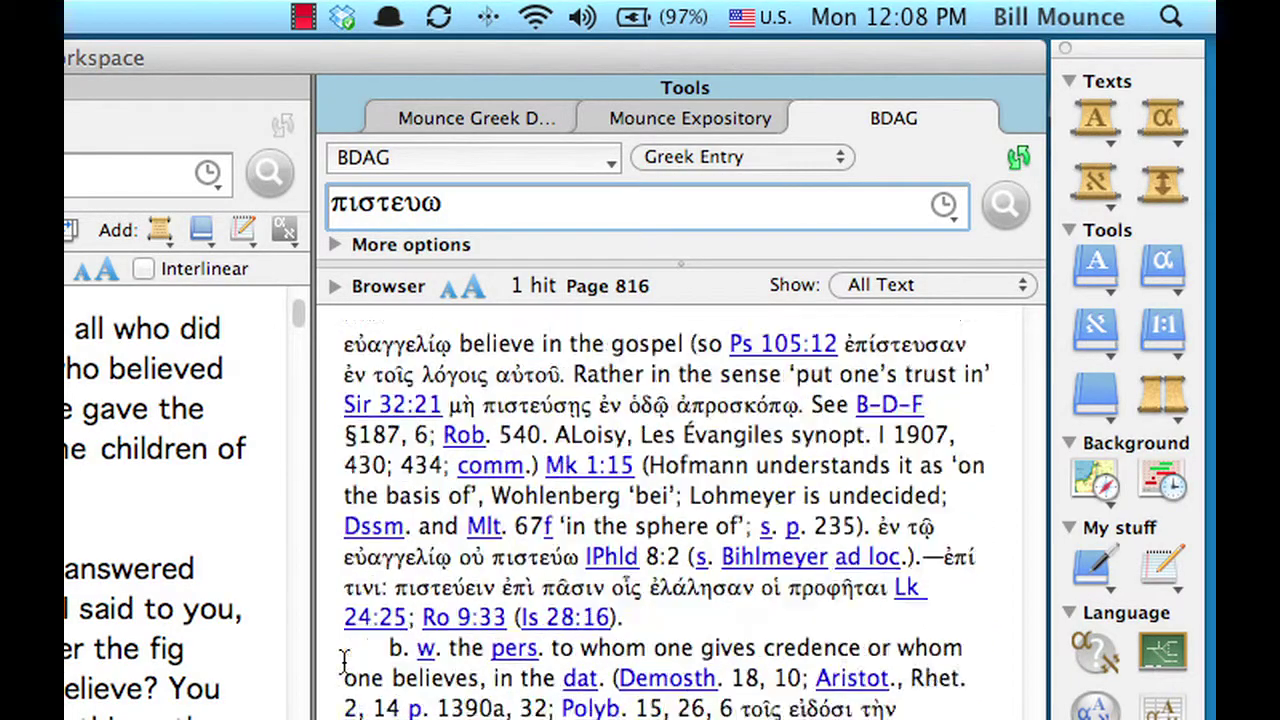
{"action": "scroll", "coordinate": [343, 660], "scroll_direction": "down", "scroll_amount": 15}
{"action": "scroll", "coordinate": [343, 660], "scroll_direction": "down", "scroll_amount": 15}
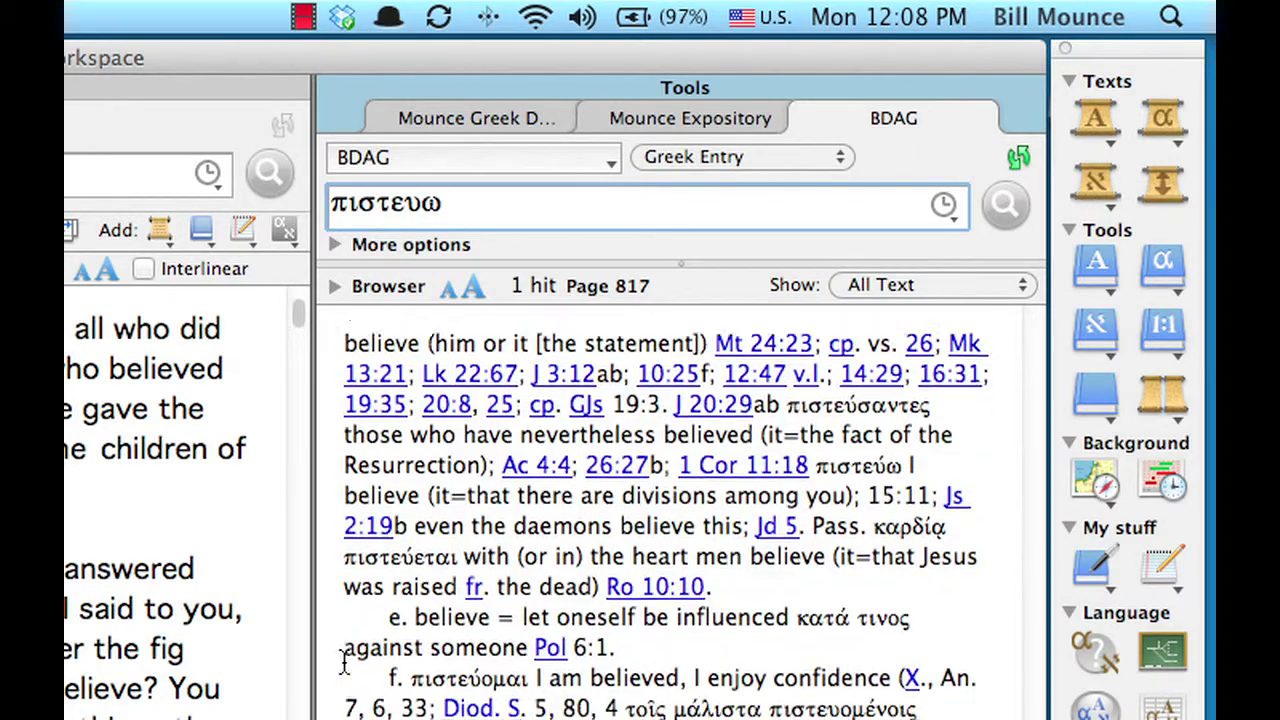
{"action": "scroll", "coordinate": [343, 660], "scroll_direction": "down", "scroll_amount": 5}
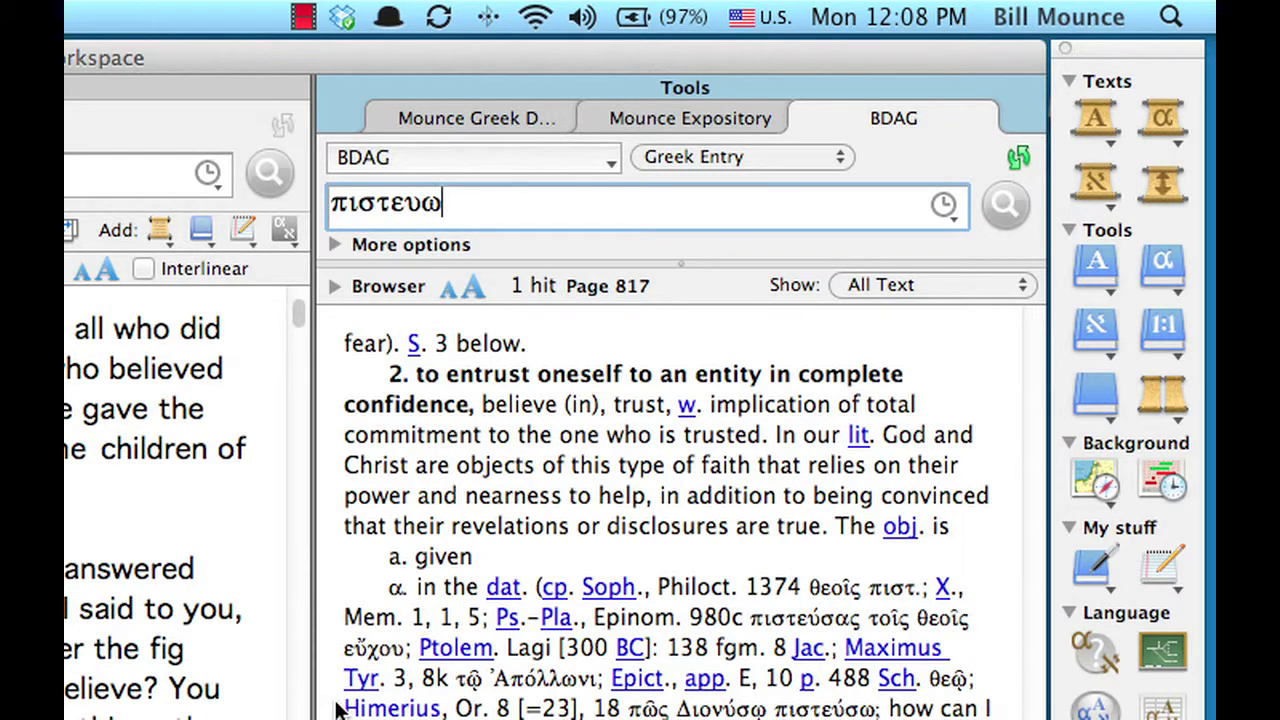
{"action": "scroll", "coordinate": [340, 708], "scroll_direction": "down", "scroll_amount": 12}
{"action": "scroll", "coordinate": [340, 708], "scroll_direction": "down", "scroll_amount": 15}
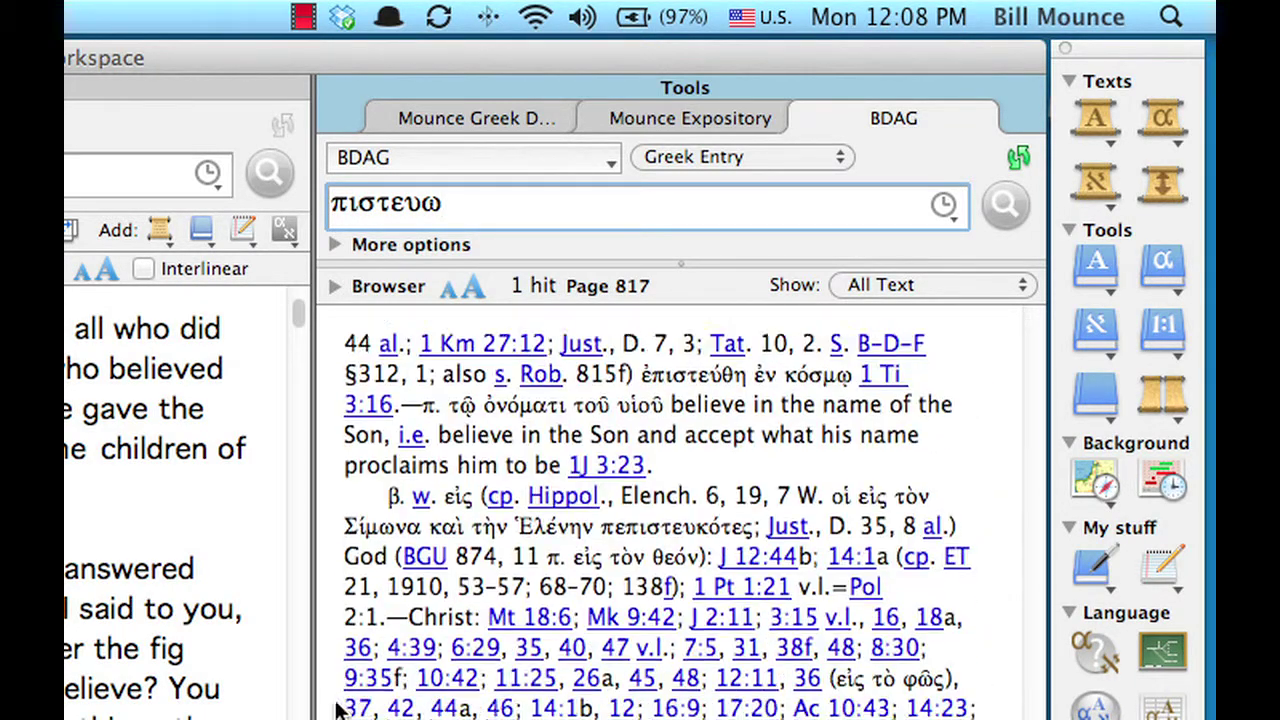
{"action": "scroll", "coordinate": [340, 708], "scroll_direction": "down", "scroll_amount": 15}
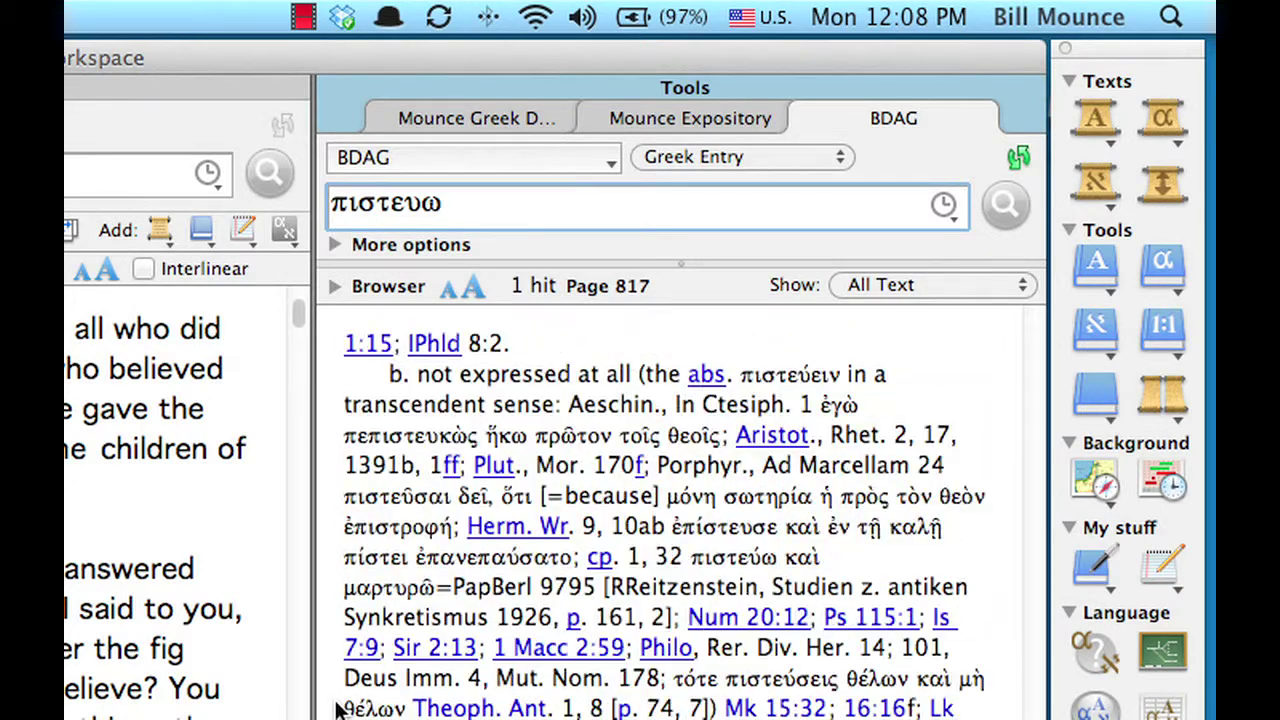
{"action": "scroll", "coordinate": [340, 708], "scroll_direction": "down", "scroll_amount": 15}
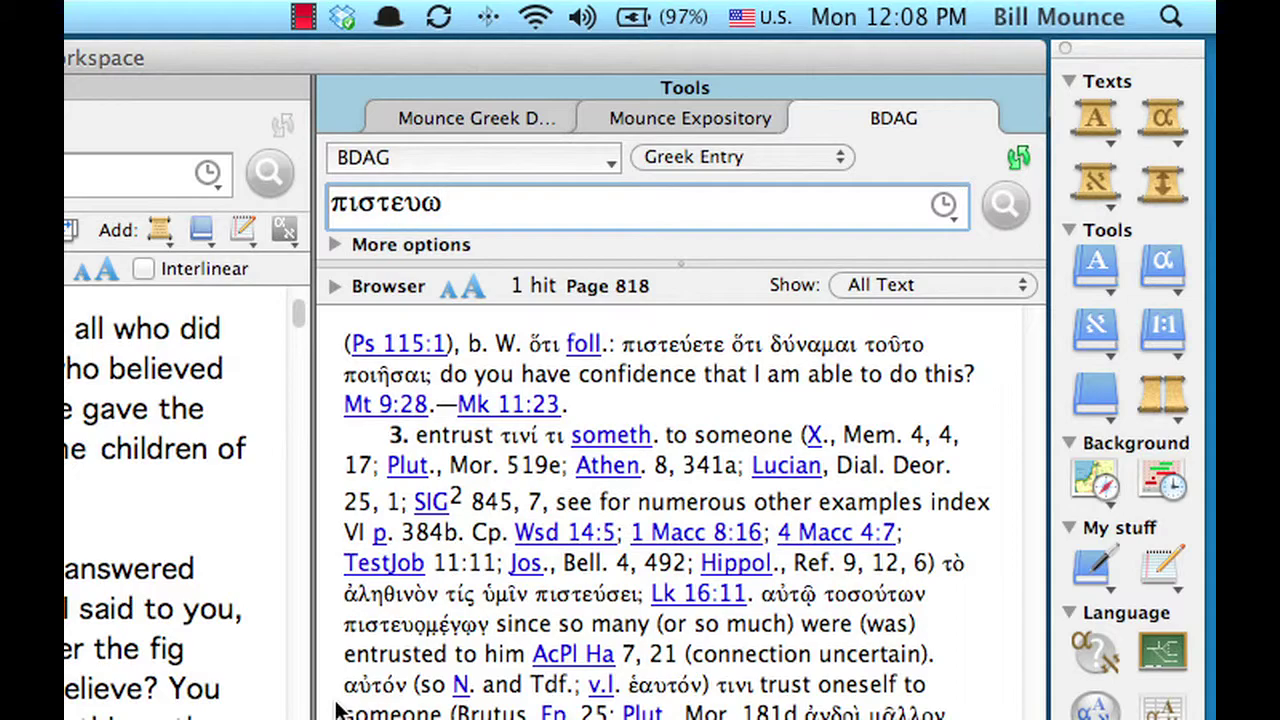
{"action": "scroll", "coordinate": [338, 710], "scroll_direction": "down", "scroll_amount": 10}
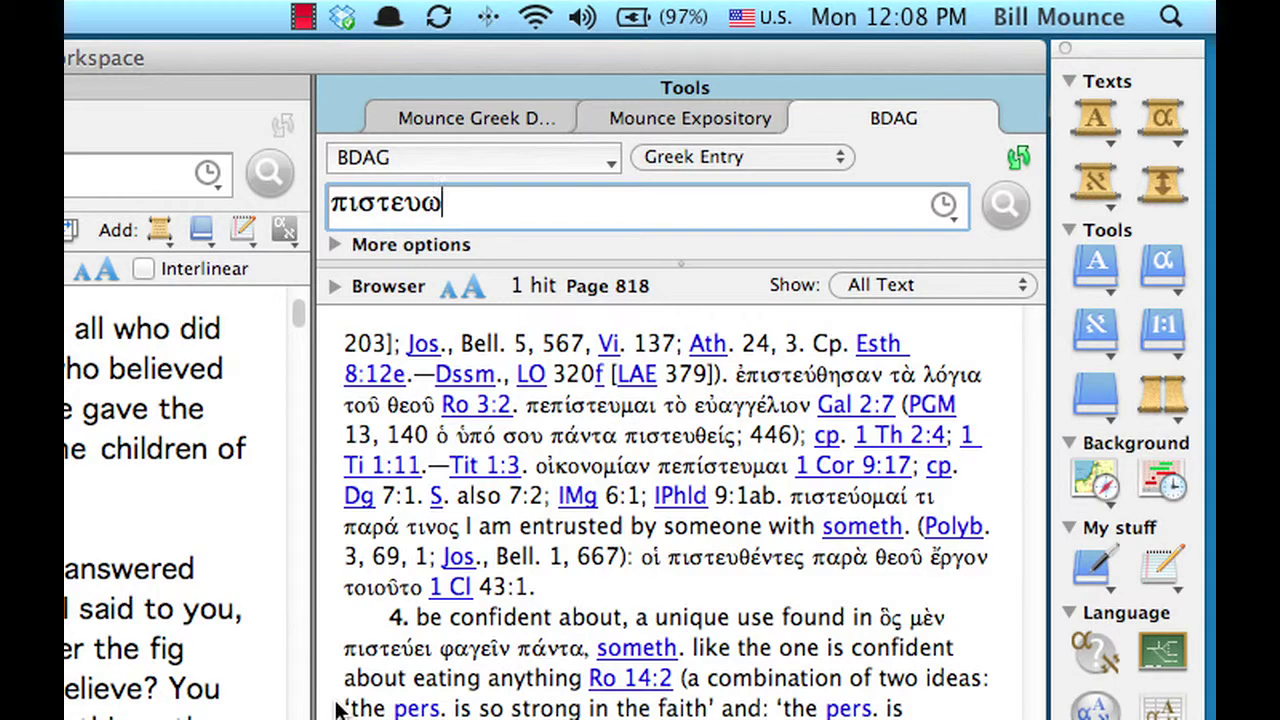
{"action": "scroll", "coordinate": [338, 710], "scroll_direction": "down", "scroll_amount": 3}
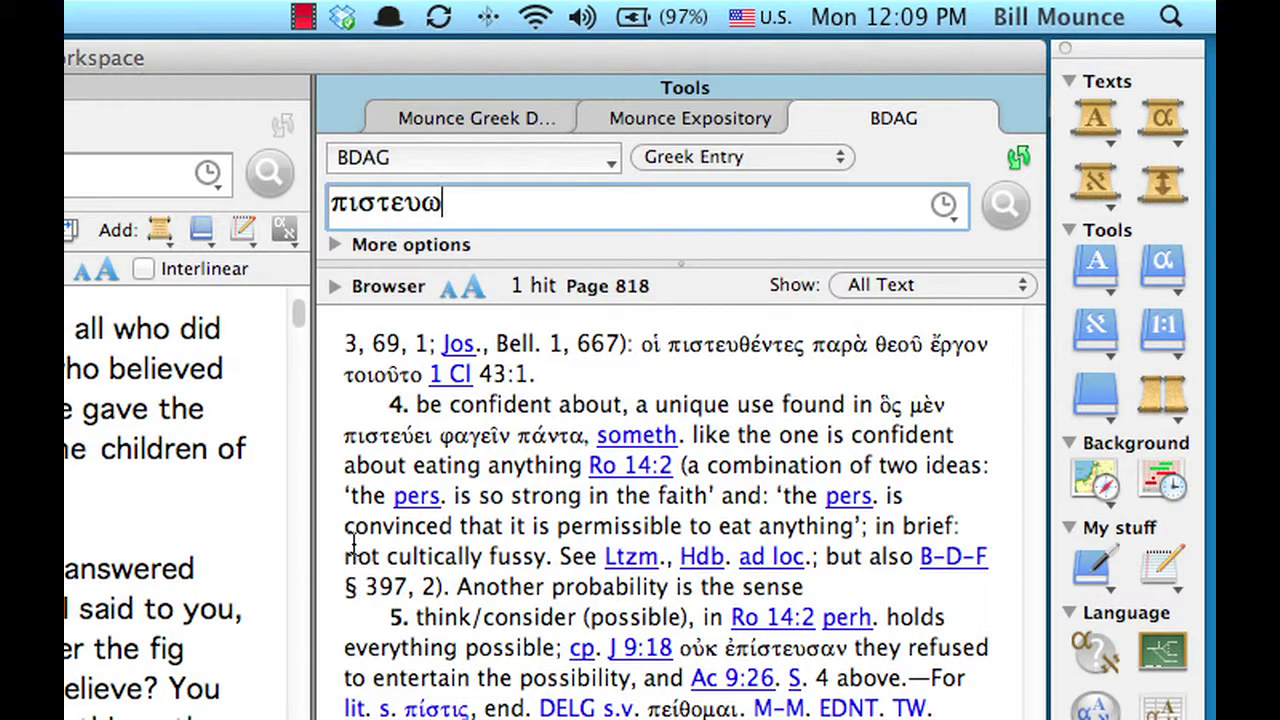
Review the BDAG entry for πιστεύω back from sense 5 to the headword and its opening paragraph
{"action": "scroll", "coordinate": [350, 560], "scroll_direction": "up", "scroll_amount": 10}
{"action": "scroll", "coordinate": [352, 545], "scroll_direction": "up", "scroll_amount": 20}
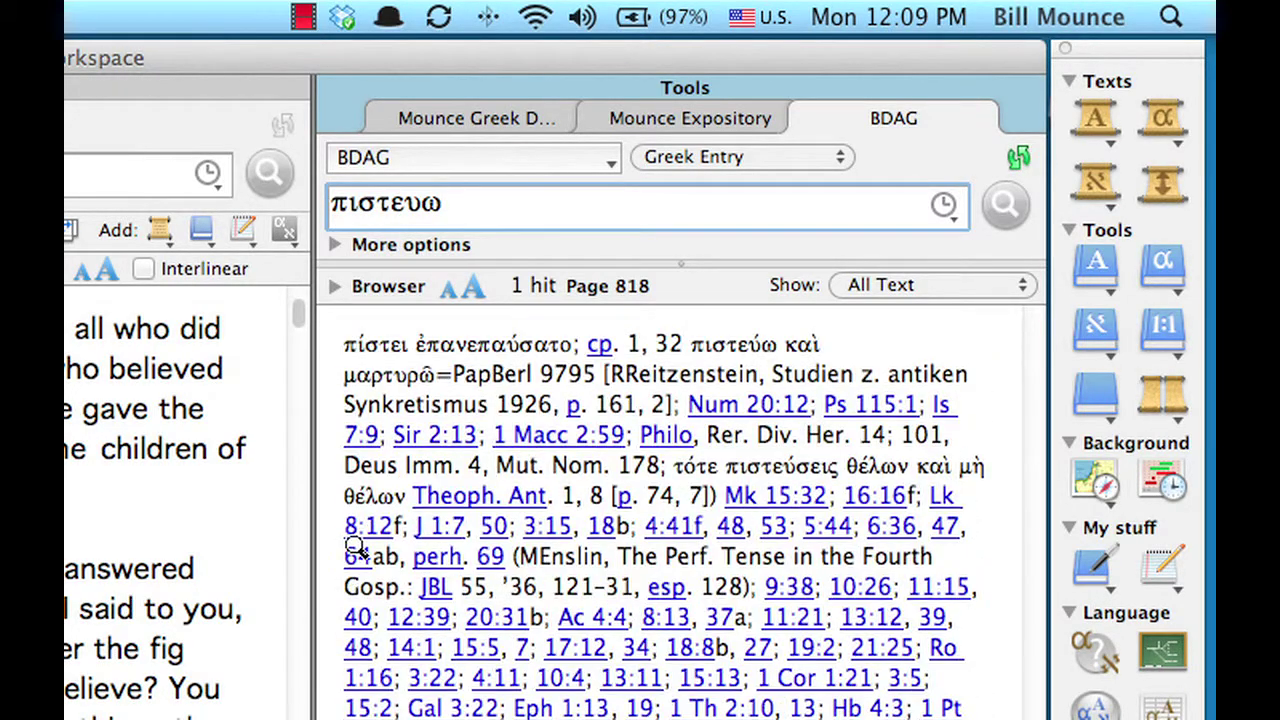
{"action": "scroll", "coordinate": [352, 545], "scroll_direction": "up", "scroll_amount": 20}
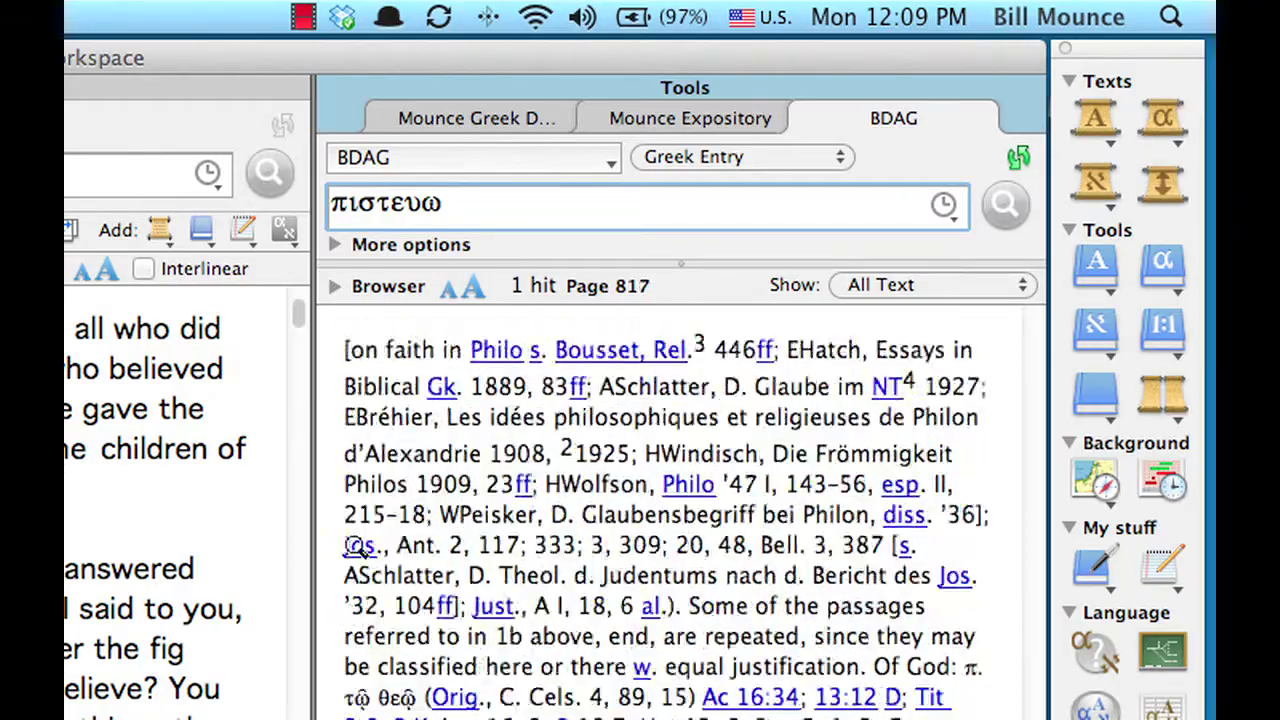
{"action": "scroll", "coordinate": [352, 545], "scroll_direction": "up", "scroll_amount": 15}
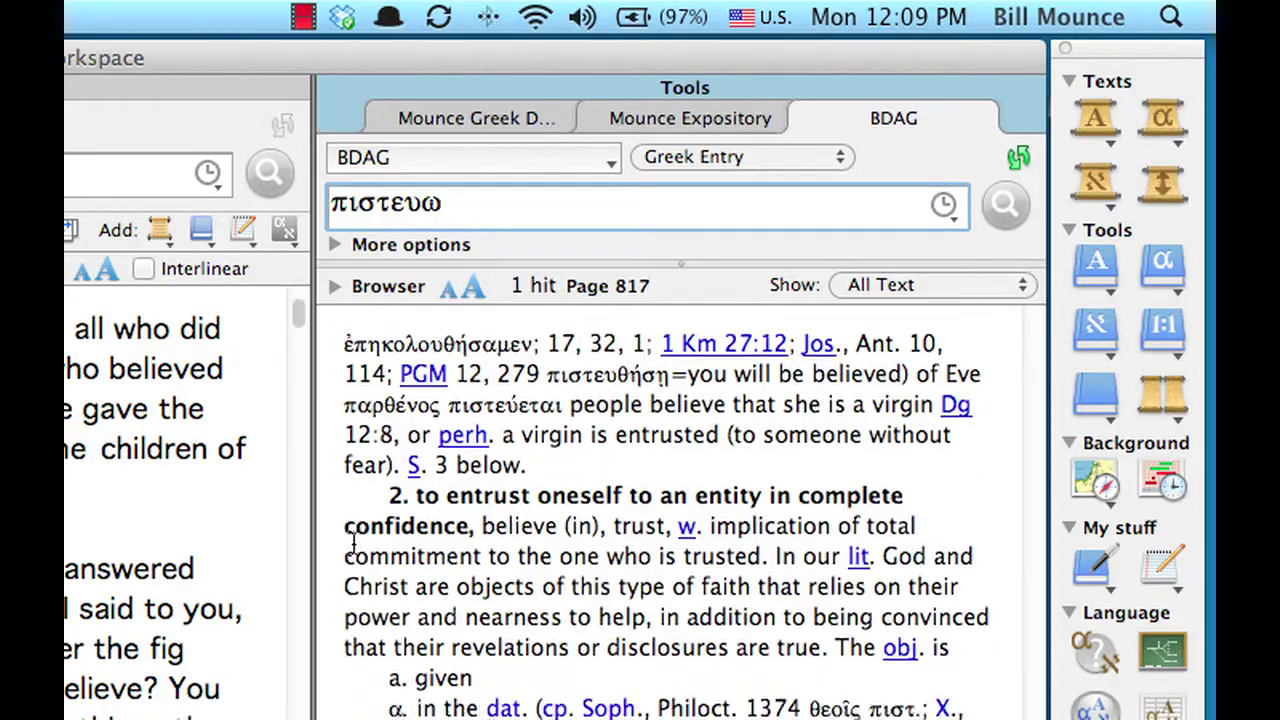
{"action": "scroll", "coordinate": [352, 545], "scroll_direction": "up", "scroll_amount": 15}
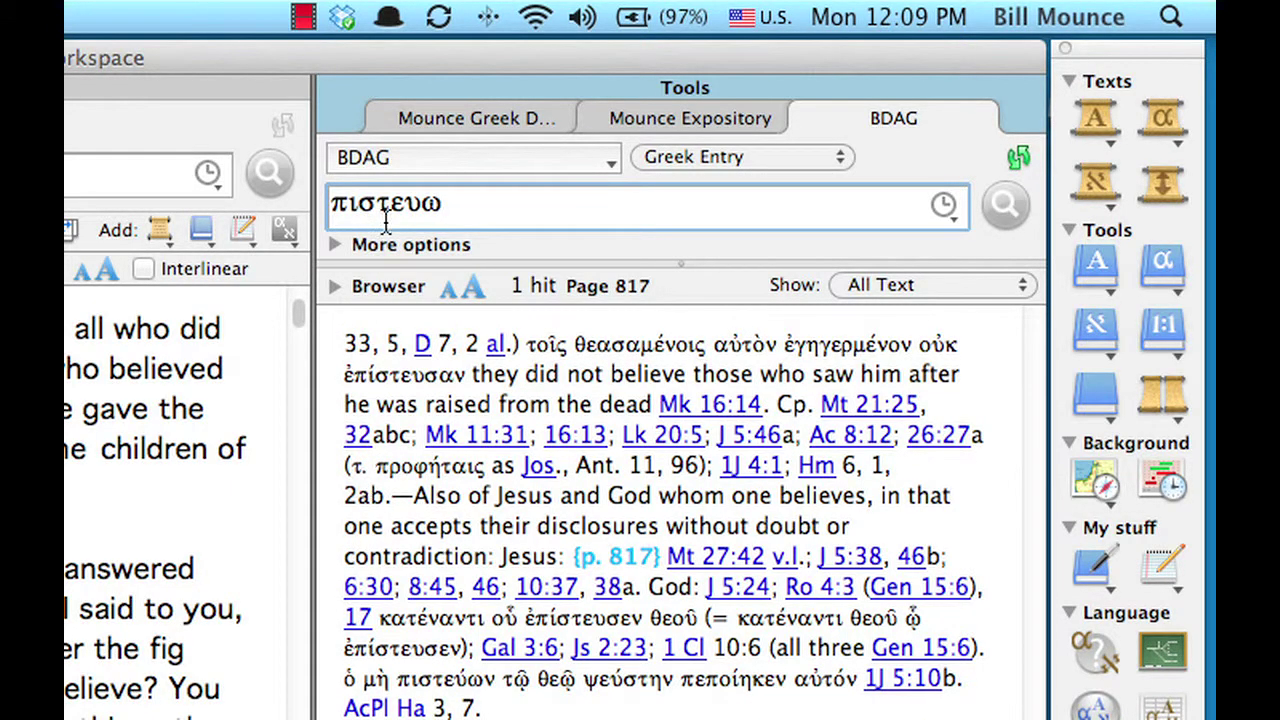
{"action": "scroll", "coordinate": [352, 343], "scroll_direction": "up", "scroll_amount": 3}
{"action": "scroll", "coordinate": [352, 343], "scroll_direction": "up", "scroll_amount": 12}
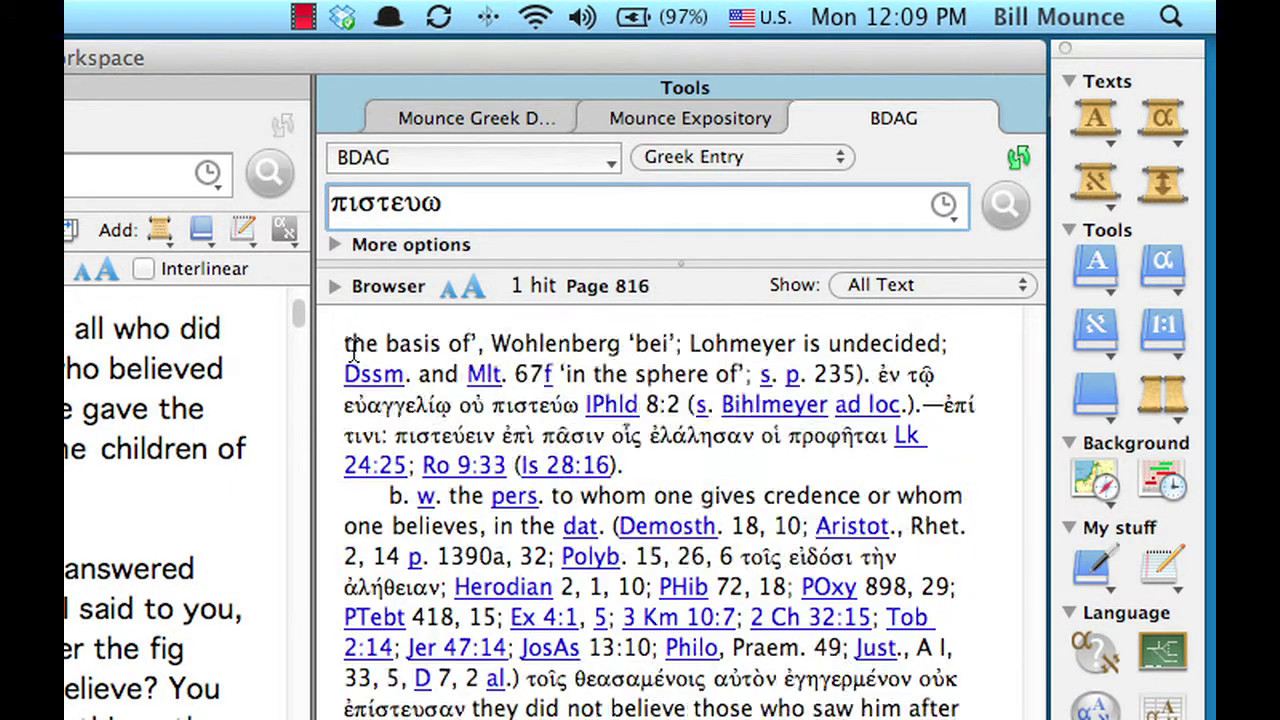
{"action": "scroll", "coordinate": [352, 343], "scroll_direction": "up", "scroll_amount": 15}
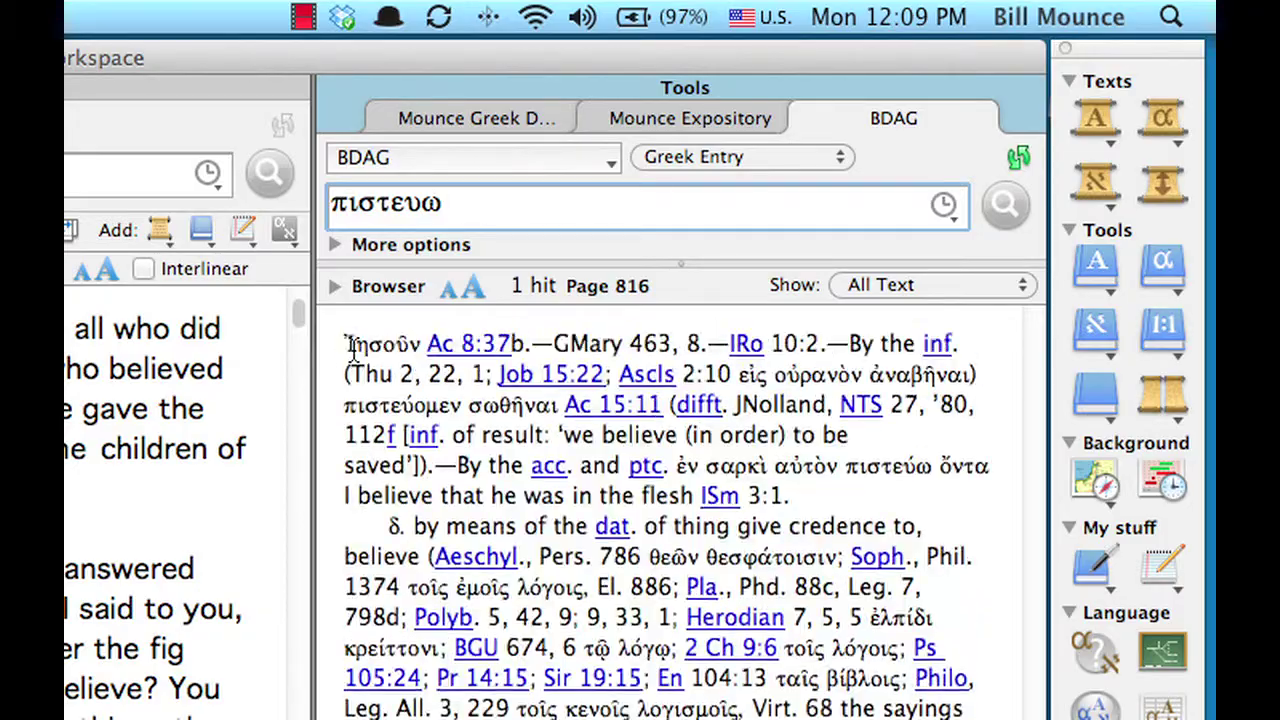
{"action": "scroll", "coordinate": [352, 343], "scroll_direction": "up", "scroll_amount": 15}
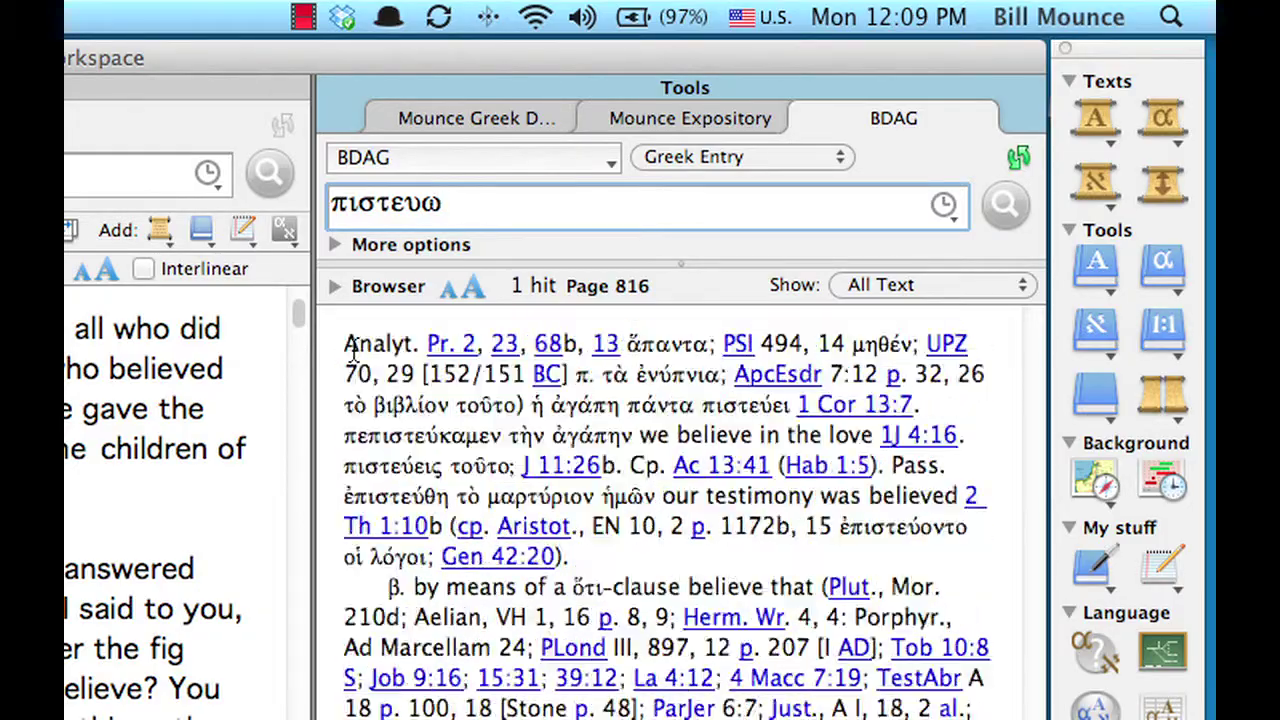
{"action": "scroll", "coordinate": [352, 343], "scroll_direction": "down", "scroll_amount": 5}
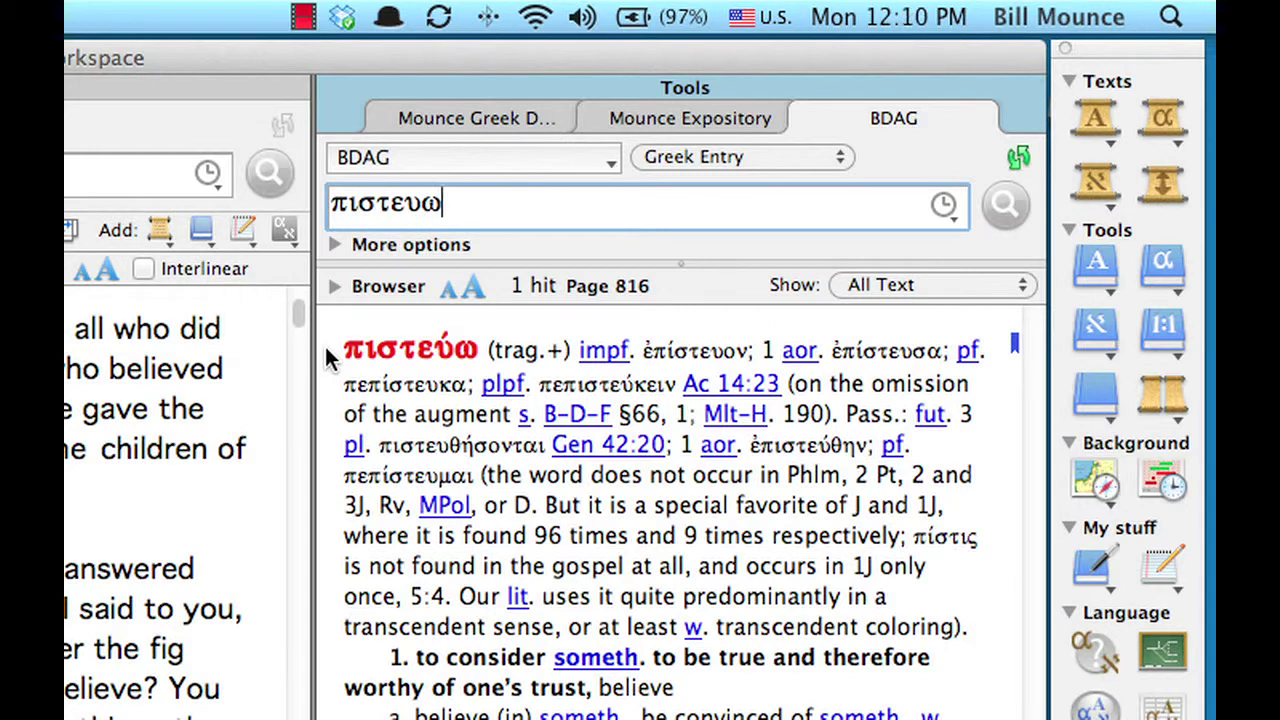
Look up the Greek entry δουλος in BDAG
{"action": "key", "text": "super+a"}
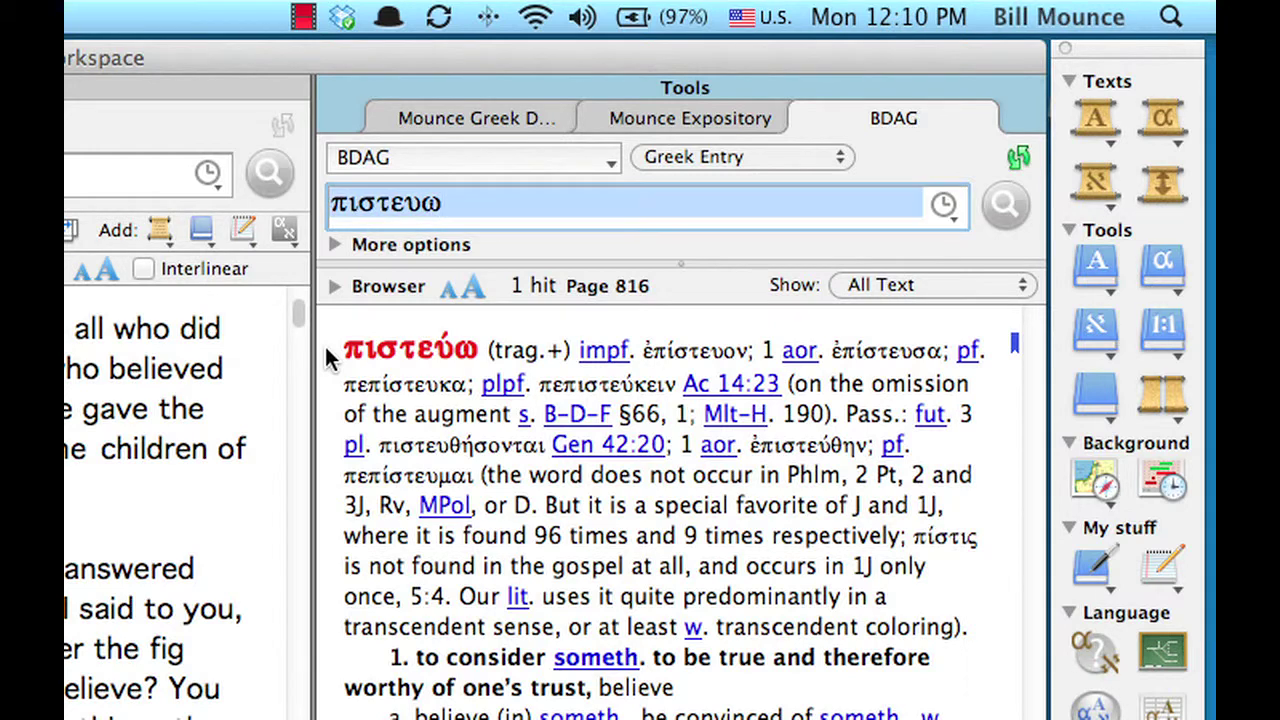
{"action": "type", "text": "δο"}
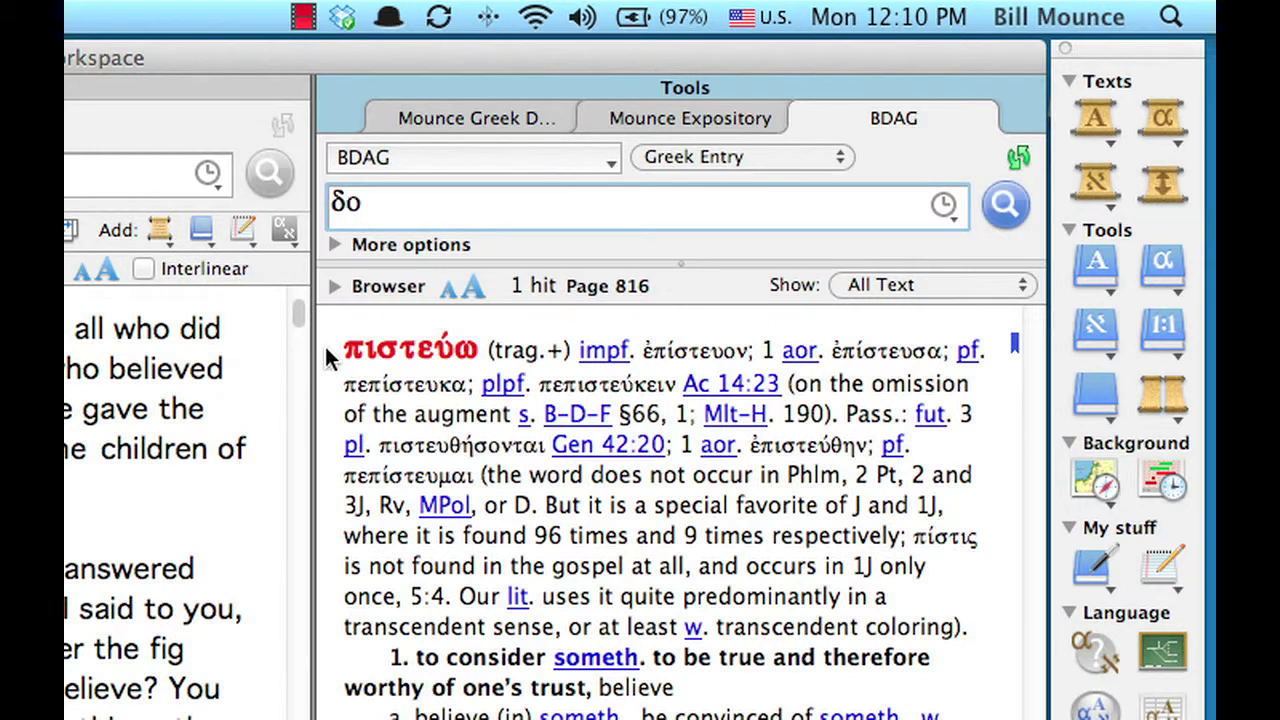
{"action": "type", "text": "υλος"}
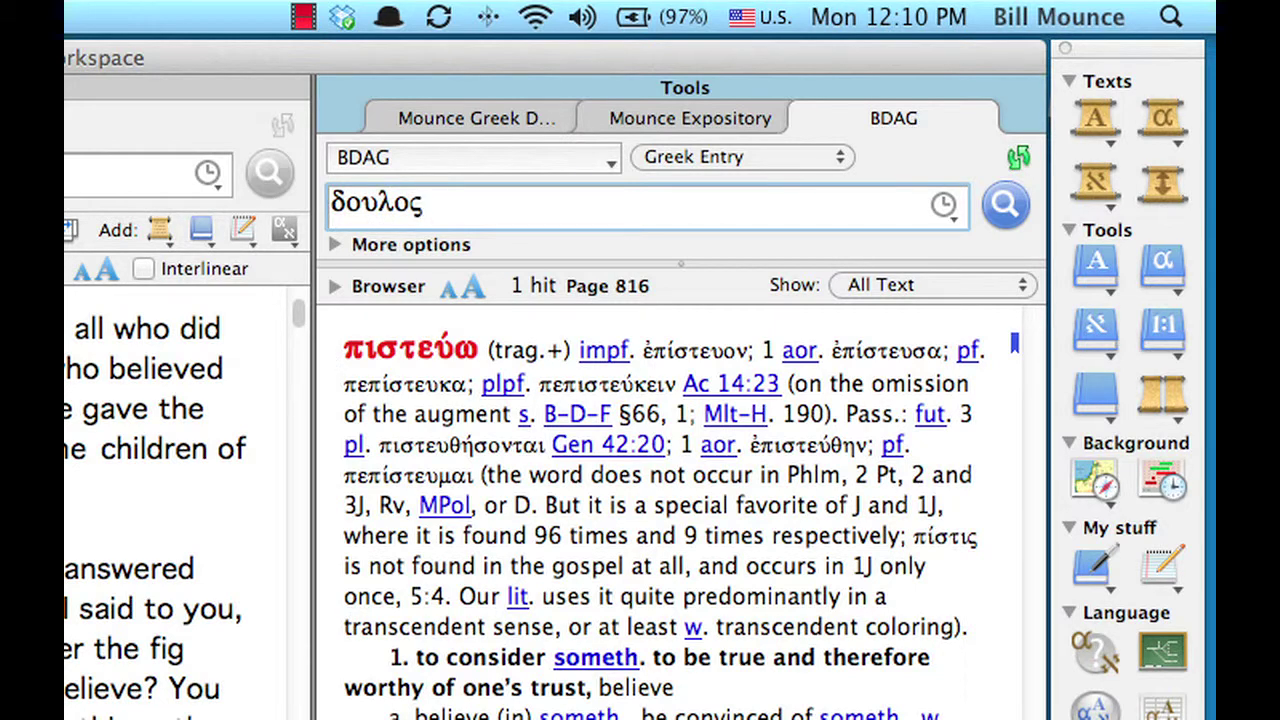
{"action": "key", "text": "Return"}
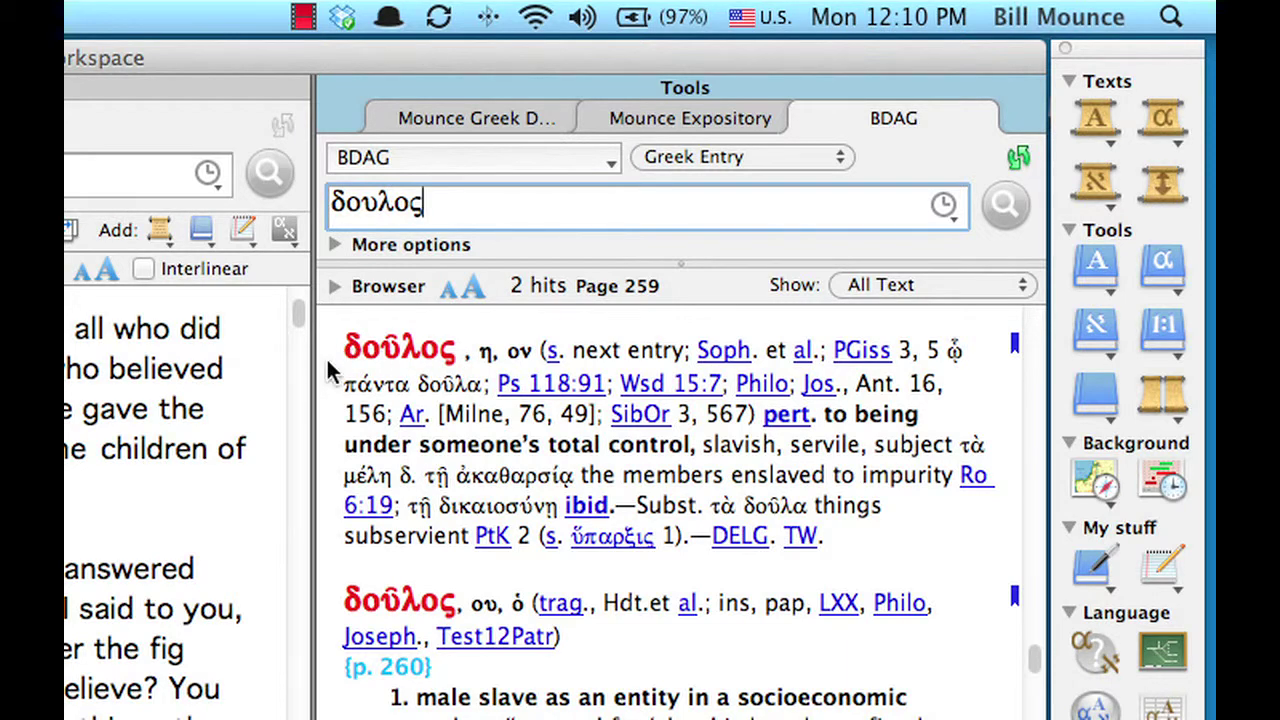
Read the BDAG entries for δοῦλος from the adjective through noun sense 1 to the positive uses under sense 2b
{"action": "scroll", "coordinate": [328, 364], "scroll_direction": "down", "scroll_amount": 1}
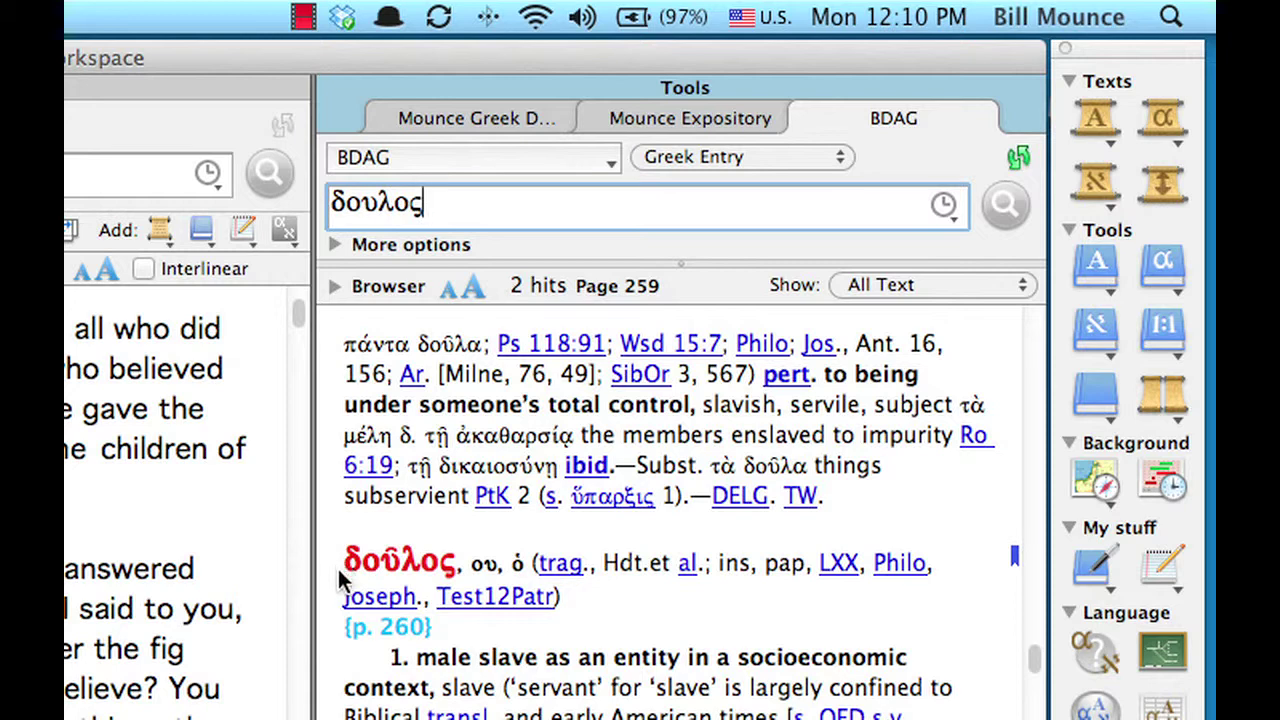
{"action": "scroll", "coordinate": [338, 569], "scroll_direction": "down", "scroll_amount": 3}
{"action": "scroll", "coordinate": [338, 569], "scroll_direction": "down", "scroll_amount": 1}
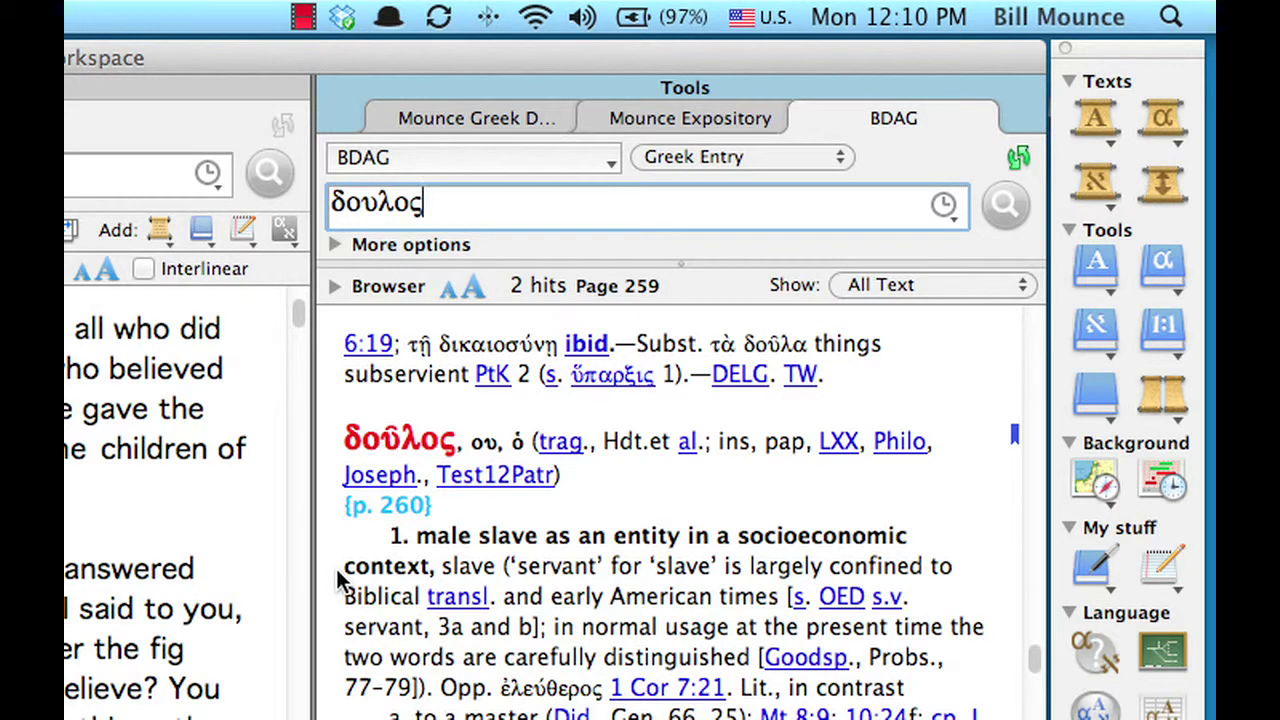
{"action": "scroll", "coordinate": [336, 569], "scroll_direction": "down", "scroll_amount": 10}
{"action": "scroll", "coordinate": [336, 569], "scroll_direction": "down", "scroll_amount": 15}
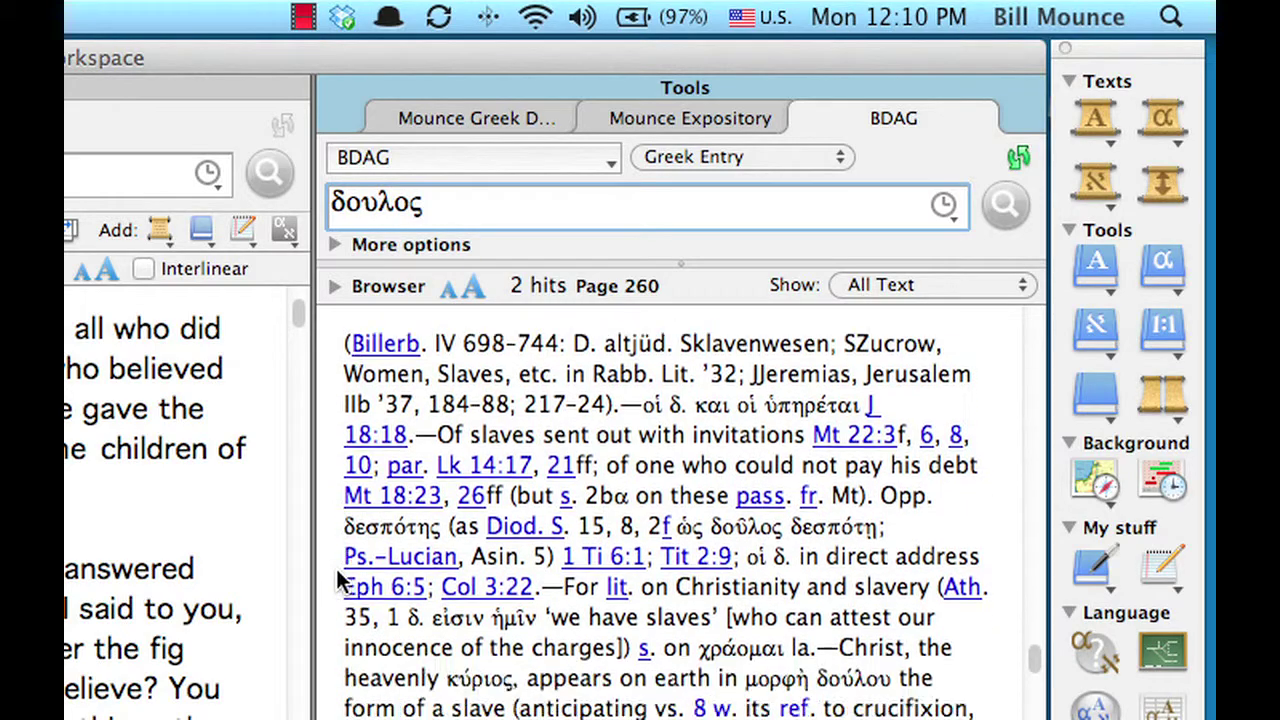
{"action": "scroll", "coordinate": [336, 566], "scroll_direction": "down", "scroll_amount": 4}
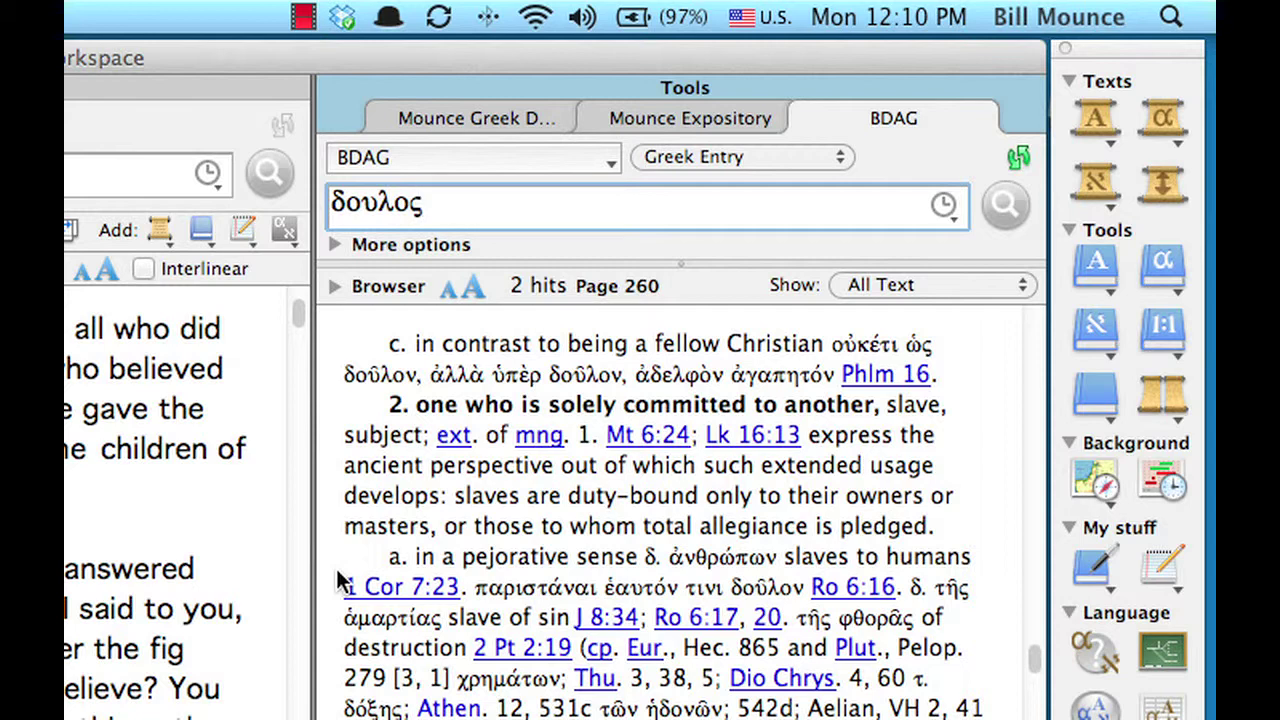
{"action": "scroll", "coordinate": [337, 569], "scroll_direction": "down", "scroll_amount": 5}
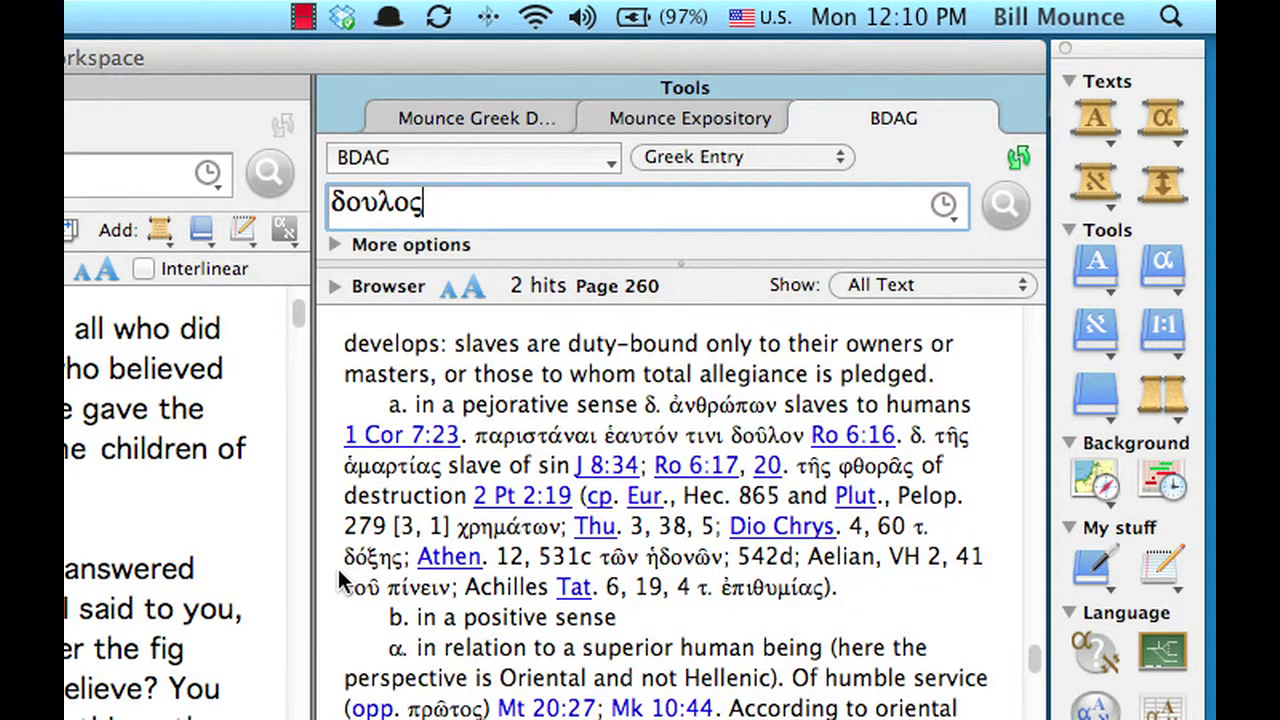
{"action": "scroll", "coordinate": [338, 569], "scroll_direction": "down", "scroll_amount": 7}
{"action": "scroll", "coordinate": [338, 578], "scroll_direction": "down", "scroll_amount": 1}
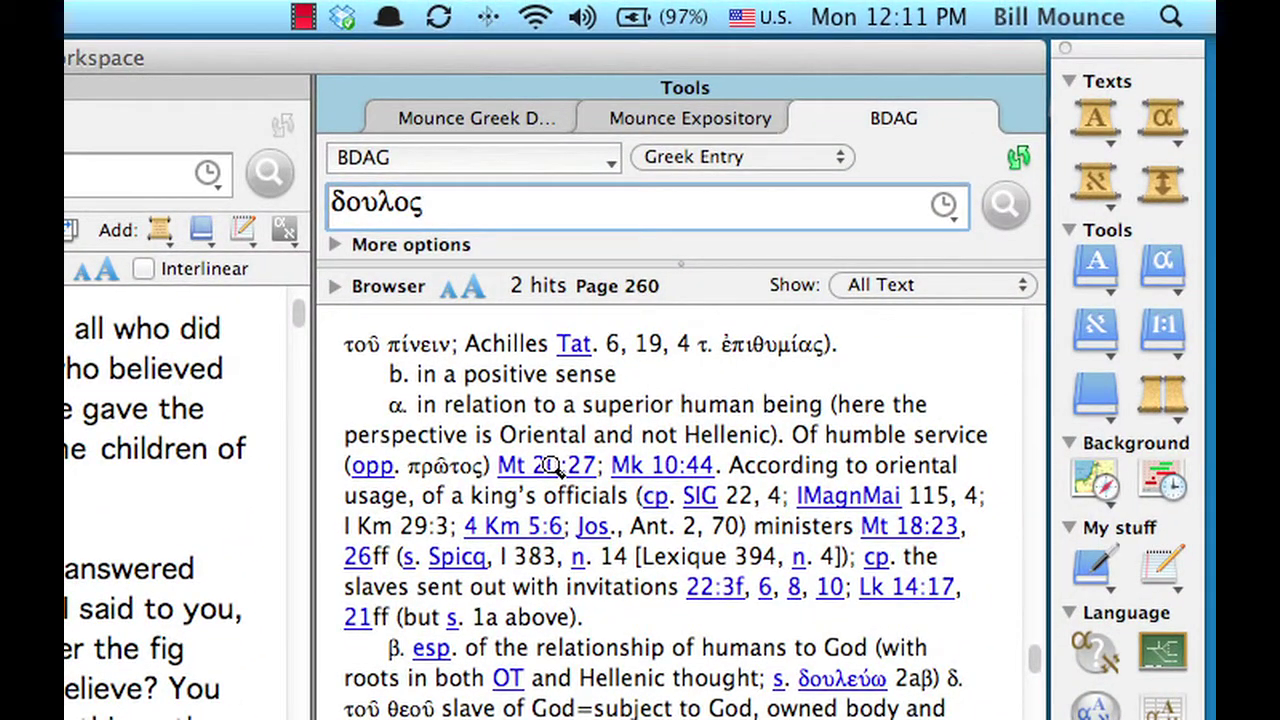
Switch the lexicon from BDAG to NIDNTT-A and look up the Greek entry παρακαλεω
{"action": "key", "text": "super+a"}
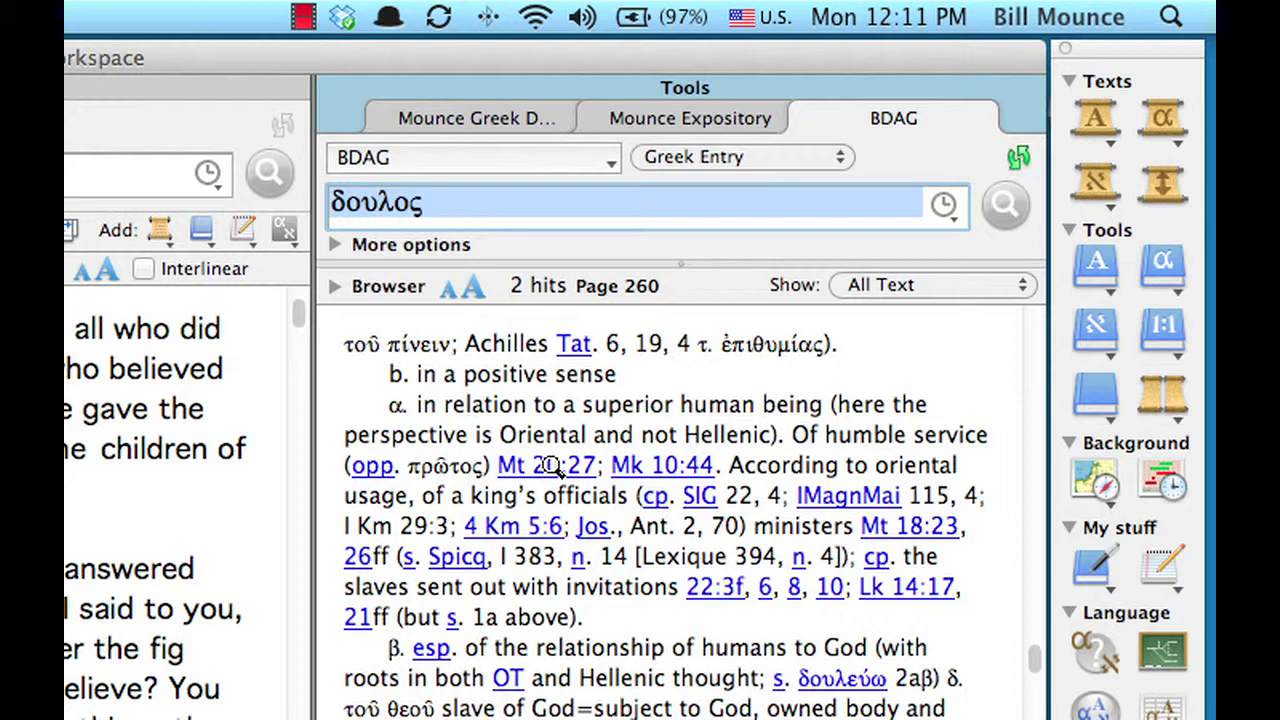
{"action": "key", "text": "BackSpace"}
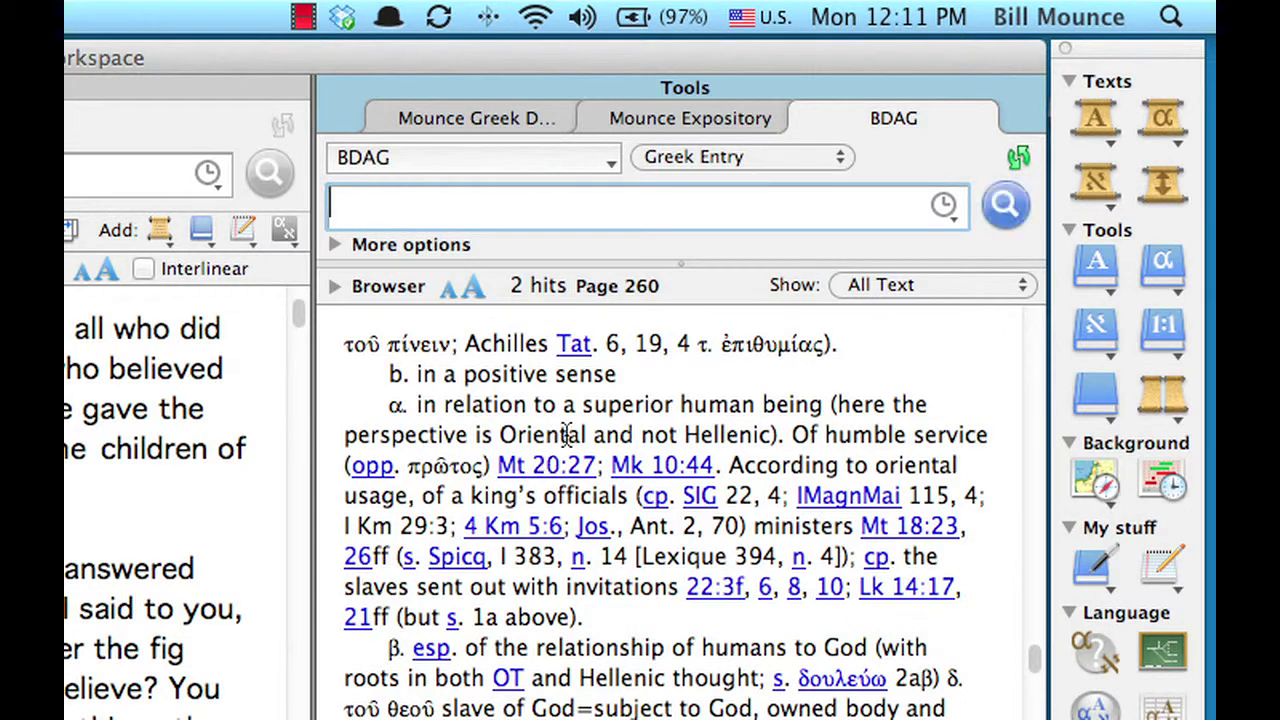
{"action": "left_click", "coordinate": [507, 155]}
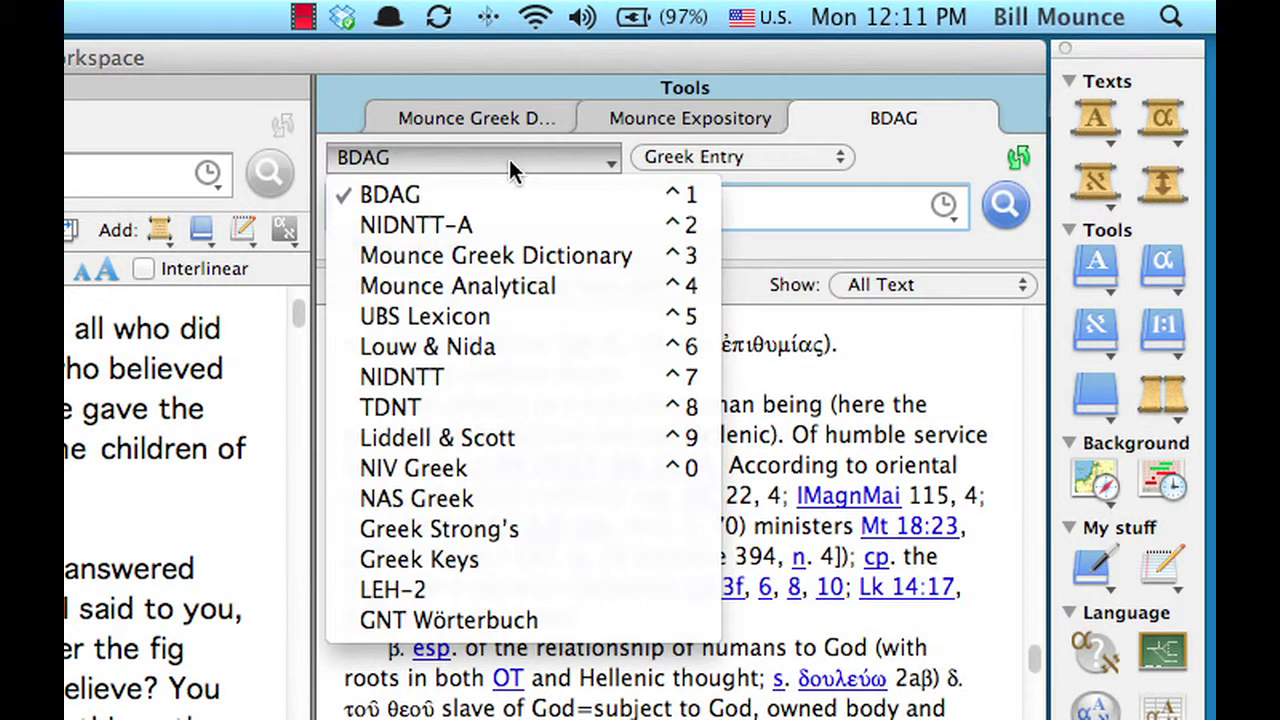
{"action": "left_click", "coordinate": [508, 222]}
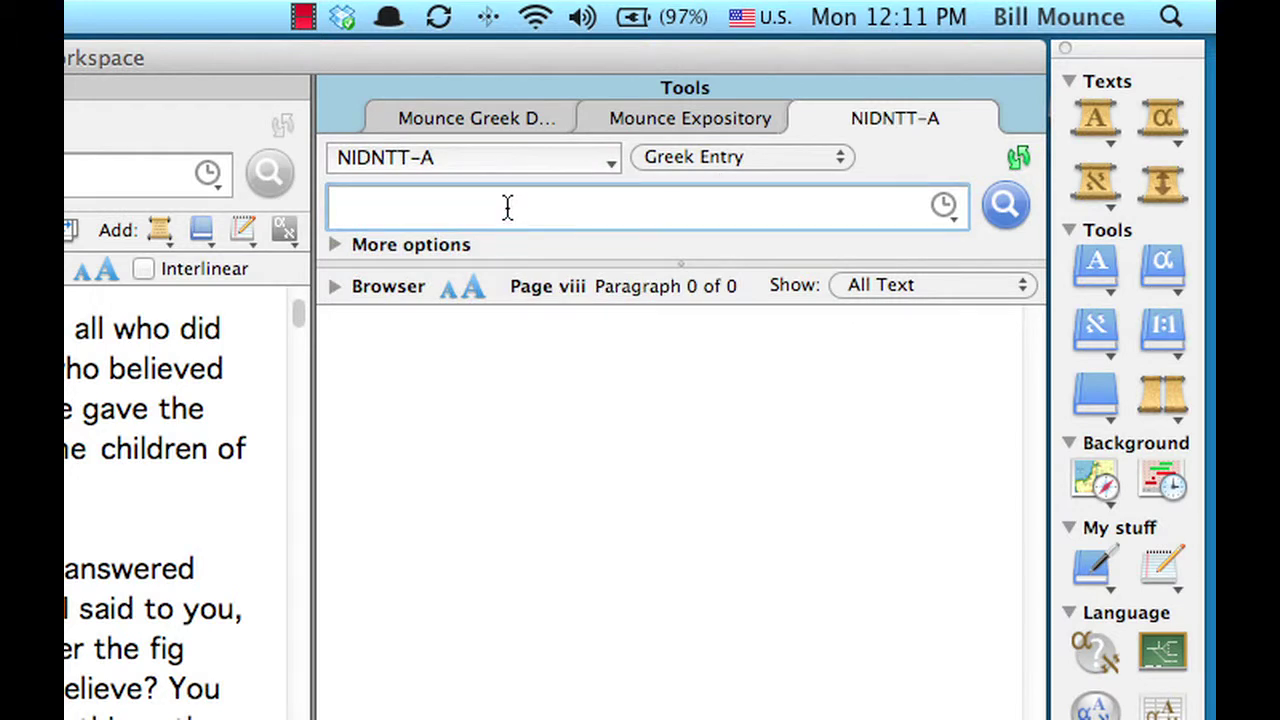
{"action": "type", "text": "παρακα"}
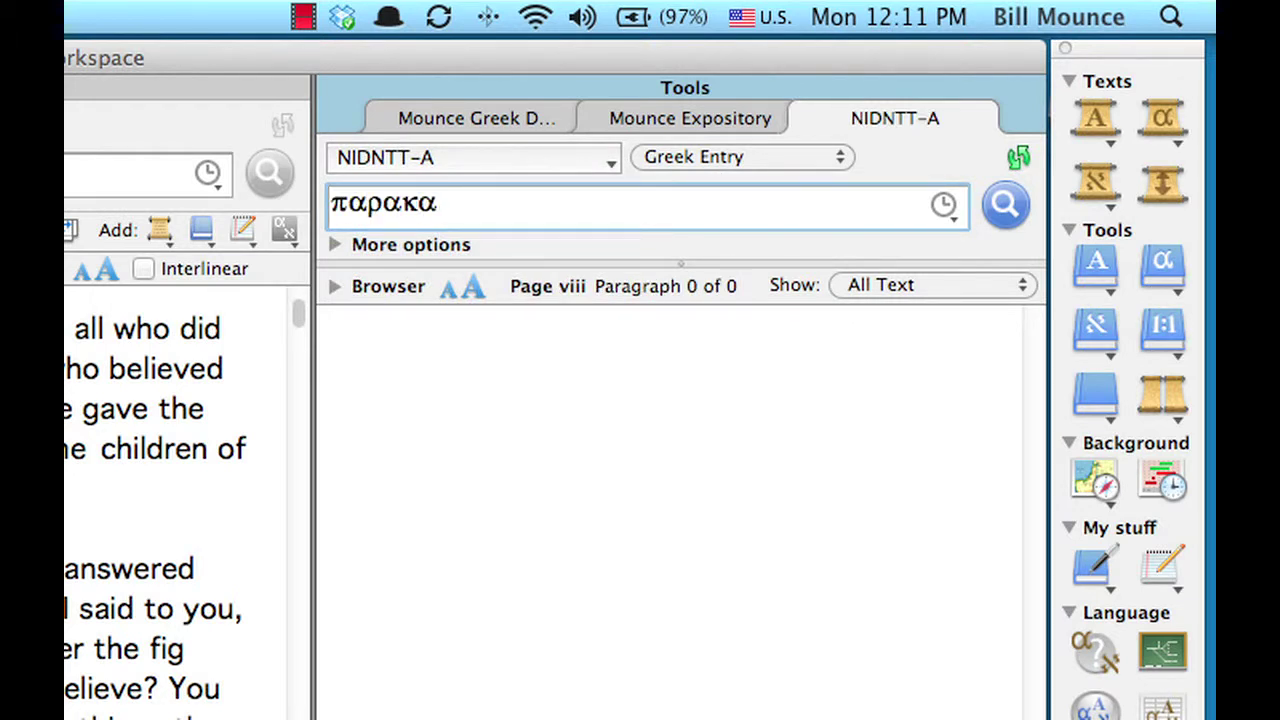
{"action": "type", "text": "λεω"}
{"action": "key", "text": "Return"}
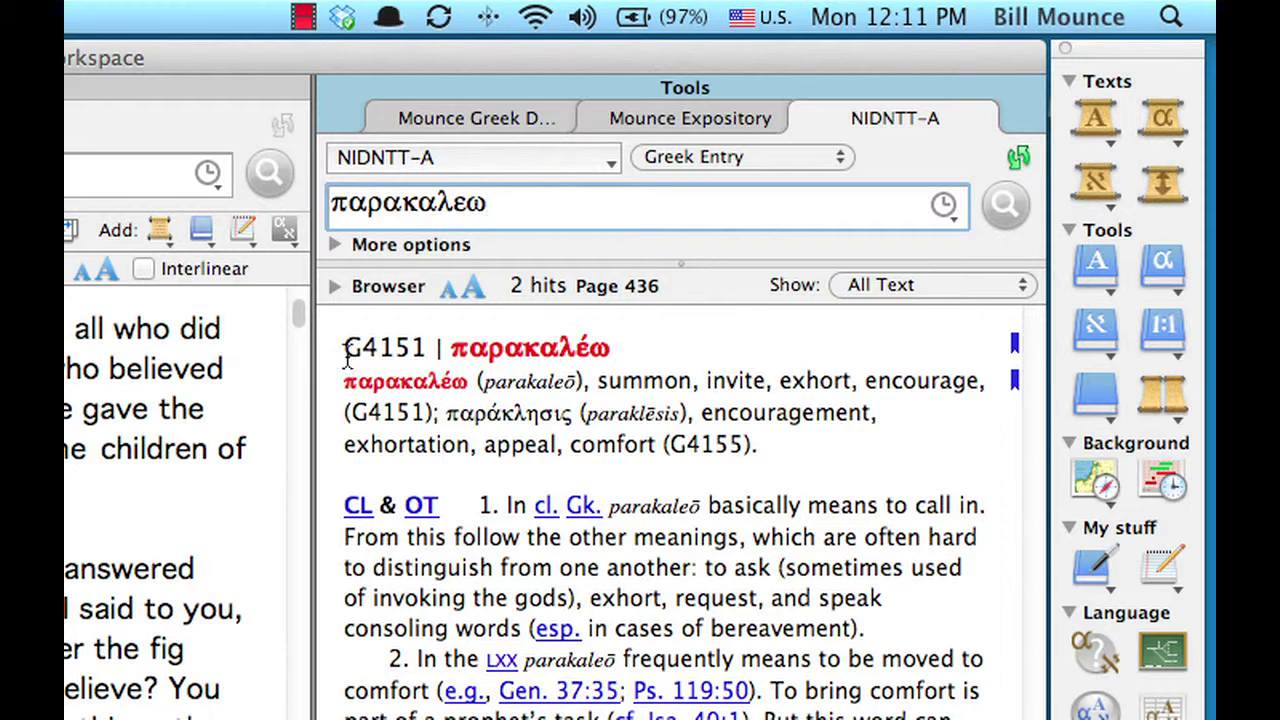
Review the NIDNTT-A entry for παρακαλέω from the related noun παράκλησις through CL & OT to the NT section
{"action": "double_click", "coordinate": [480, 420]}
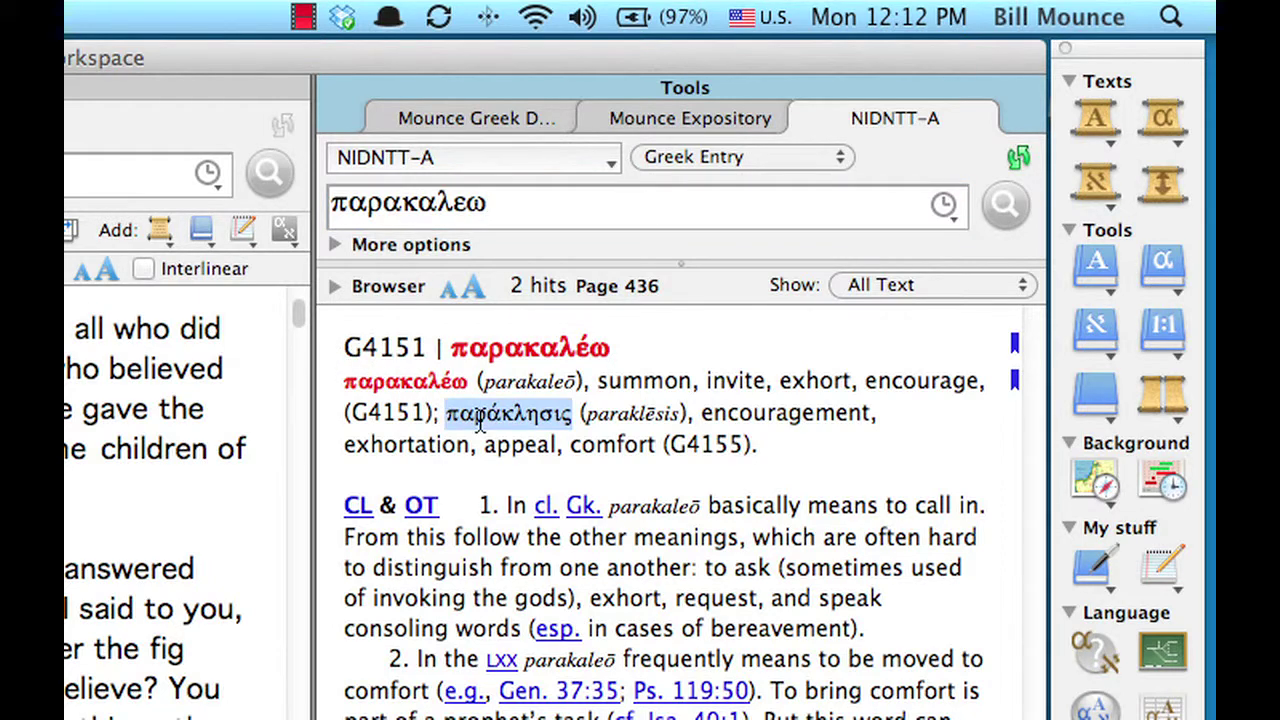
{"action": "left_click_drag", "start_coordinate": [480, 420], "coordinate": [452, 425]}
{"action": "left_click_drag", "start_coordinate": [452, 425], "coordinate": [450, 428]}
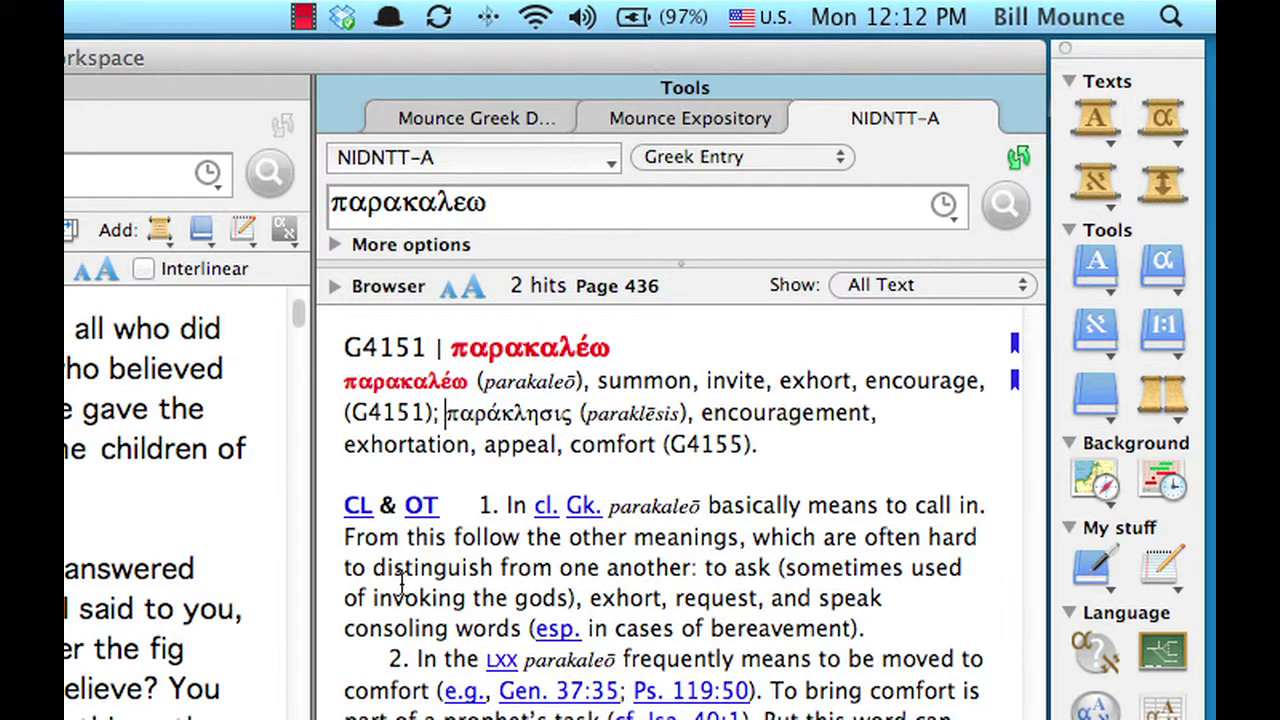
{"action": "scroll", "coordinate": [403, 580], "scroll_direction": "down", "scroll_amount": 20}
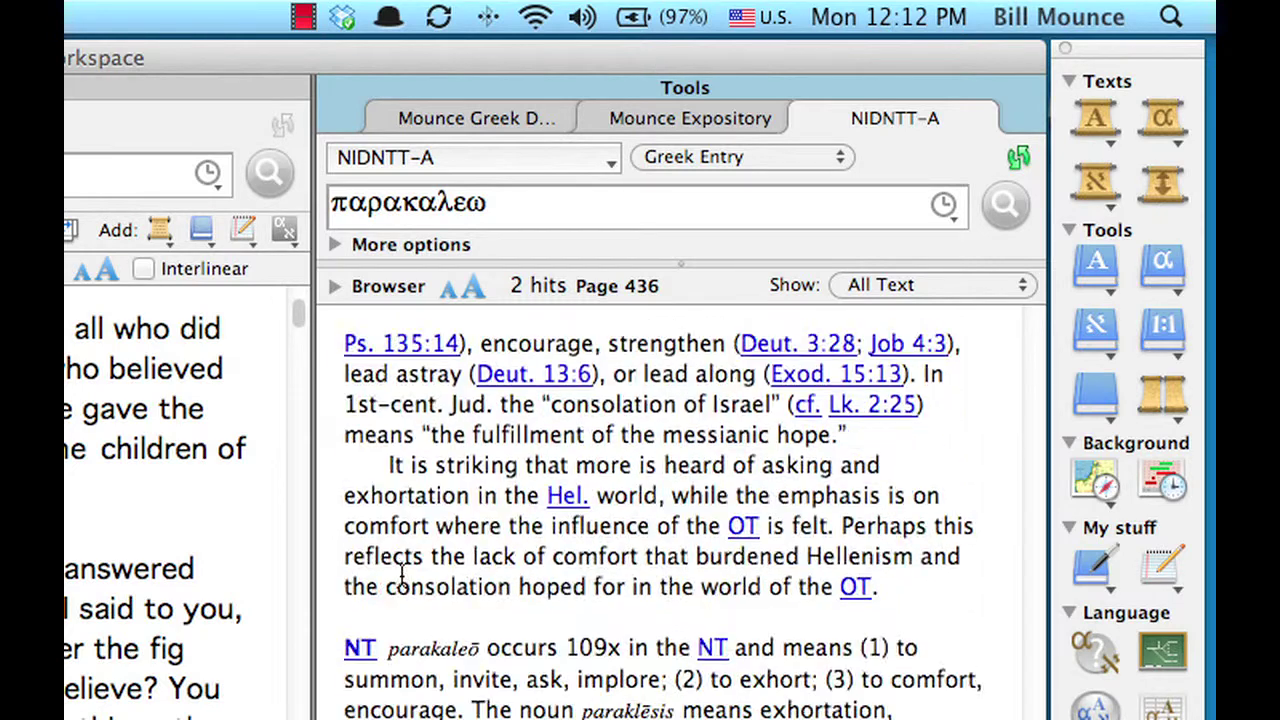
{"action": "scroll", "coordinate": [403, 575], "scroll_direction": "down", "scroll_amount": 5}
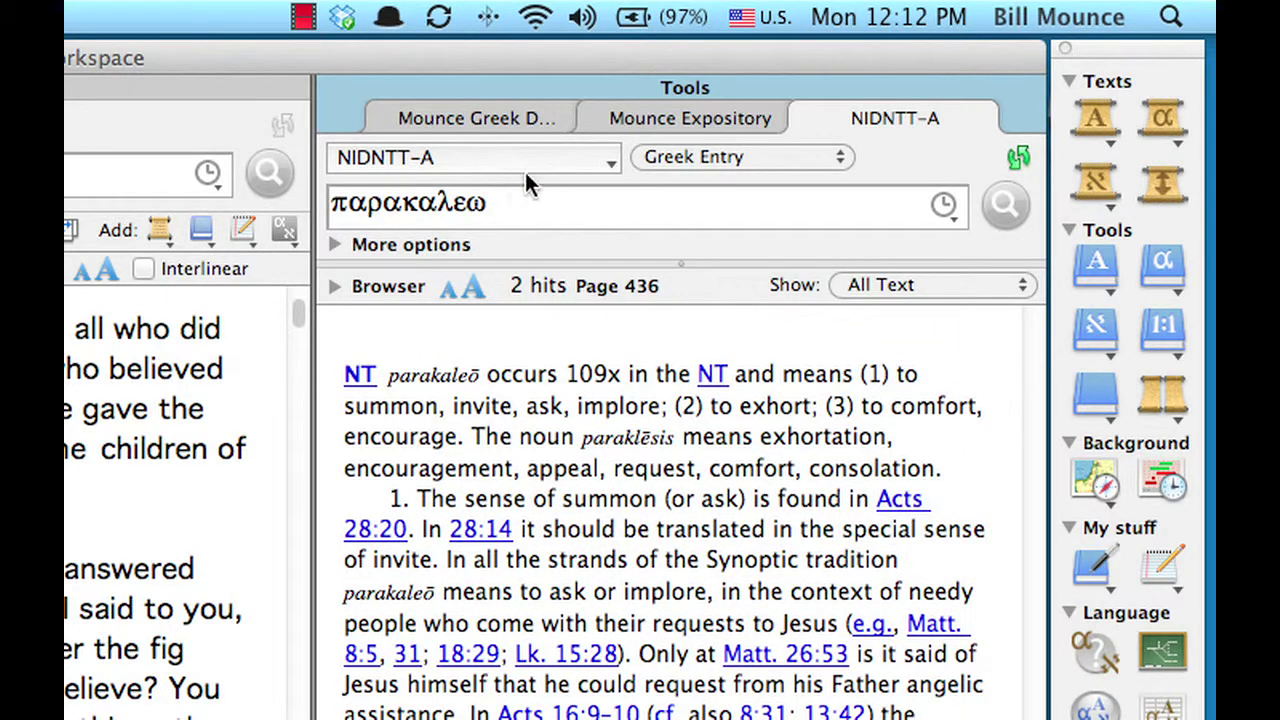
Look up παρακαλεω in the Mounce Greek Dictionary instead of NIDNTT-A, and close that dictionary tab after reading the entry
{"action": "left_click", "coordinate": [565, 157]}
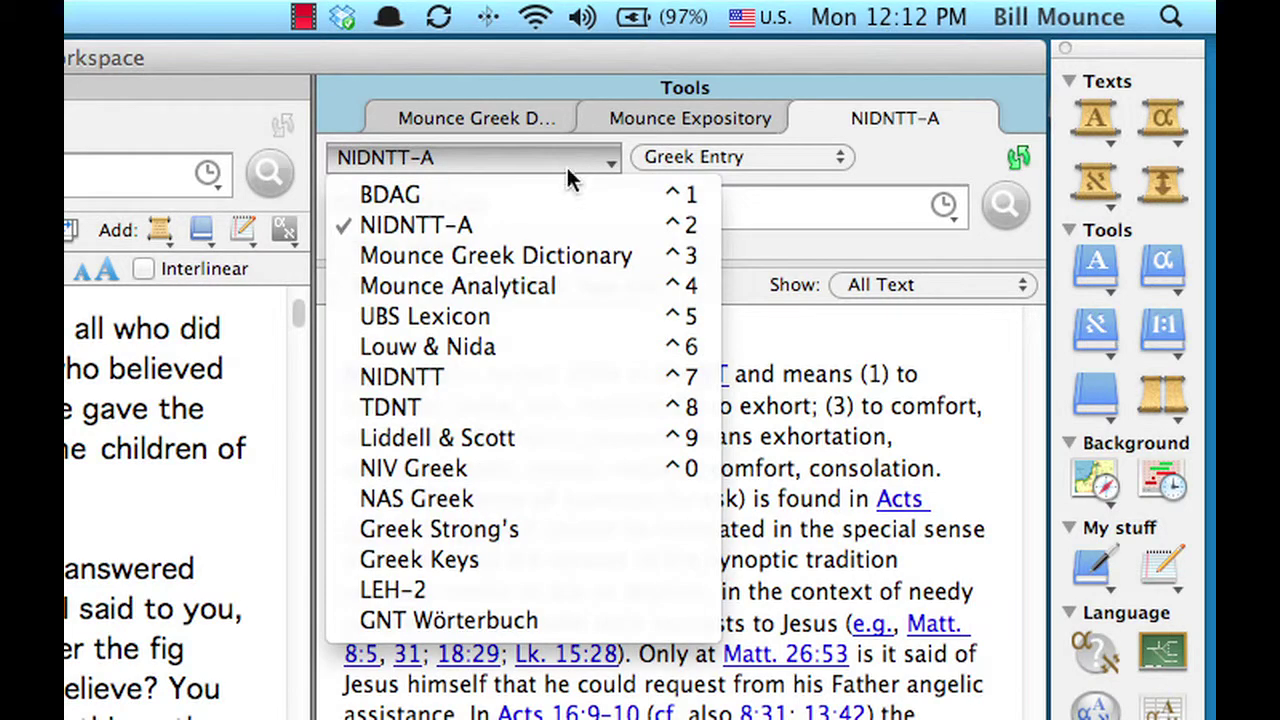
{"action": "left_click", "coordinate": [572, 257]}
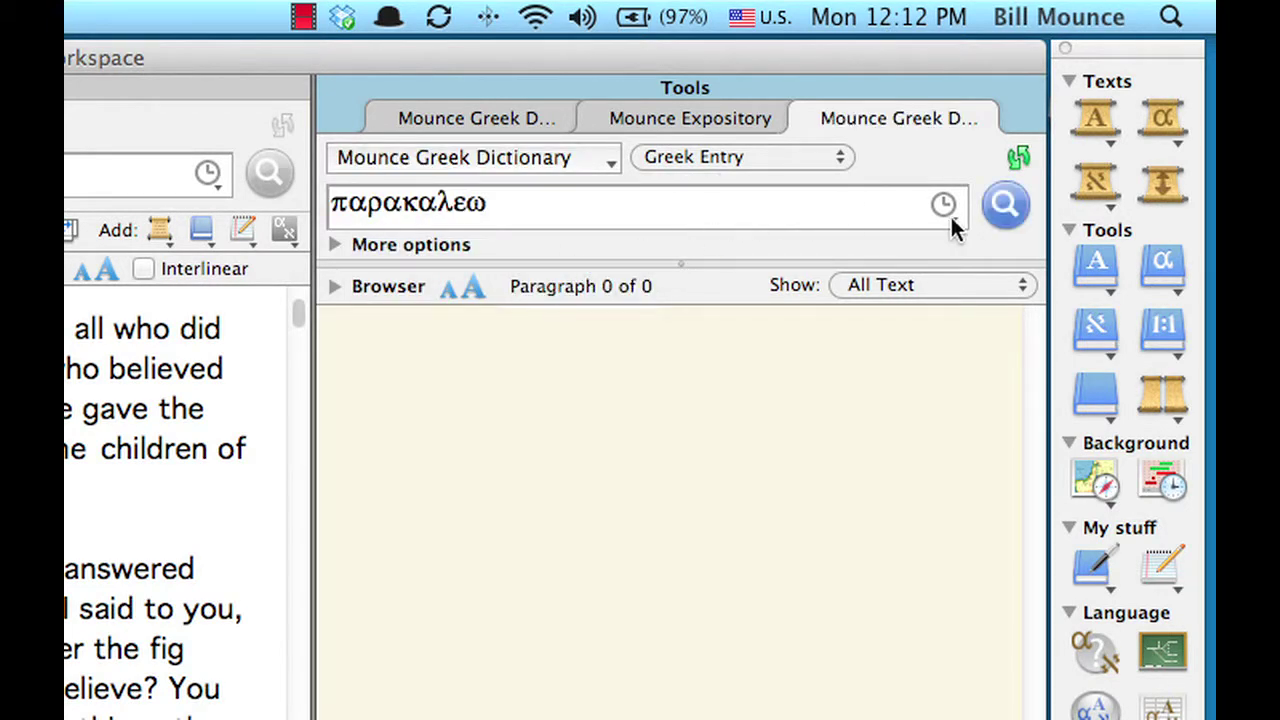
{"action": "left_click", "coordinate": [1003, 207]}
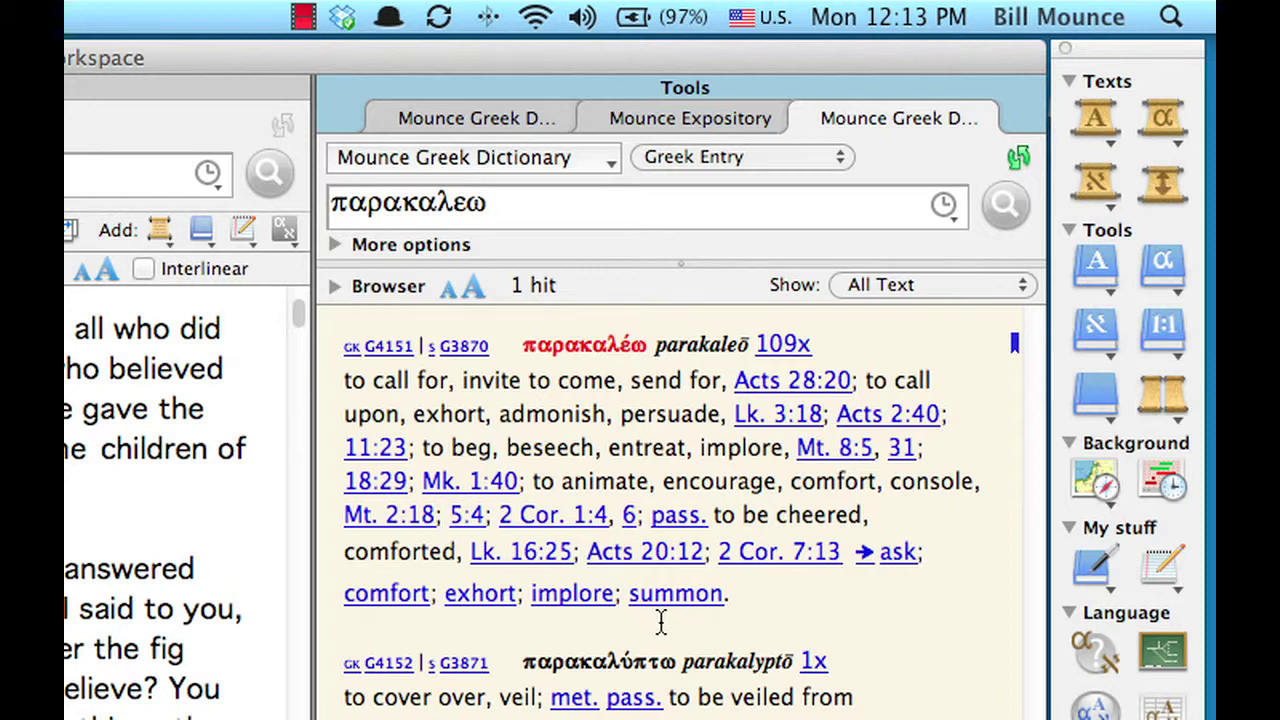
{"action": "left_click", "coordinate": [806, 117]}
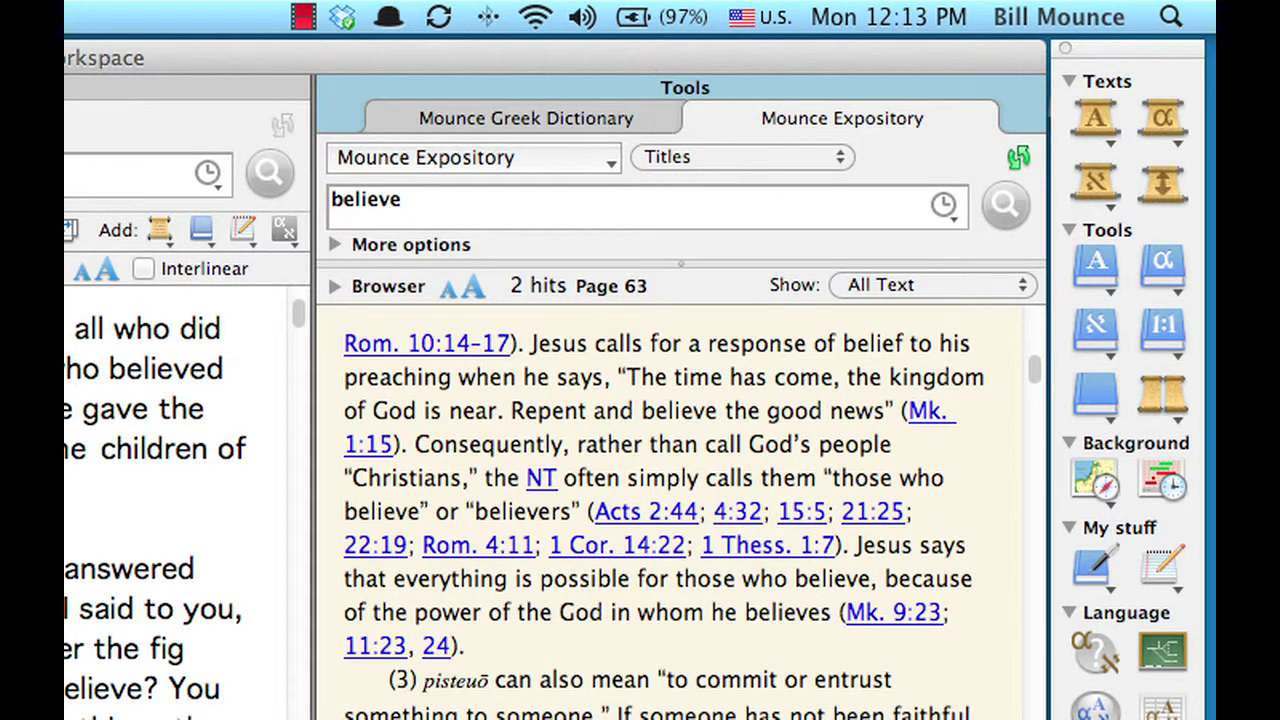
Change the GNT-T search from words to verses and display Jn 3.15 in the parallel texts
{"action": "left_click", "coordinate": [150, 173]}
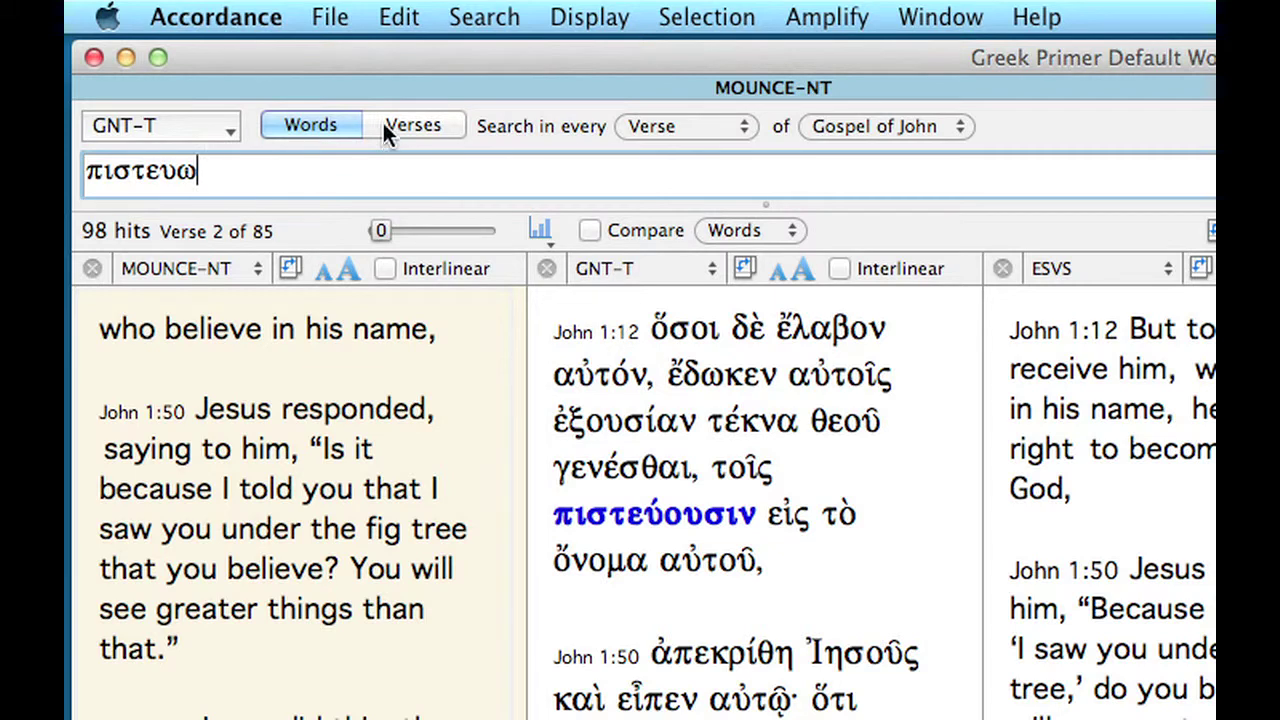
{"action": "left_click", "coordinate": [377, 126]}
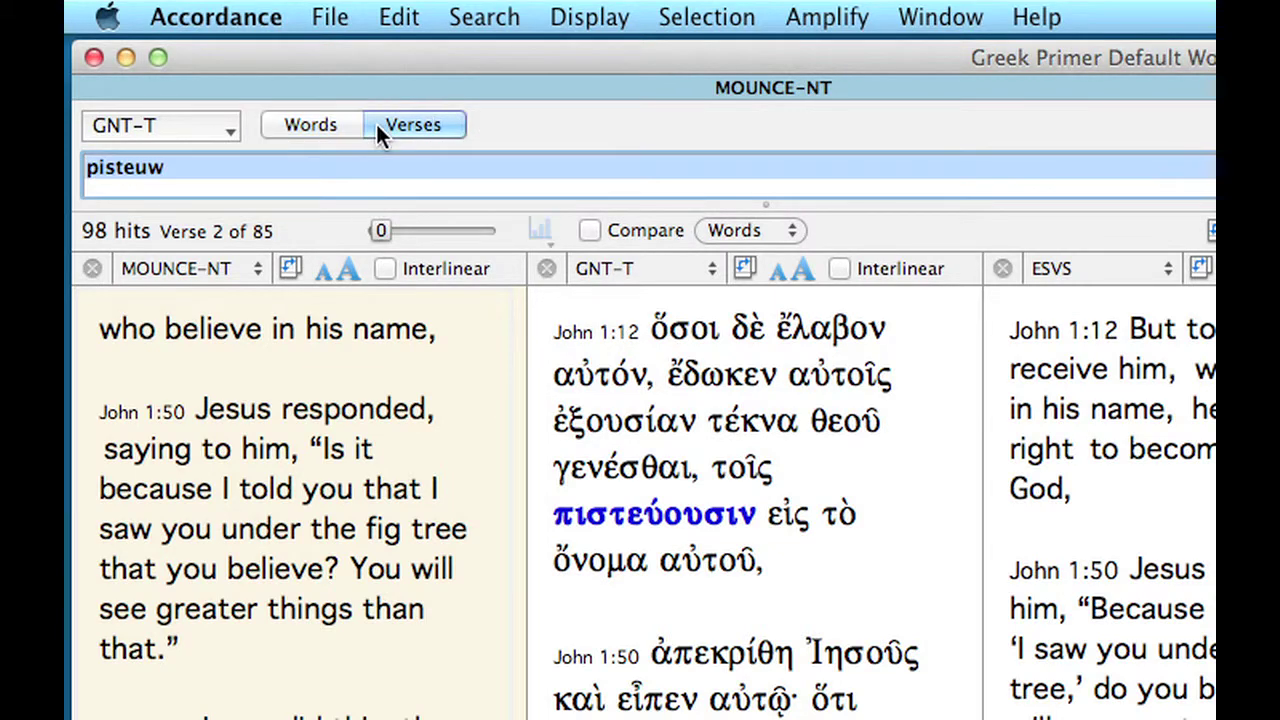
{"action": "type", "text": "J"}
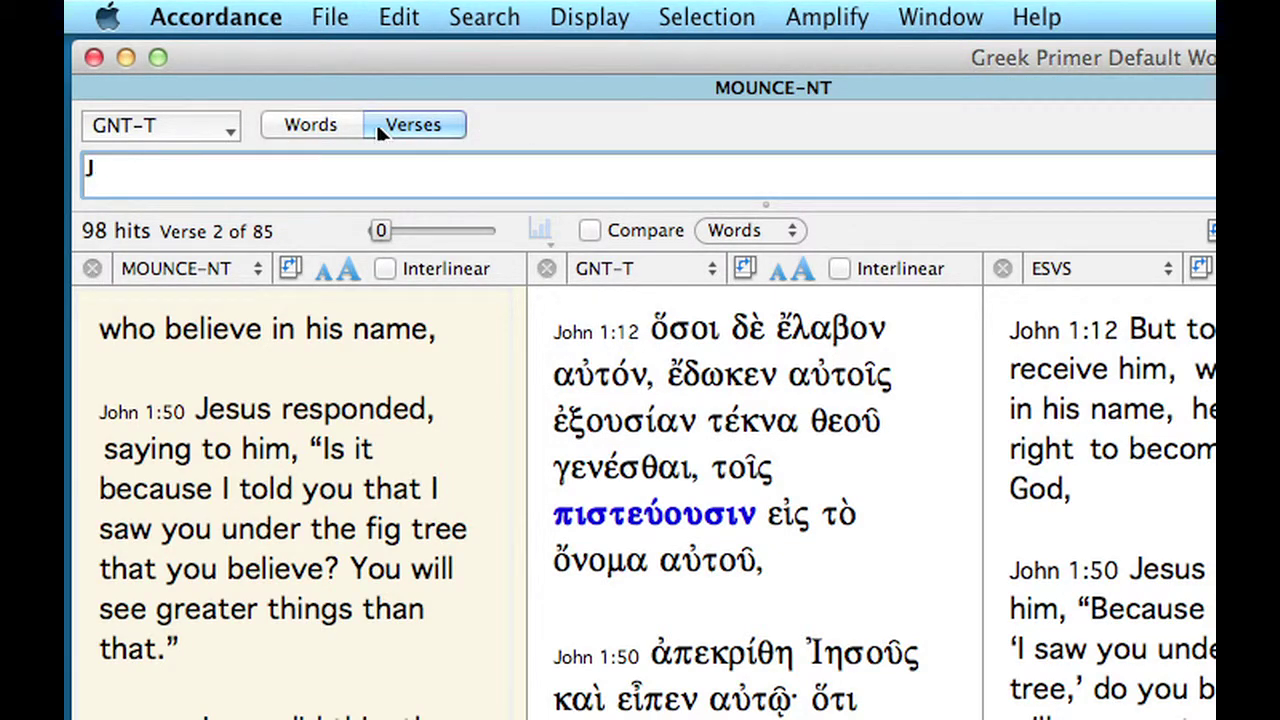
{"action": "type", "text": "n 3.15"}
{"action": "key", "text": "Return"}
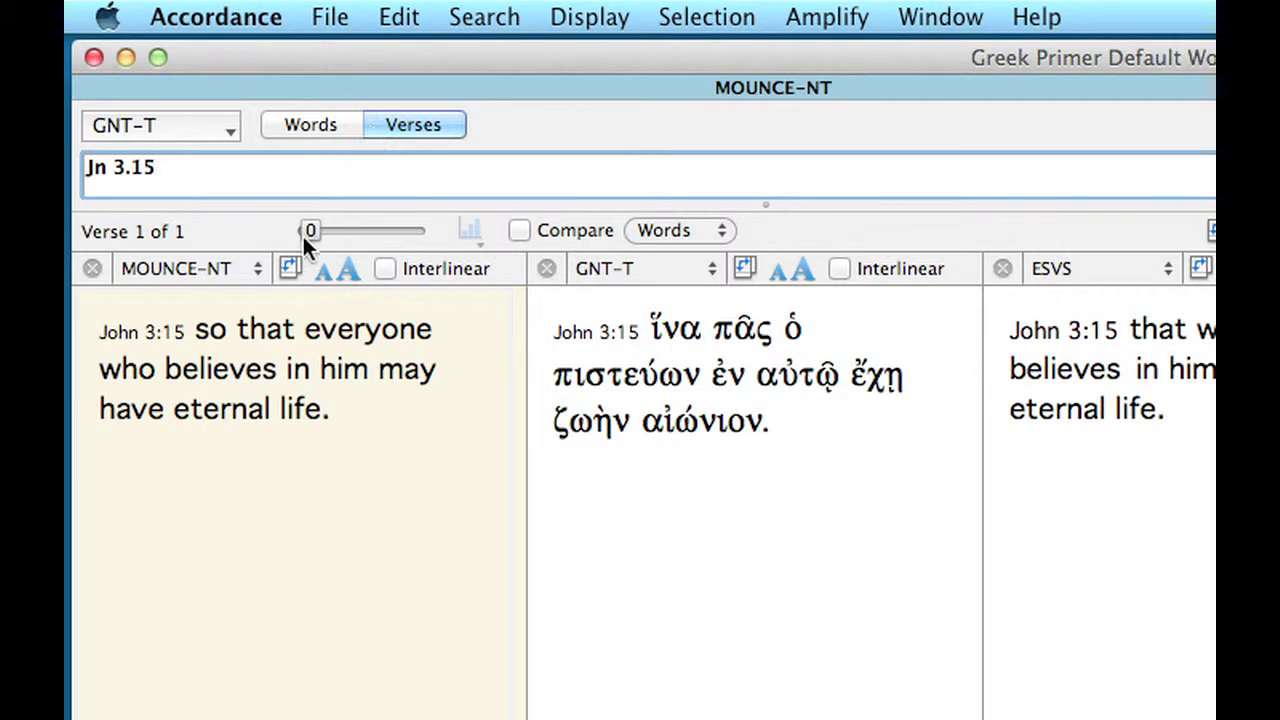
Widen the context around John 3:15 to 2 verses to view the surrounding passage, and set it back to 0
{"action": "mouse_move", "coordinate": [256, 372]}
{"action": "left_click_drag", "start_coordinate": [308, 231], "coordinate": [338, 231]}
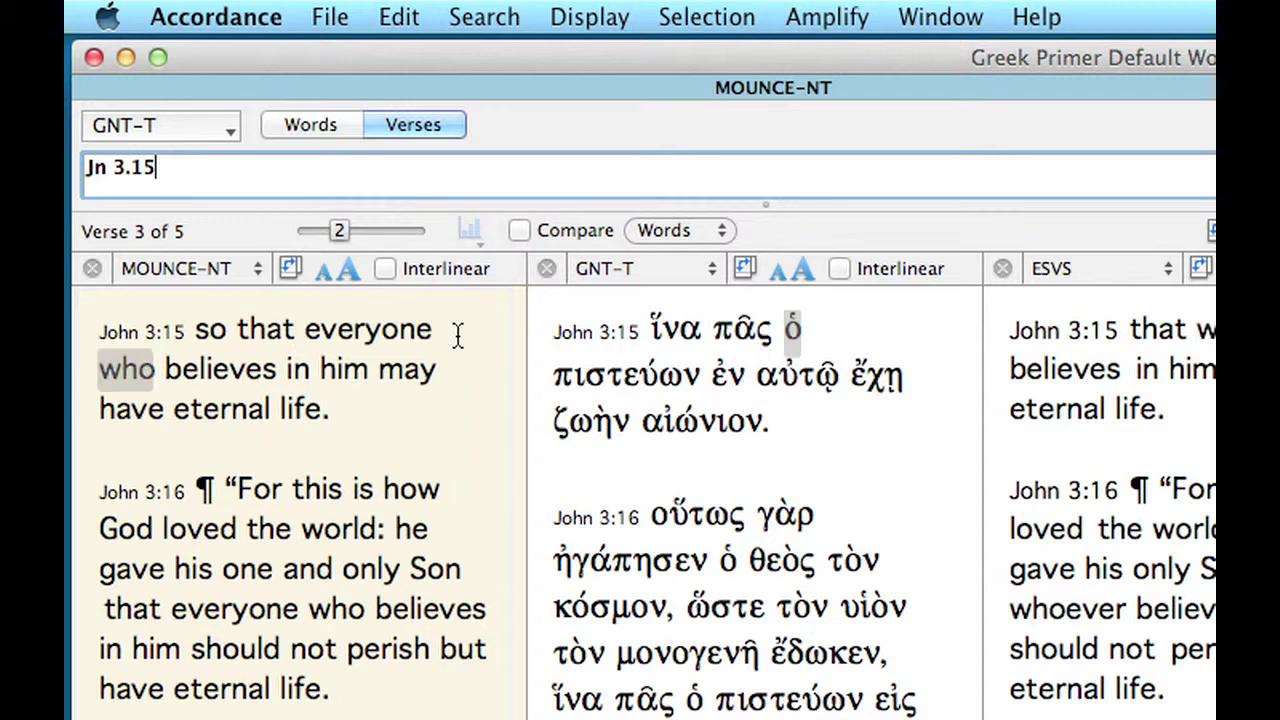
{"action": "scroll", "coordinate": [458, 335], "scroll_direction": "up", "scroll_amount": 5}
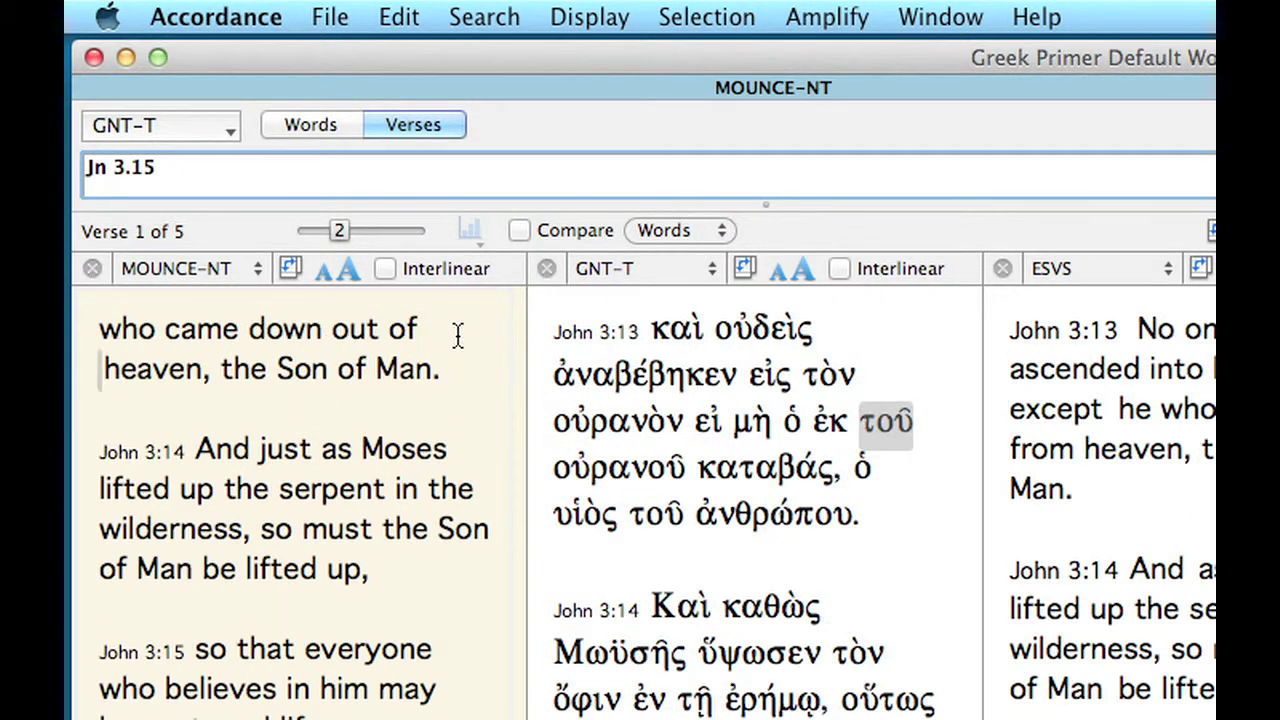
{"action": "scroll", "coordinate": [458, 335], "scroll_direction": "up", "scroll_amount": 2}
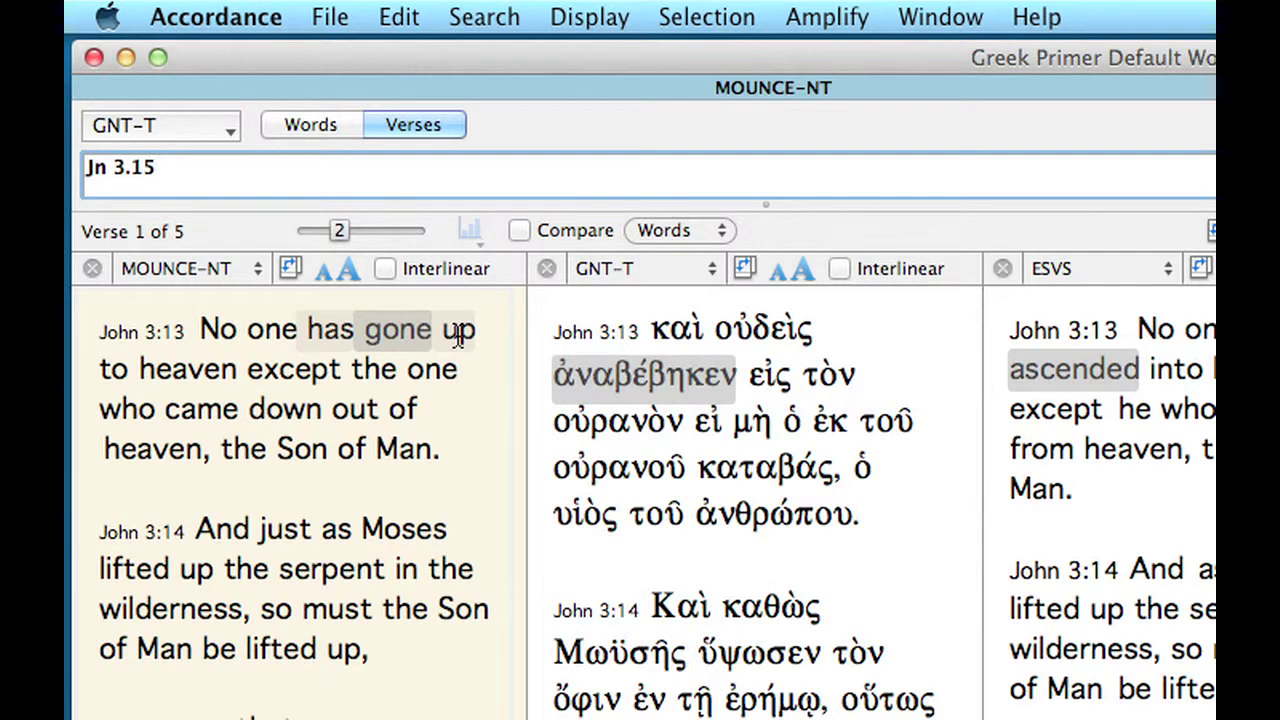
{"action": "scroll", "coordinate": [458, 335], "scroll_direction": "down", "scroll_amount": 5}
{"action": "scroll", "coordinate": [458, 335], "scroll_direction": "down", "scroll_amount": 3}
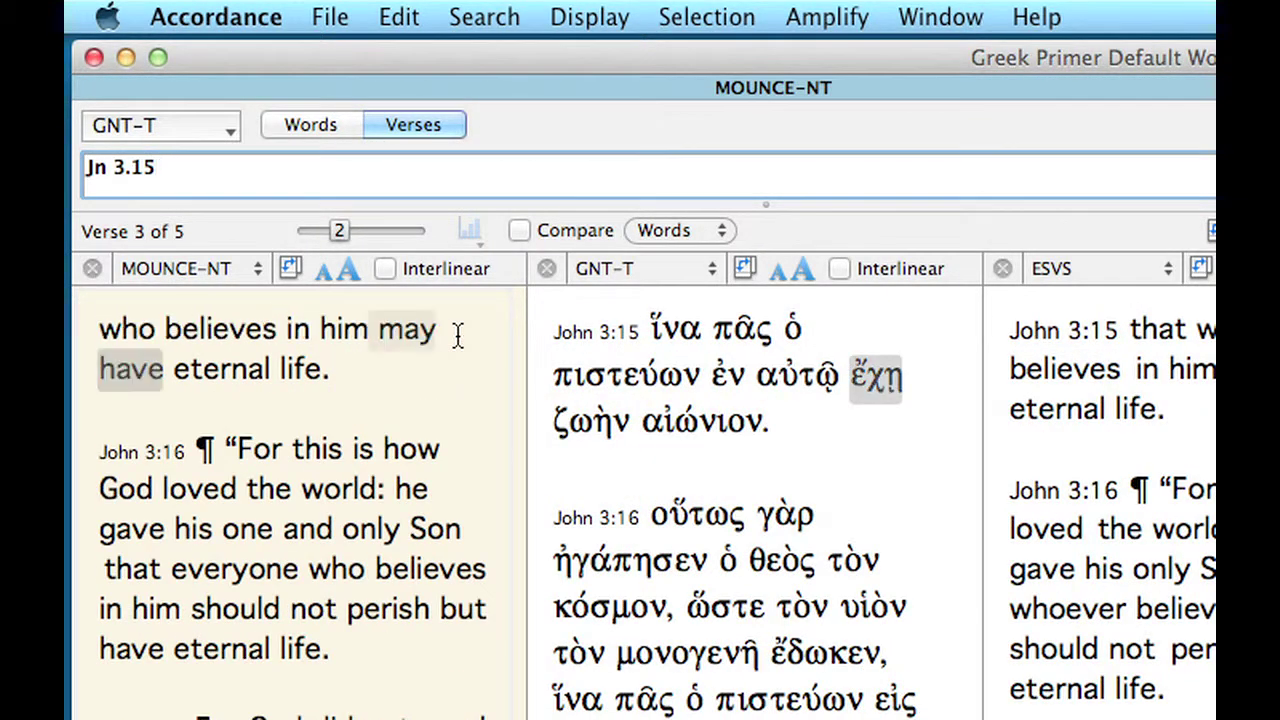
{"action": "scroll", "coordinate": [458, 335], "scroll_direction": "up", "scroll_amount": 2}
{"action": "left_click_drag", "start_coordinate": [339, 229], "coordinate": [267, 225]}
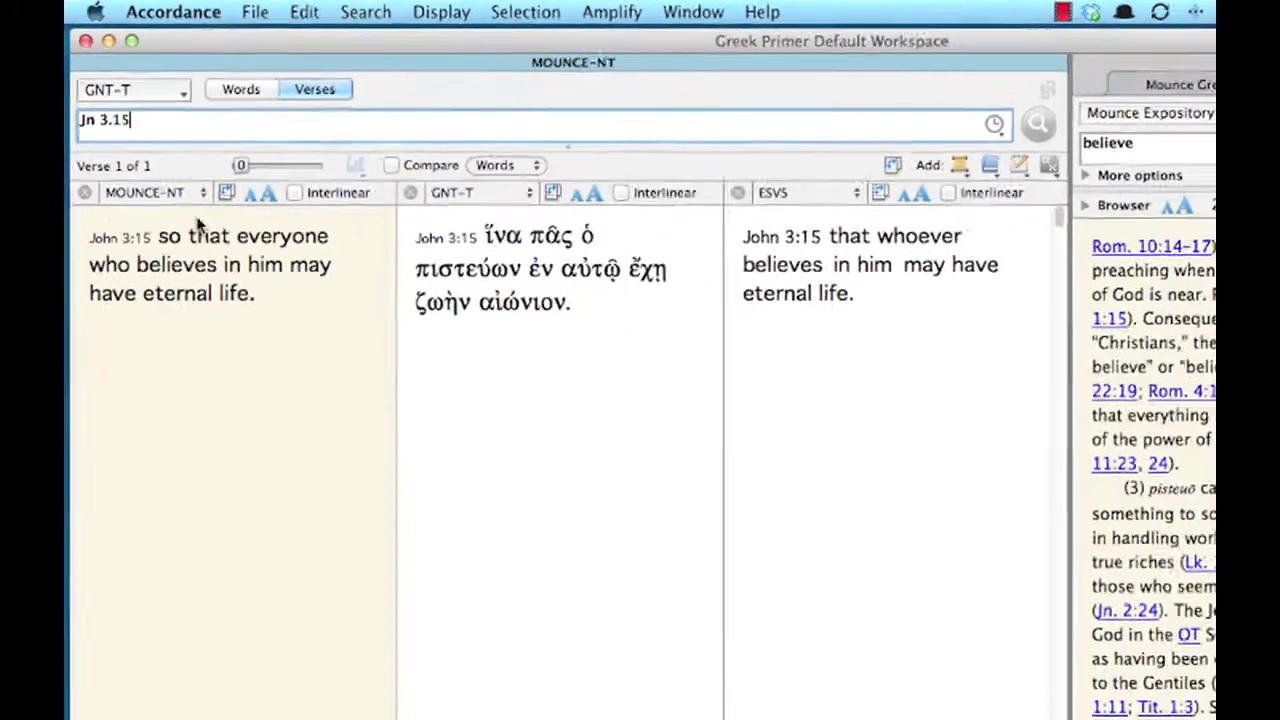
Open the full MOUNCE-NT text around John 3:15 in a separate tab alongside GNT-T and ESVS
{"action": "mouse_move", "coordinate": [228, 370]}
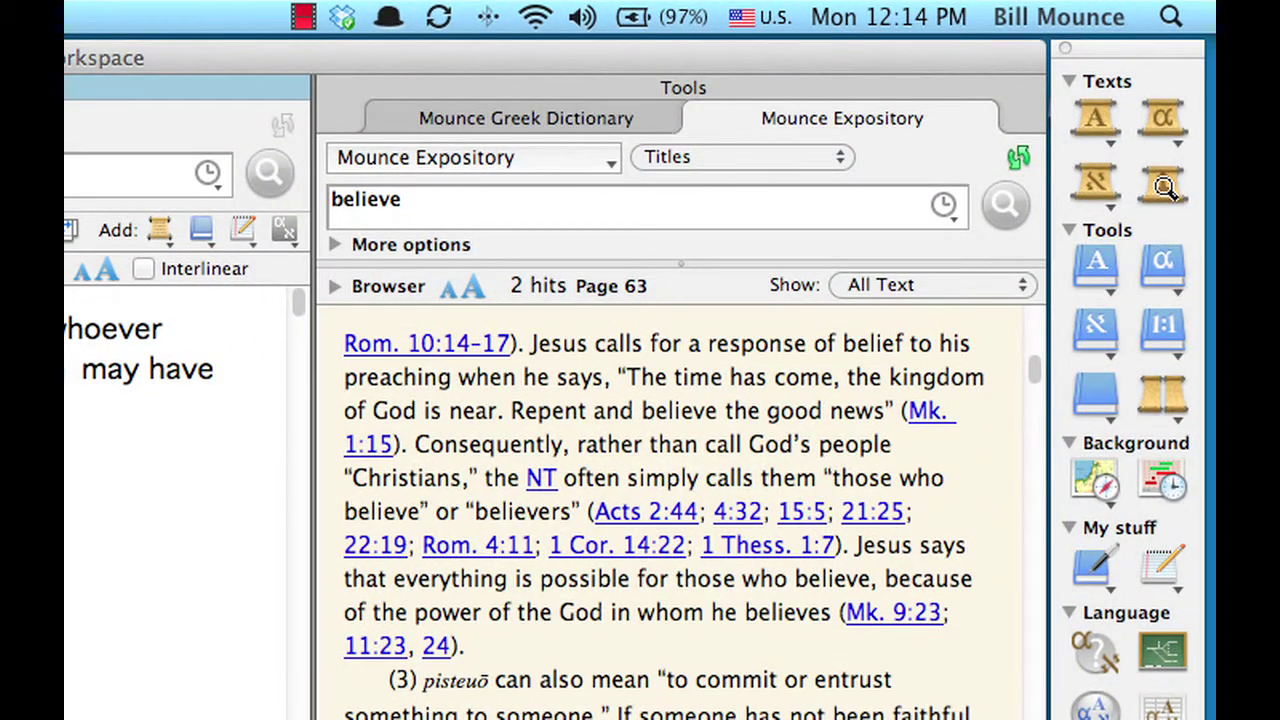
{"action": "left_click", "coordinate": [1163, 186]}
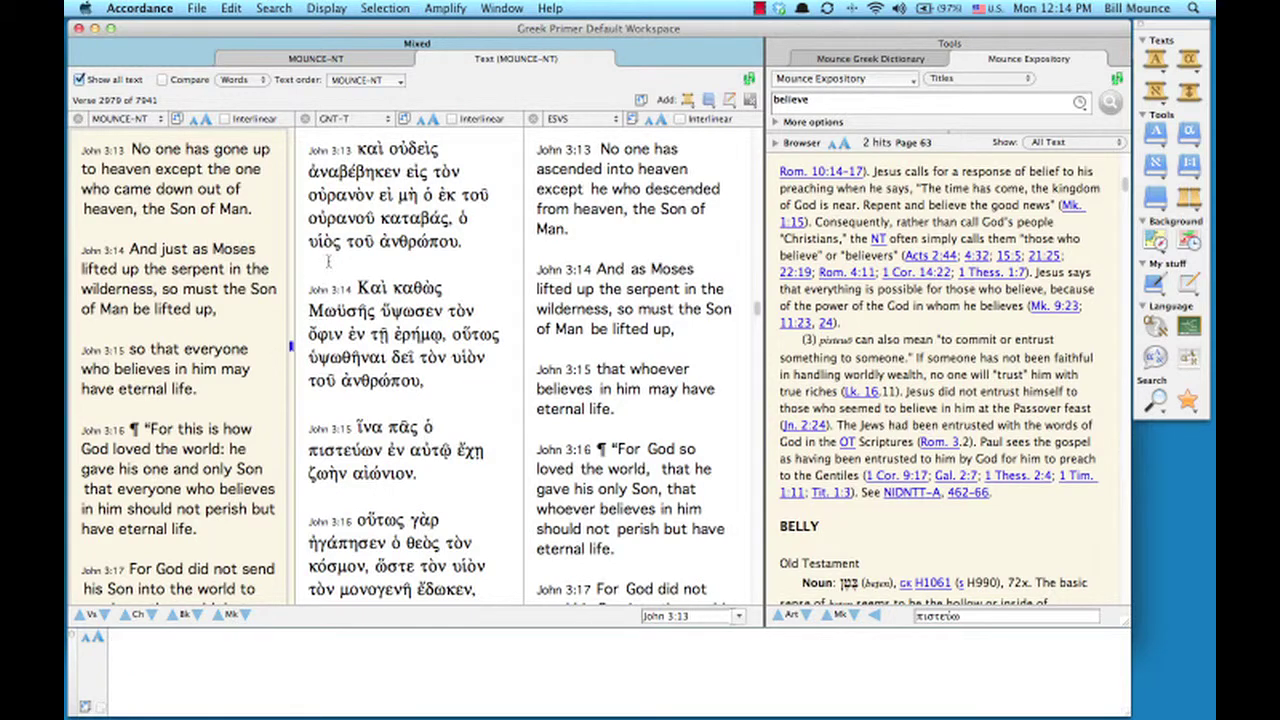
Reduce the text size of the GNT-T column and close the full-text tab
{"action": "left_click", "coordinate": [421, 121]}
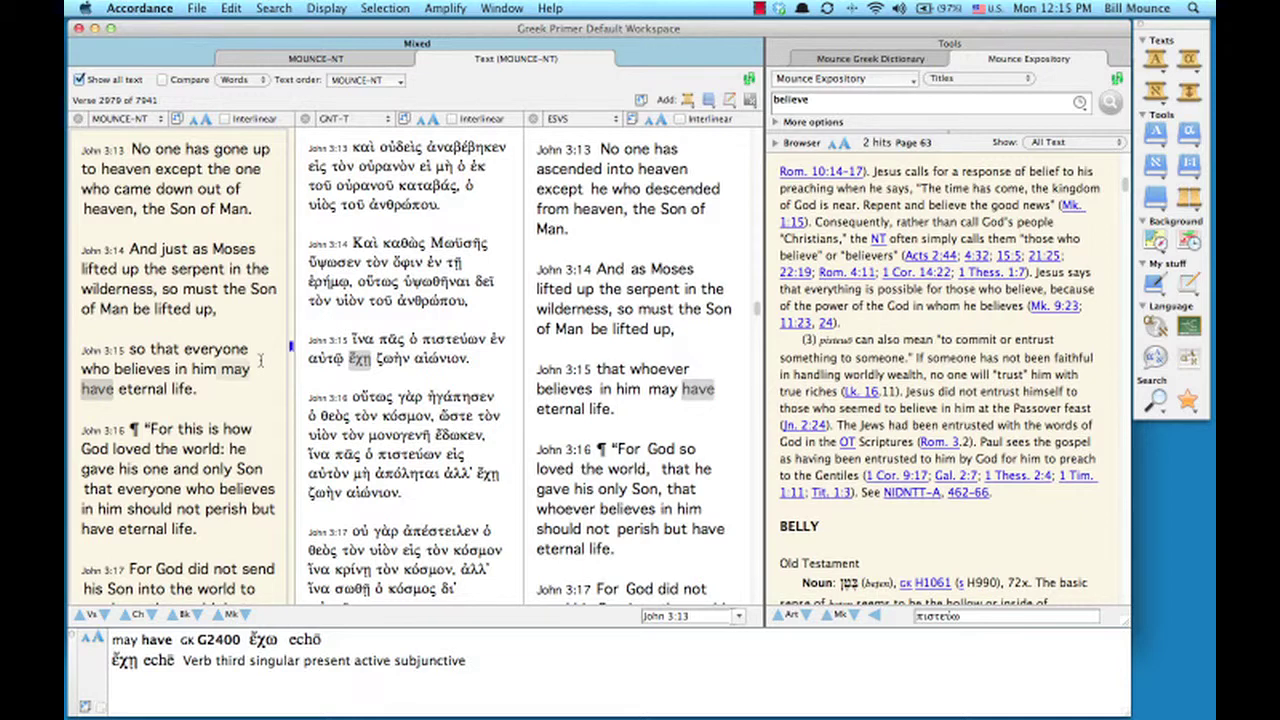
{"action": "left_click", "coordinate": [425, 61]}
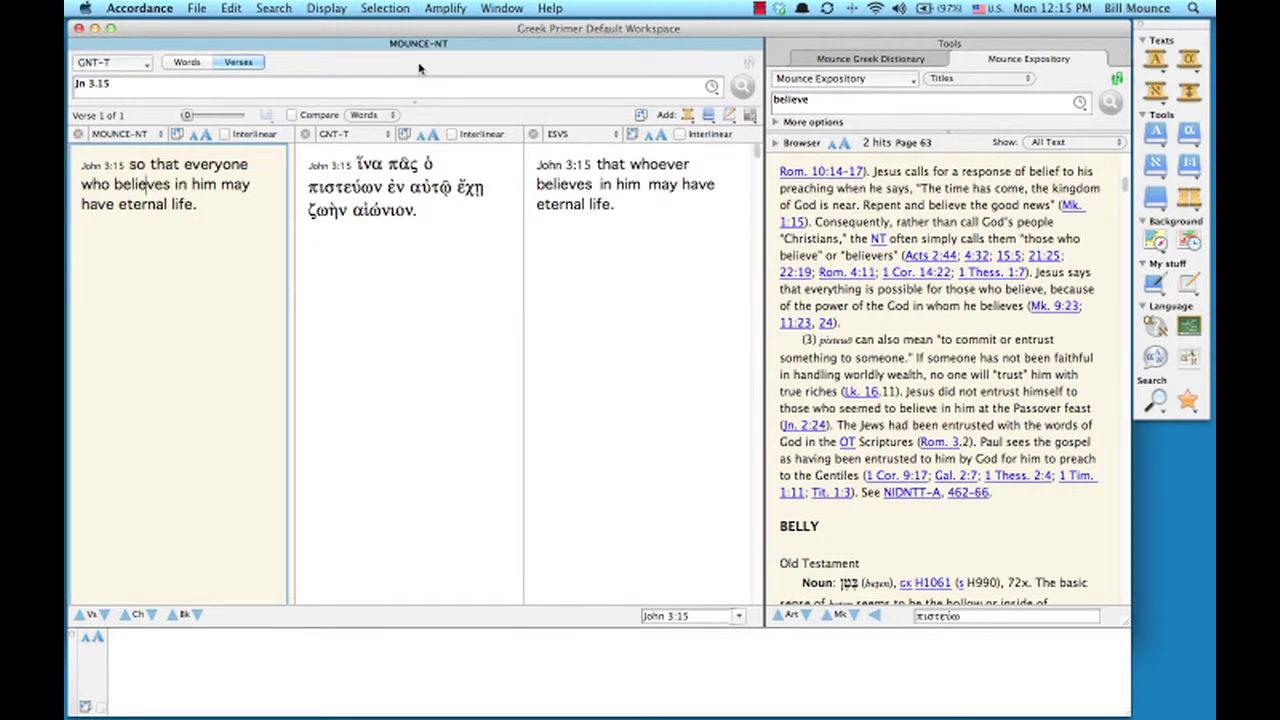
Display Mark 2 in the MOUNCE-NT, GNT-T and ESVS parallel columns instead of John 3:15
{"action": "left_click", "coordinate": [407, 77]}
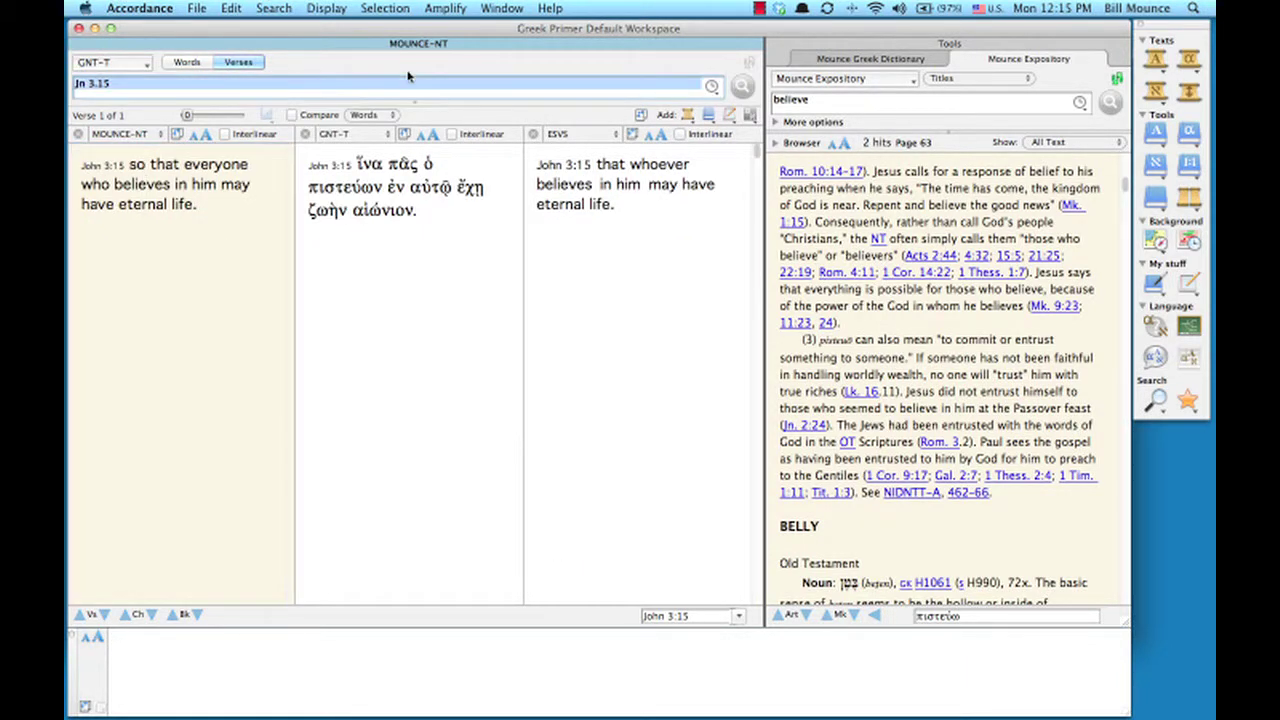
{"action": "type", "text": "Mark 2"}
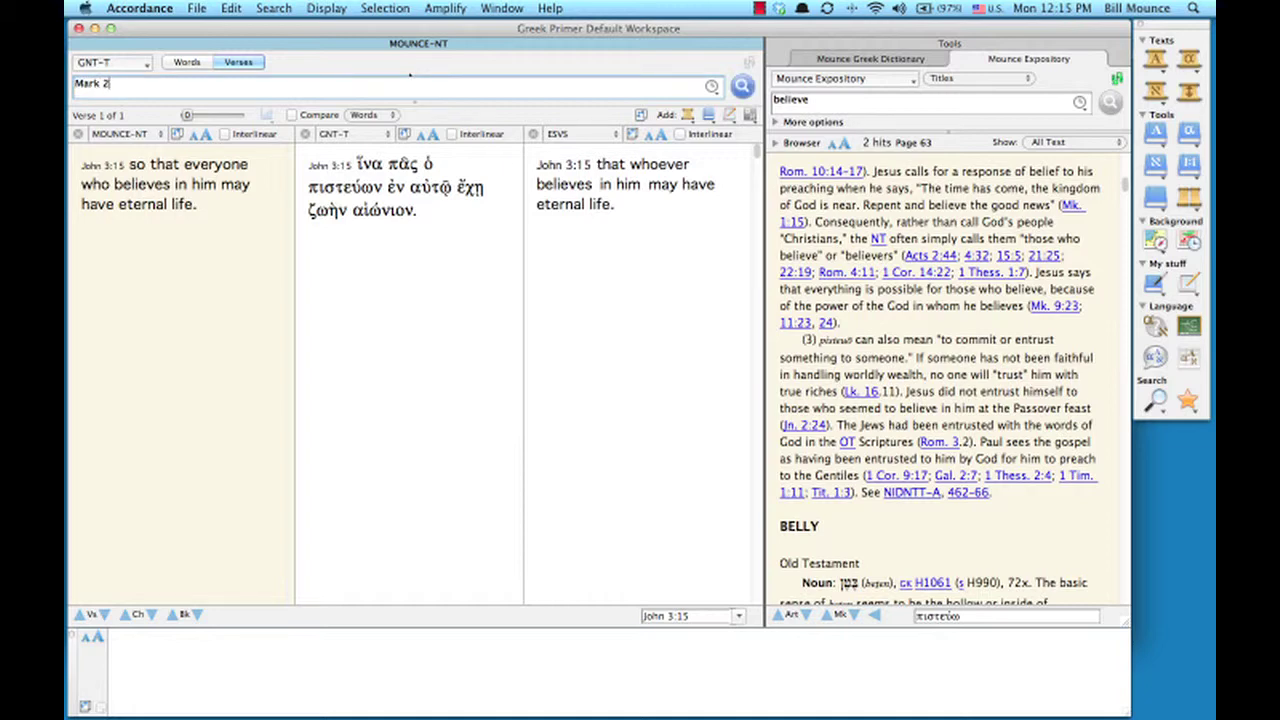
{"action": "key", "text": "Return"}
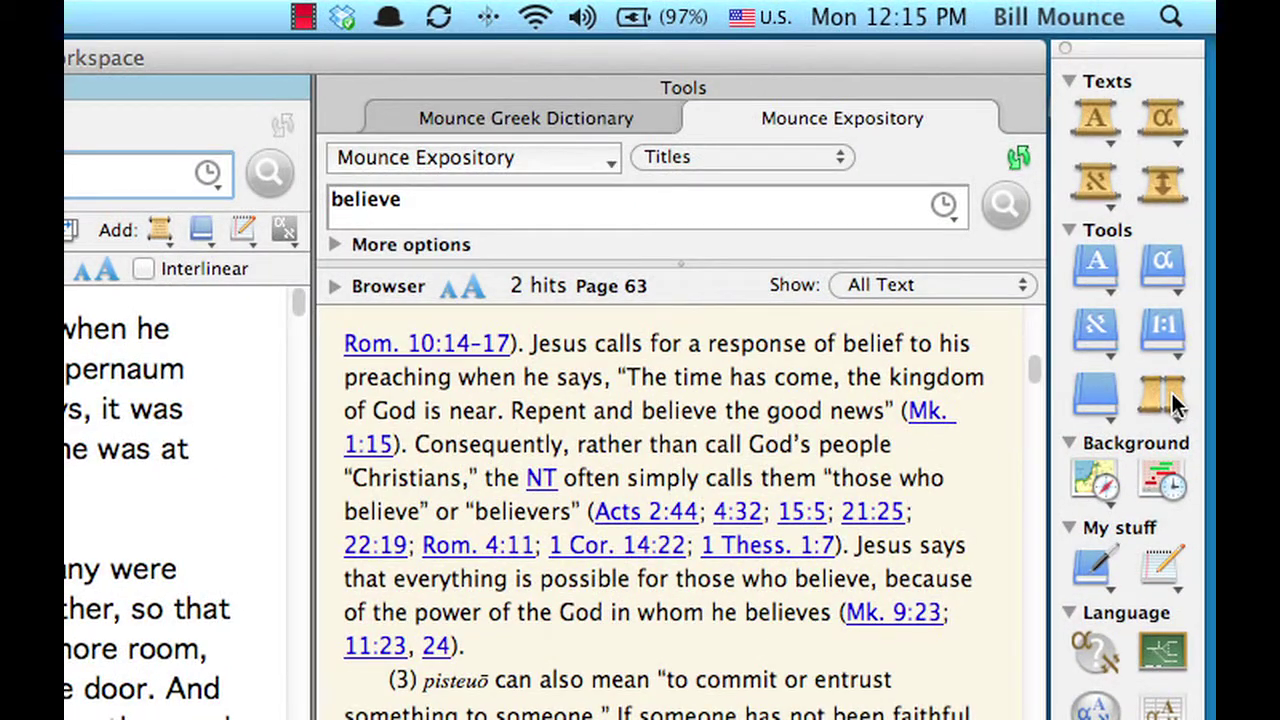
Open the Harmony parallel in a new tab and browse sections 2 to 5, from Christ's pre-existence to the Annunciation of Jesus' birth
{"action": "left_click", "coordinate": [1172, 398]}
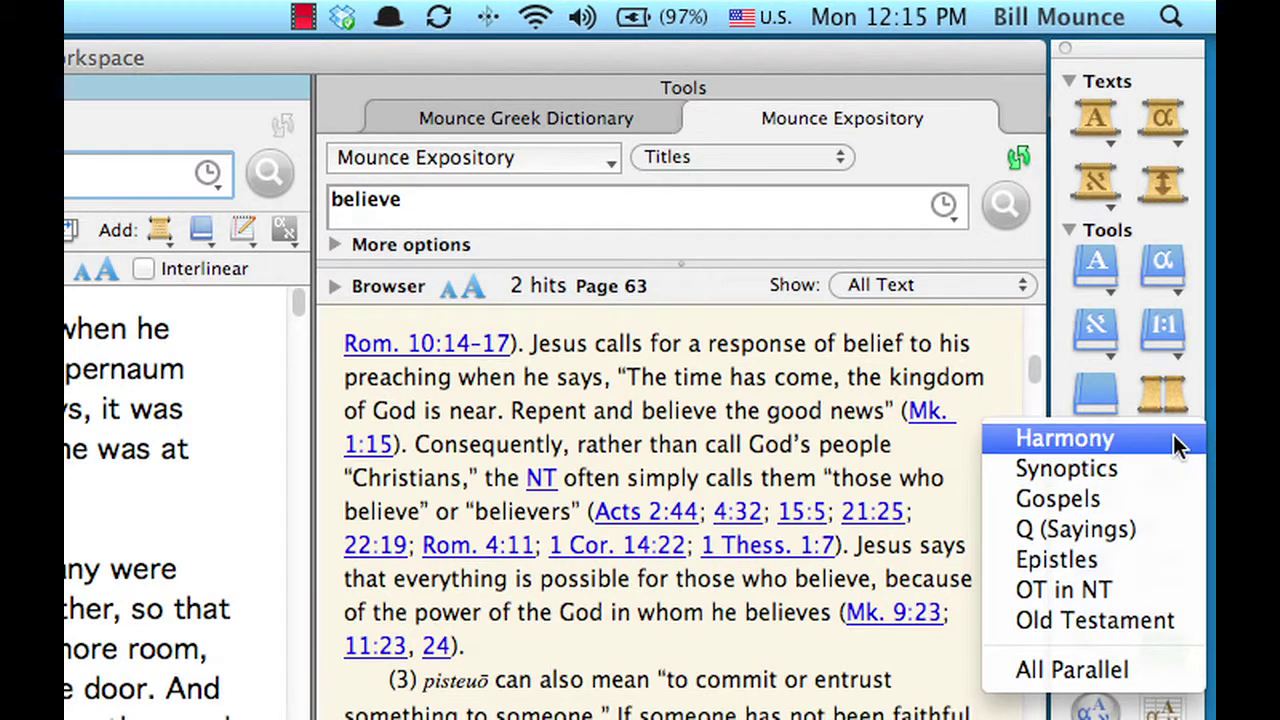
{"action": "left_click", "coordinate": [1065, 439]}
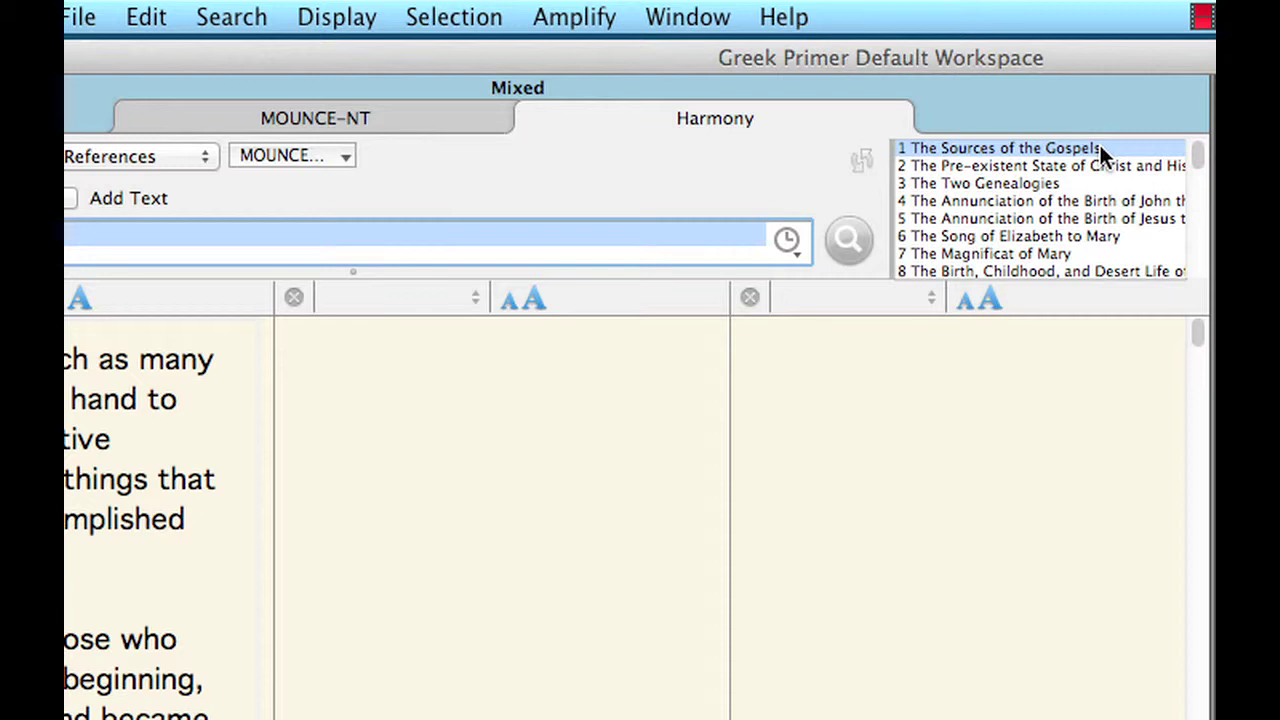
{"action": "left_click", "coordinate": [1100, 164]}
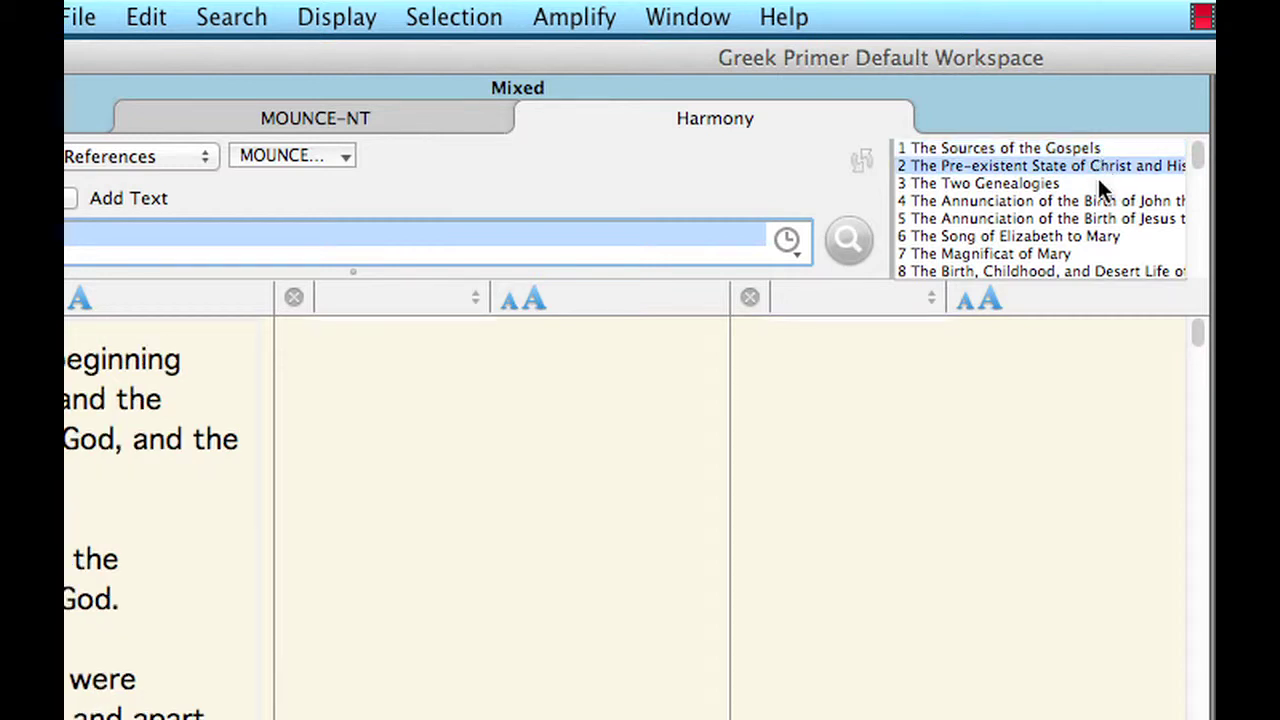
{"action": "left_click", "coordinate": [1096, 182]}
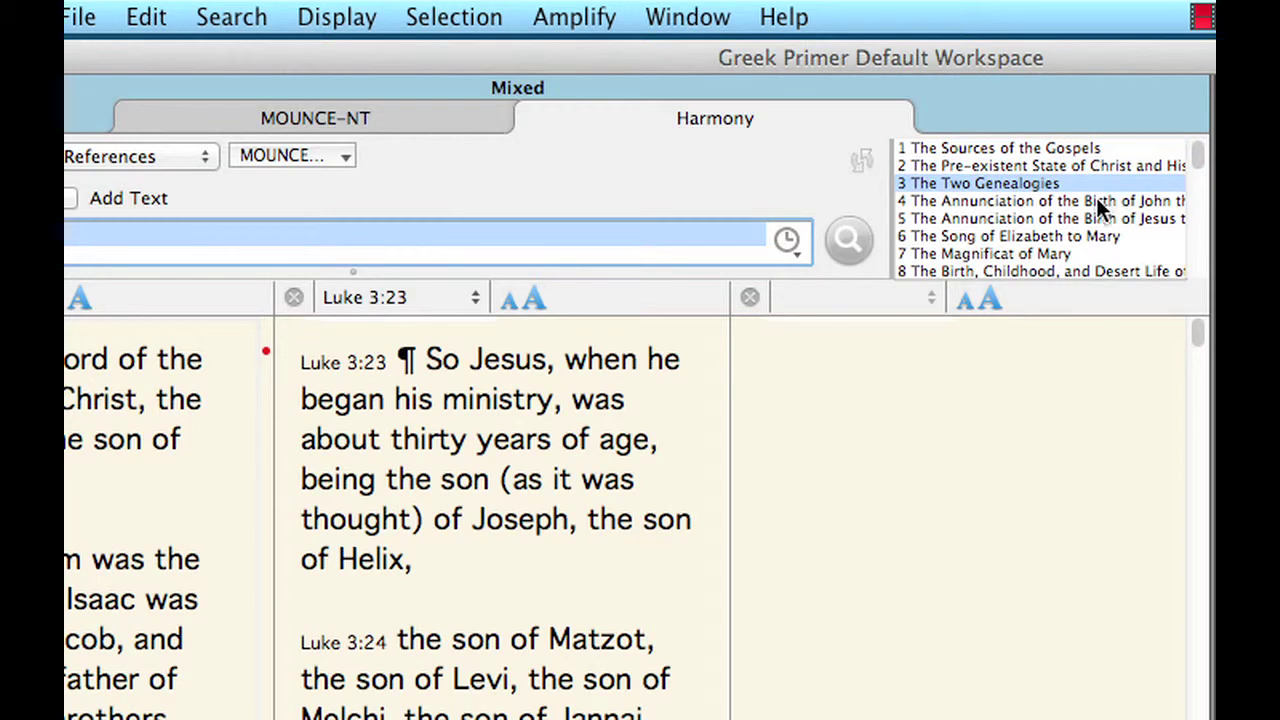
{"action": "left_click", "coordinate": [1097, 201]}
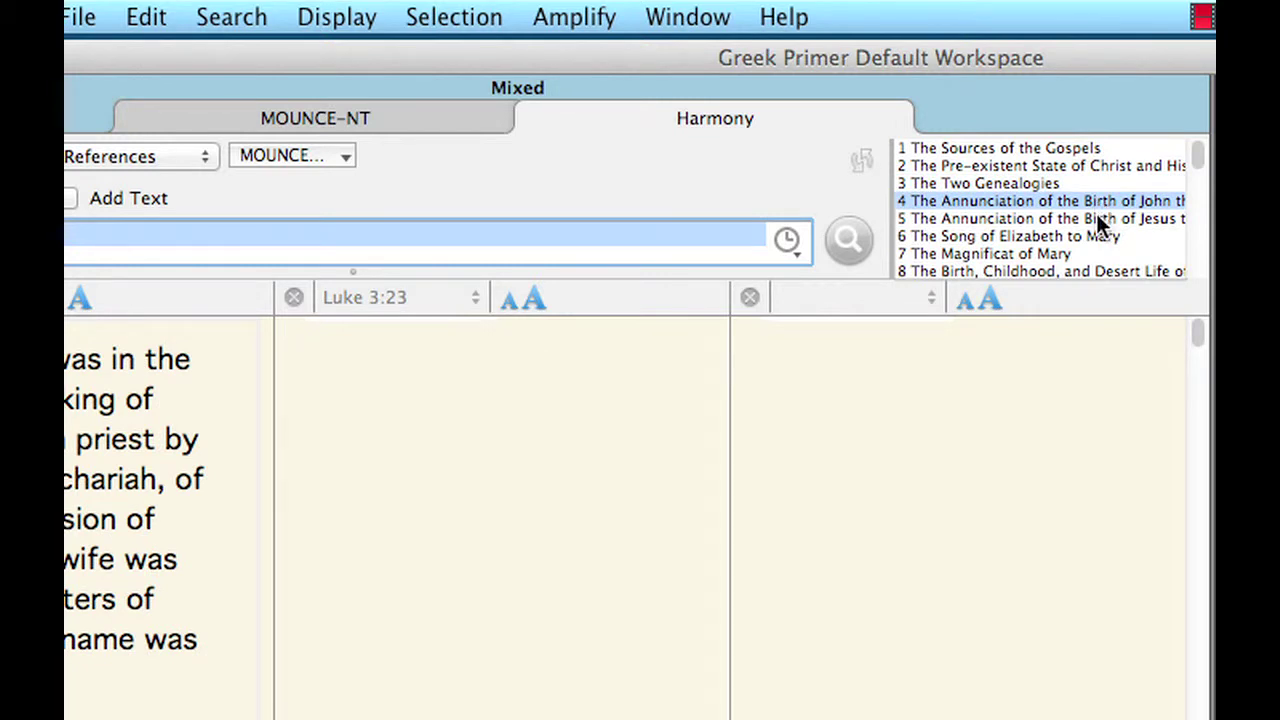
{"action": "left_click", "coordinate": [1100, 220]}
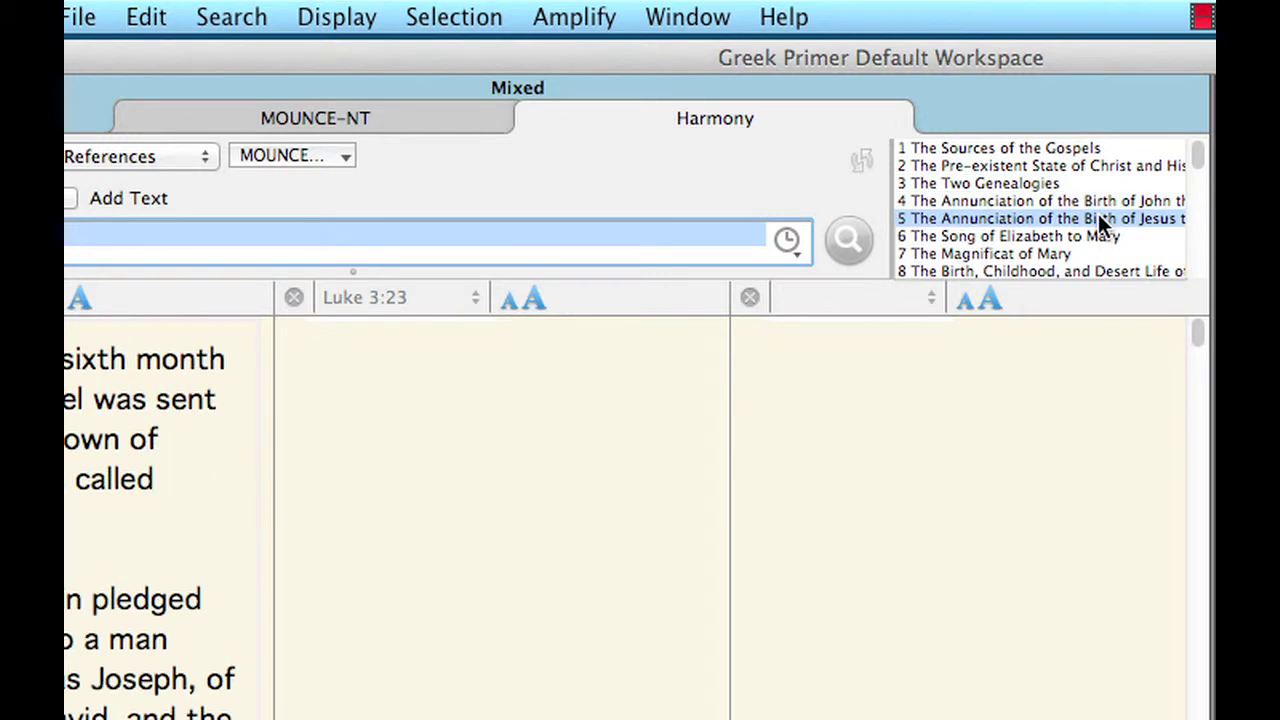
Search the Harmony for Mark 2 and browse sections 47, 48 and 50 in the parallel Gospel columns
{"action": "left_click", "coordinate": [558, 240]}
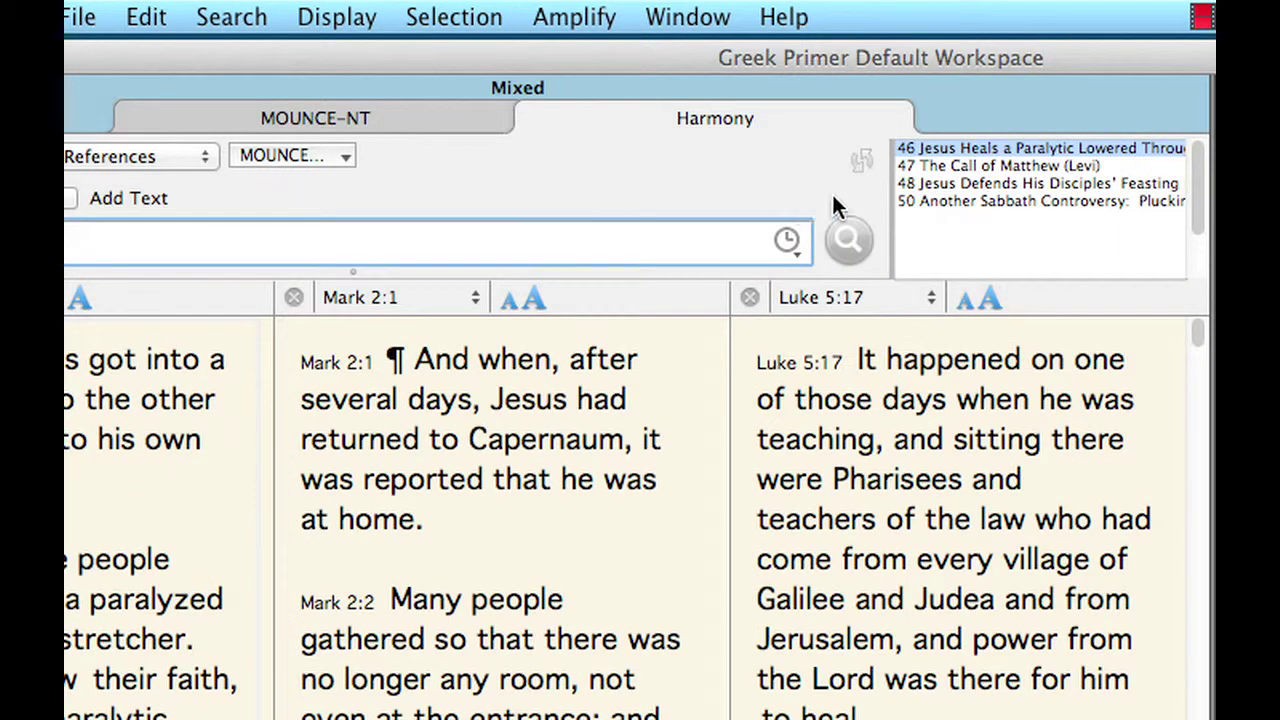
{"action": "left_click", "coordinate": [998, 165]}
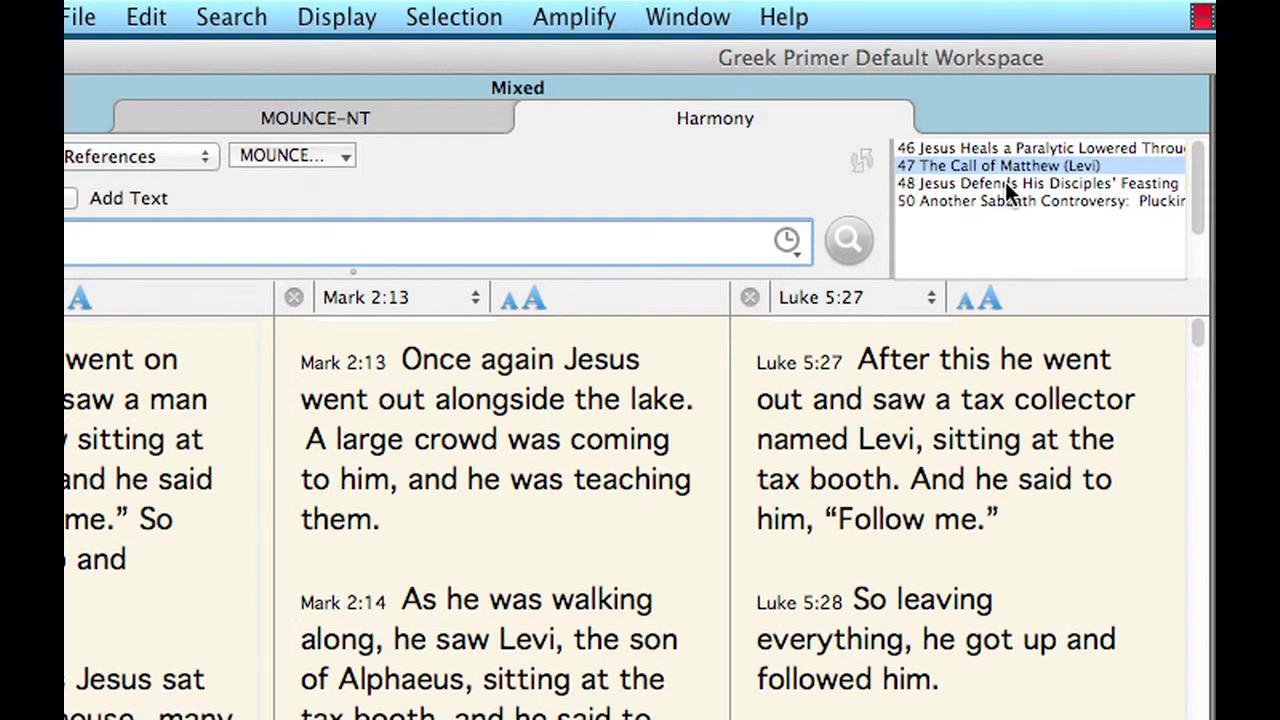
{"action": "left_click", "coordinate": [1005, 183]}
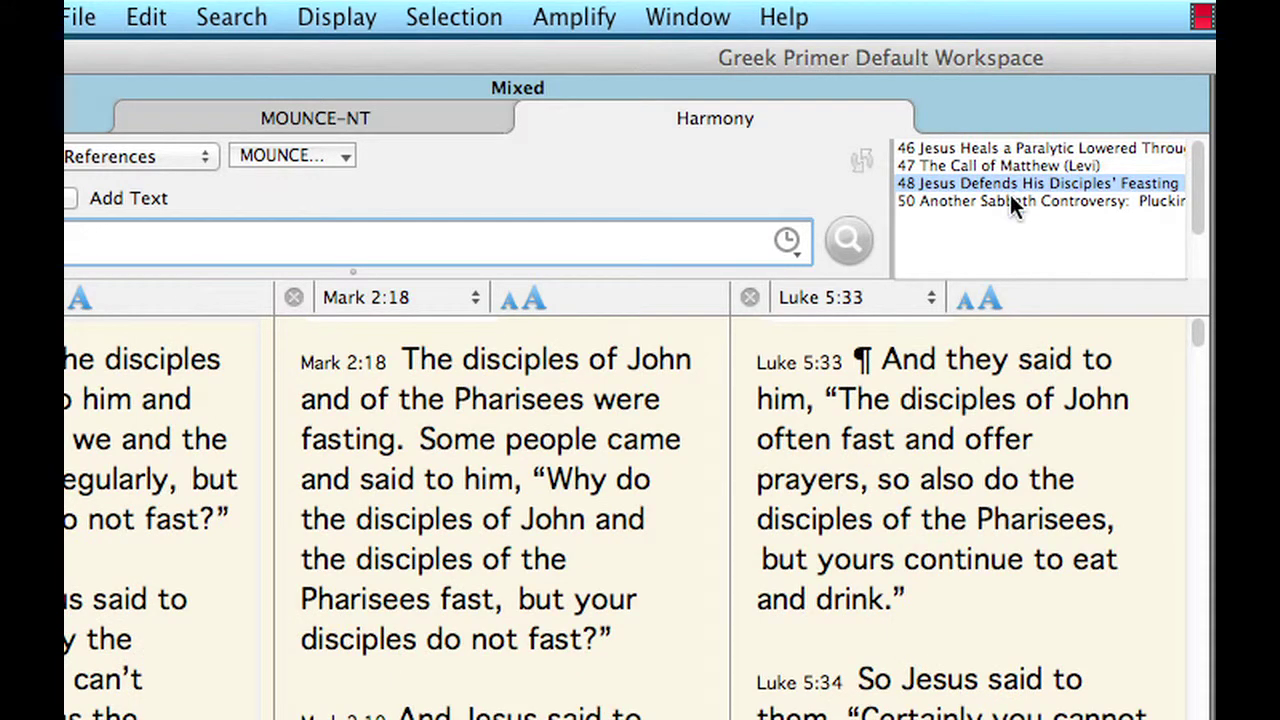
{"action": "left_click", "coordinate": [1011, 200]}
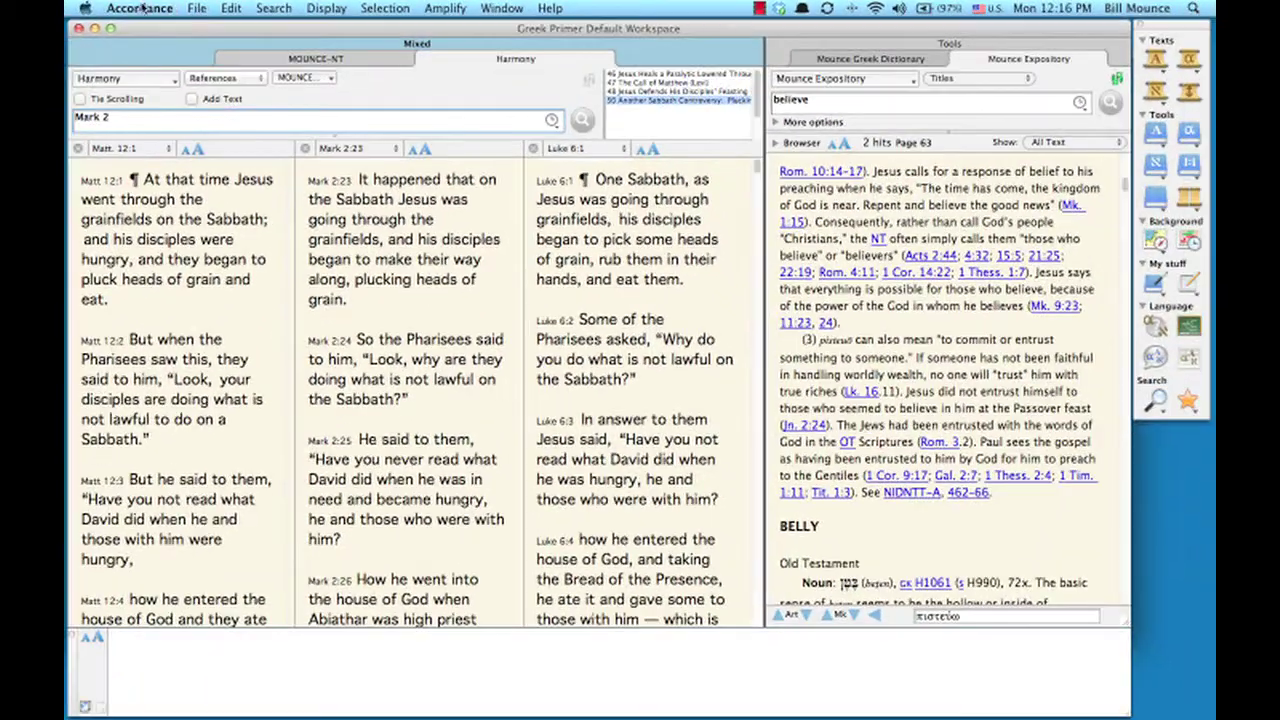
View the source information about the Harmony text and close it
{"action": "left_click", "coordinate": [140, 8]}
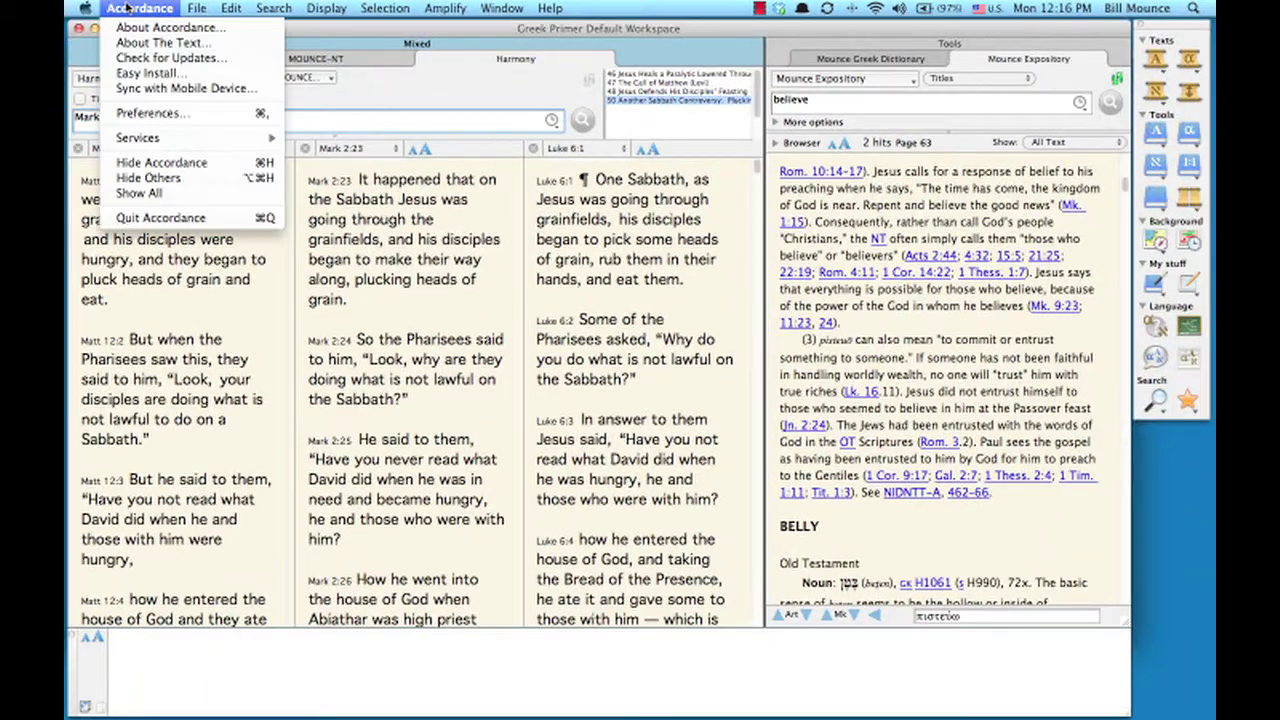
{"action": "left_click", "coordinate": [157, 45]}
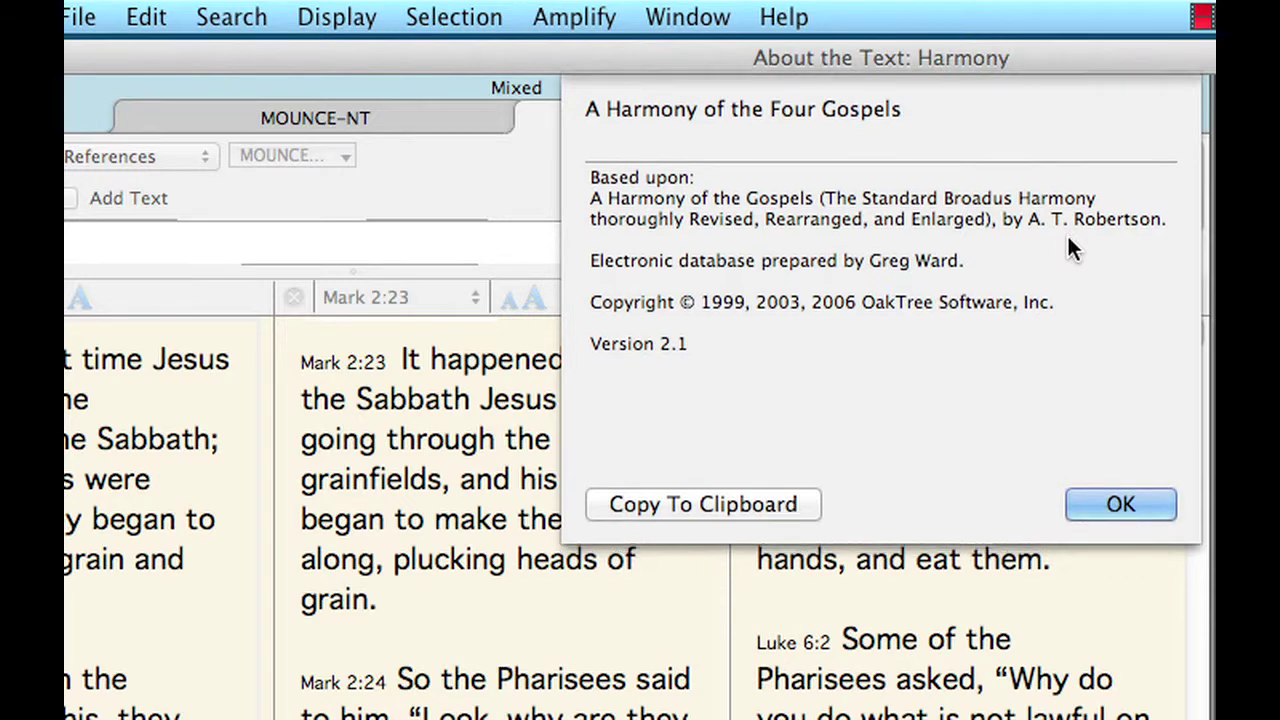
{"action": "key", "text": "Return"}
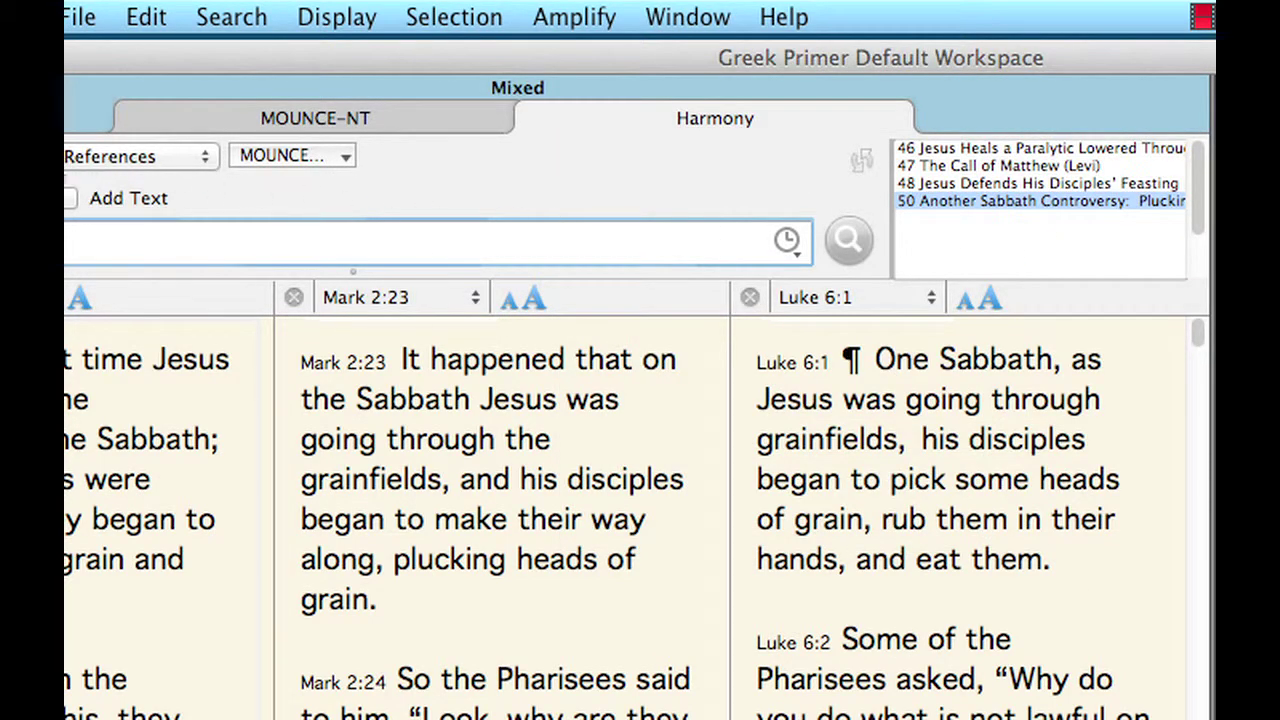
Switch the parallel to Synoptics, rerun the Mark 2 search, and browse sections 53, 54 and 69
{"action": "left_click", "coordinate": [68, 196]}
{"action": "left_click", "coordinate": [80, 225]}
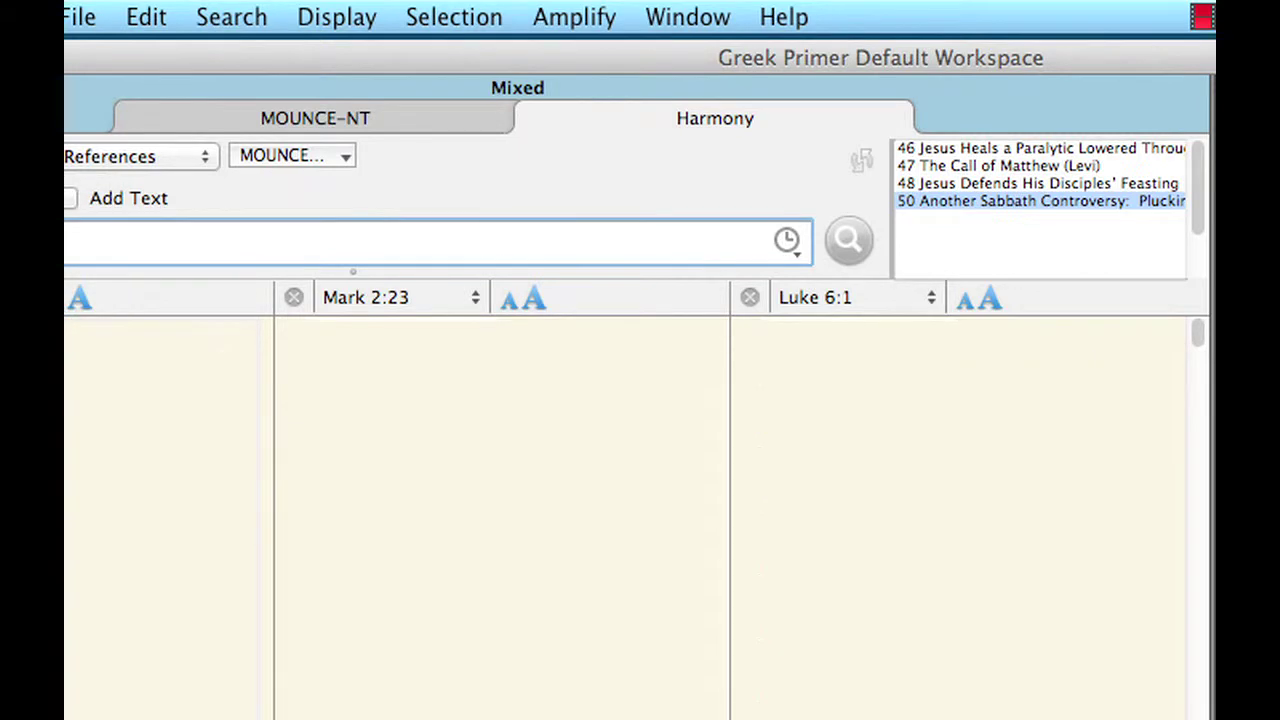
{"action": "left_click", "coordinate": [848, 242]}
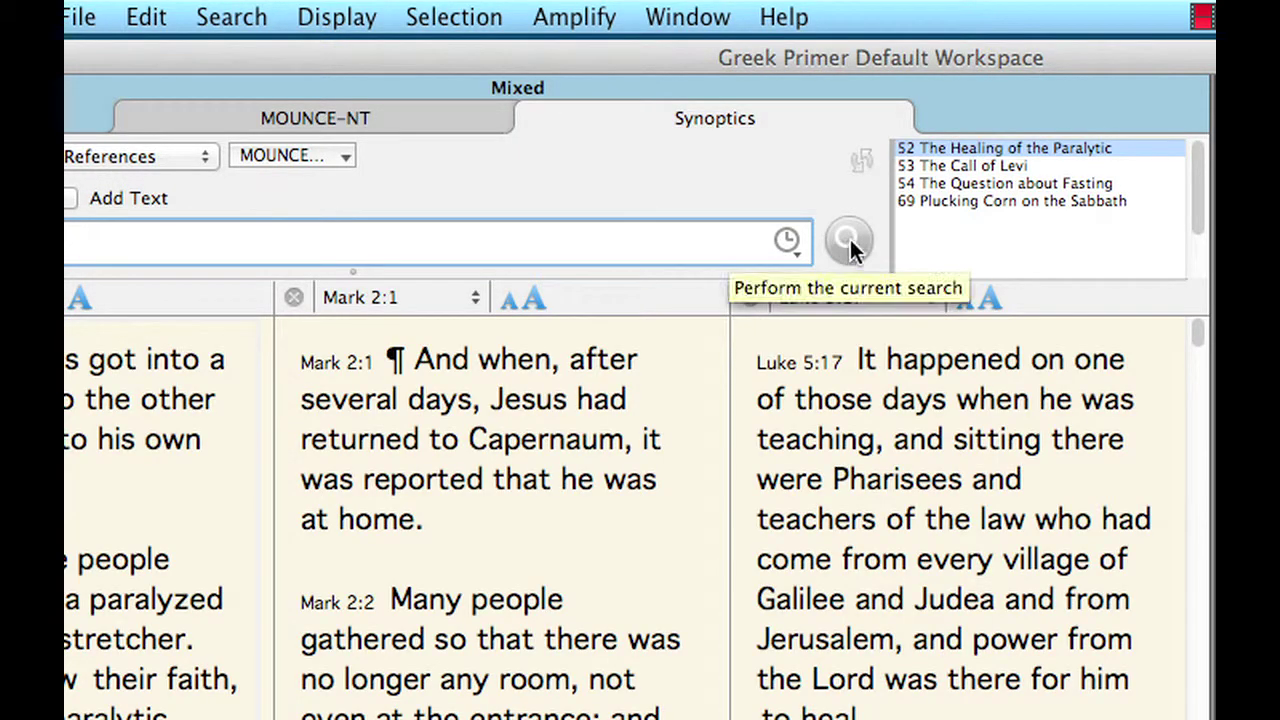
{"action": "left_click", "coordinate": [1143, 167]}
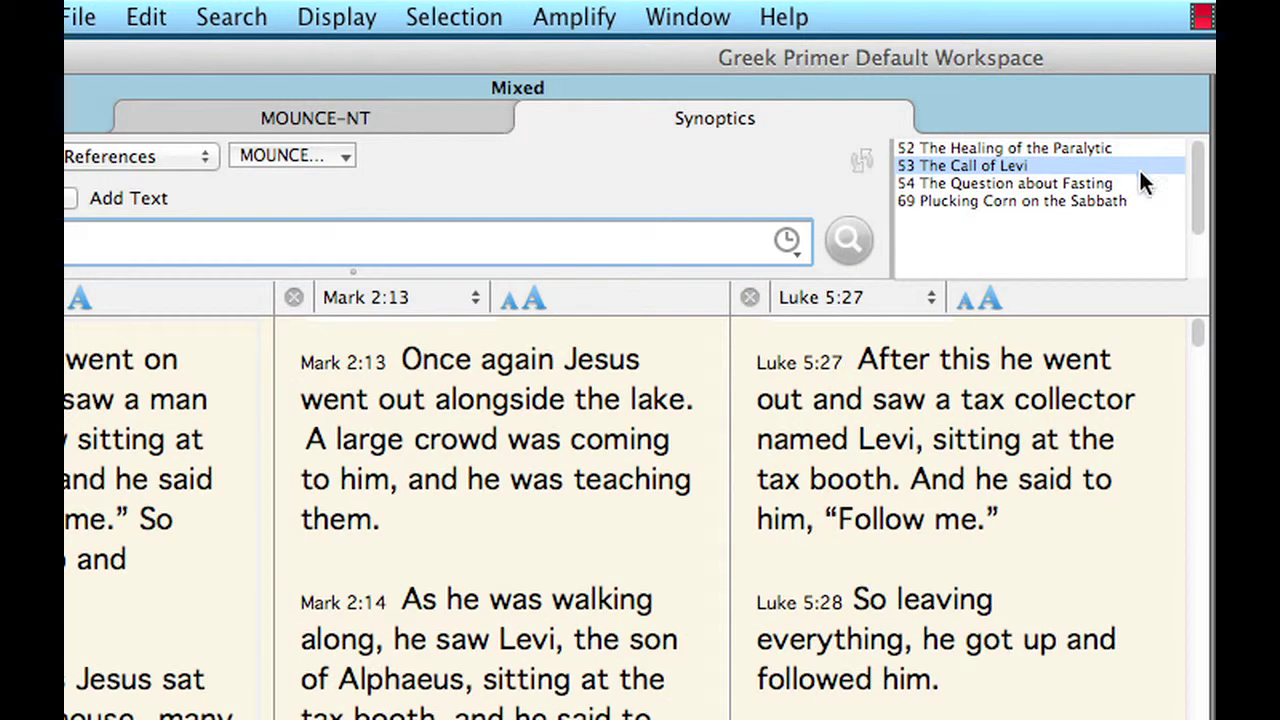
{"action": "left_click", "coordinate": [1143, 183]}
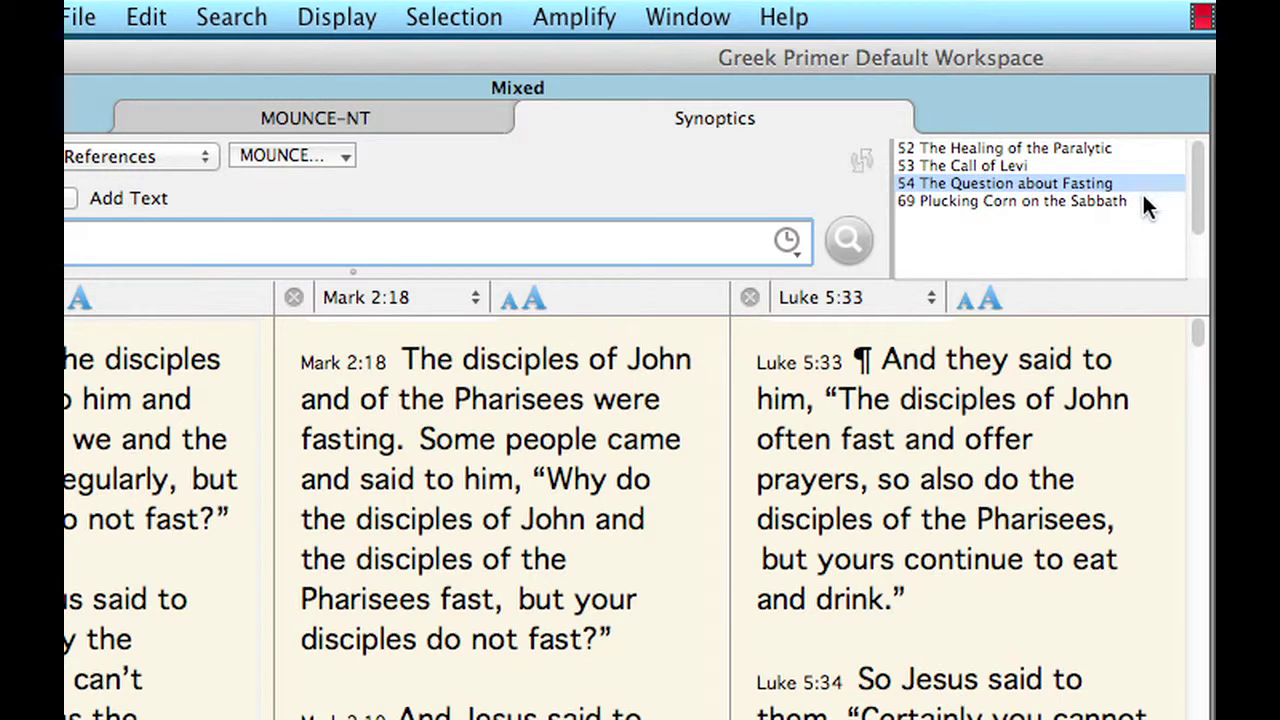
{"action": "left_click", "coordinate": [1143, 201]}
Read the source information about the Synoptics text and dismiss it
{"action": "left_click", "coordinate": [64, 17]}
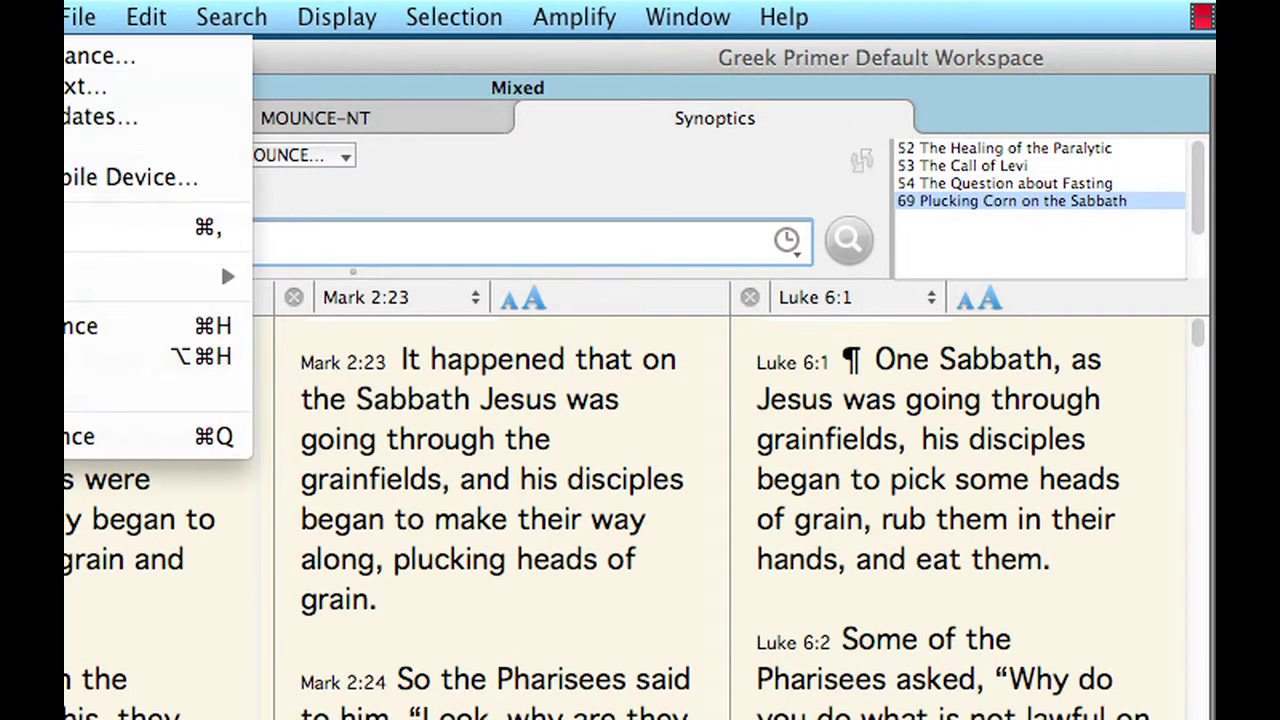
{"action": "left_click", "coordinate": [90, 86]}
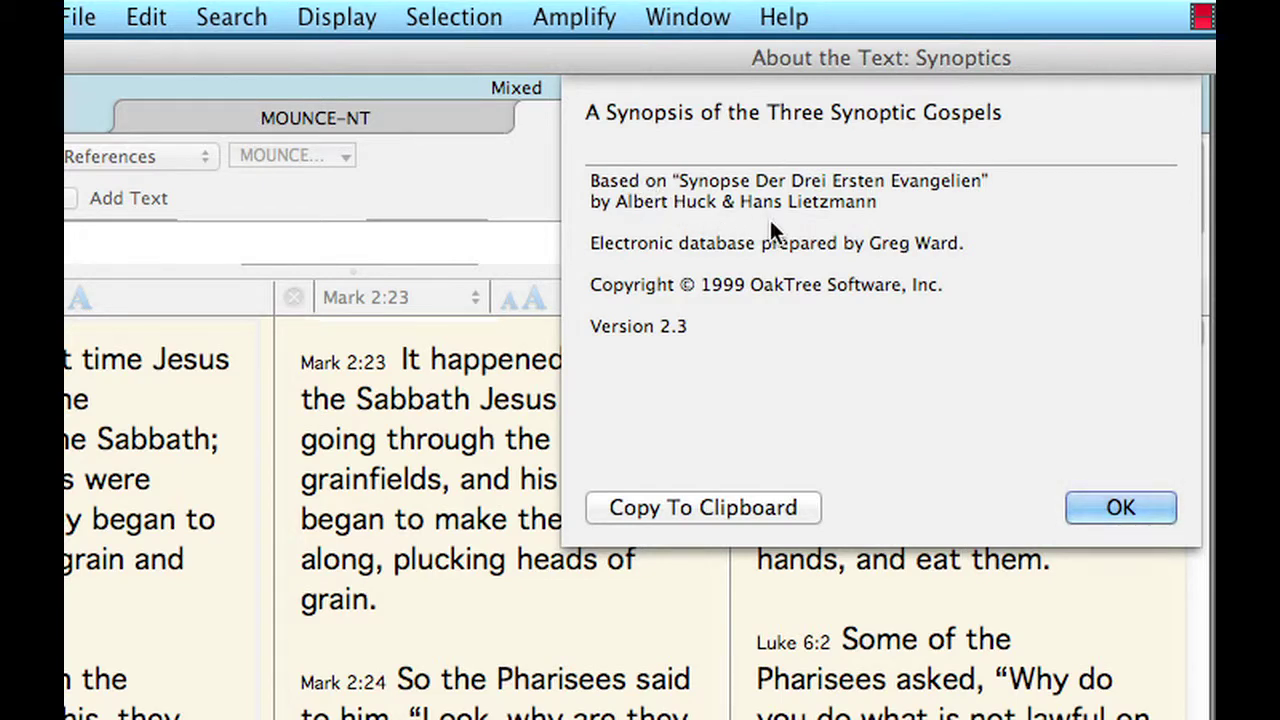
{"action": "left_click", "coordinate": [1092, 510]}
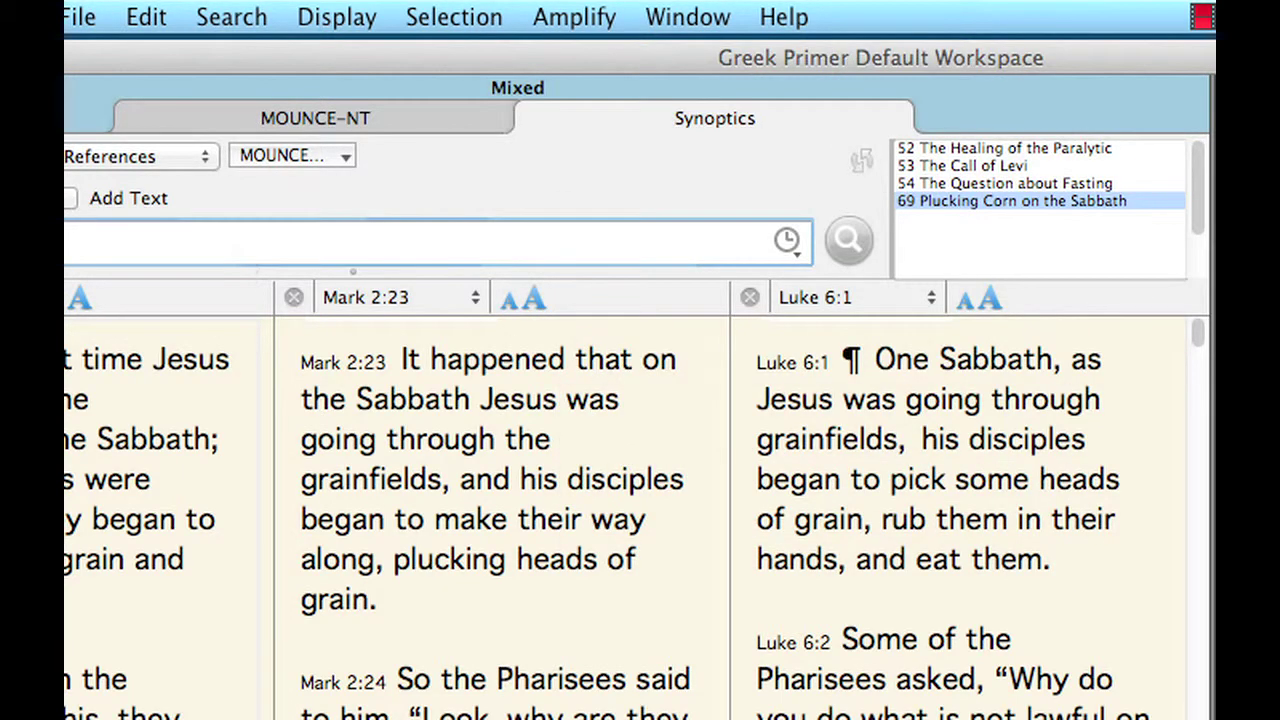
Switch the parallel to Gospels, rerun the Mark 2 search, and browse sections 44, 45 and 46
{"action": "key", "text": "Down"}
{"action": "key", "text": "Down"}
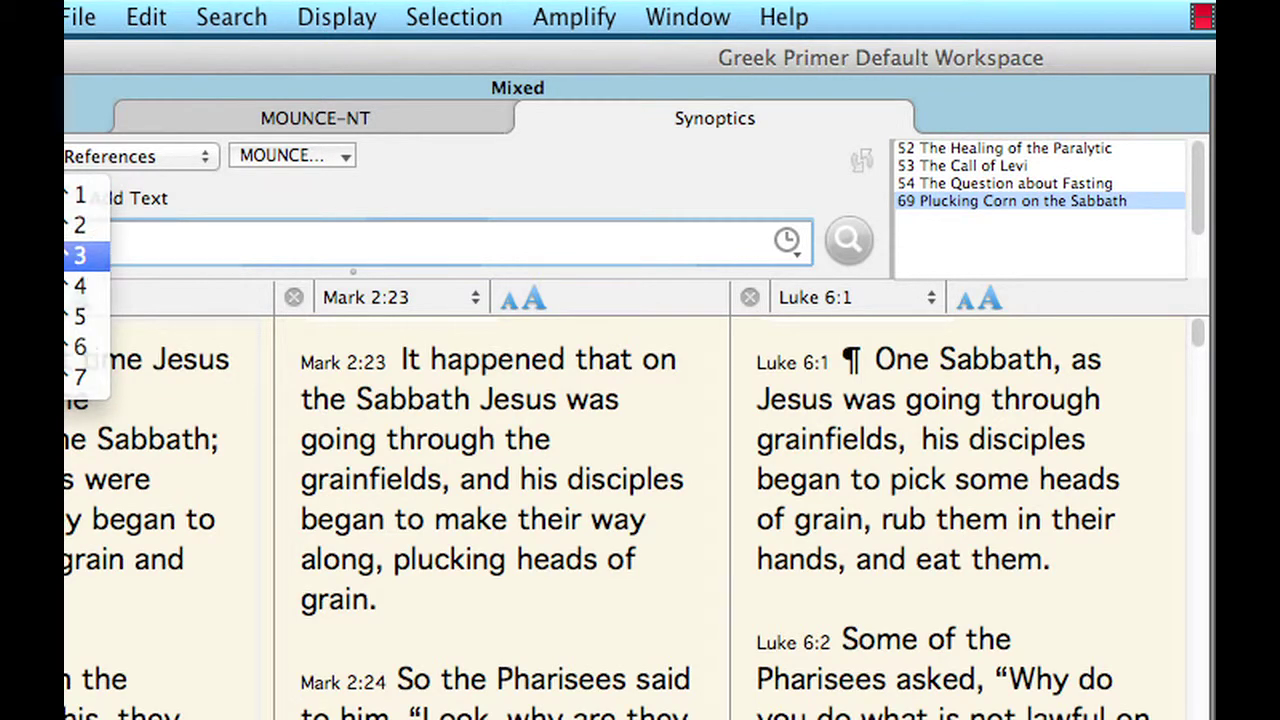
{"action": "key", "text": "Return"}
{"action": "left_click", "coordinate": [846, 245]}
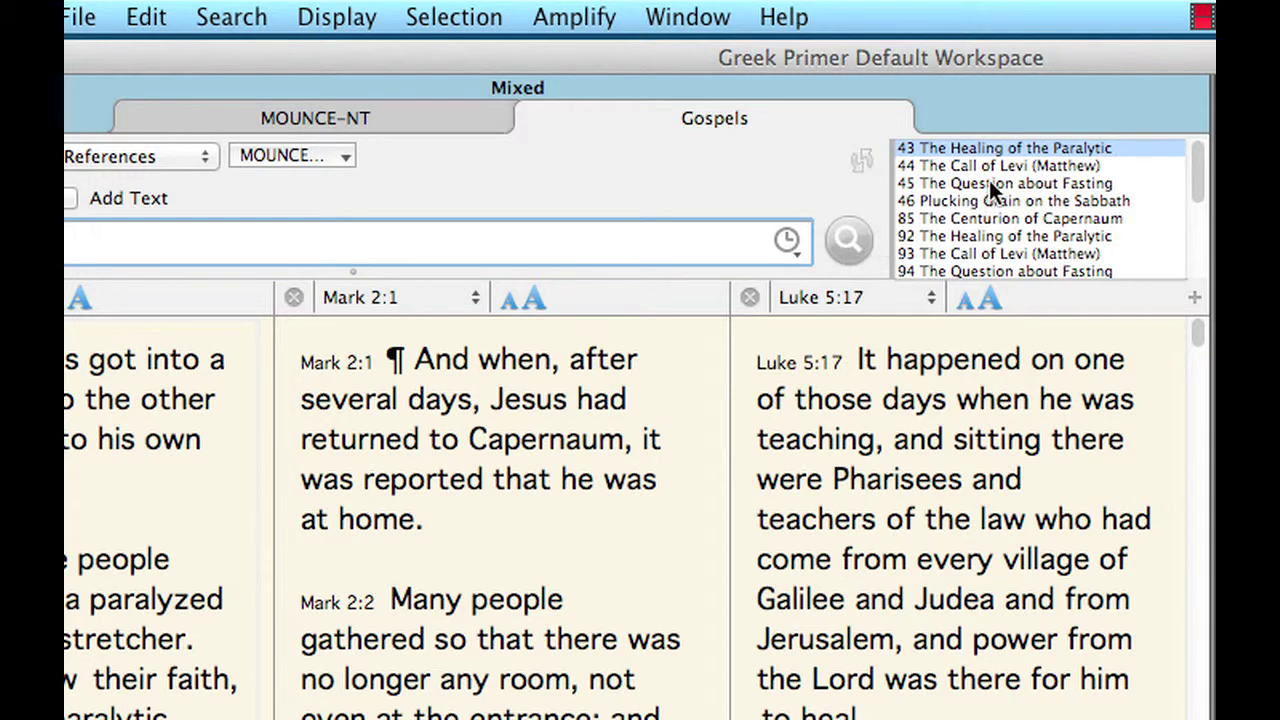
{"action": "left_click", "coordinate": [1136, 166]}
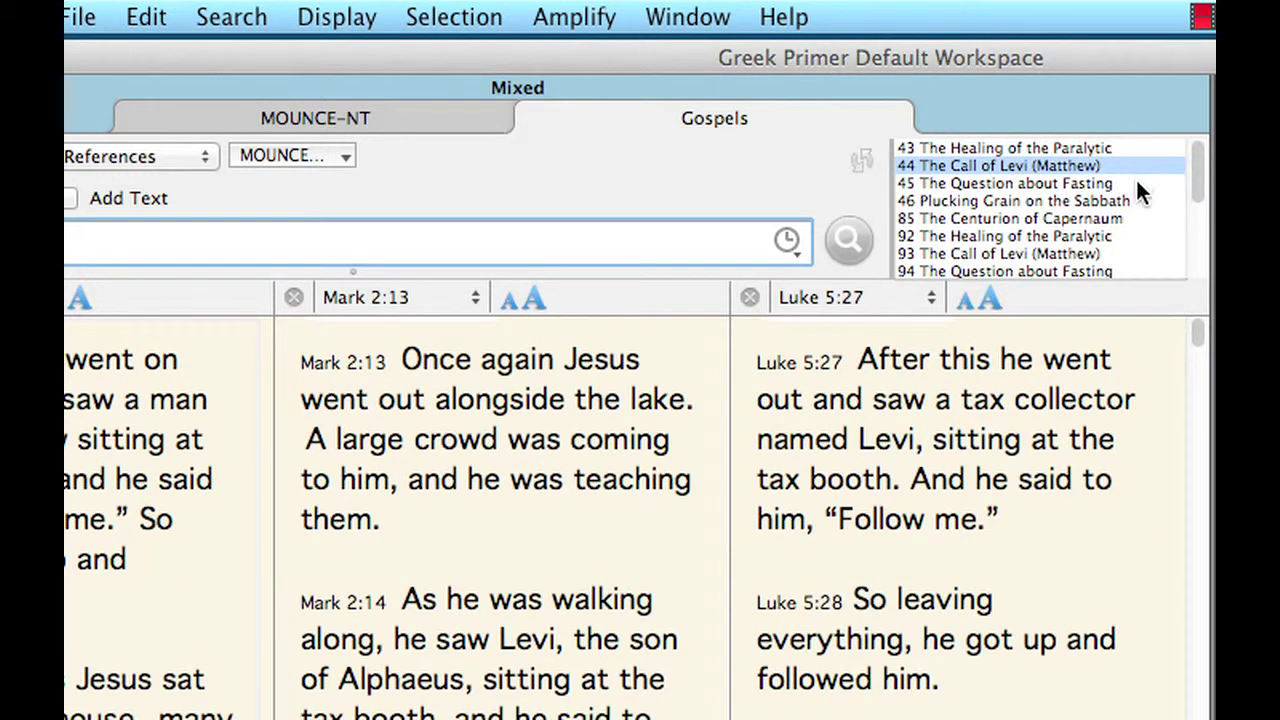
{"action": "left_click", "coordinate": [1137, 183]}
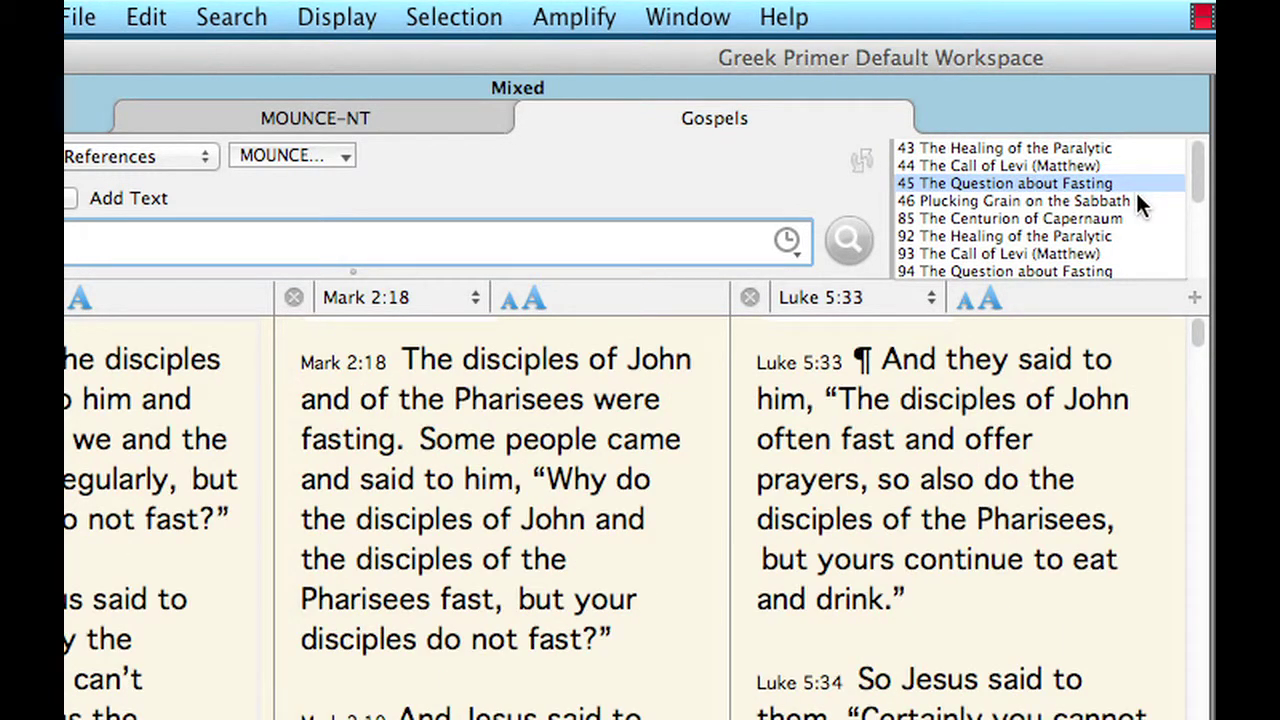
{"action": "left_click", "coordinate": [1137, 200]}
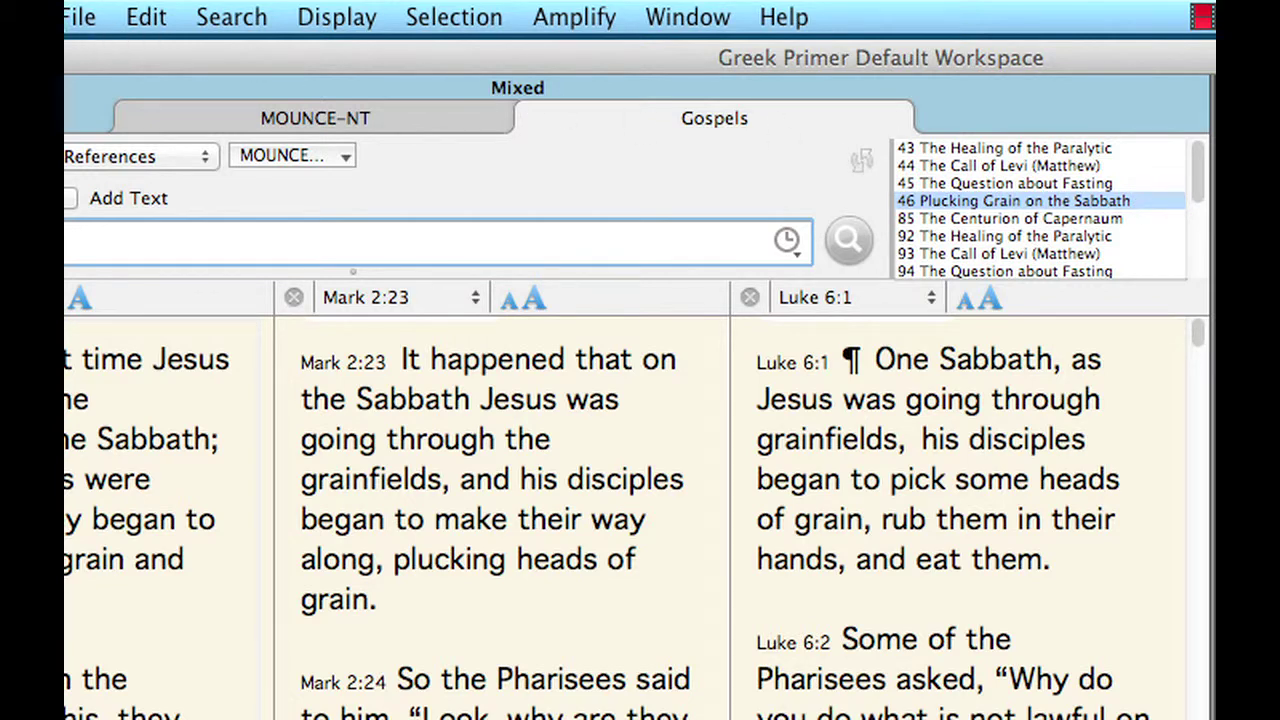
Check the source information about the Gospels synopsis and close it
{"action": "left_click", "coordinate": [40, 17]}
{"action": "left_click", "coordinate": [80, 86]}
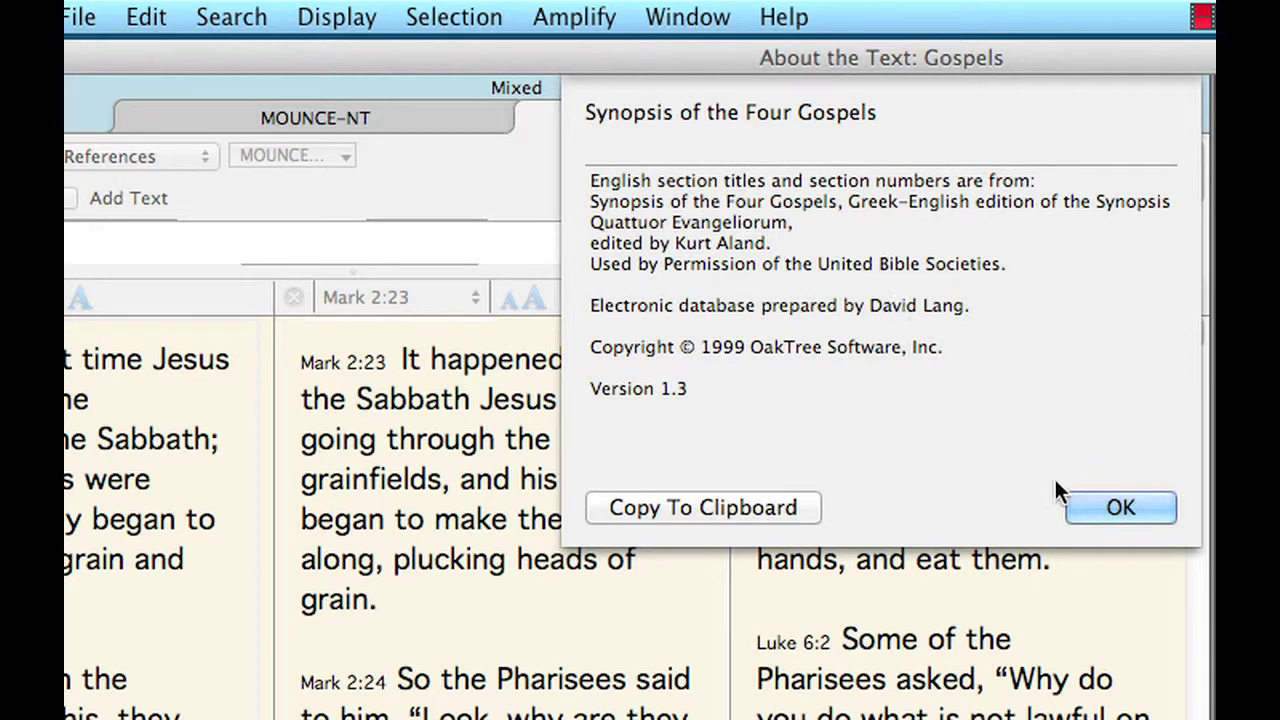
{"action": "left_click", "coordinate": [1095, 497]}
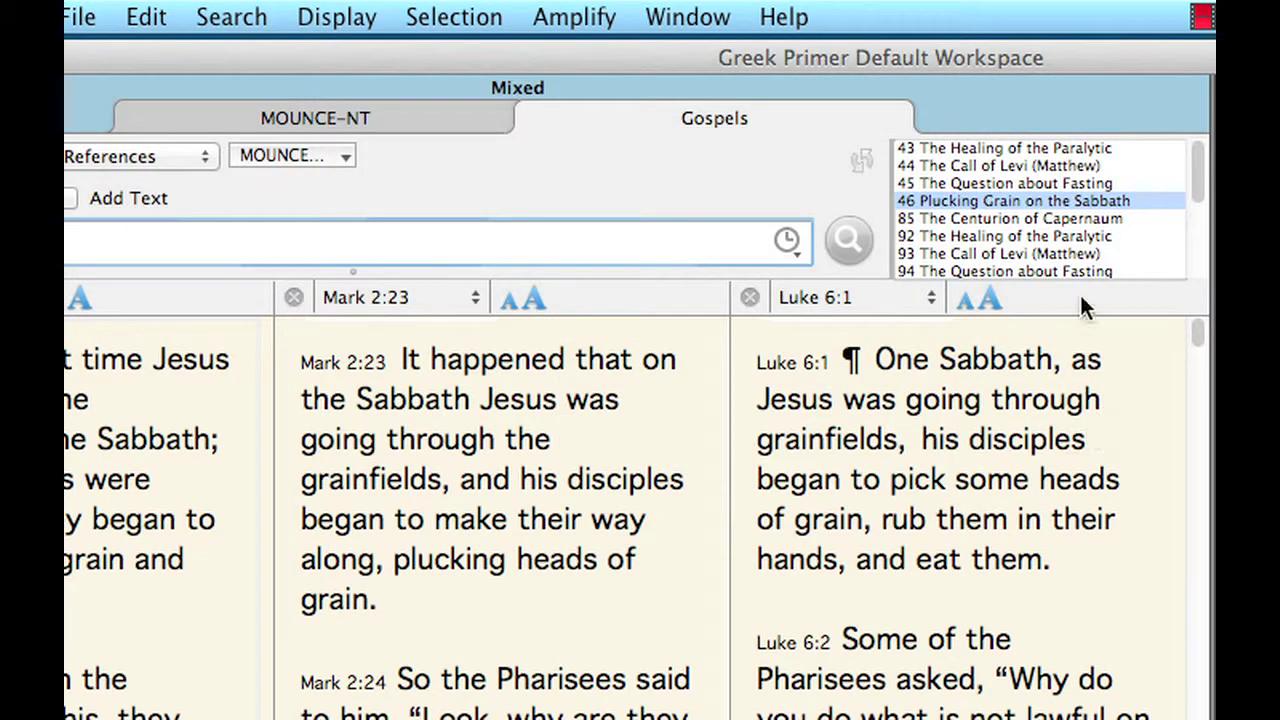
View sections 85 and 92 of the Gospels parallel, and return to section 43, The Healing of the Paralytic
{"action": "left_click", "coordinate": [1123, 219]}
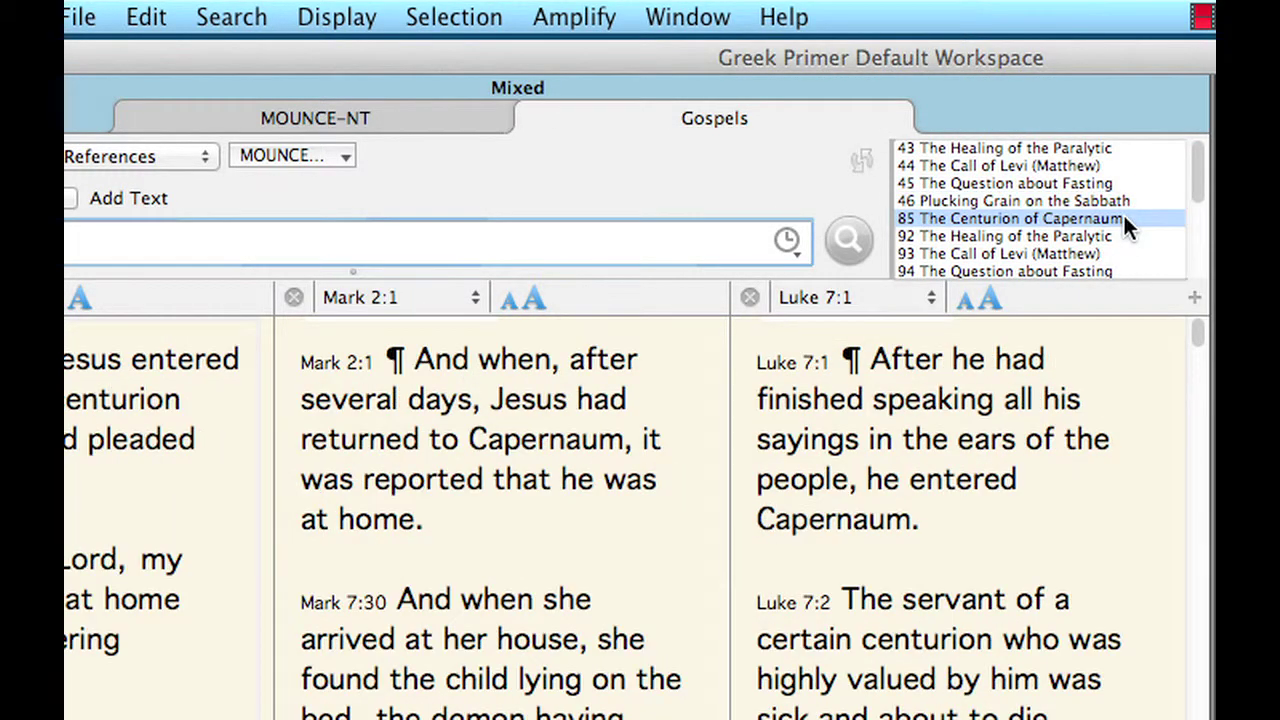
{"action": "left_click", "coordinate": [1126, 238]}
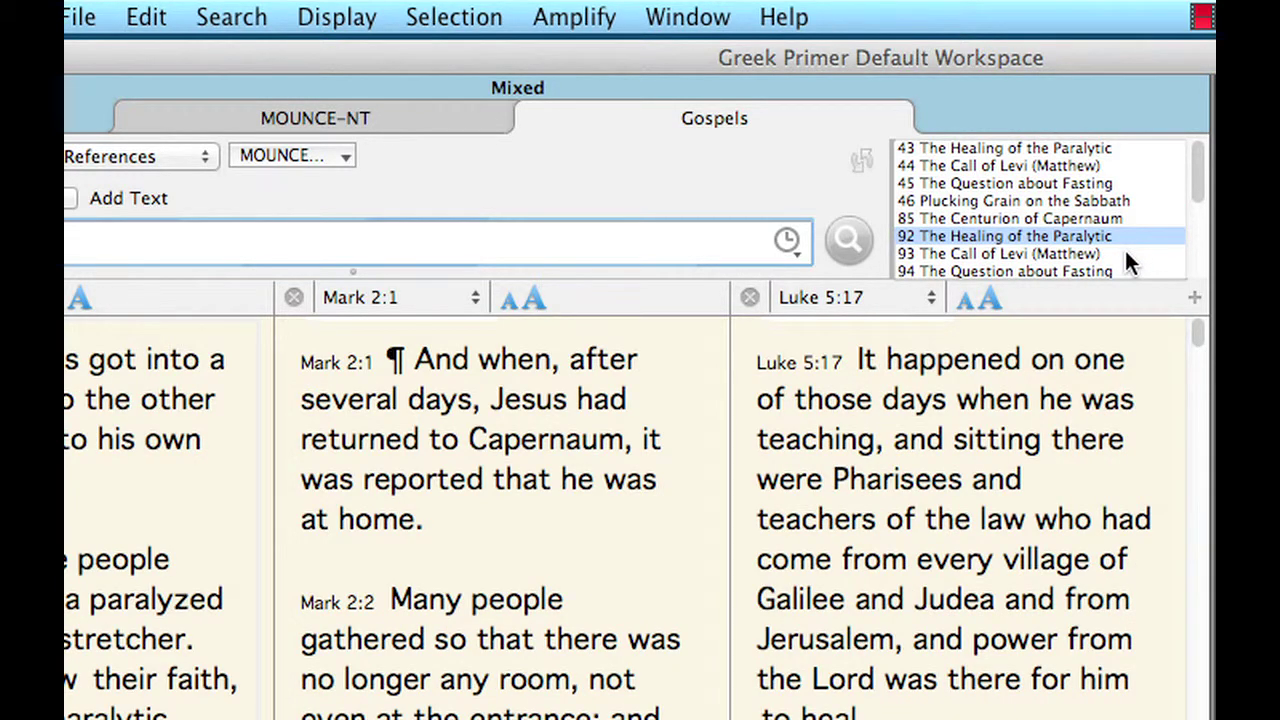
{"action": "left_click", "coordinate": [1118, 148]}
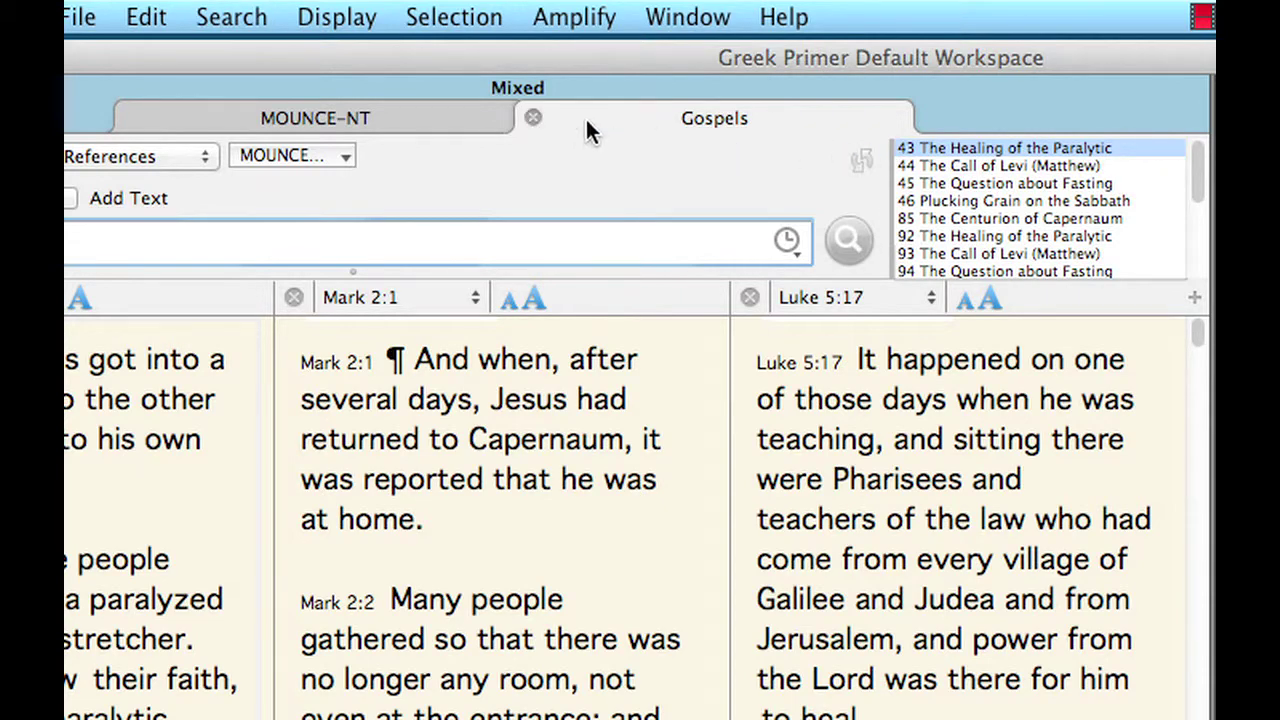
Close the Gospels parallel and display John 2-3 in the MOUNCE-NT, GNT-T and ESVS texts
{"action": "left_click", "coordinate": [533, 118]}
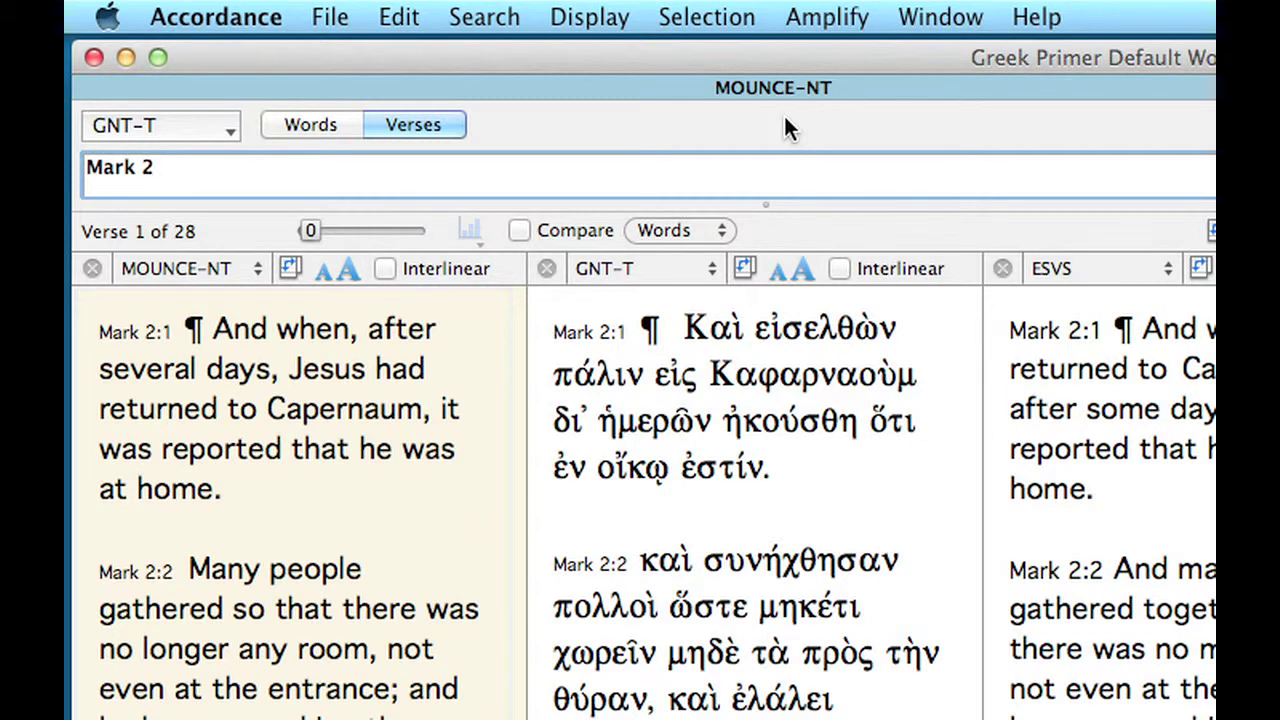
{"action": "key", "text": "Return"}
{"action": "type", "text": "John "}
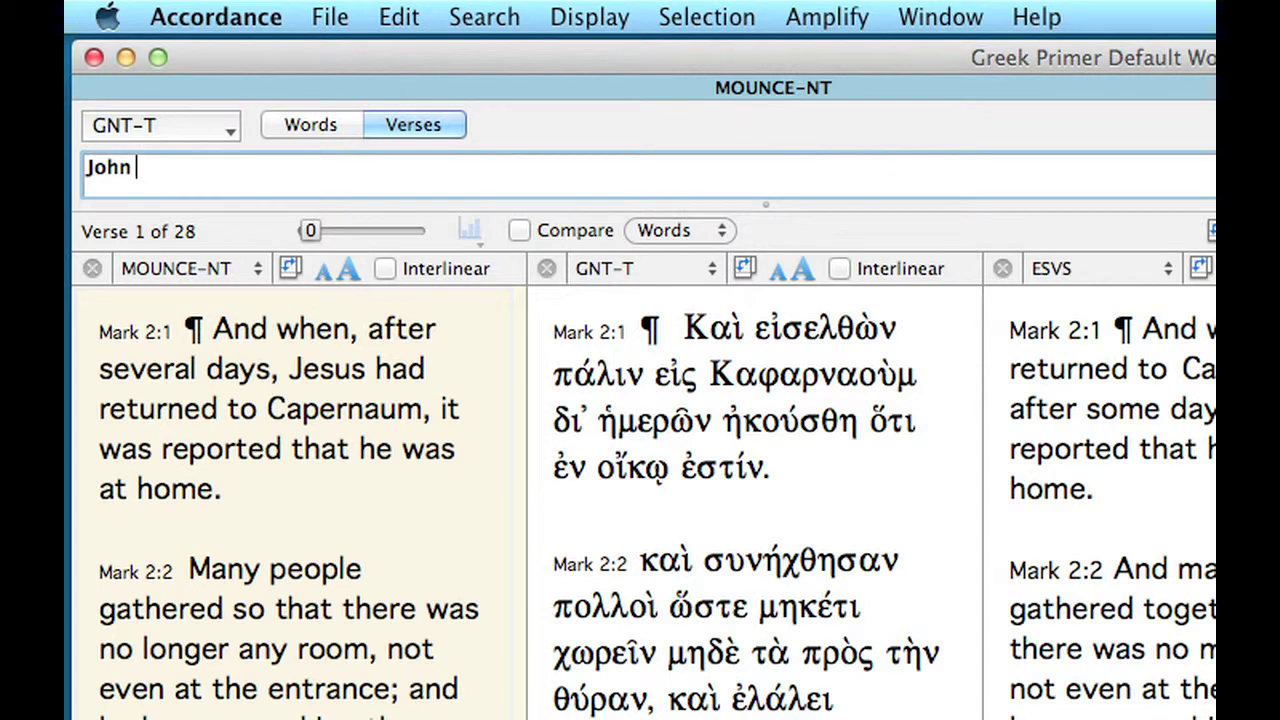
{"action": "type", "text": "2-3"}
{"action": "key", "text": "Return"}
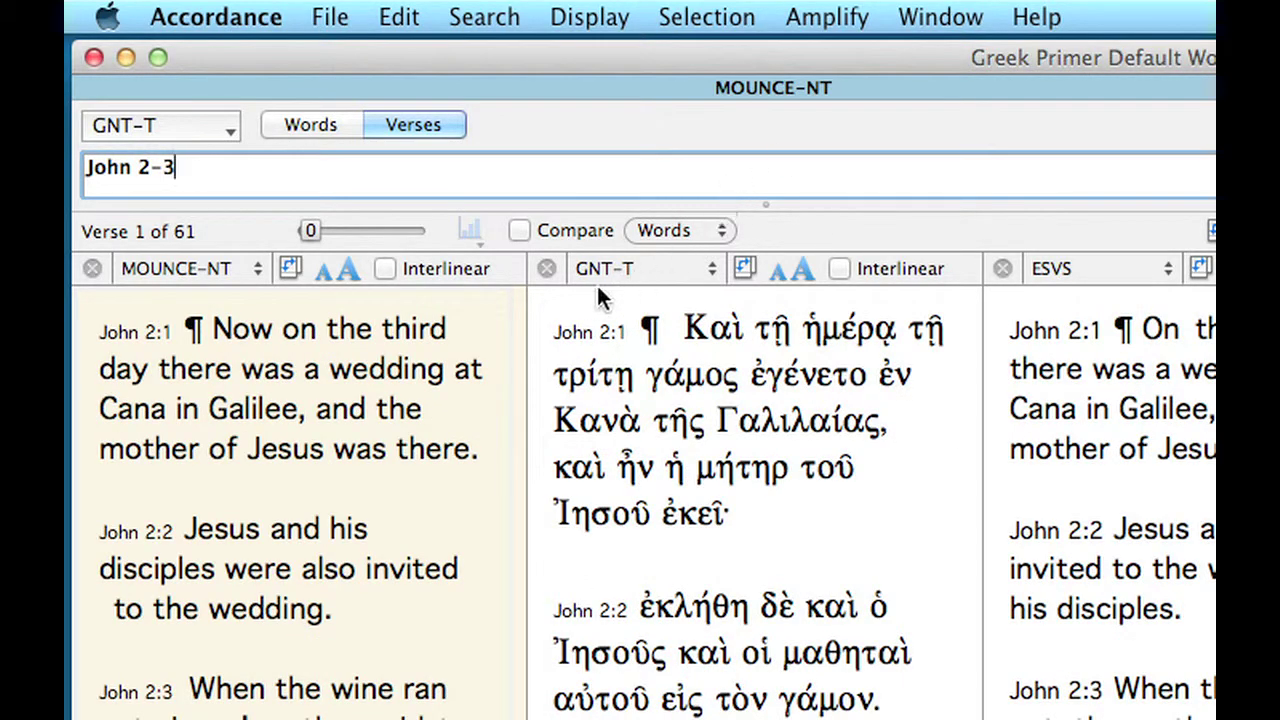
Find "Pharisees" in John 3:1 of the MOUNCE-NT text and look the word up in the dictionary
{"action": "scroll", "coordinate": [457, 660], "scroll_direction": "down", "scroll_amount": 10}
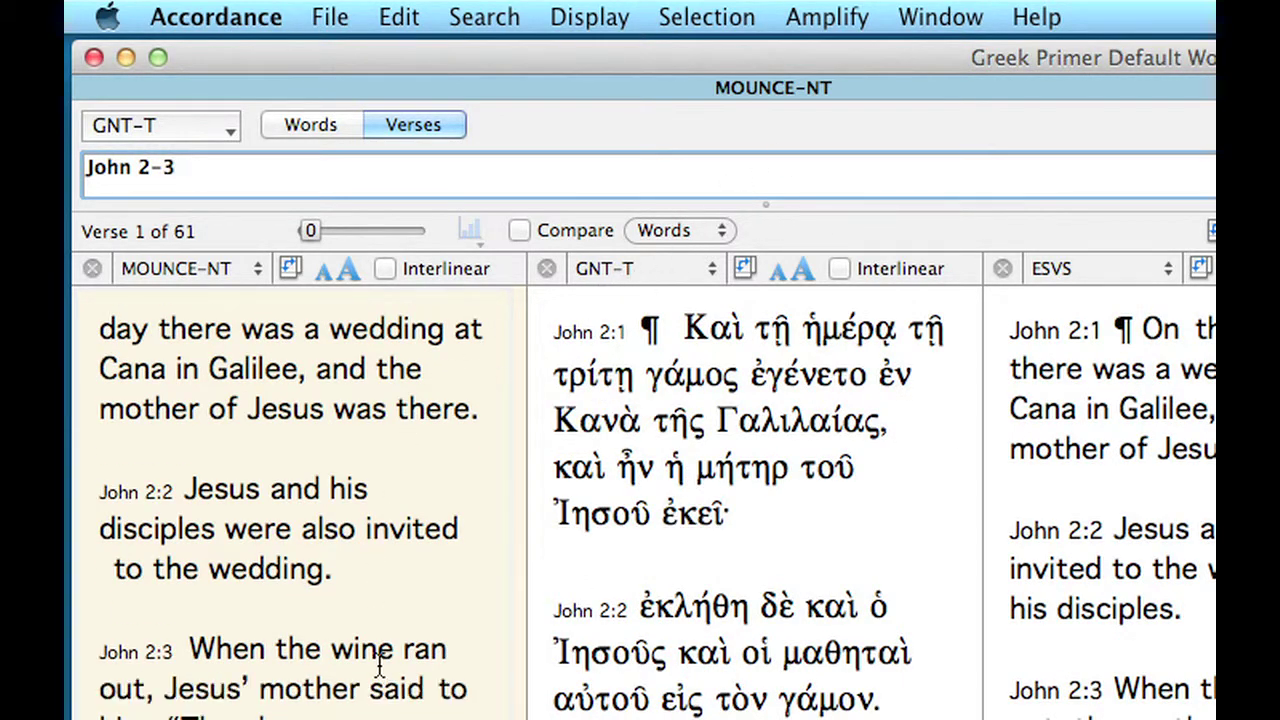
{"action": "scroll", "coordinate": [379, 662], "scroll_direction": "down", "scroll_amount": 10}
{"action": "scroll", "coordinate": [379, 665], "scroll_direction": "down", "scroll_amount": 10}
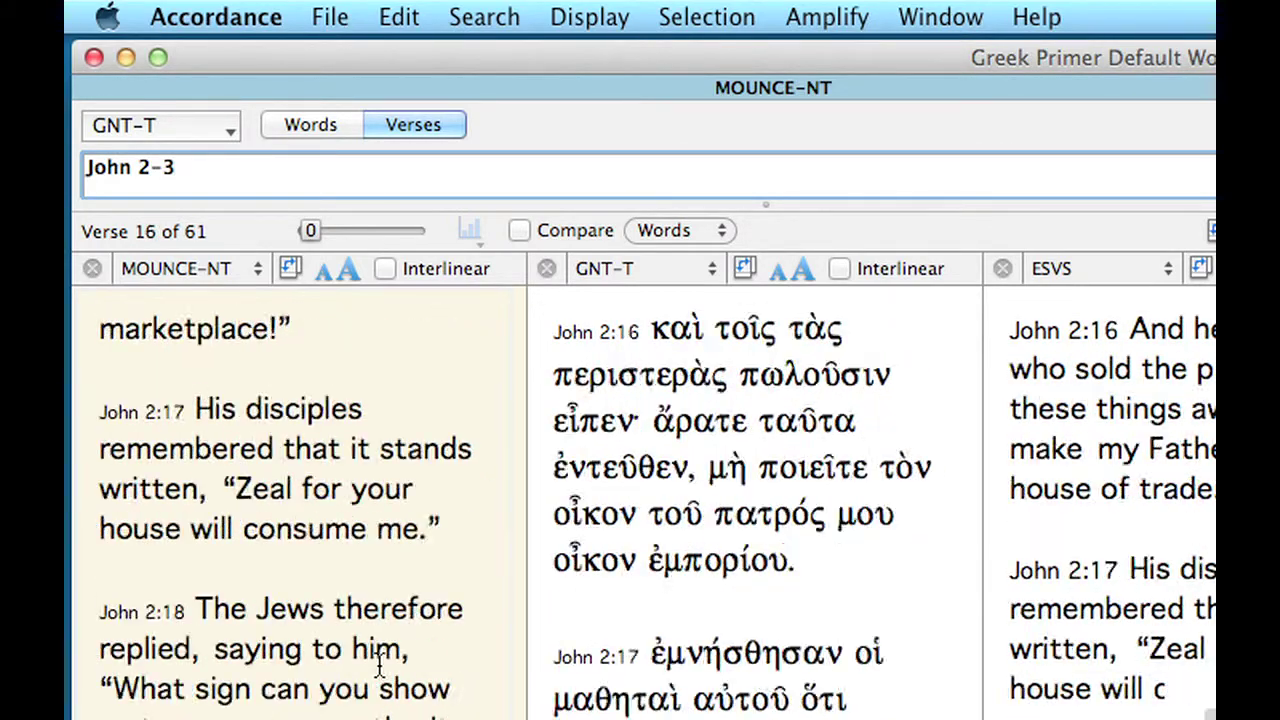
{"action": "scroll", "coordinate": [379, 666], "scroll_direction": "down", "scroll_amount": 10}
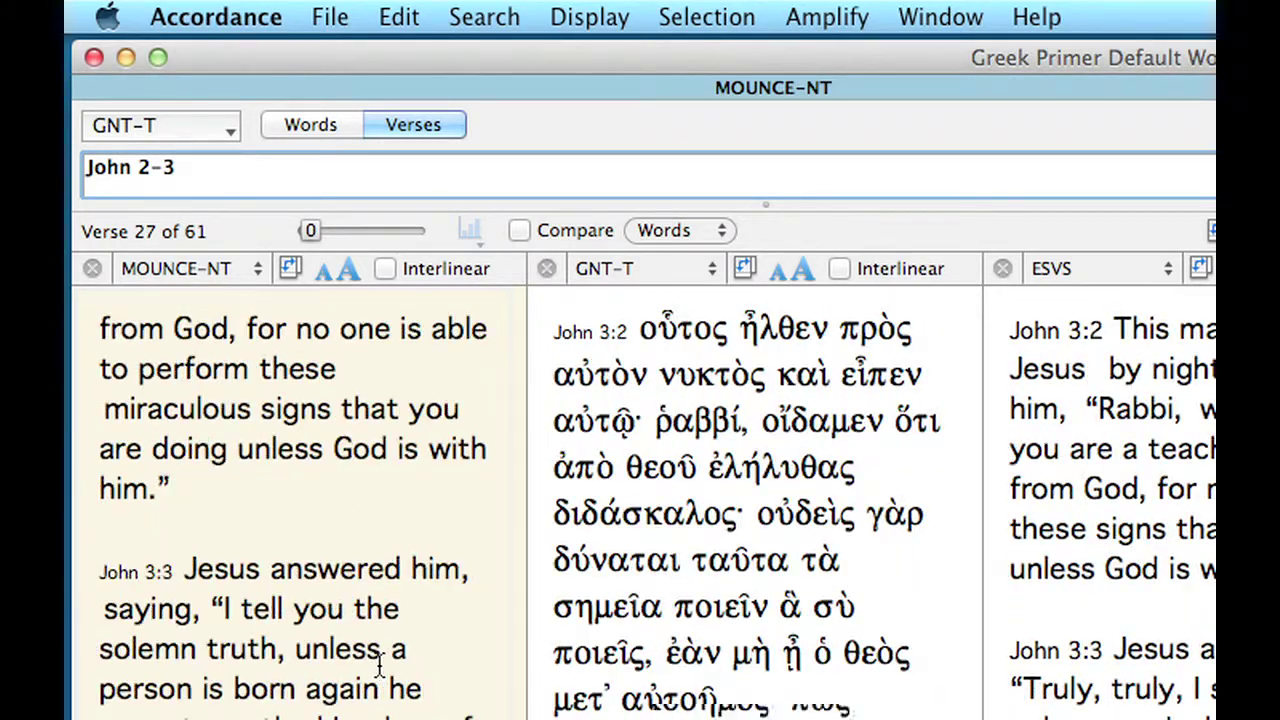
{"action": "scroll", "coordinate": [379, 690], "scroll_direction": "up", "scroll_amount": 5}
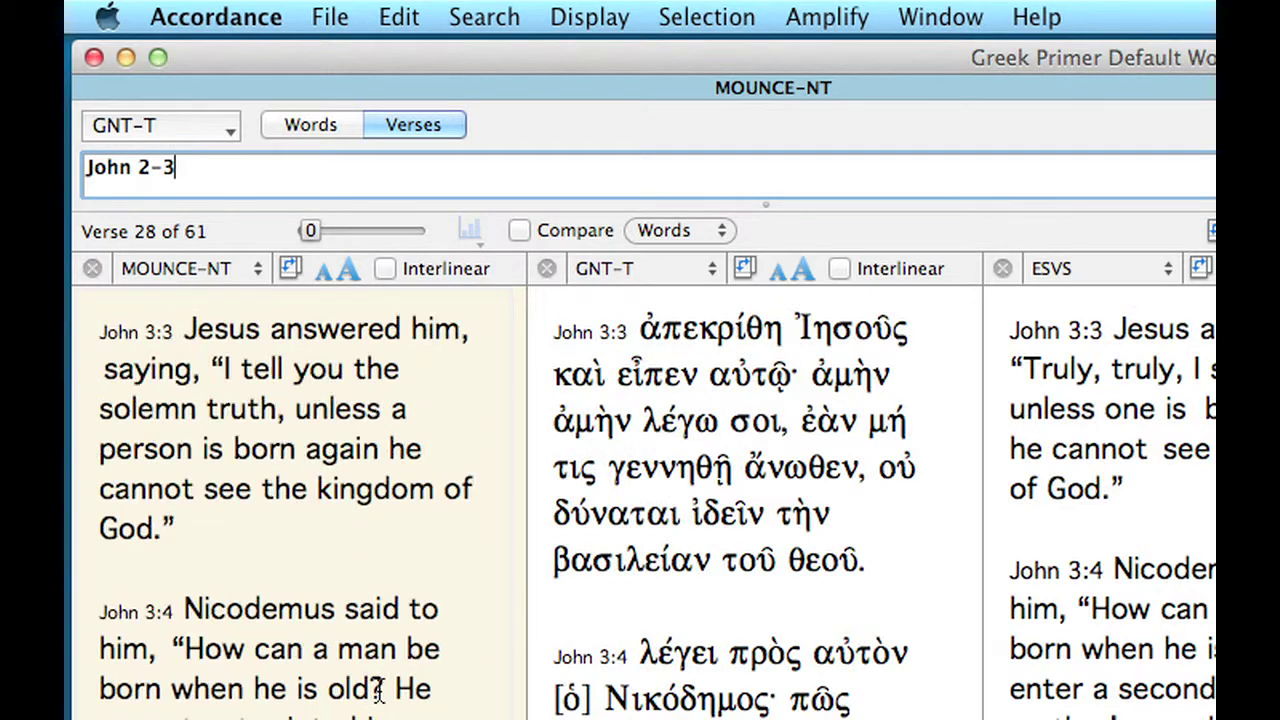
{"action": "scroll", "coordinate": [380, 690], "scroll_direction": "up", "scroll_amount": 5}
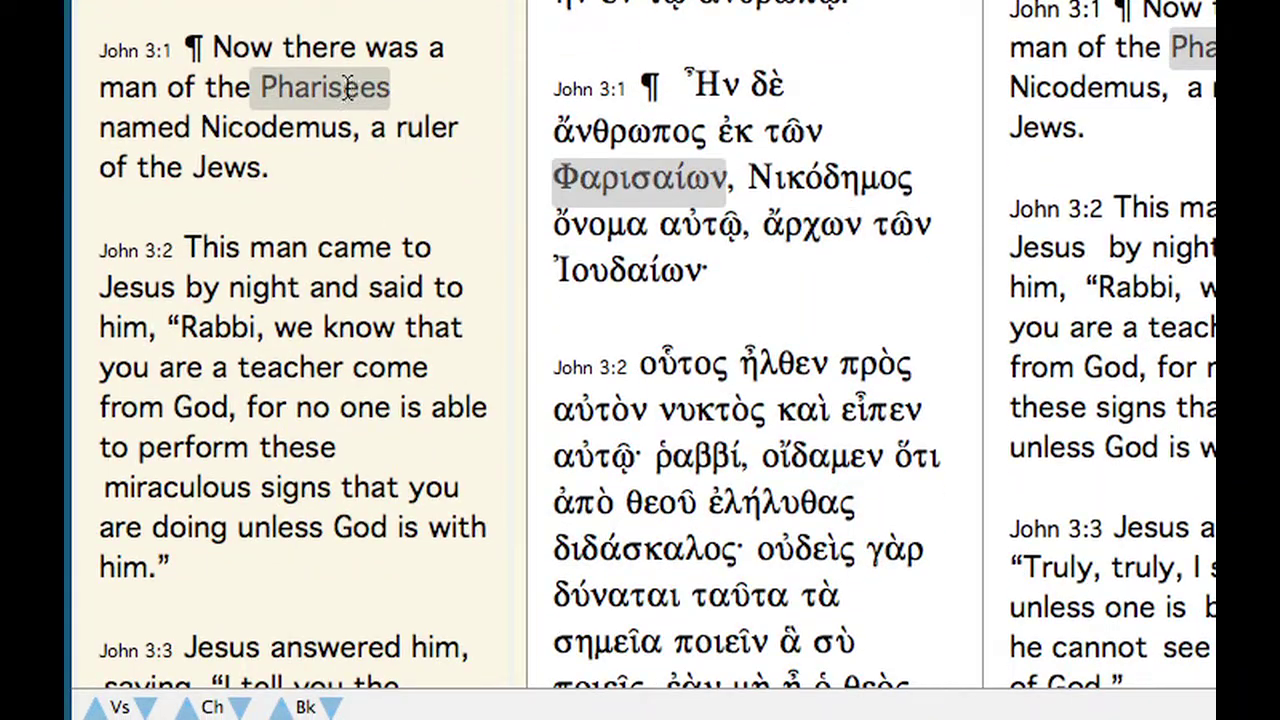
{"action": "right_click", "coordinate": [347, 88]}
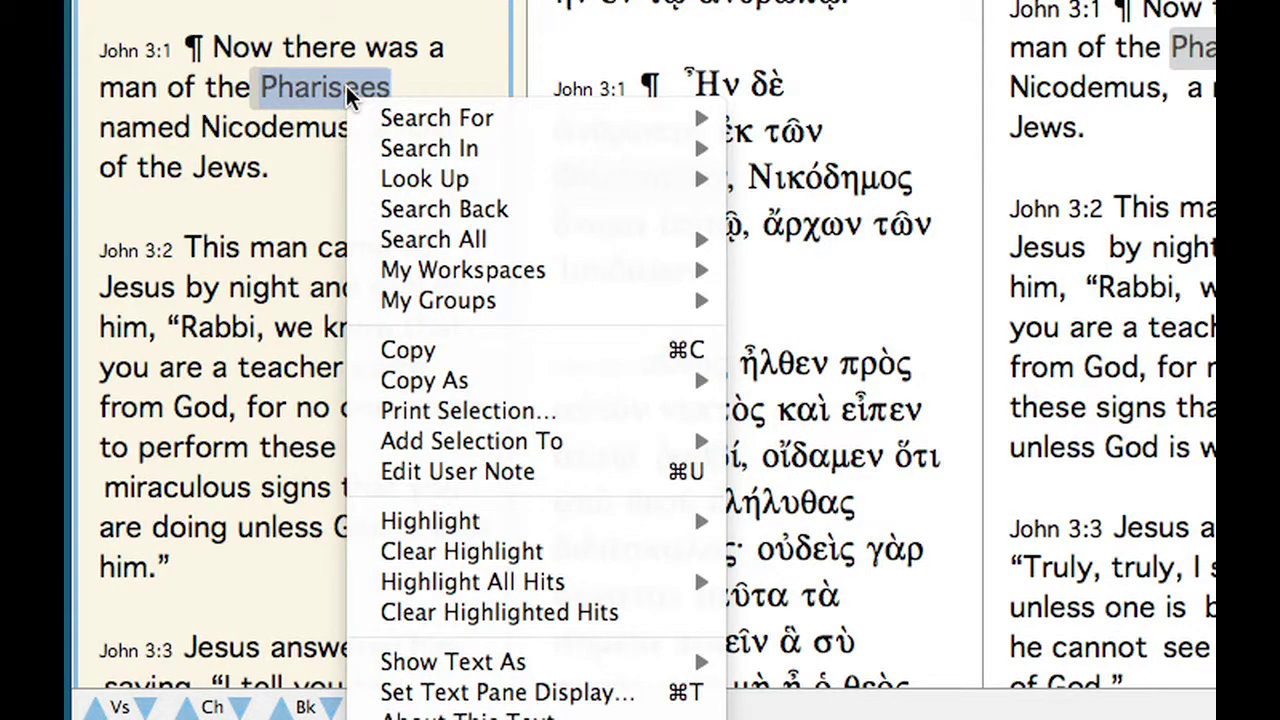
{"action": "mouse_move", "coordinate": [452, 184]}
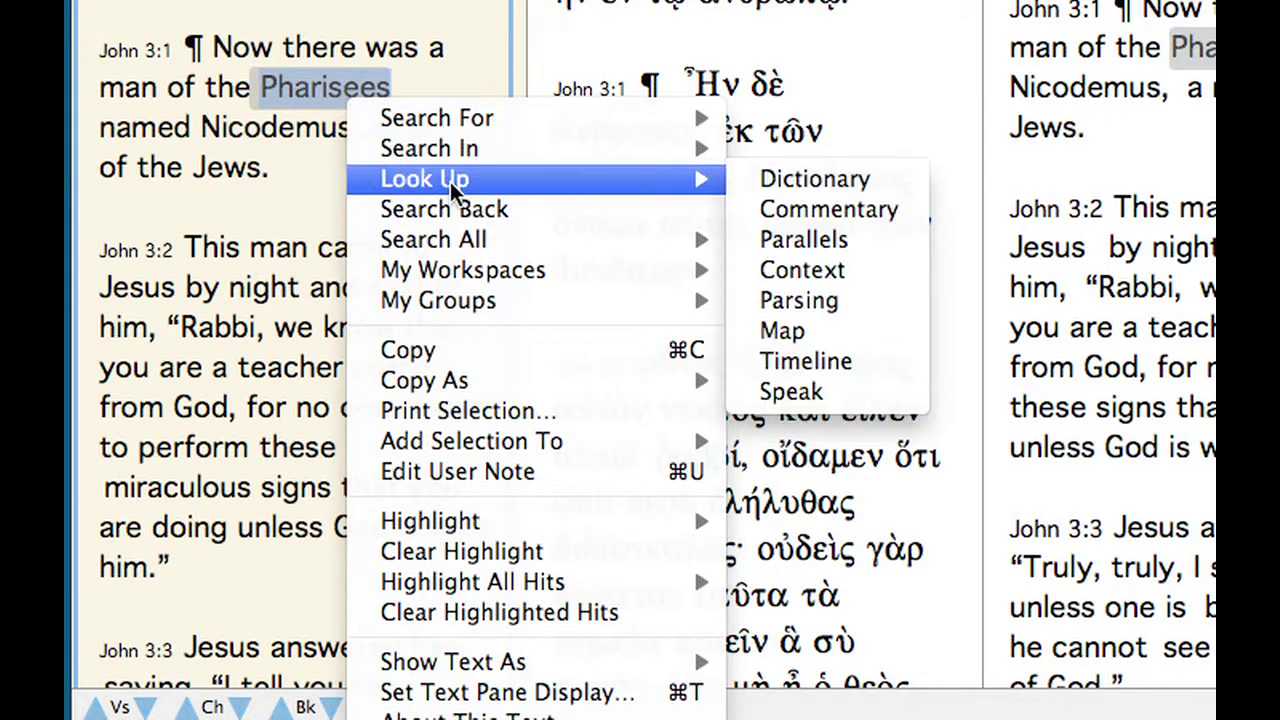
{"action": "left_click", "coordinate": [847, 177]}
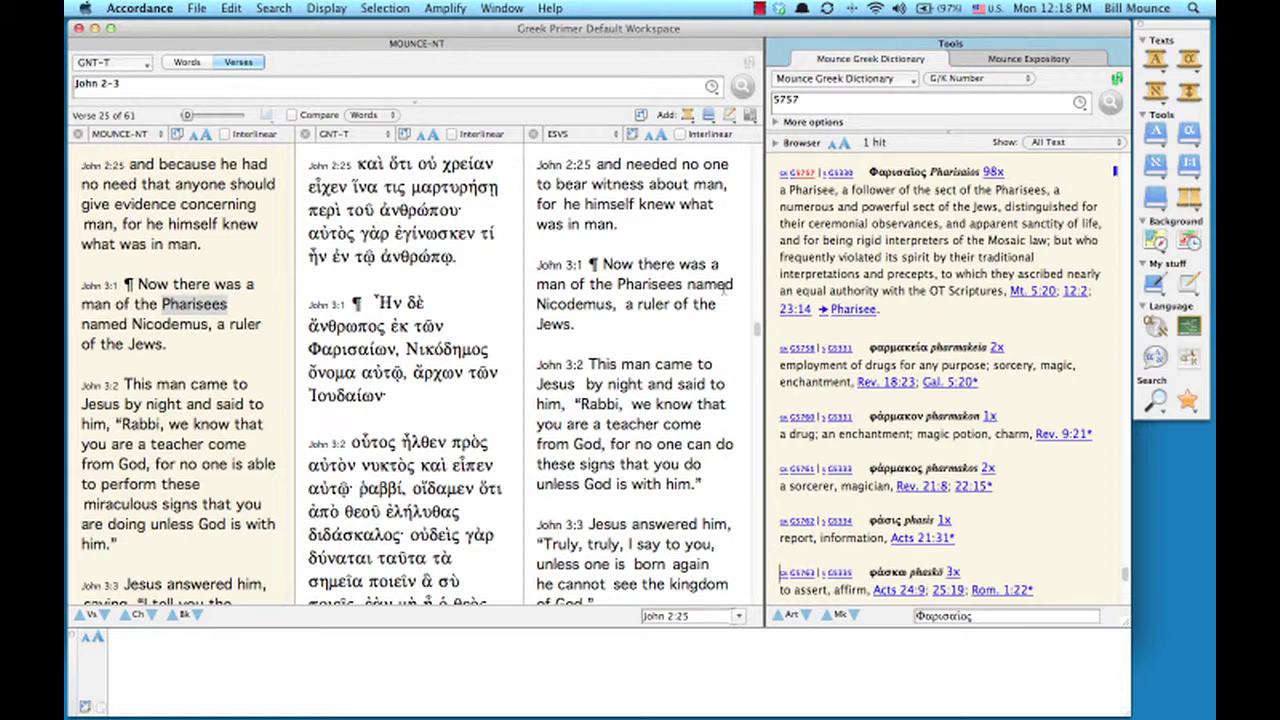
Look up the word "Pharisees" from John 3:1 in the IVP-NB Dictionary and view its article
{"action": "mouse_move", "coordinate": [232, 298]}
{"action": "left_click", "coordinate": [205, 305]}
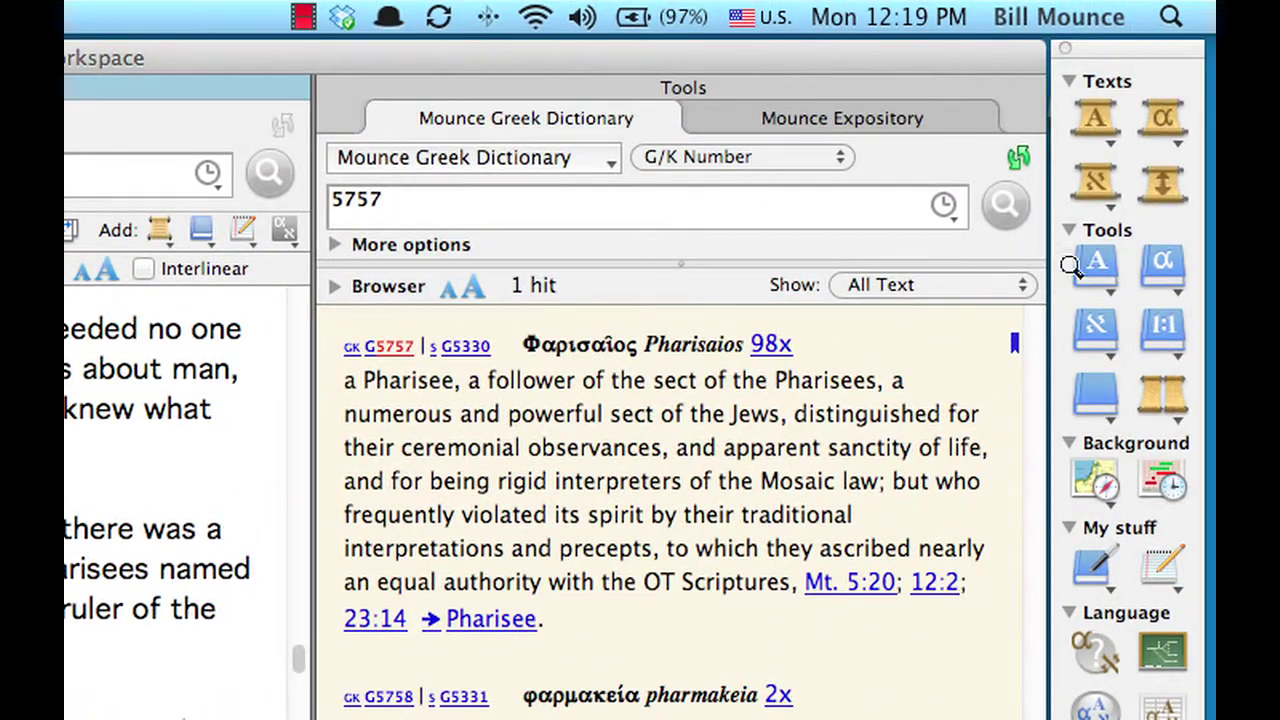
{"action": "left_click", "coordinate": [1100, 267]}
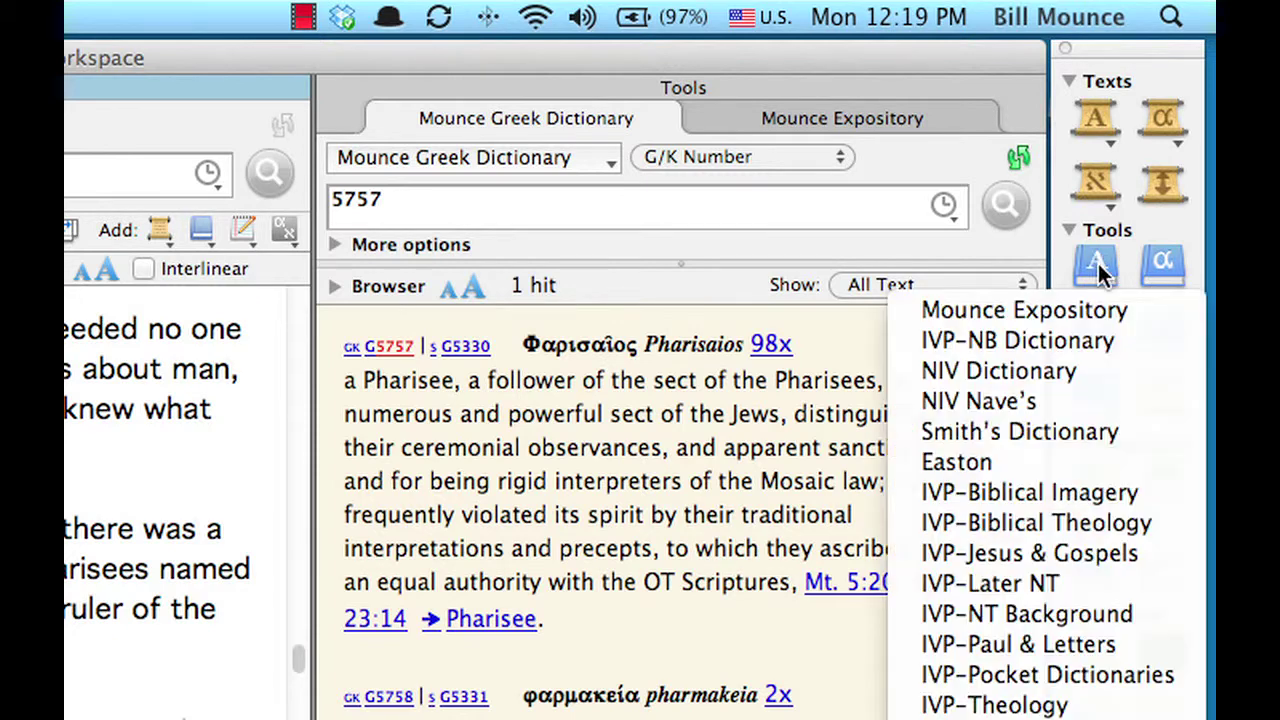
{"action": "left_click", "coordinate": [1094, 338]}
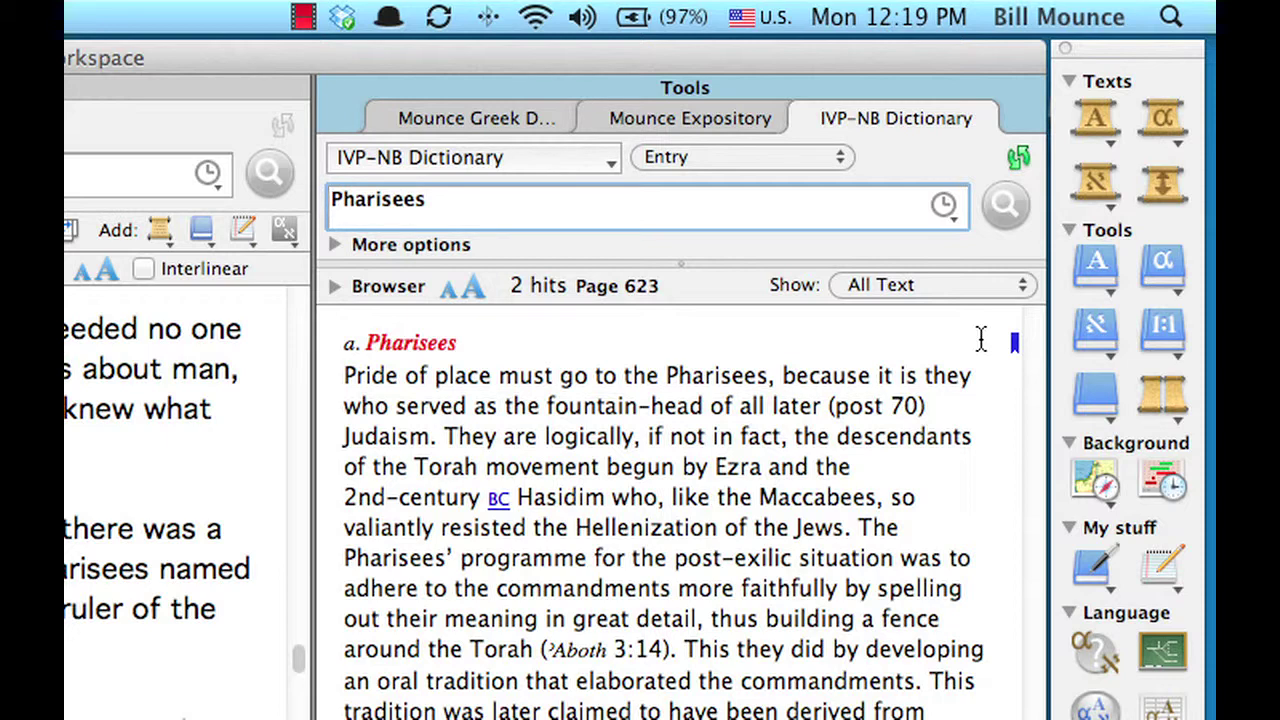
{"action": "scroll", "coordinate": [978, 340], "scroll_direction": "up", "scroll_amount": 2}
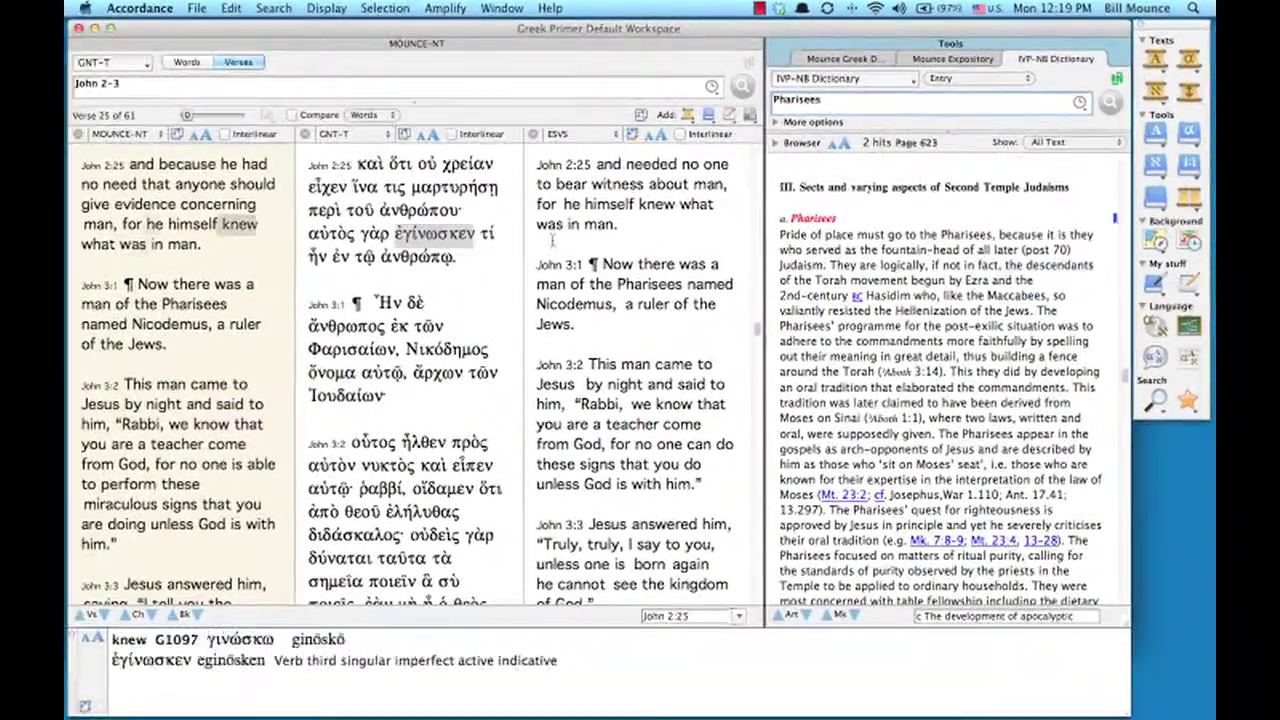
Run a Search All for "Pharisees" from John 3:1 across the Tools: Word Studies group
{"action": "left_click", "coordinate": [186, 305]}
{"action": "right_click", "coordinate": [188, 308]}
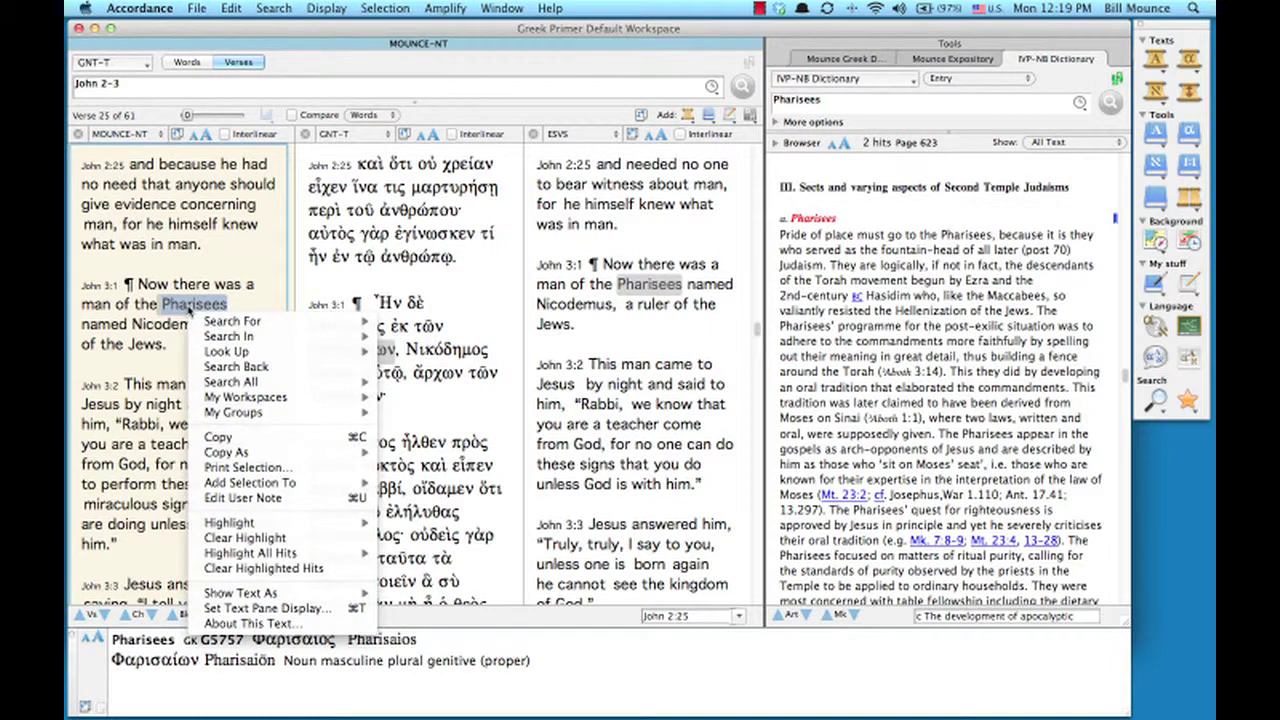
{"action": "mouse_move", "coordinate": [250, 385]}
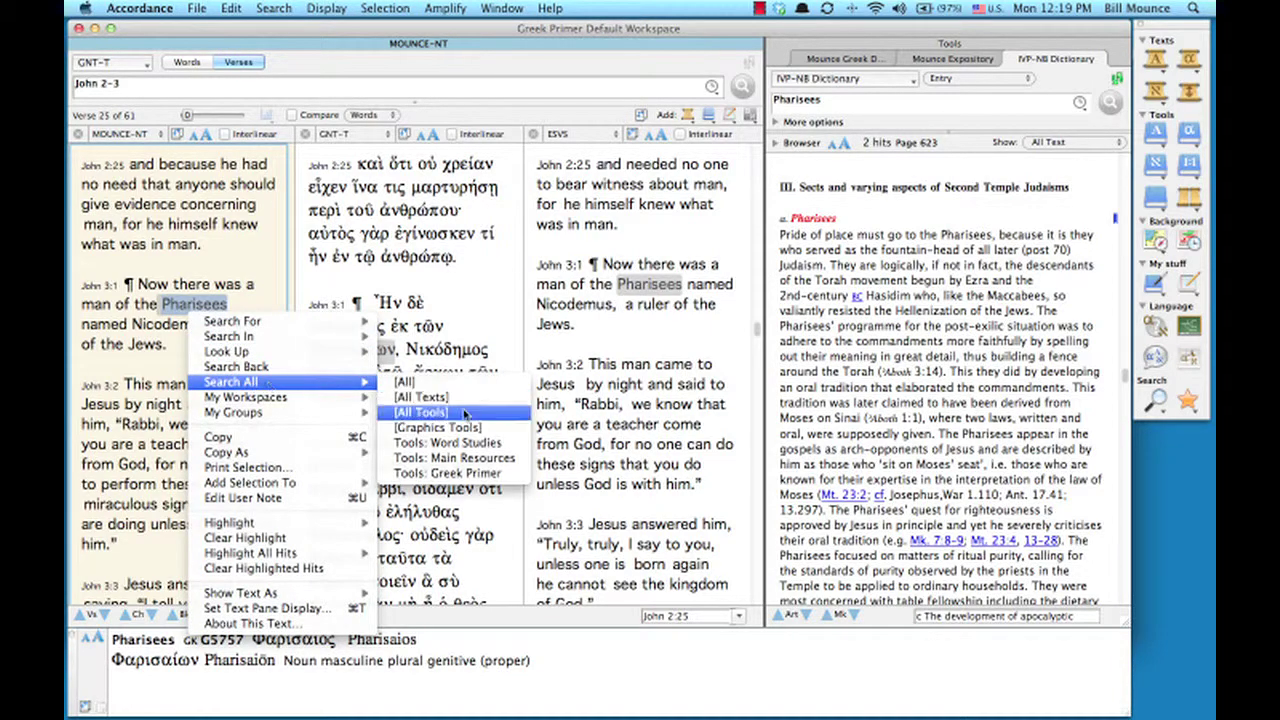
{"action": "left_click", "coordinate": [522, 449]}
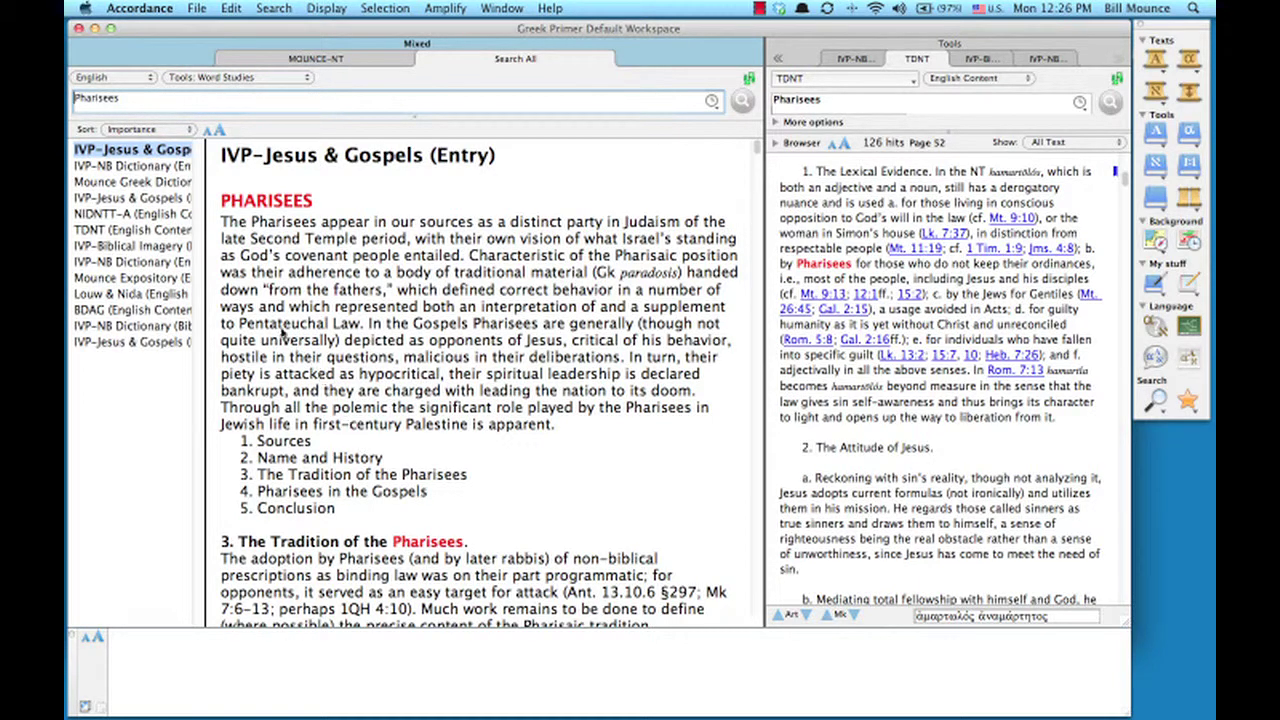
Browse the Pharisees hits in IVP-NB Dictionary, Mounce Greek Dictionary and TDNT, and open IVP-Biblical Imagery
{"action": "left_click", "coordinate": [137, 166]}
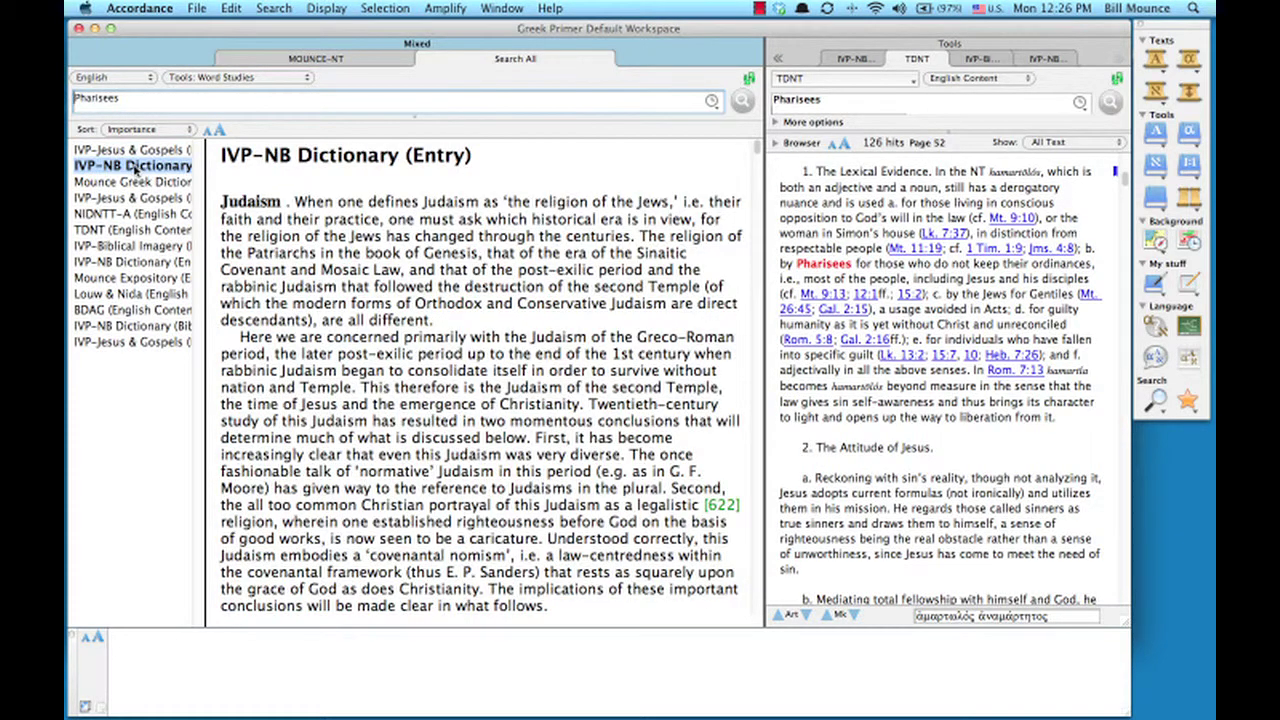
{"action": "left_click", "coordinate": [137, 182]}
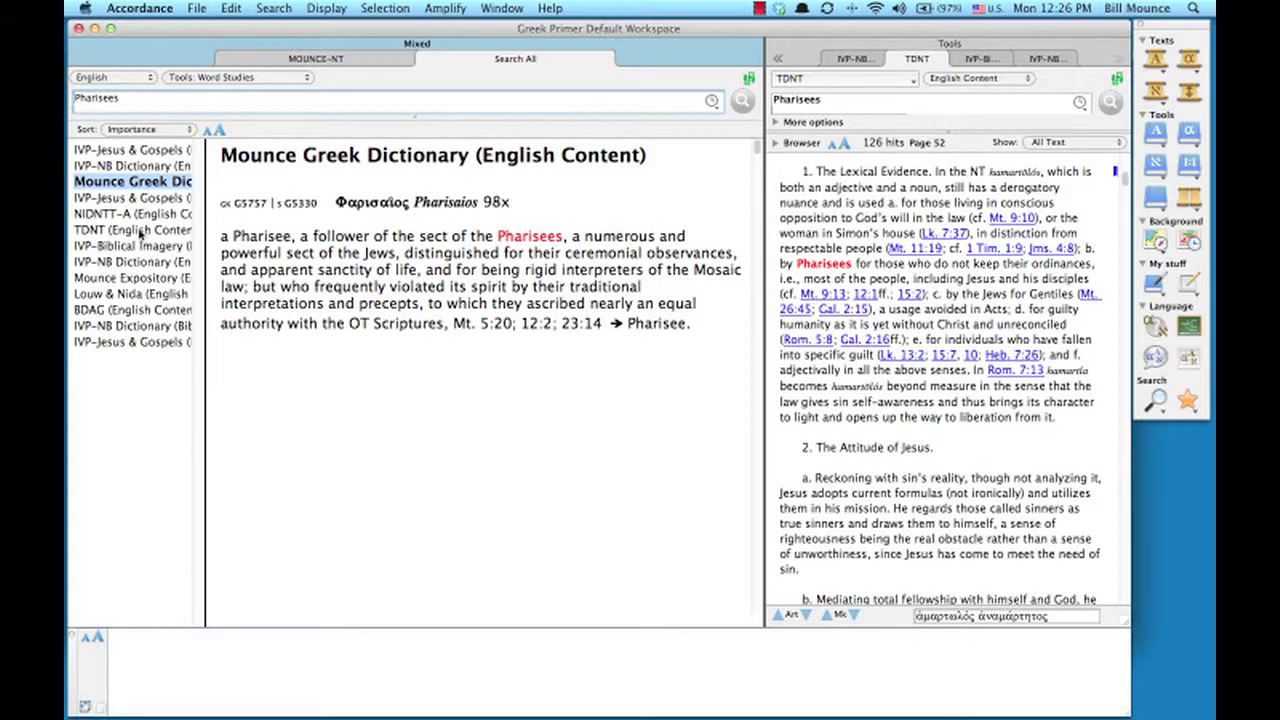
{"action": "left_click", "coordinate": [140, 231]}
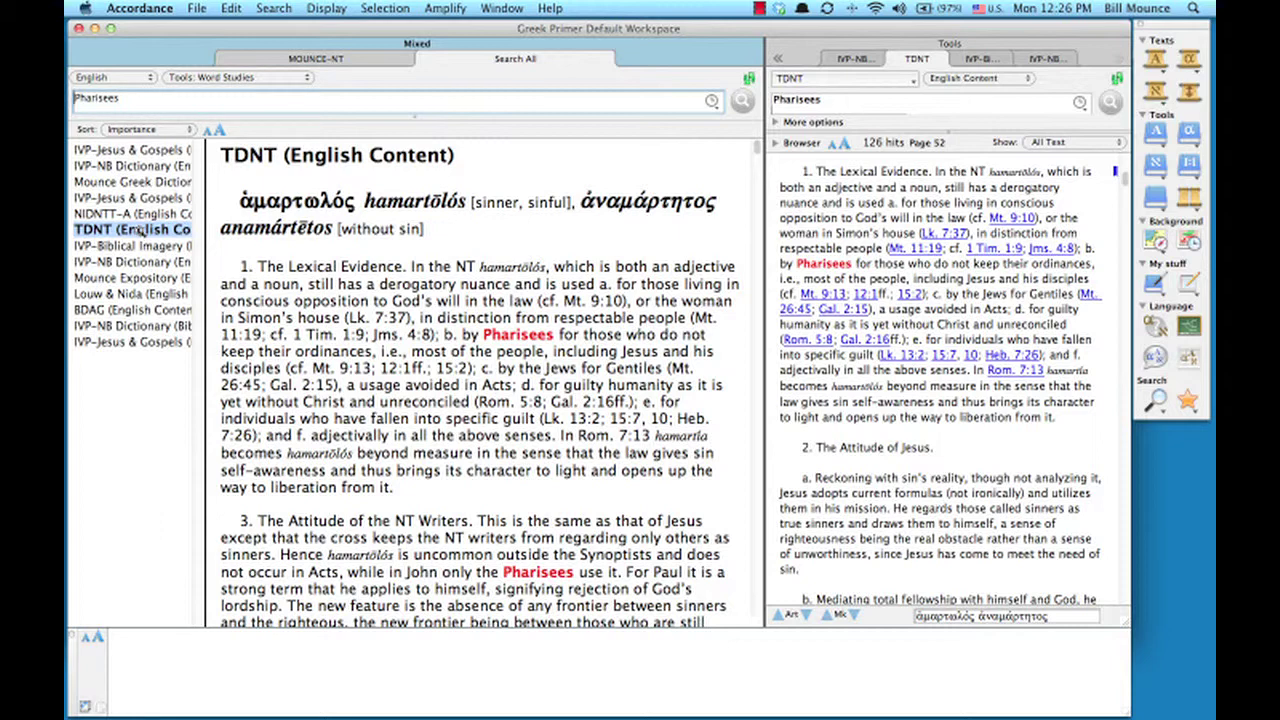
{"action": "key", "text": "Tab"}
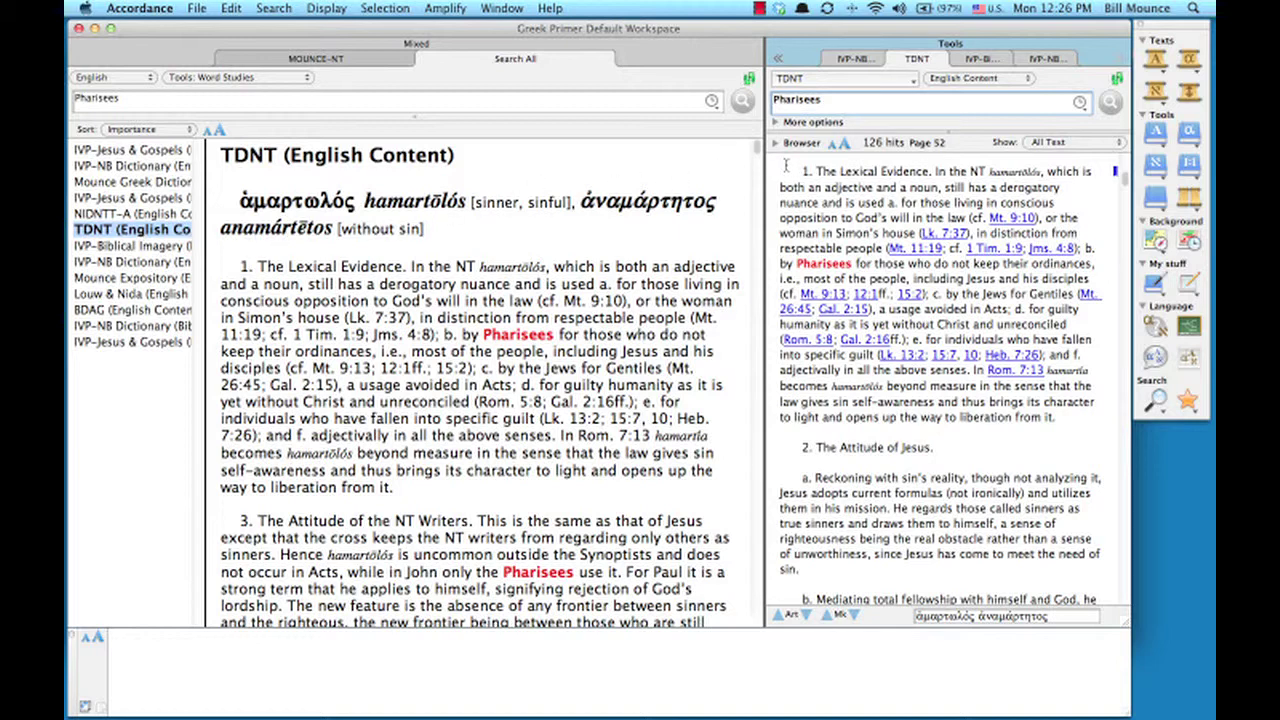
{"action": "left_click", "coordinate": [129, 246]}
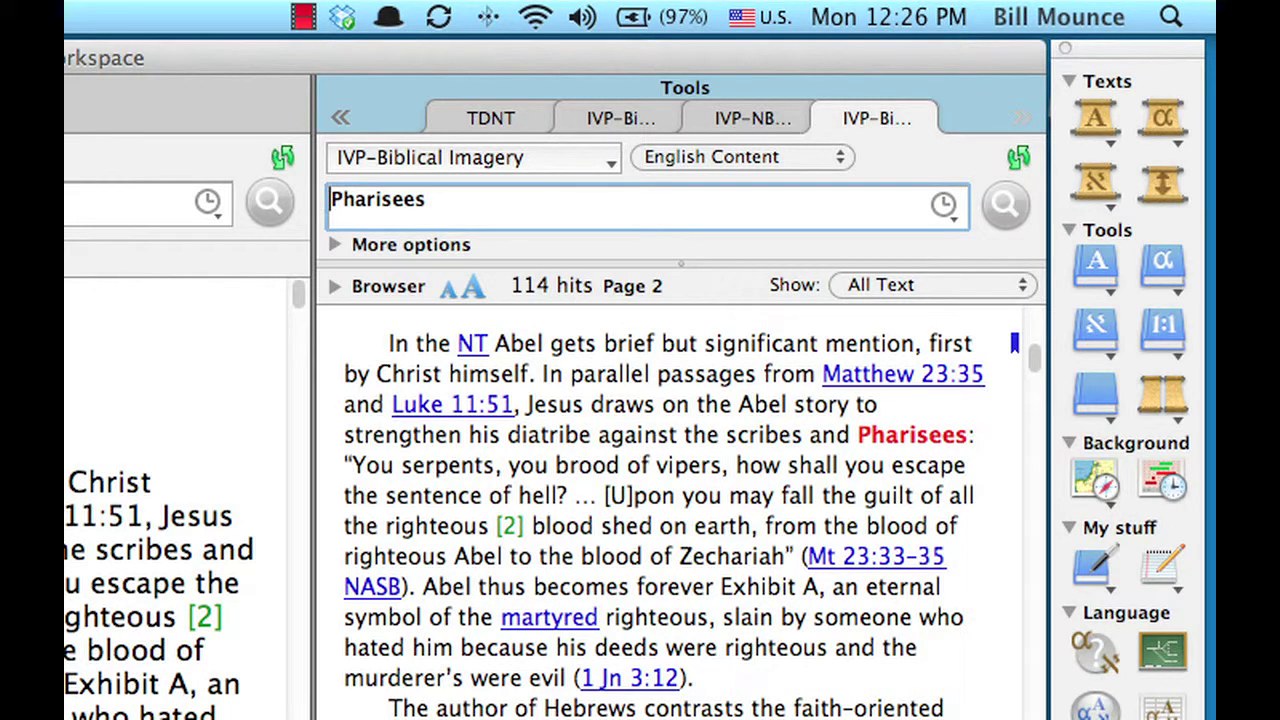
Try searching only the Entry field of IVP-Biblical Imagery for Pharisees, and dismiss the word selection list
{"action": "left_click", "coordinate": [816, 155]}
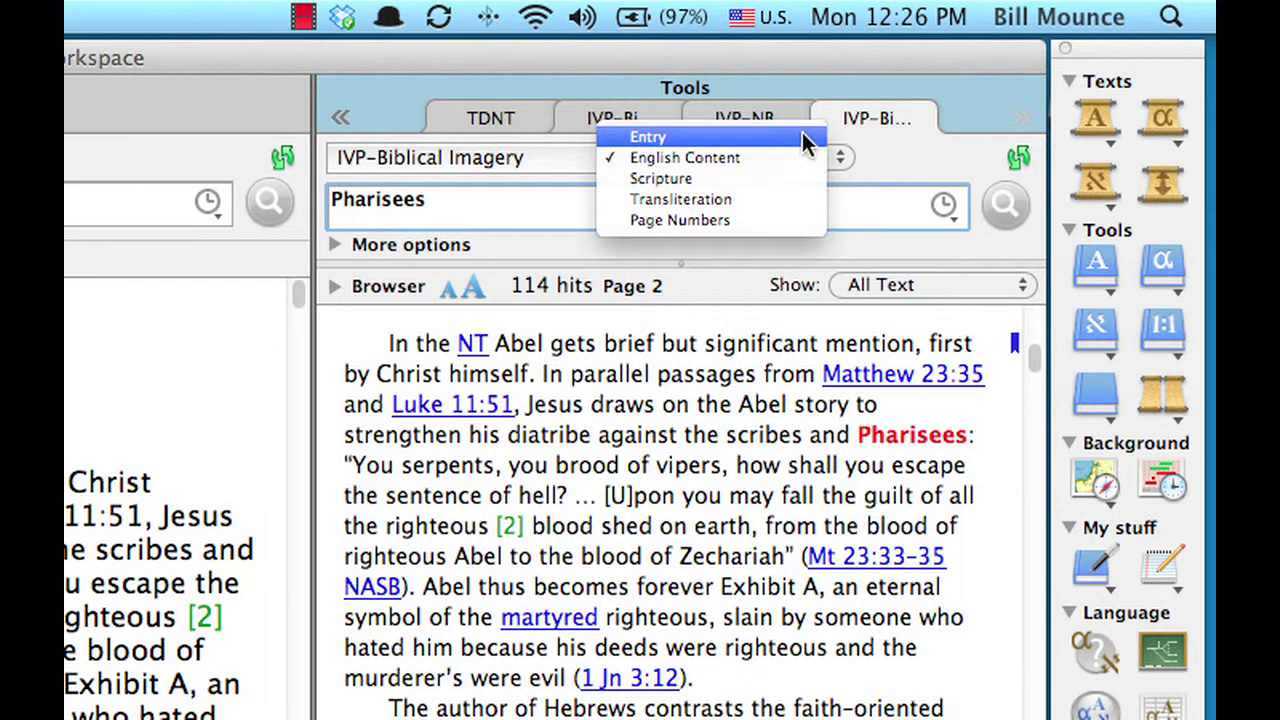
{"action": "left_click", "coordinate": [802, 136]}
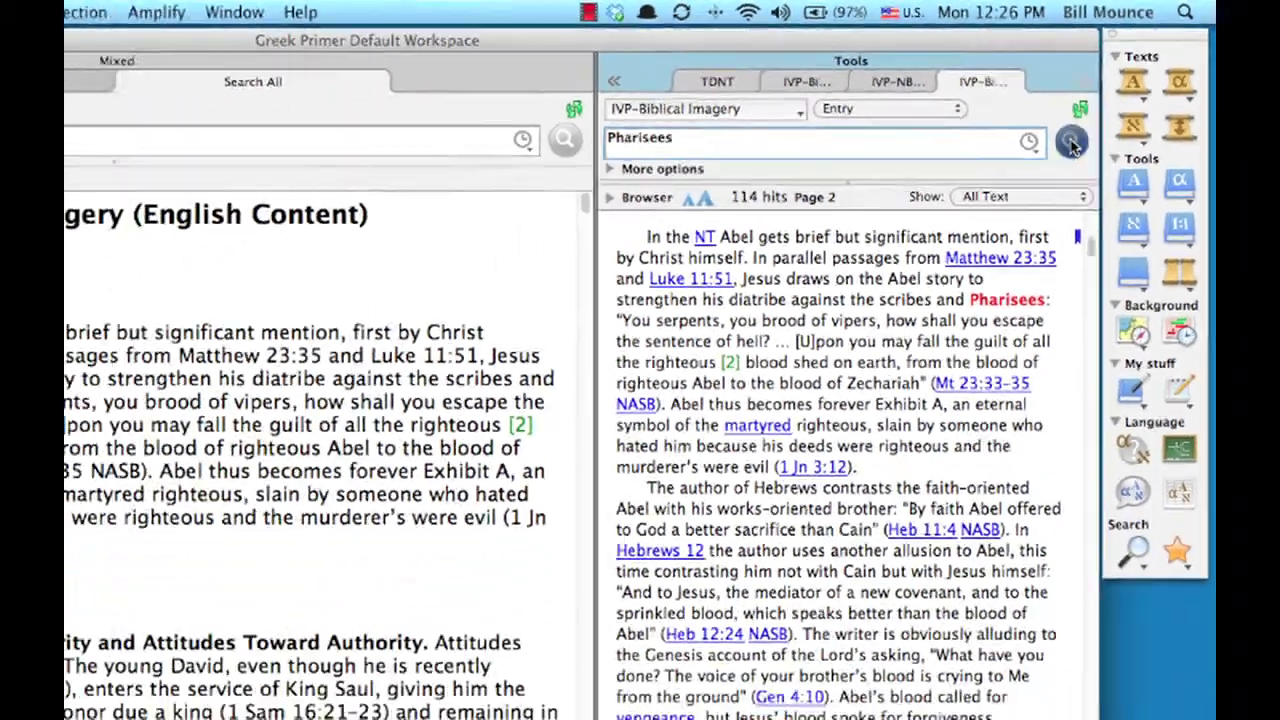
{"action": "key", "text": "super+e"}
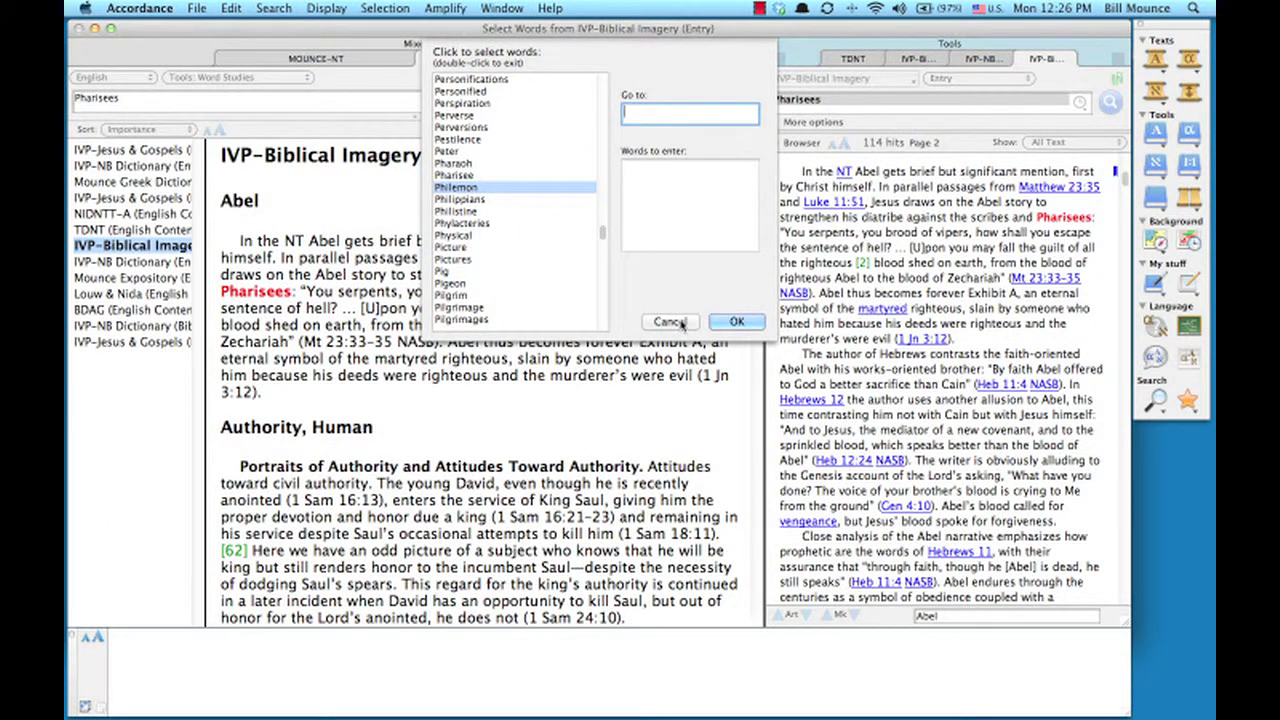
{"action": "left_click", "coordinate": [684, 321]}
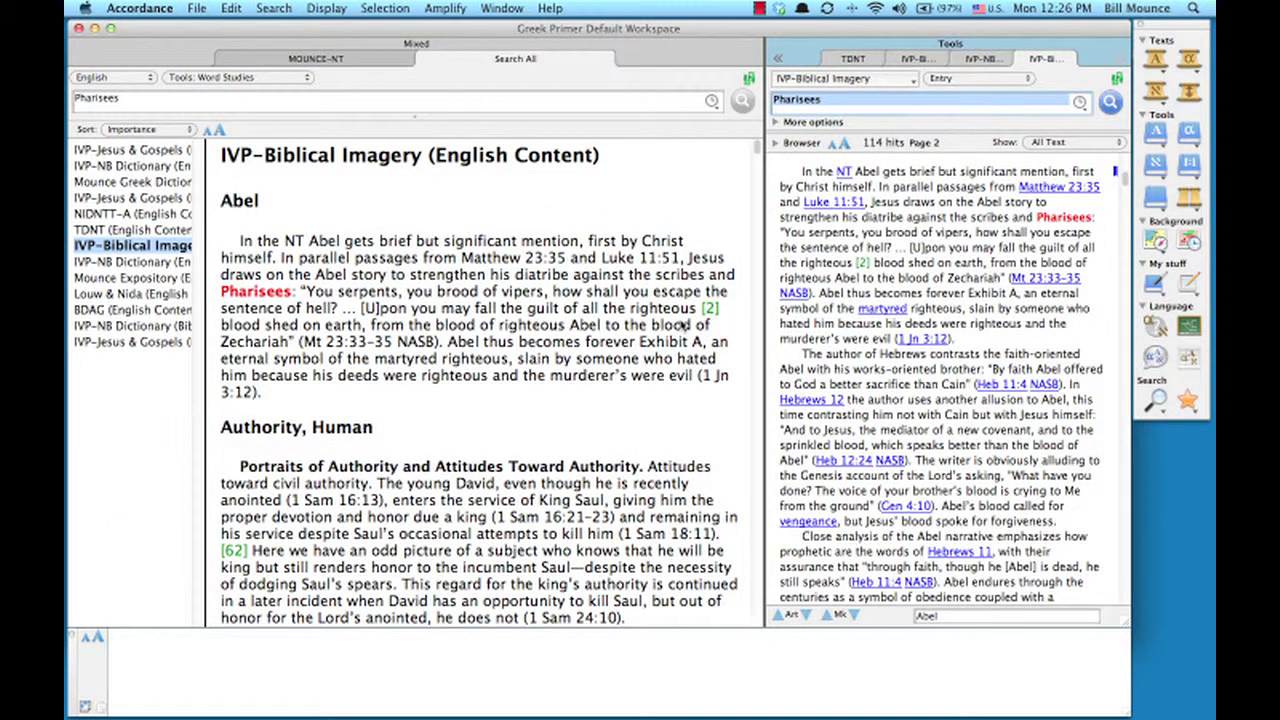
Search the entries of IVP-Jesus & Gospels for Pharisees and read through the article's Sources and Name and History sections
{"action": "left_click", "coordinate": [900, 78]}
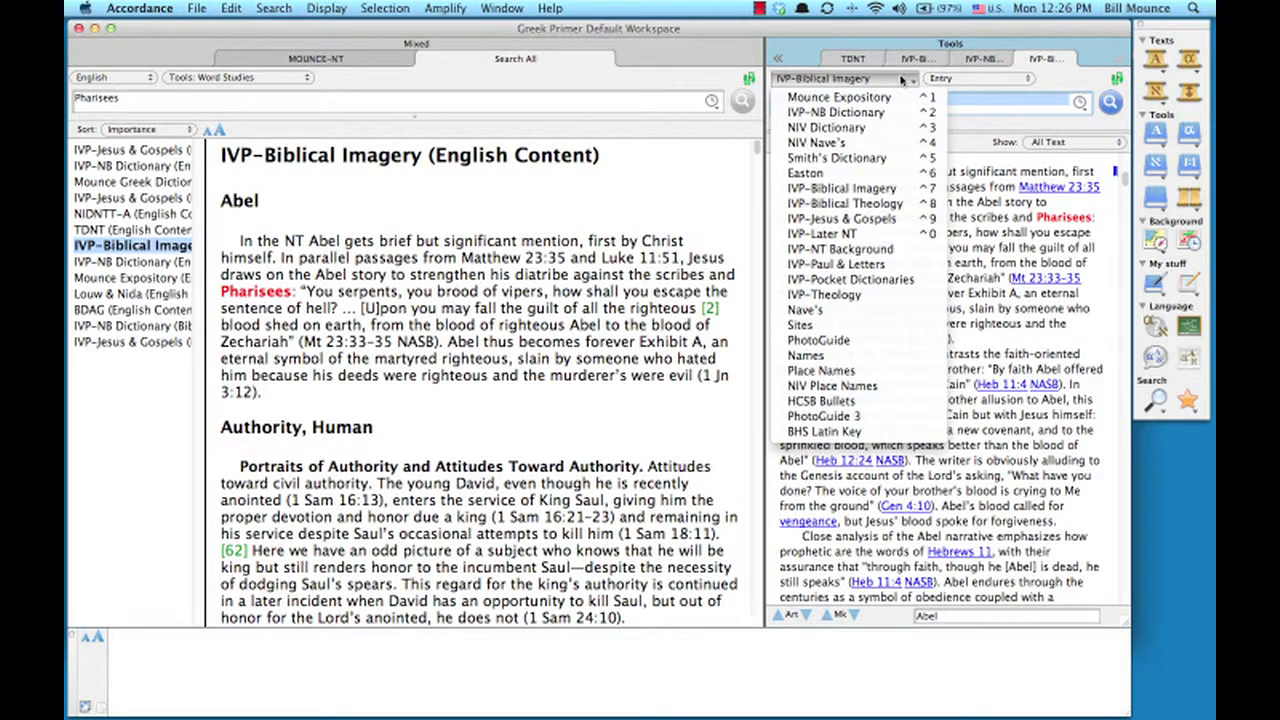
{"action": "left_click", "coordinate": [842, 218]}
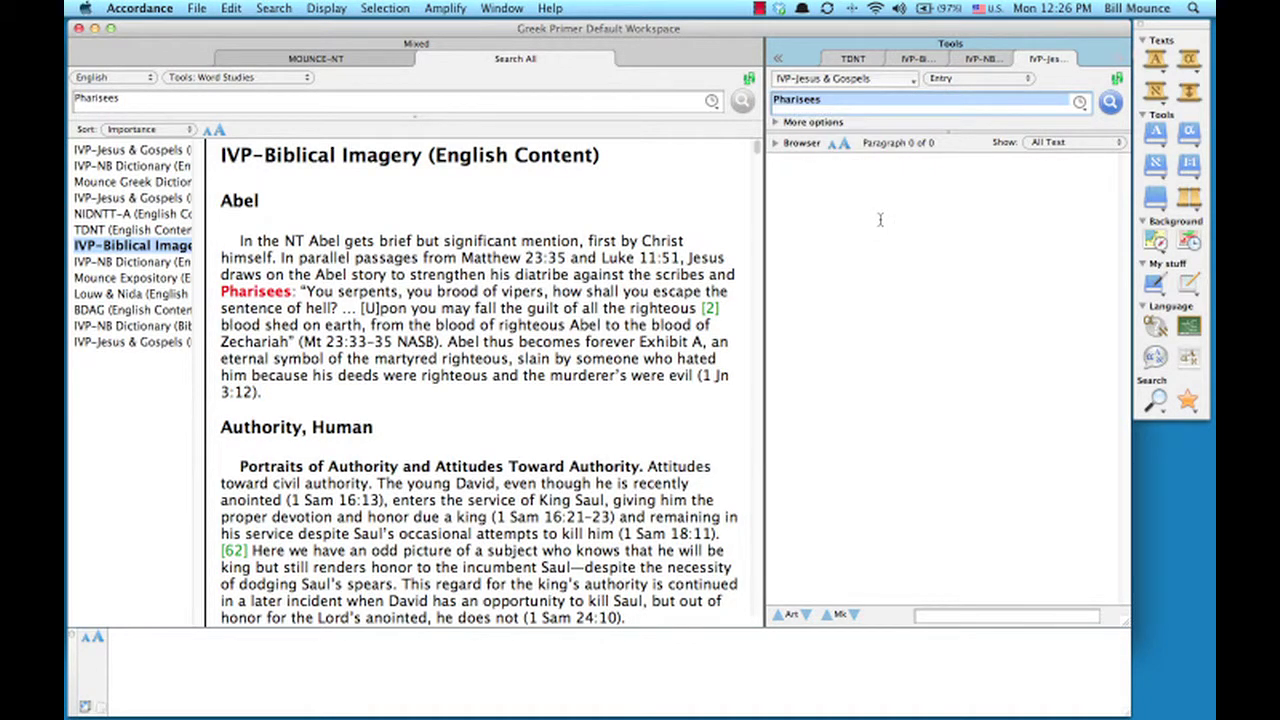
{"action": "left_click", "coordinate": [1109, 103]}
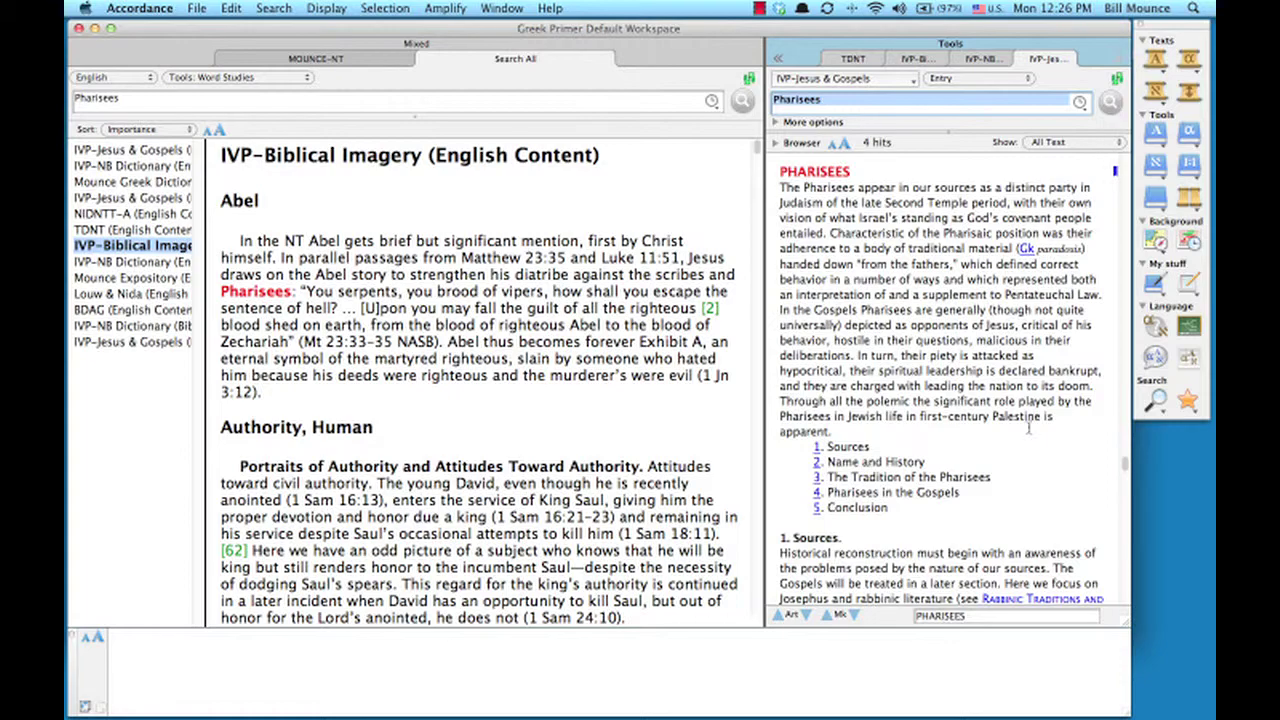
{"action": "scroll", "coordinate": [1028, 428], "scroll_direction": "down", "scroll_amount": 10}
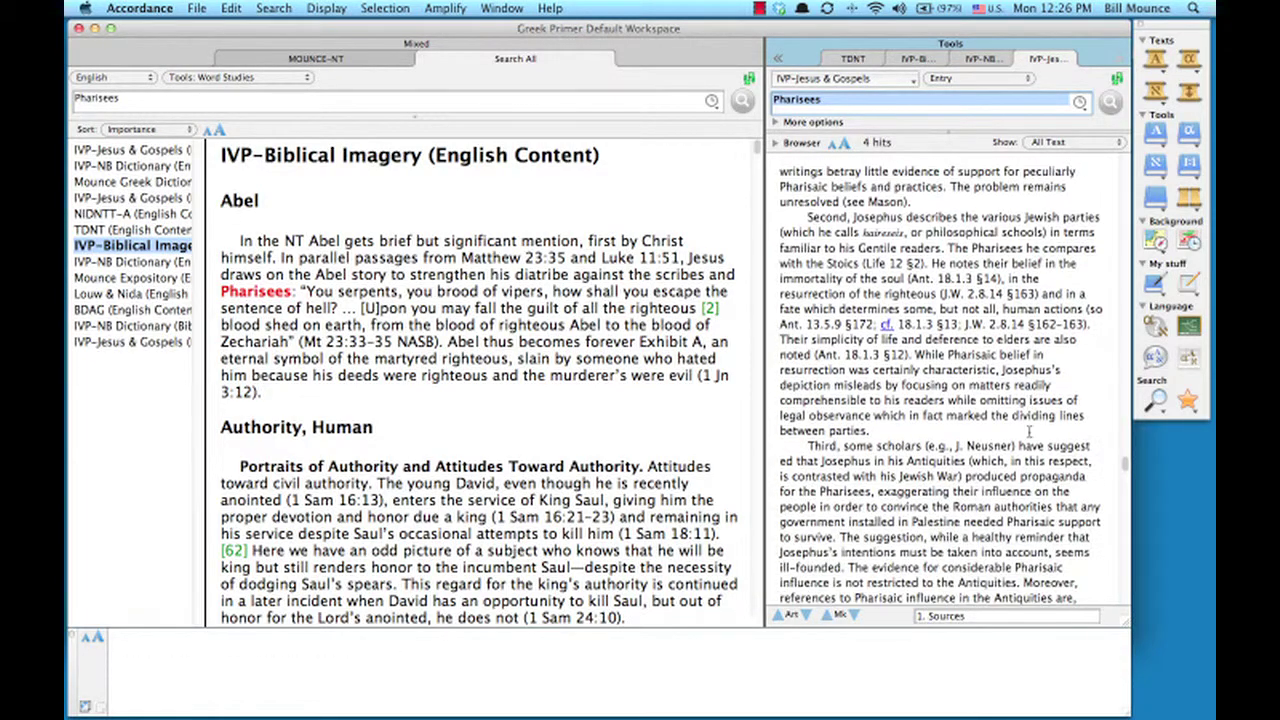
{"action": "scroll", "coordinate": [1028, 432], "scroll_direction": "down", "scroll_amount": 15}
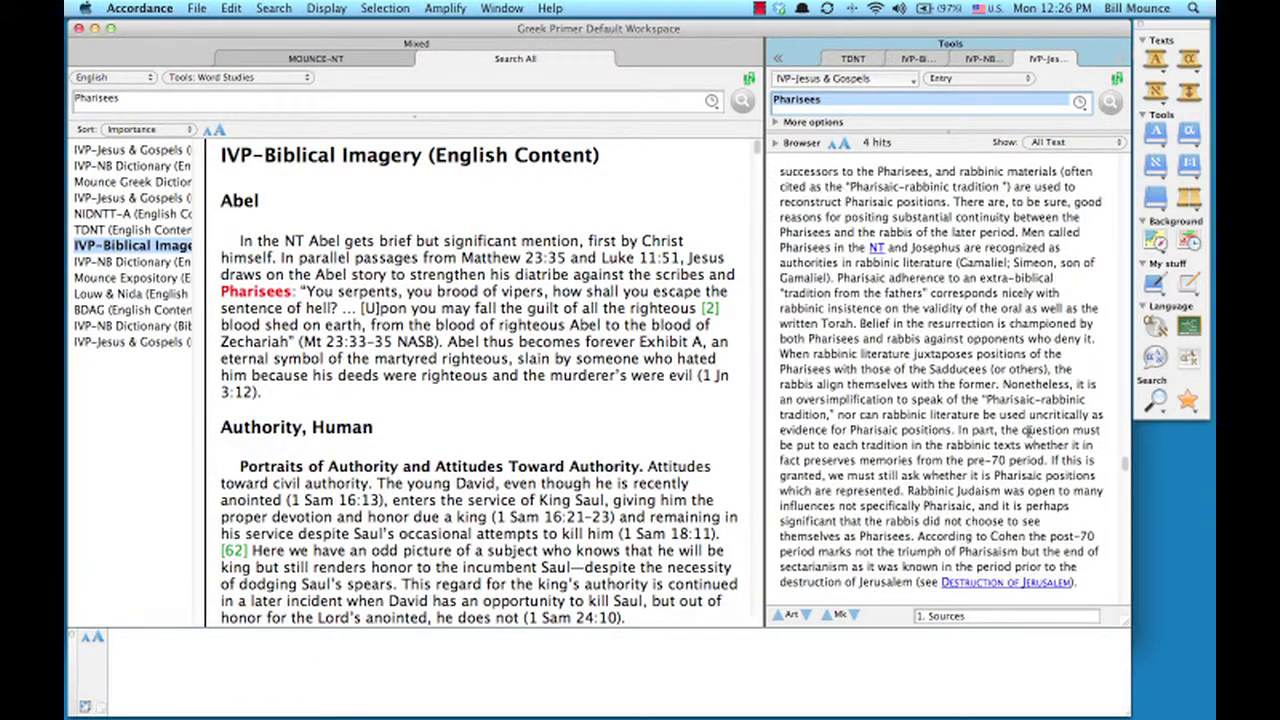
{"action": "scroll", "coordinate": [1028, 432], "scroll_direction": "down", "scroll_amount": 15}
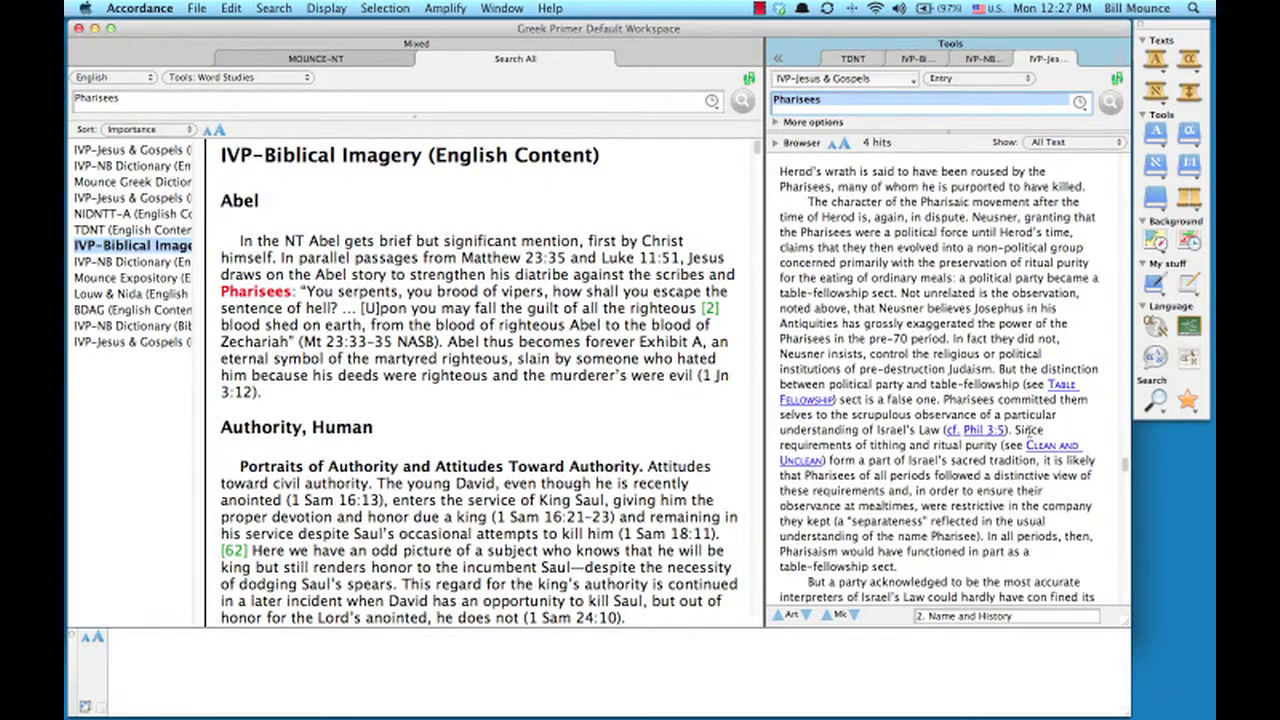
{"action": "scroll", "coordinate": [1030, 430], "scroll_direction": "down", "scroll_amount": 15}
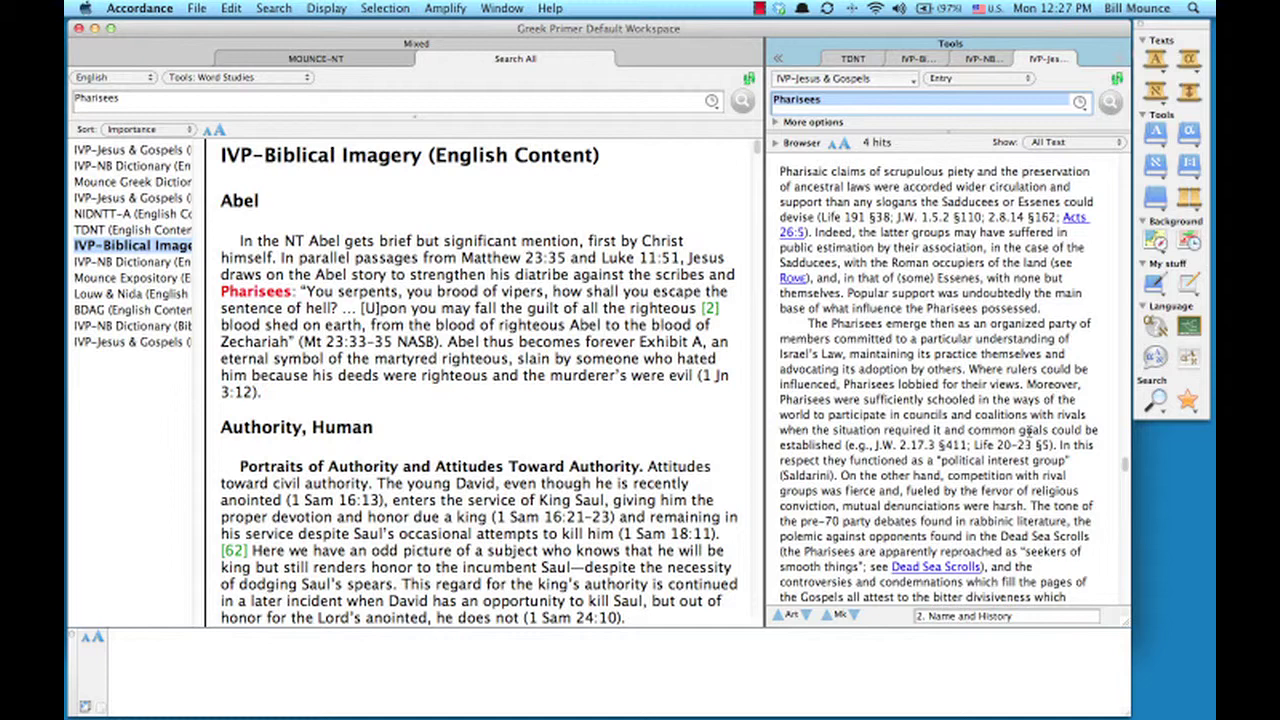
Close the leftover Pharisees results in the tools zone and the Search All results to return to the John text
{"action": "left_click", "coordinate": [1022, 60]}
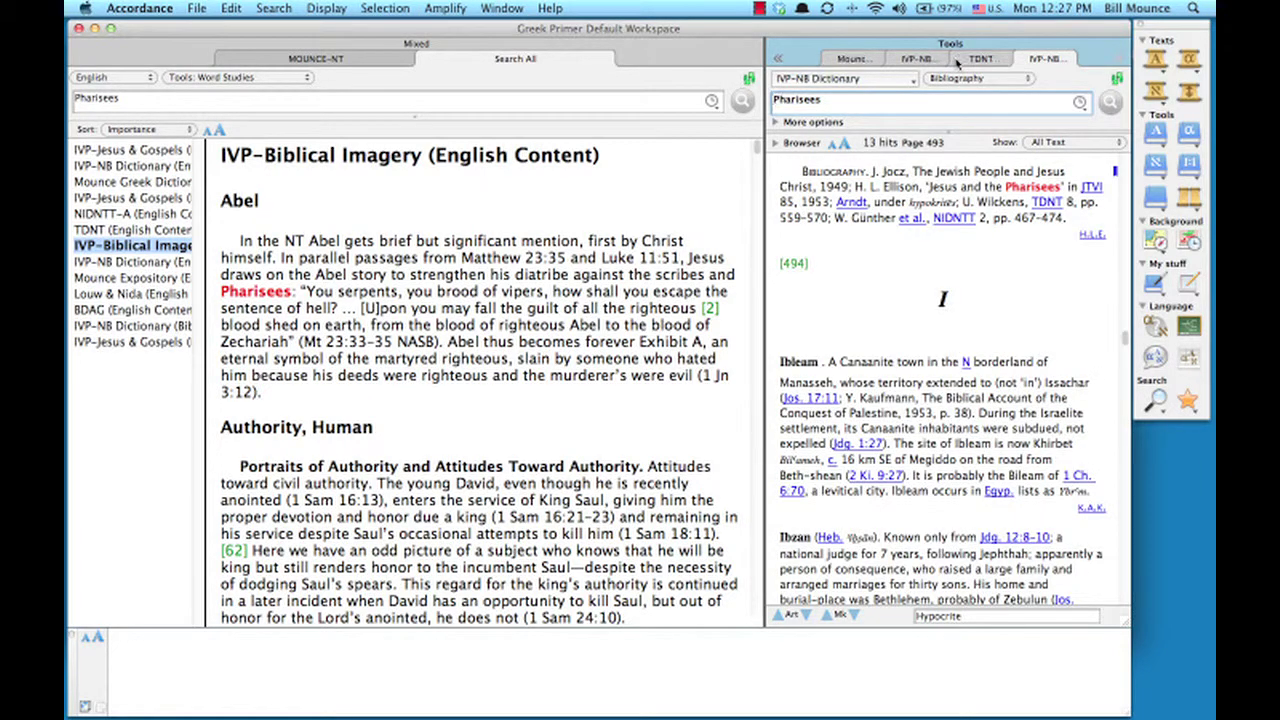
{"action": "left_click", "coordinate": [958, 60]}
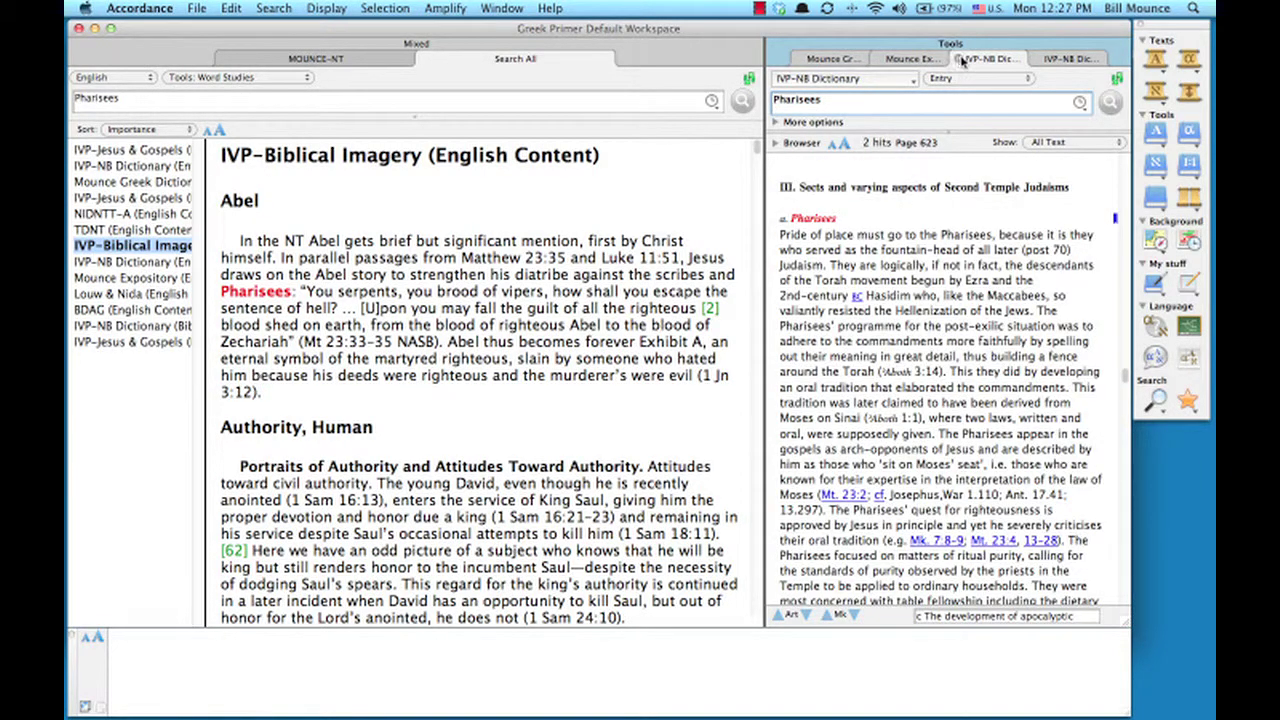
{"action": "left_click", "coordinate": [962, 60]}
{"action": "left_click", "coordinate": [425, 59]}
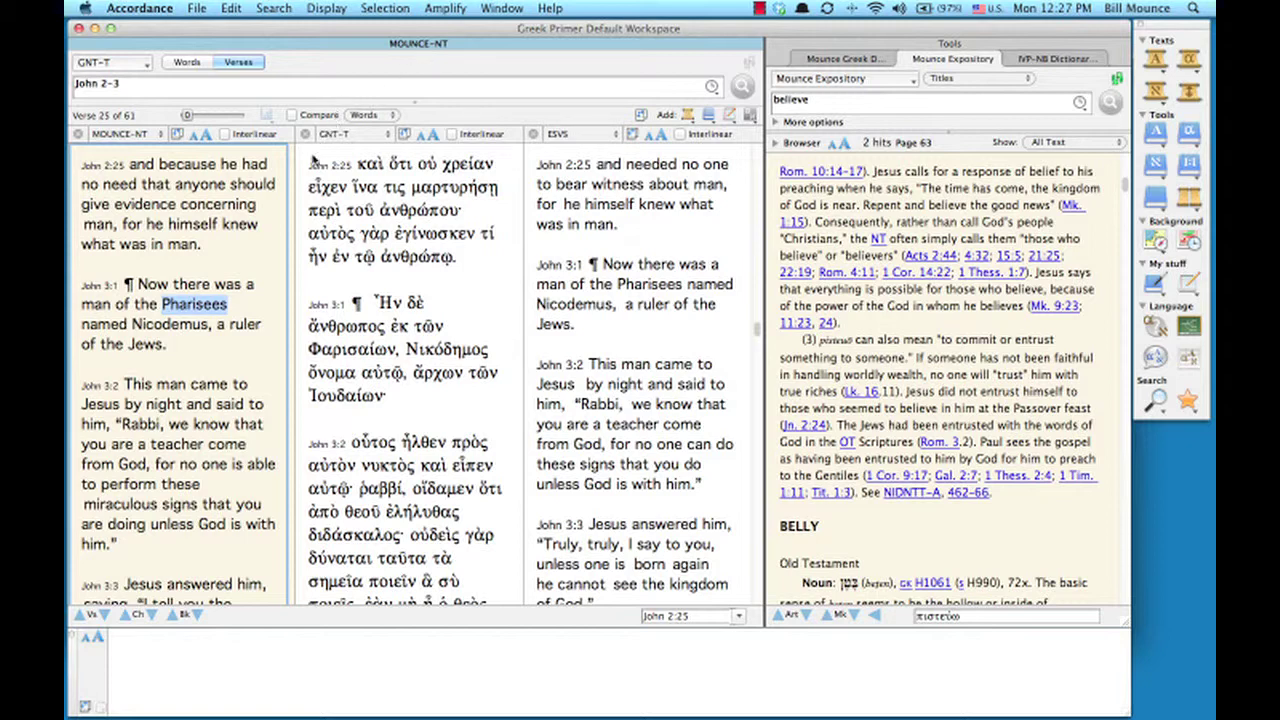
Open John 3:1 in its full context in a separate text tab and go back to John 2:23
{"action": "mouse_move", "coordinate": [255, 303]}
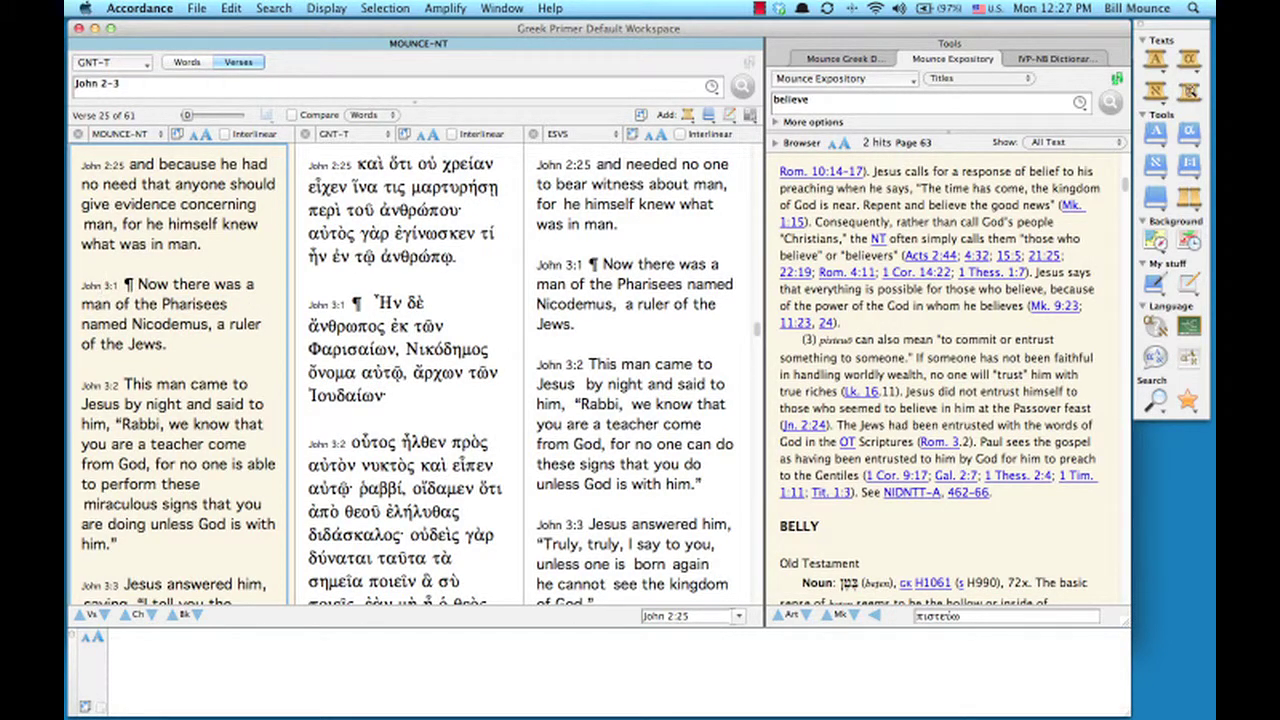
{"action": "double_click", "coordinate": [101, 285]}
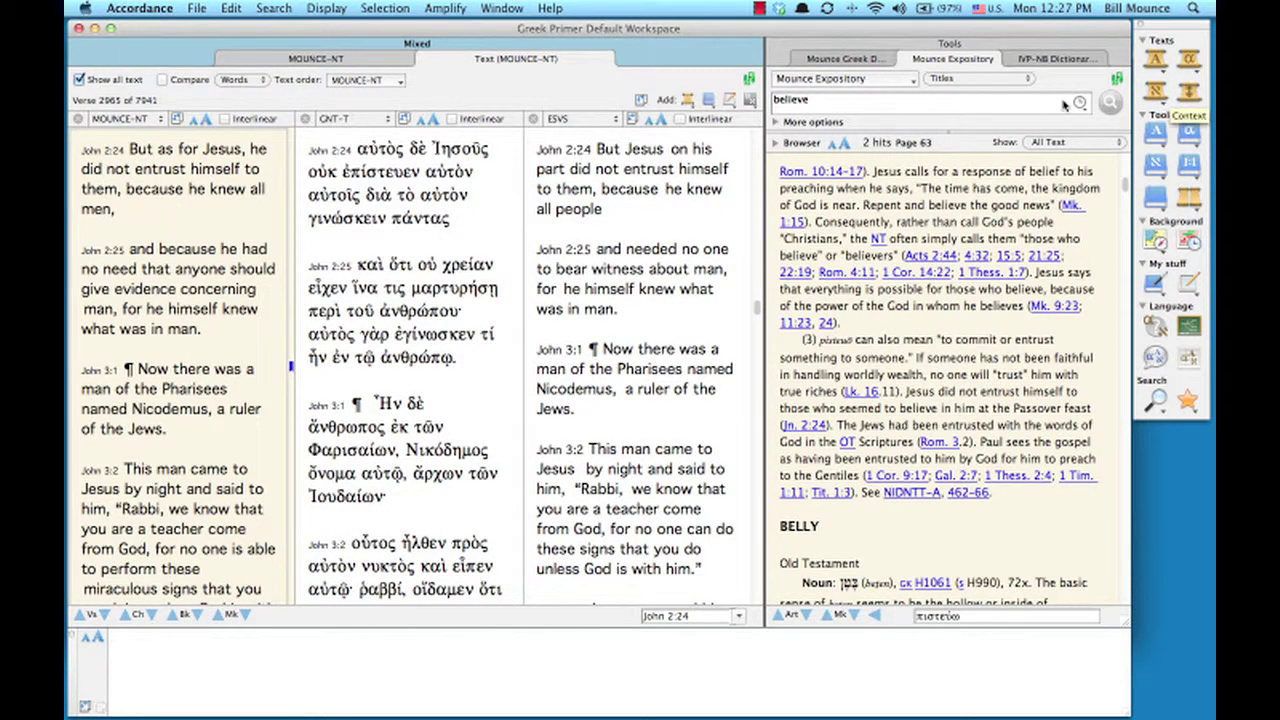
{"action": "mouse_move", "coordinate": [258, 268]}
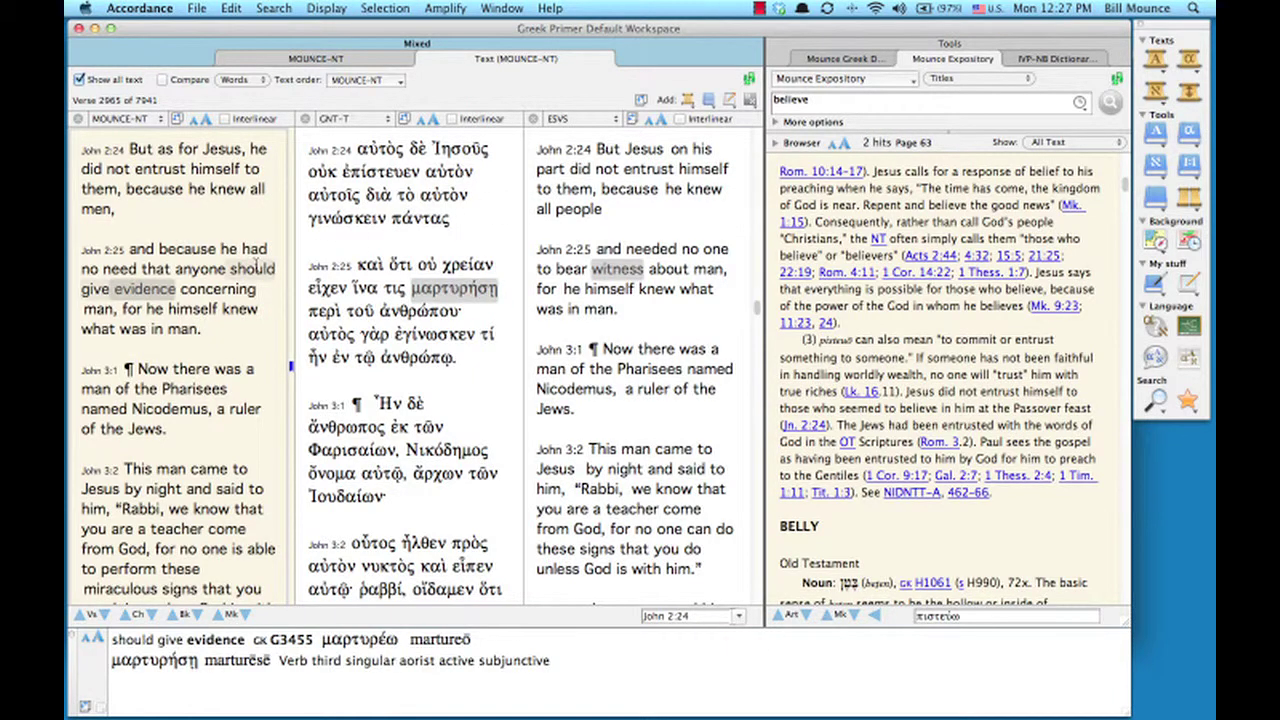
{"action": "scroll", "coordinate": [258, 268], "scroll_direction": "up", "scroll_amount": 3}
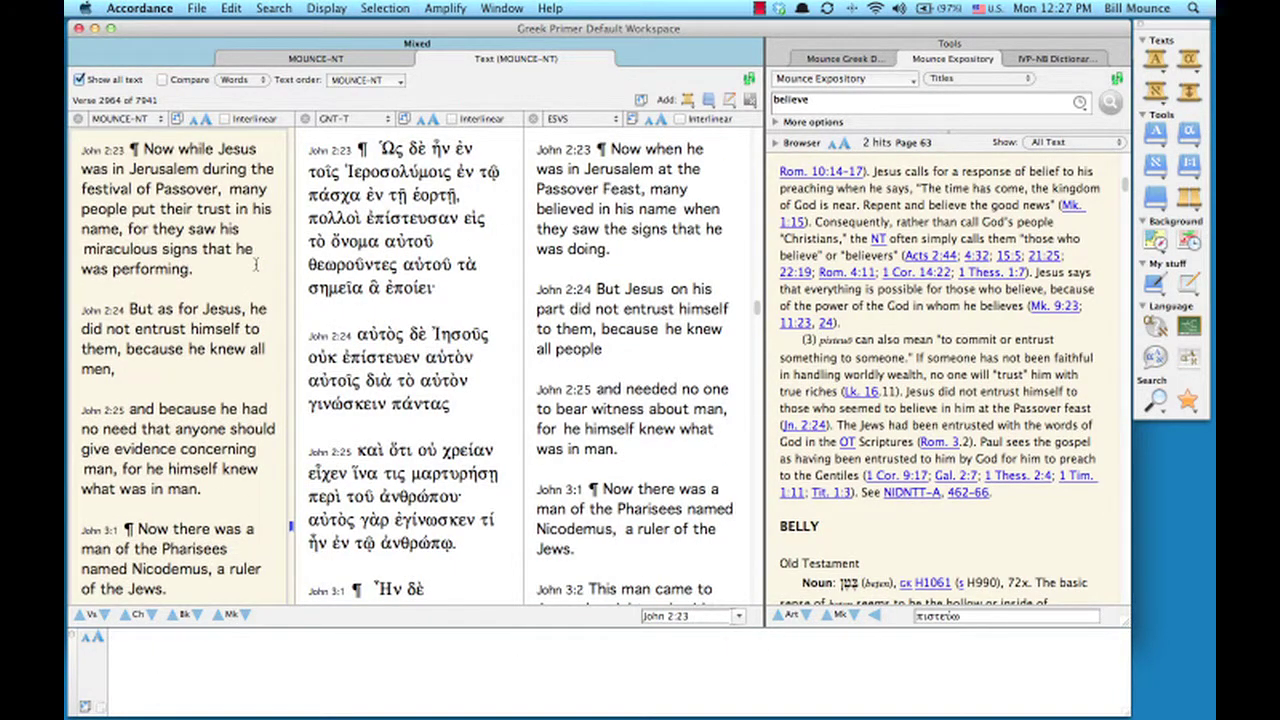
{"action": "scroll", "coordinate": [256, 263], "scroll_direction": "up", "scroll_amount": 1}
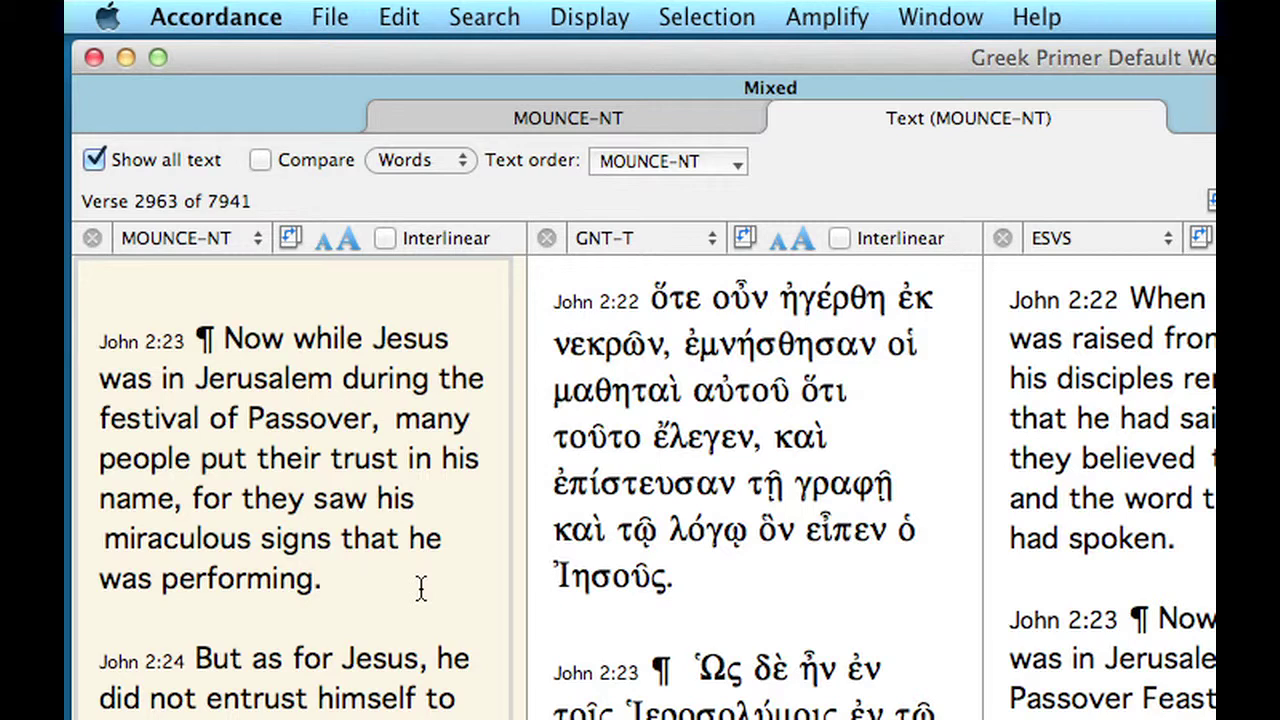
Look up Jerusalem from John 2:23 on the map and enlarge the area around Jerusalem, Bethlehem and Jericho
{"action": "right_click", "coordinate": [308, 382]}
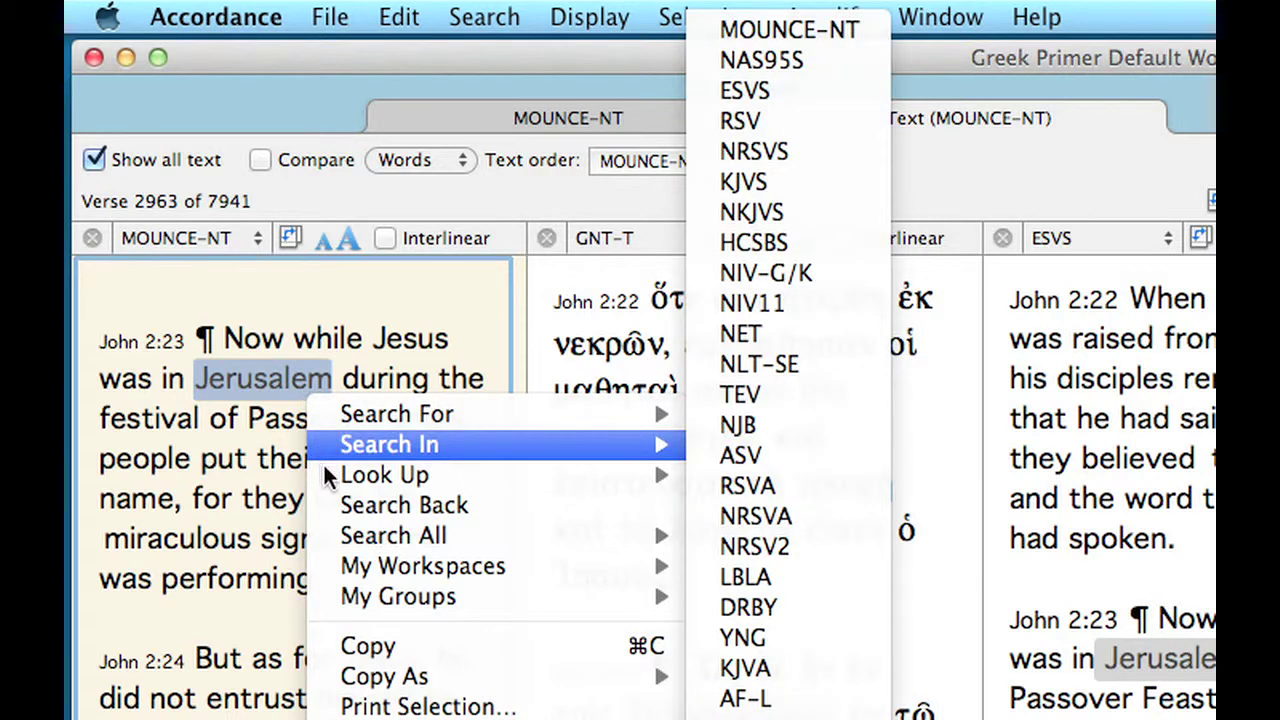
{"action": "mouse_move", "coordinate": [600, 475]}
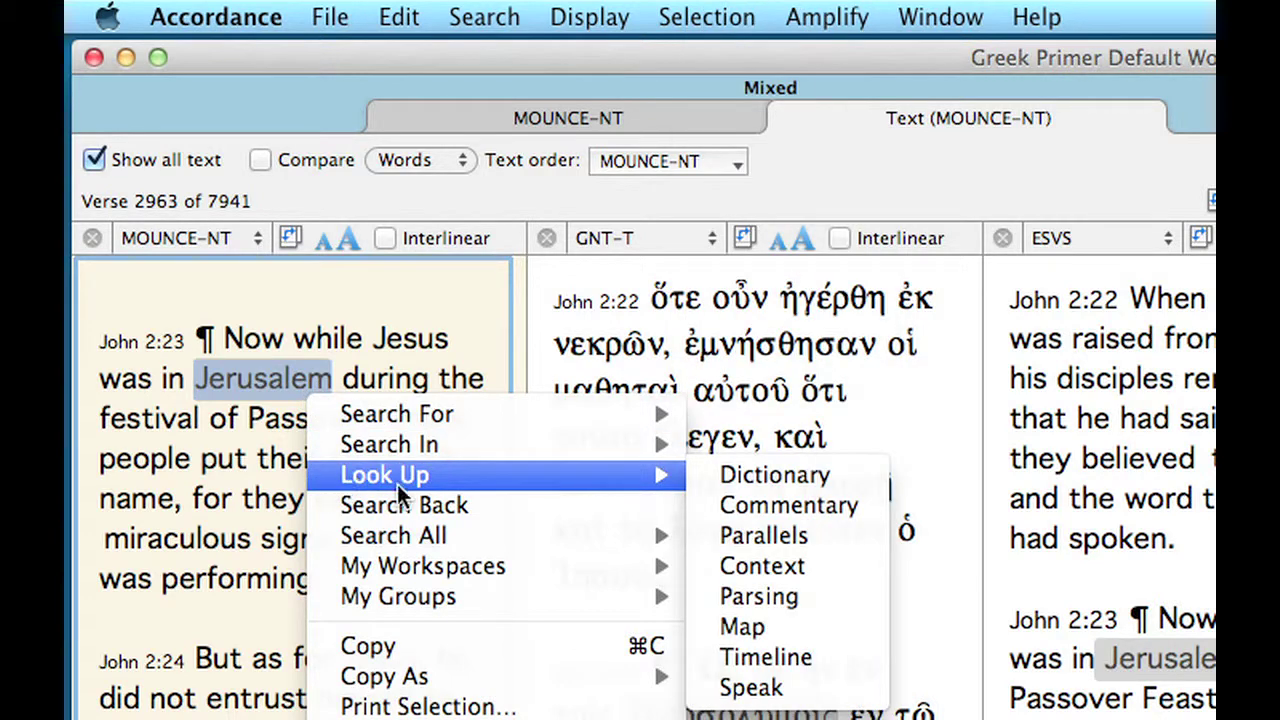
{"action": "left_click", "coordinate": [829, 626]}
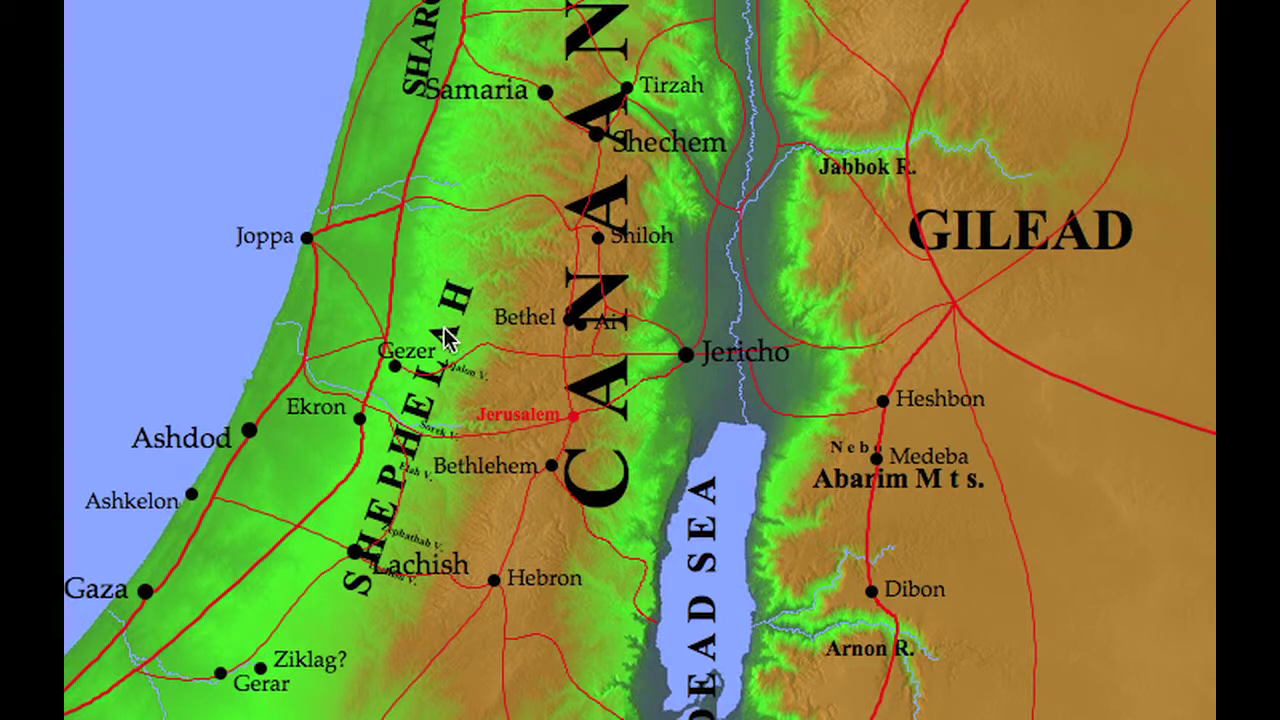
{"action": "left_click_drag", "start_coordinate": [424, 301], "coordinate": [778, 578]}
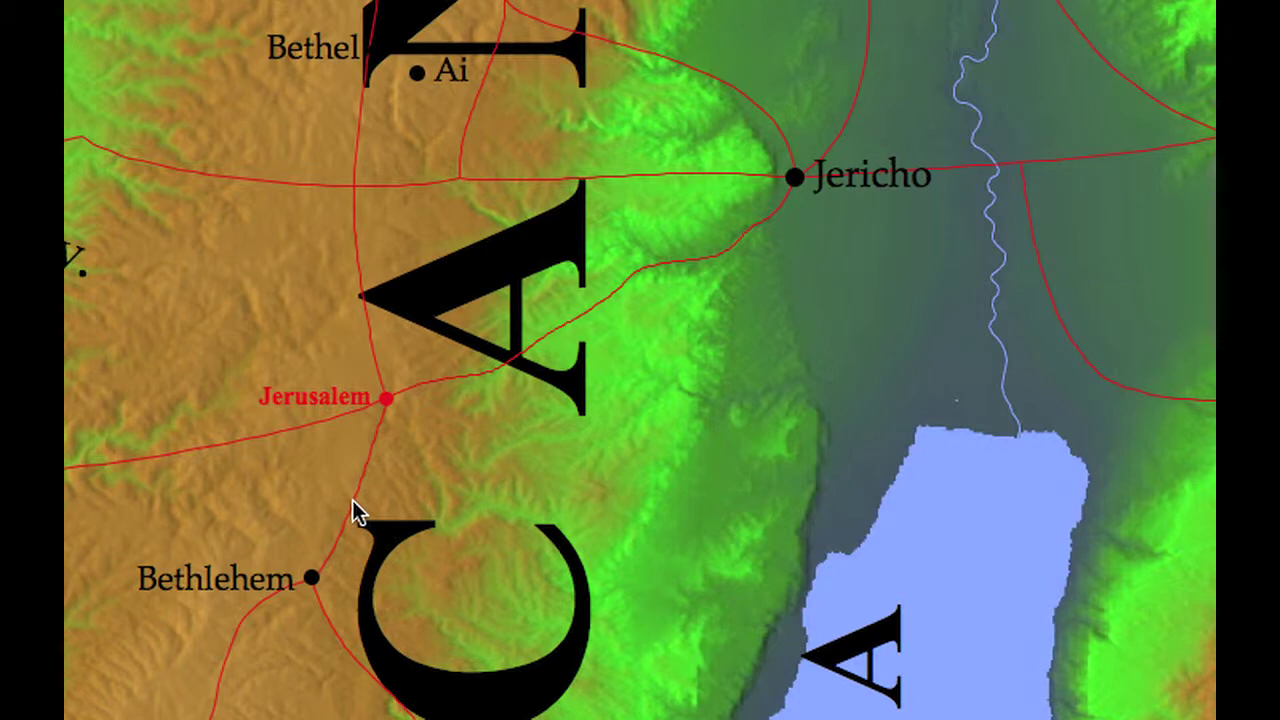
Look up Jerusalem from its map label, and search for it in the entries of IVP-NB Dictionary as well
{"action": "left_click", "coordinate": [317, 407]}
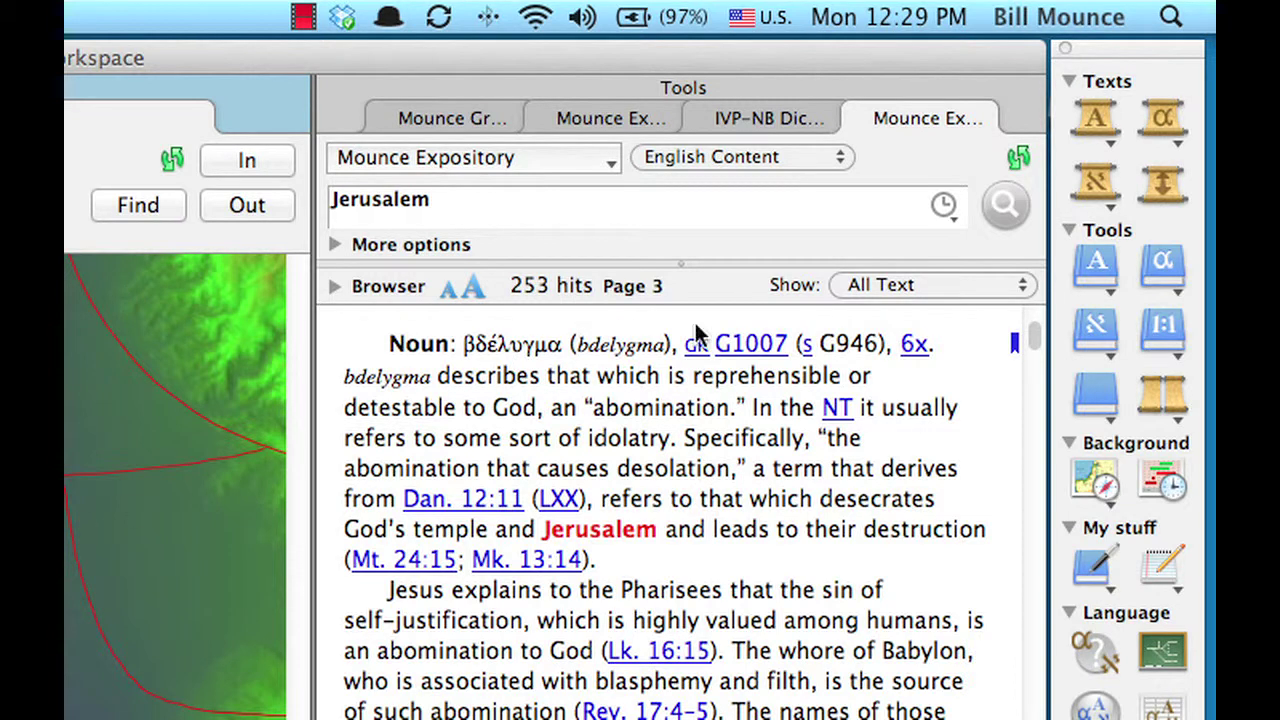
{"action": "left_click", "coordinate": [1092, 268]}
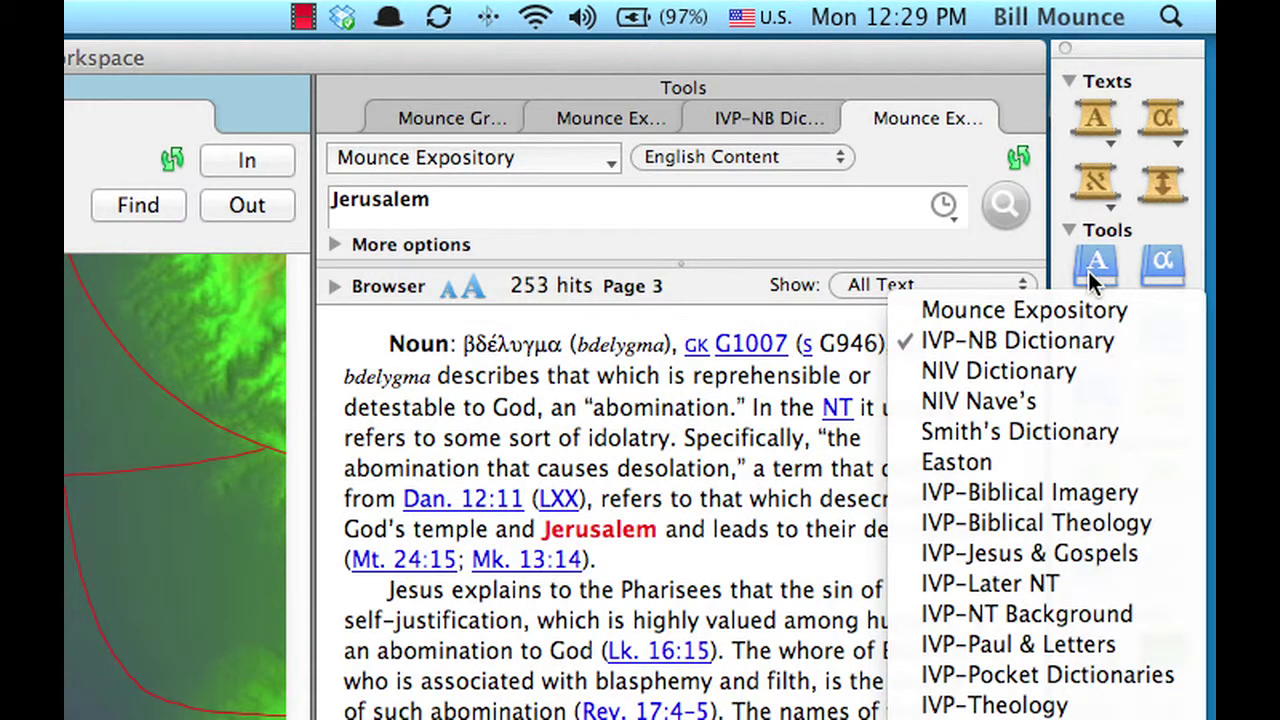
{"action": "left_click", "coordinate": [1106, 340]}
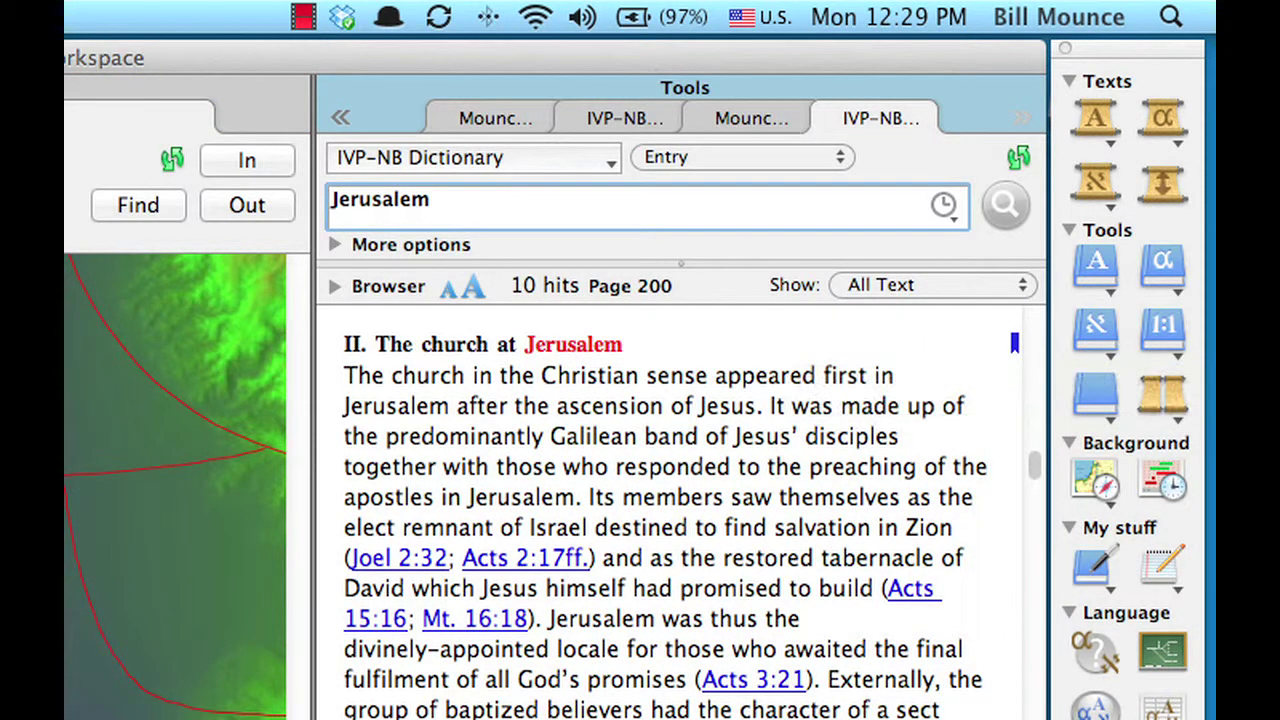
Advance through the Jerusalem hits in IVP-NB Dictionary to the main Jerusalem article
{"action": "key", "text": "super+Down"}
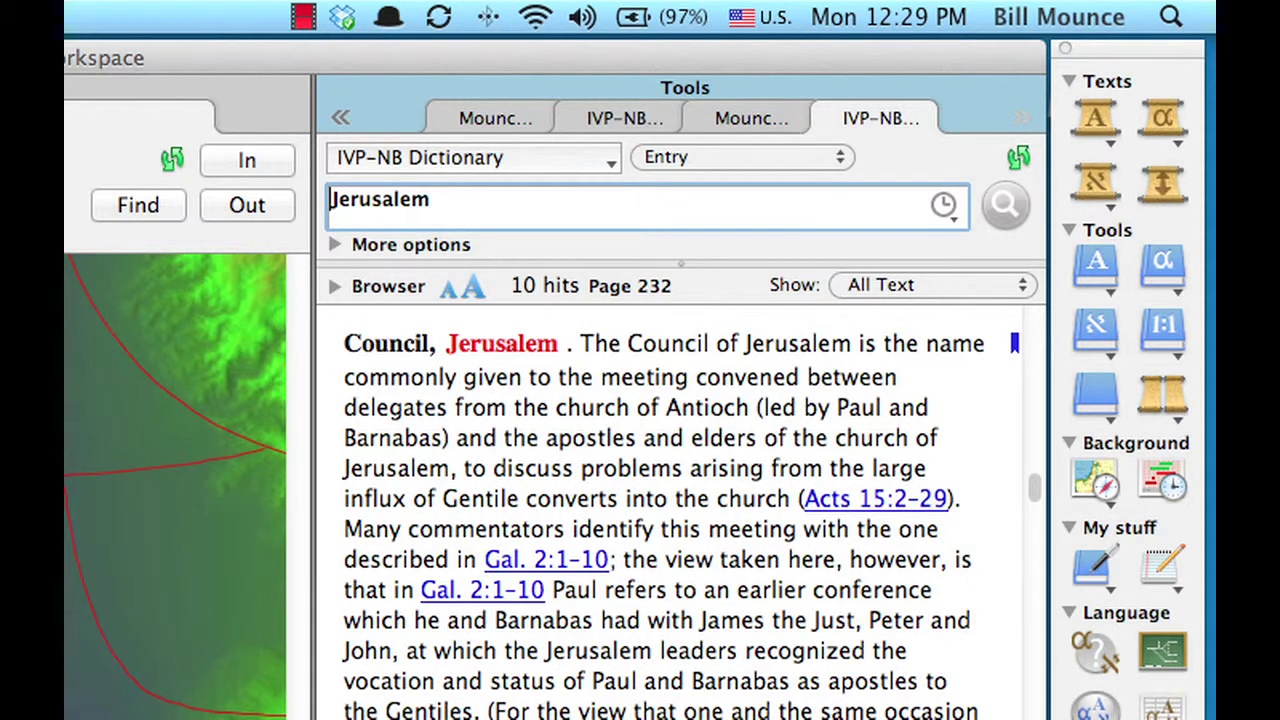
{"action": "key", "text": "super+Down"}
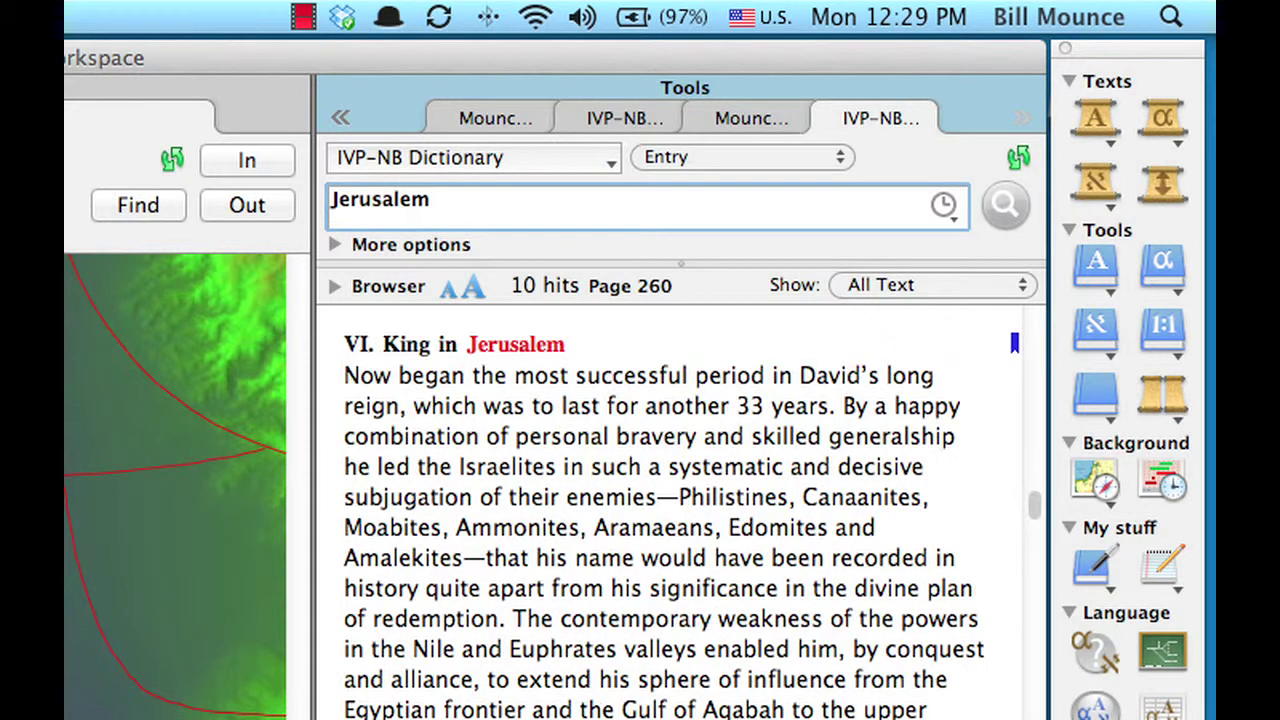
{"action": "key", "text": "super+Down"}
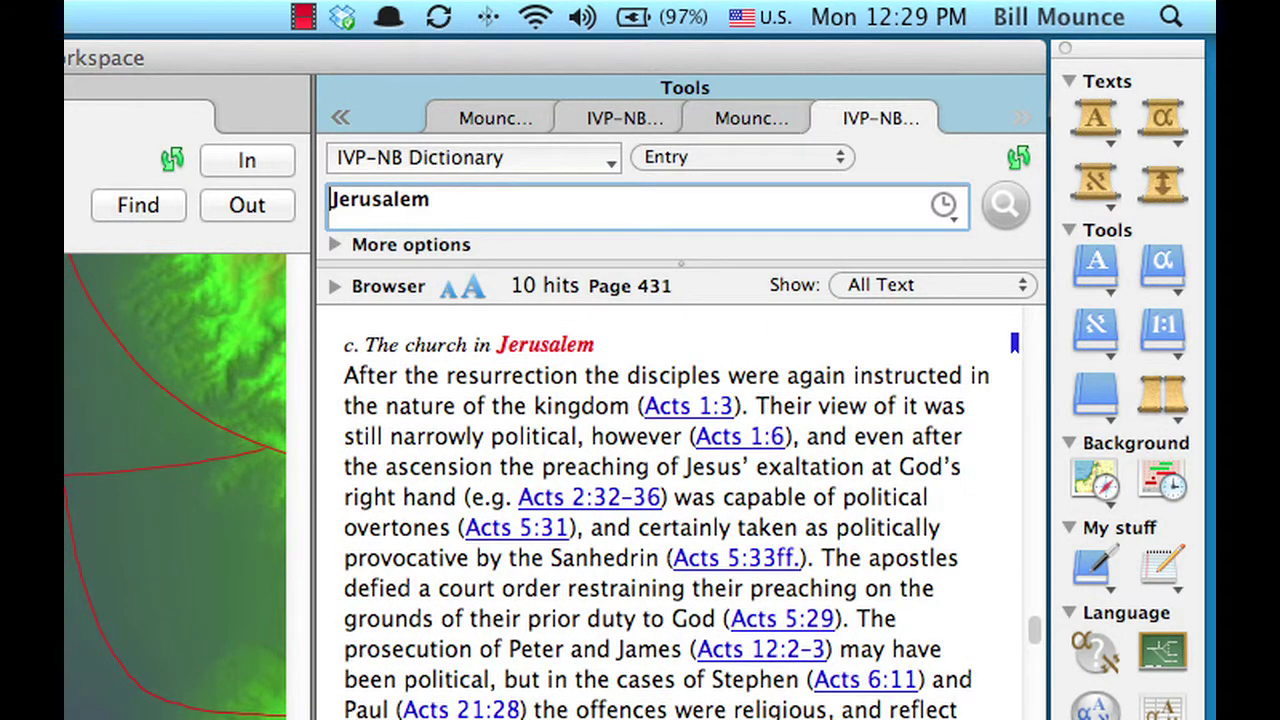
{"action": "key", "text": "super+Down"}
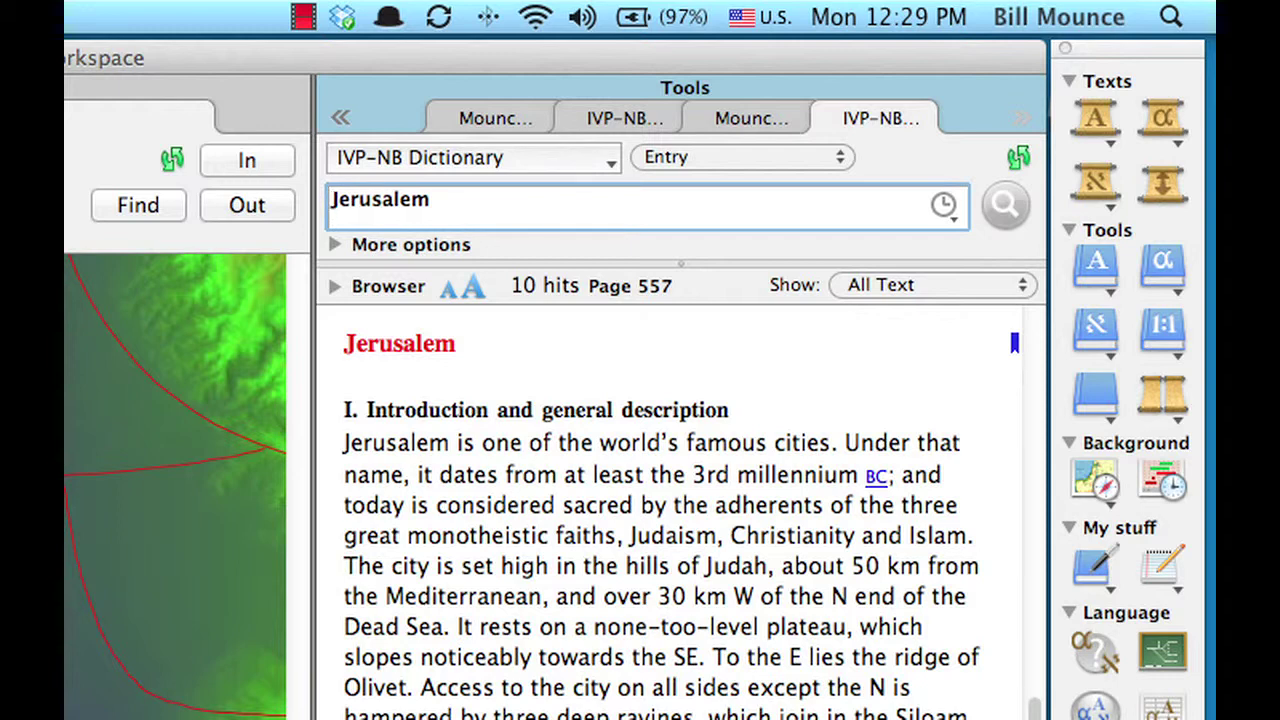
Search the PhotoGuide entries for Jerusalem and open the Figure 2 photo of the eastern ridge from the geography section
{"action": "left_click", "coordinate": [549, 154]}
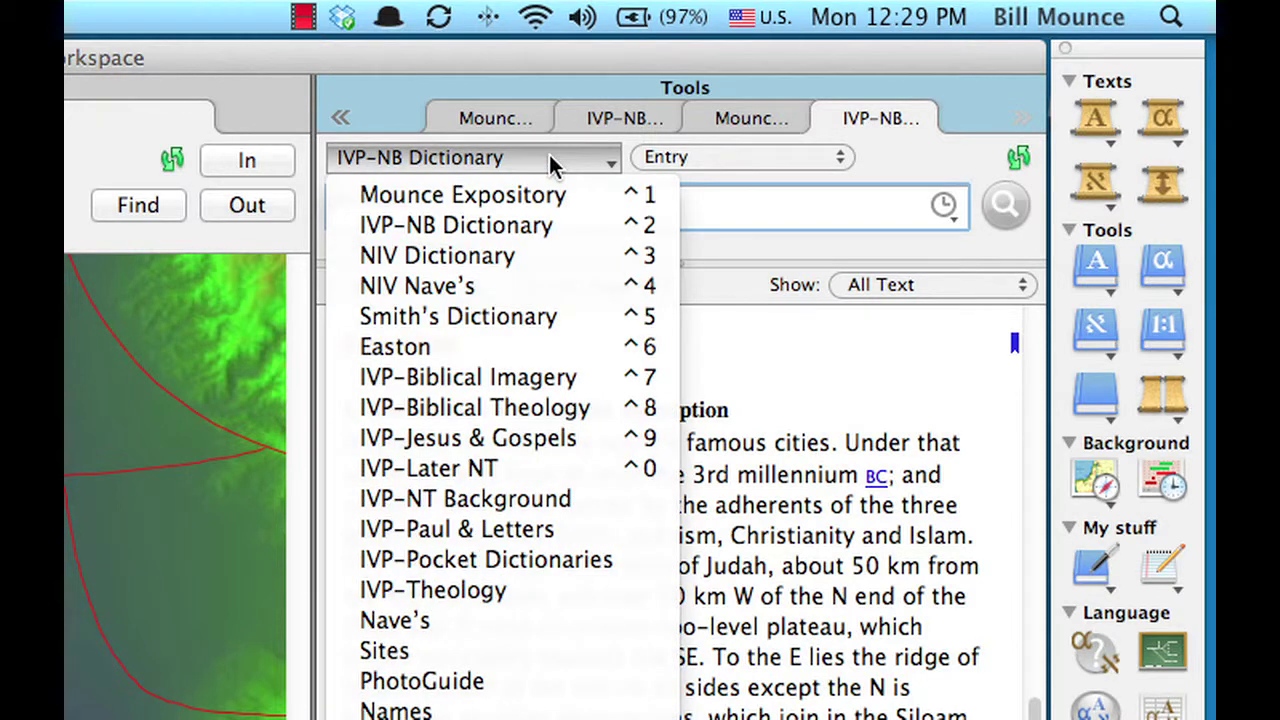
{"action": "left_click", "coordinate": [550, 686]}
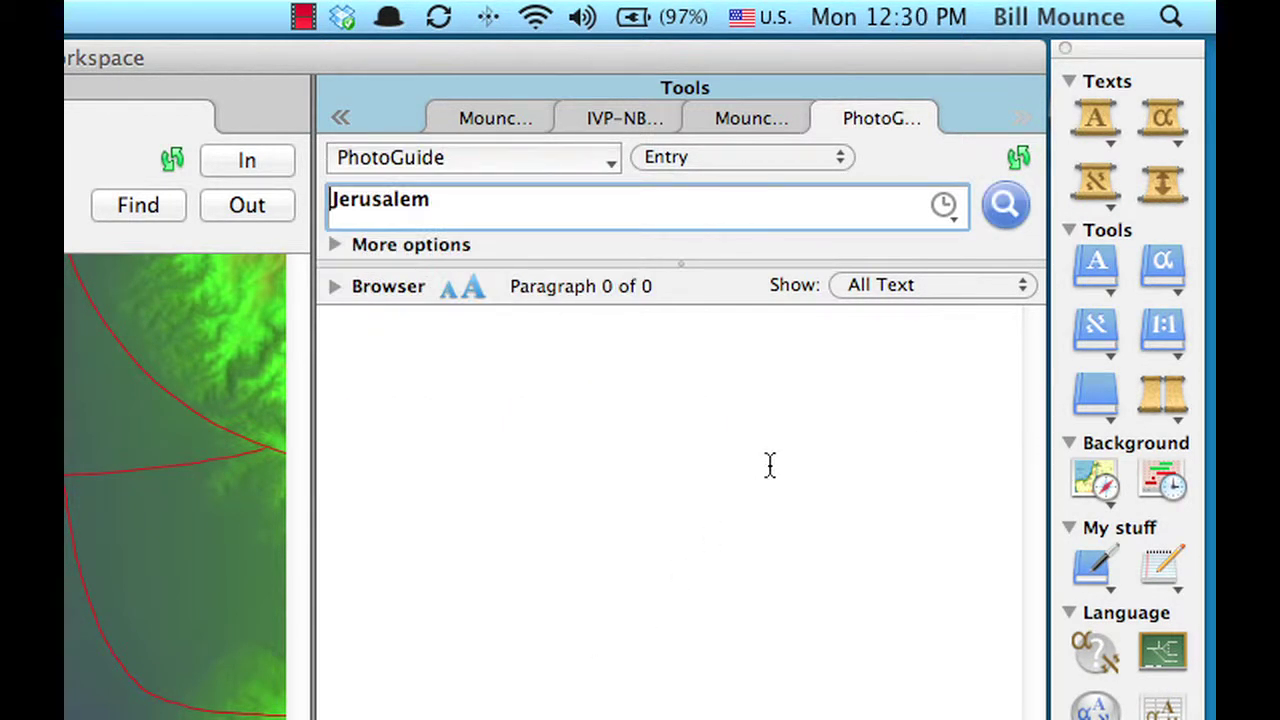
{"action": "left_click", "coordinate": [1007, 212]}
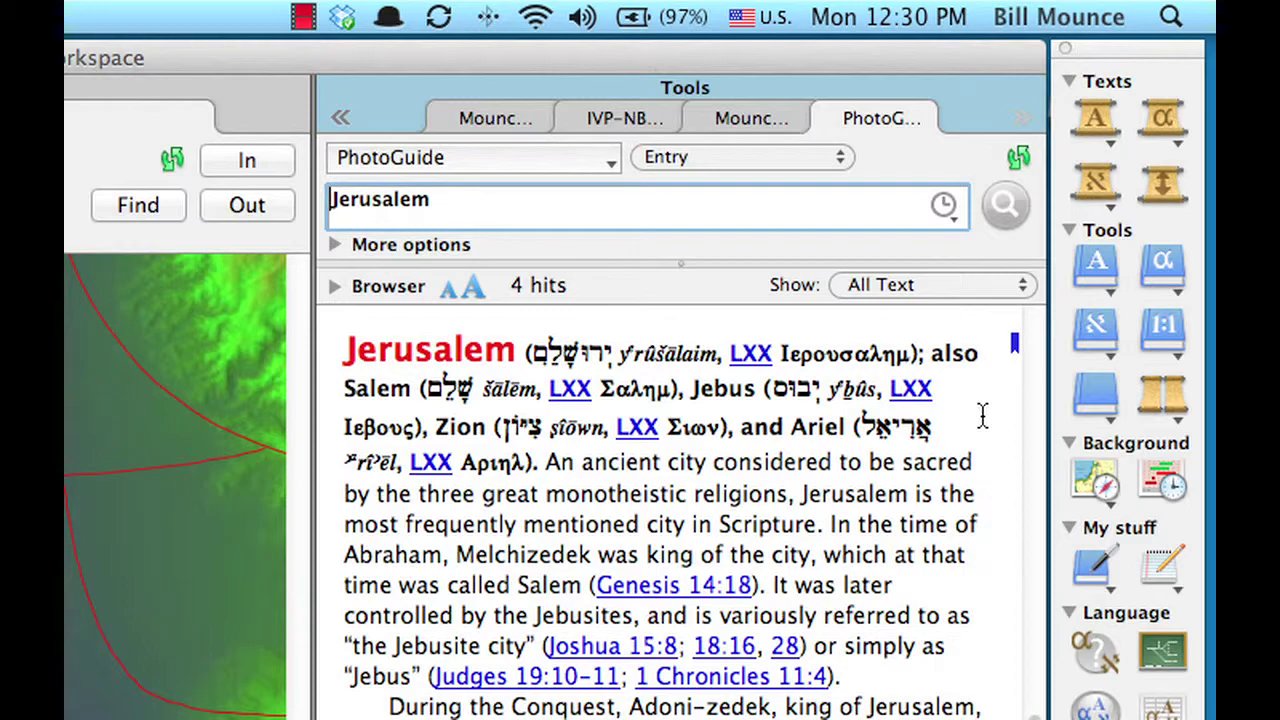
{"action": "scroll", "coordinate": [681, 524], "scroll_direction": "down", "scroll_amount": 10}
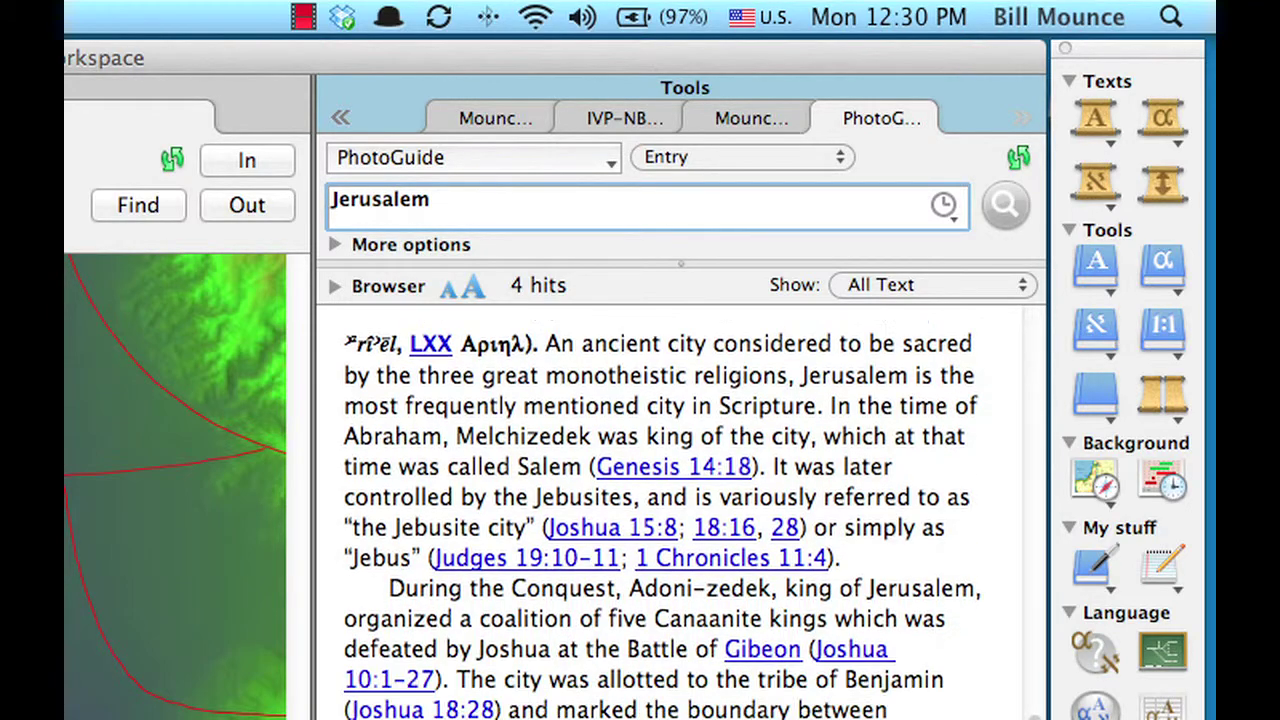
{"action": "scroll", "coordinate": [656, 510], "scroll_direction": "down", "scroll_amount": 15}
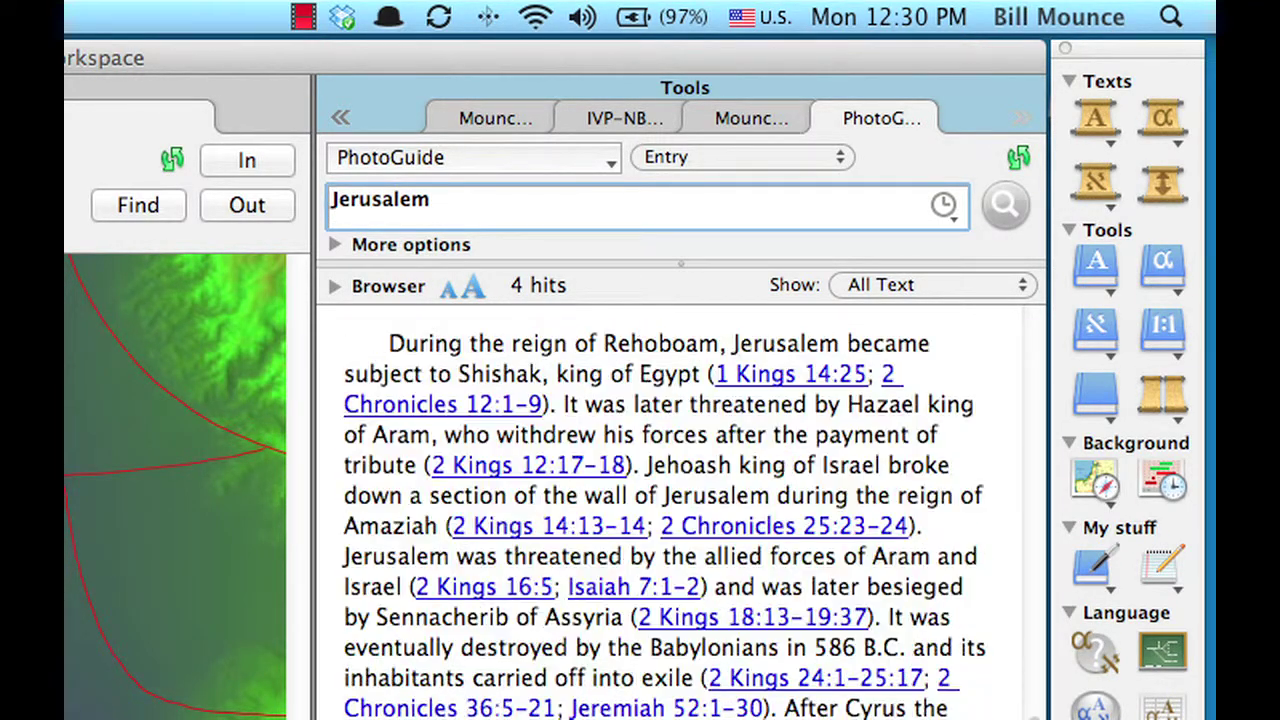
{"action": "scroll", "coordinate": [658, 526], "scroll_direction": "down", "scroll_amount": 15}
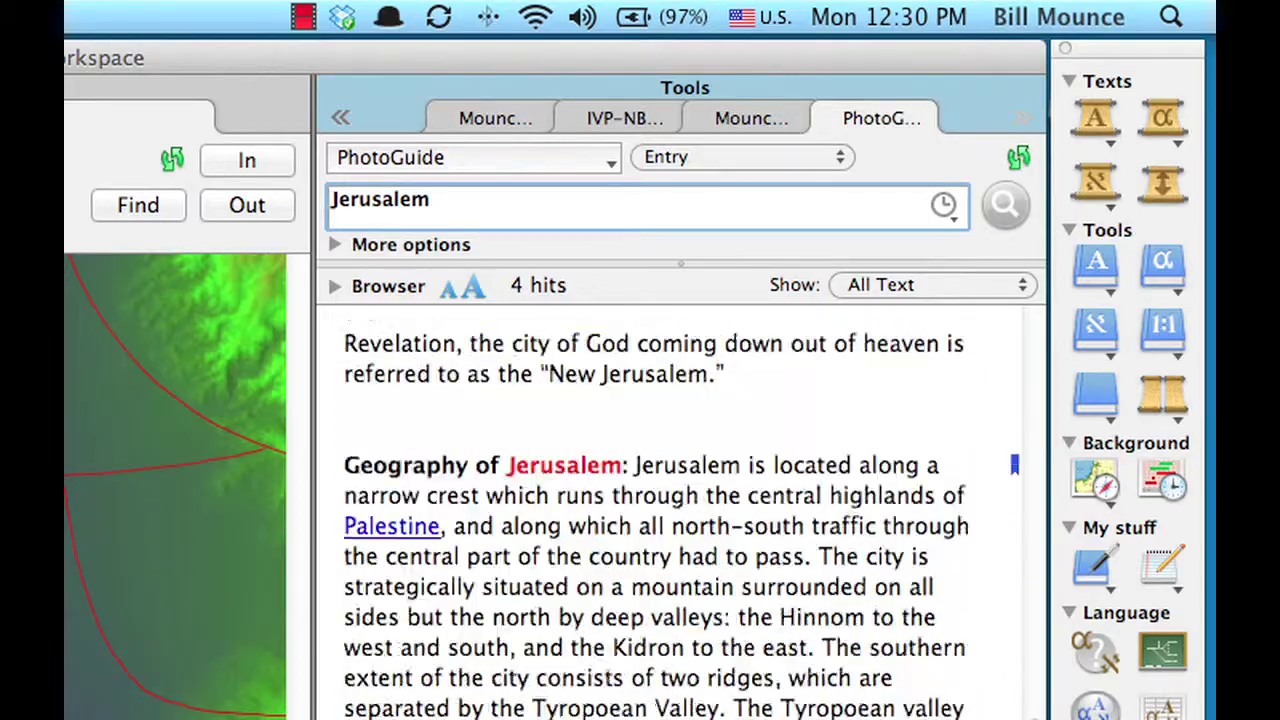
{"action": "scroll", "coordinate": [681, 520], "scroll_direction": "down", "scroll_amount": 12}
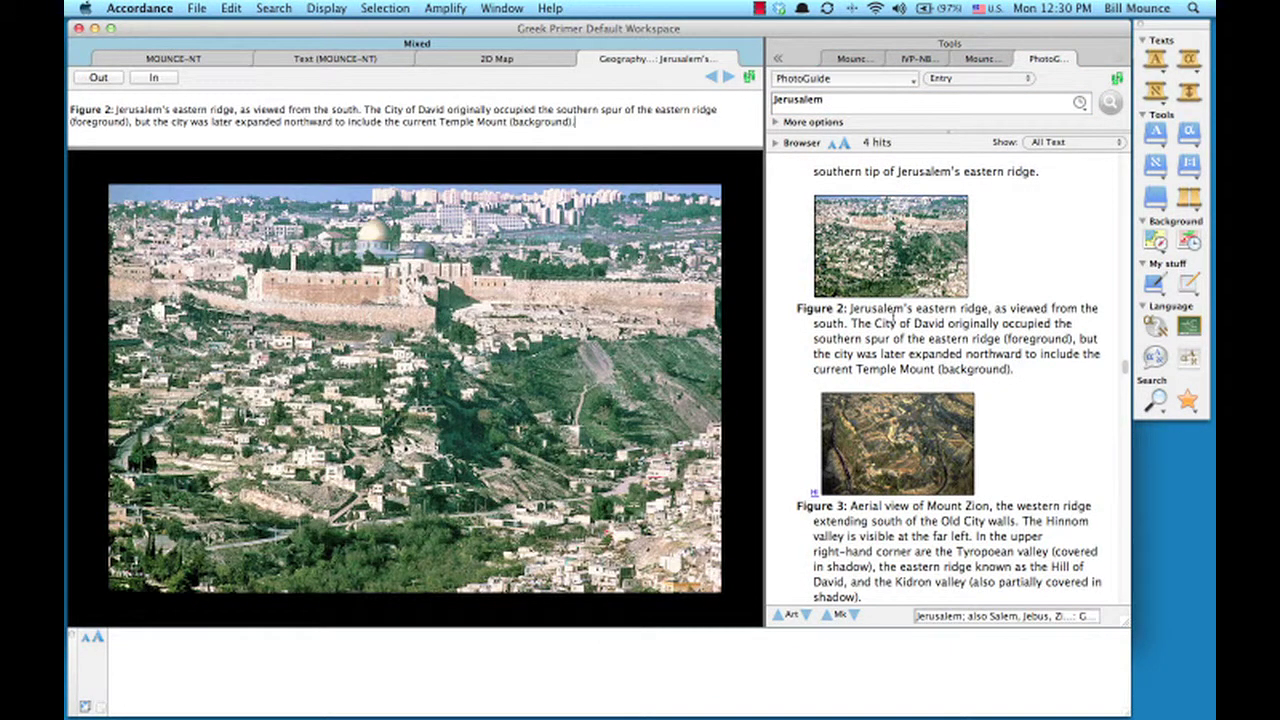
Open and enlarge the Figure 3 aerial photo of Mount Zion, and open Figure 4 of the Old City and Temple Mount
{"action": "left_click", "coordinate": [905, 428]}
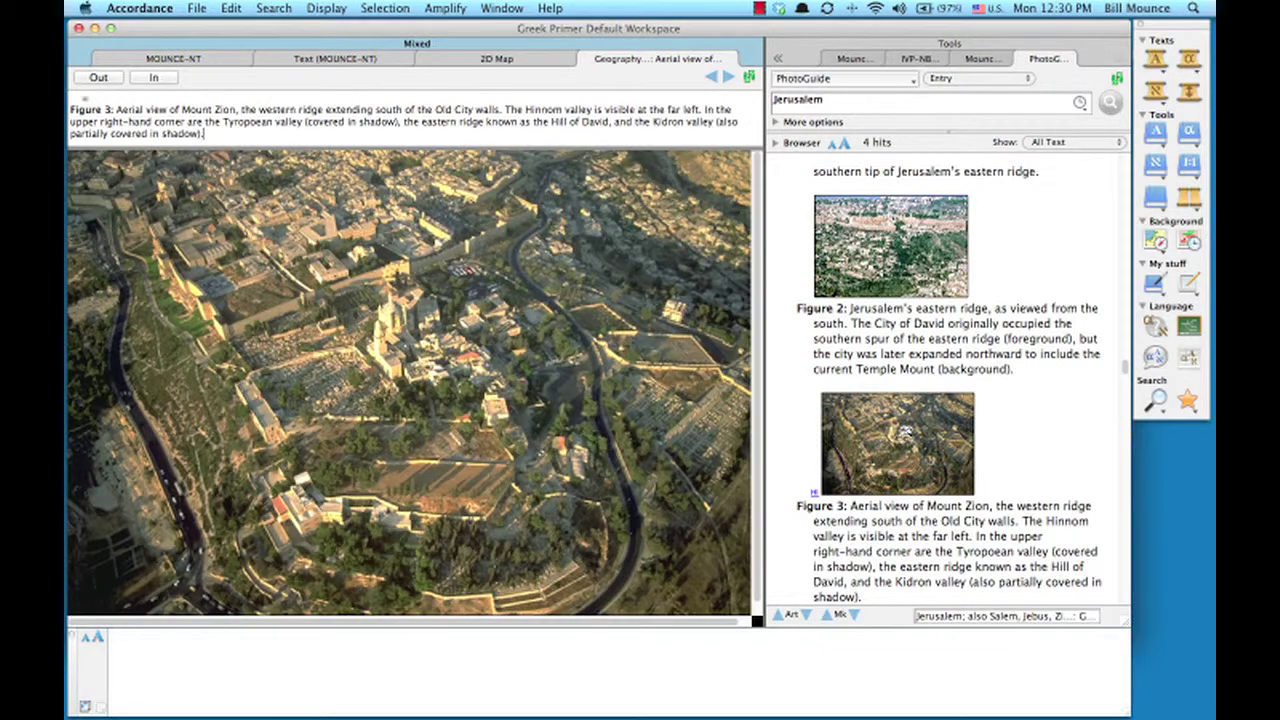
{"action": "left_click_drag", "start_coordinate": [250, 280], "coordinate": [605, 540]}
{"action": "left_click", "coordinate": [490, 437]}
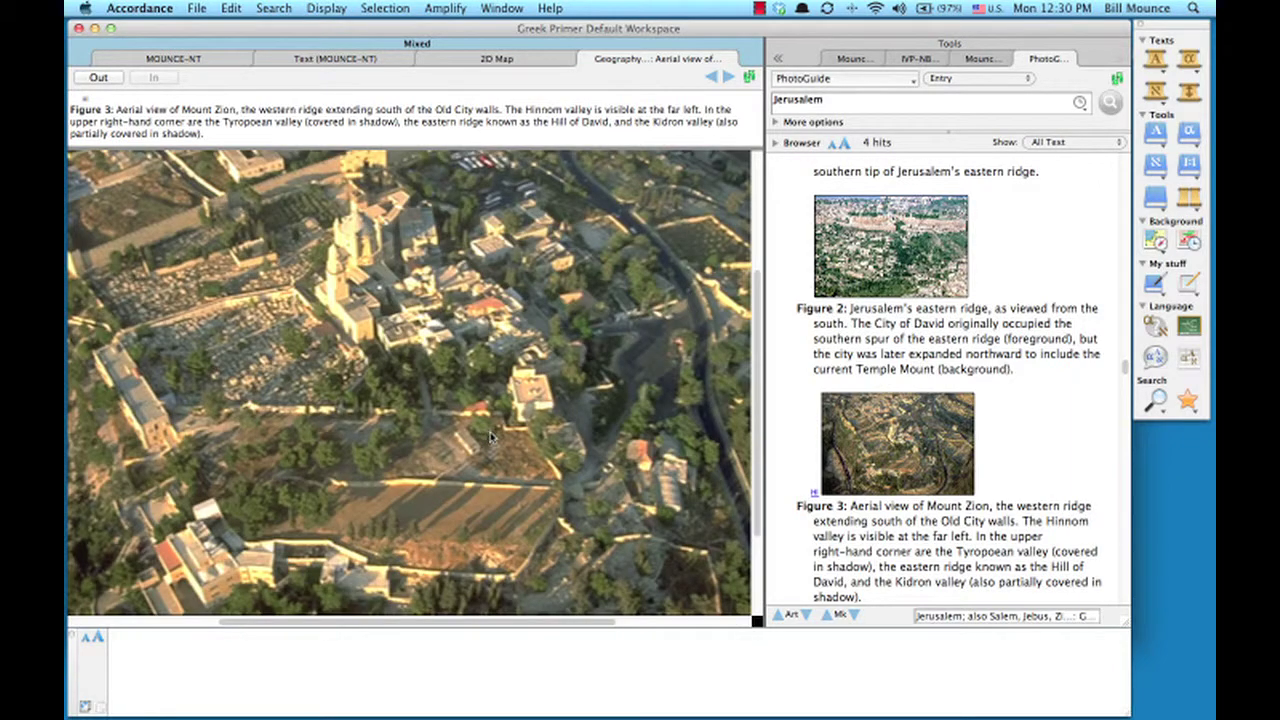
{"action": "scroll", "coordinate": [1036, 454], "scroll_direction": "down", "scroll_amount": 5}
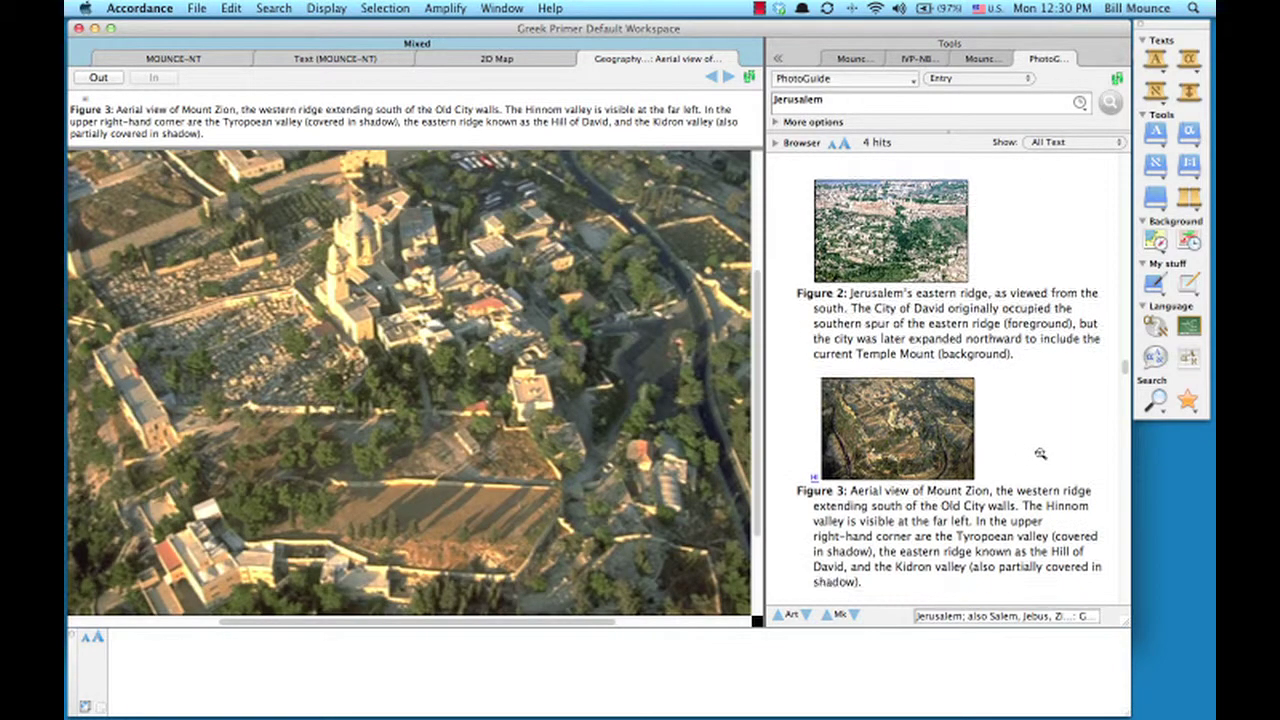
{"action": "left_click", "coordinate": [921, 452]}
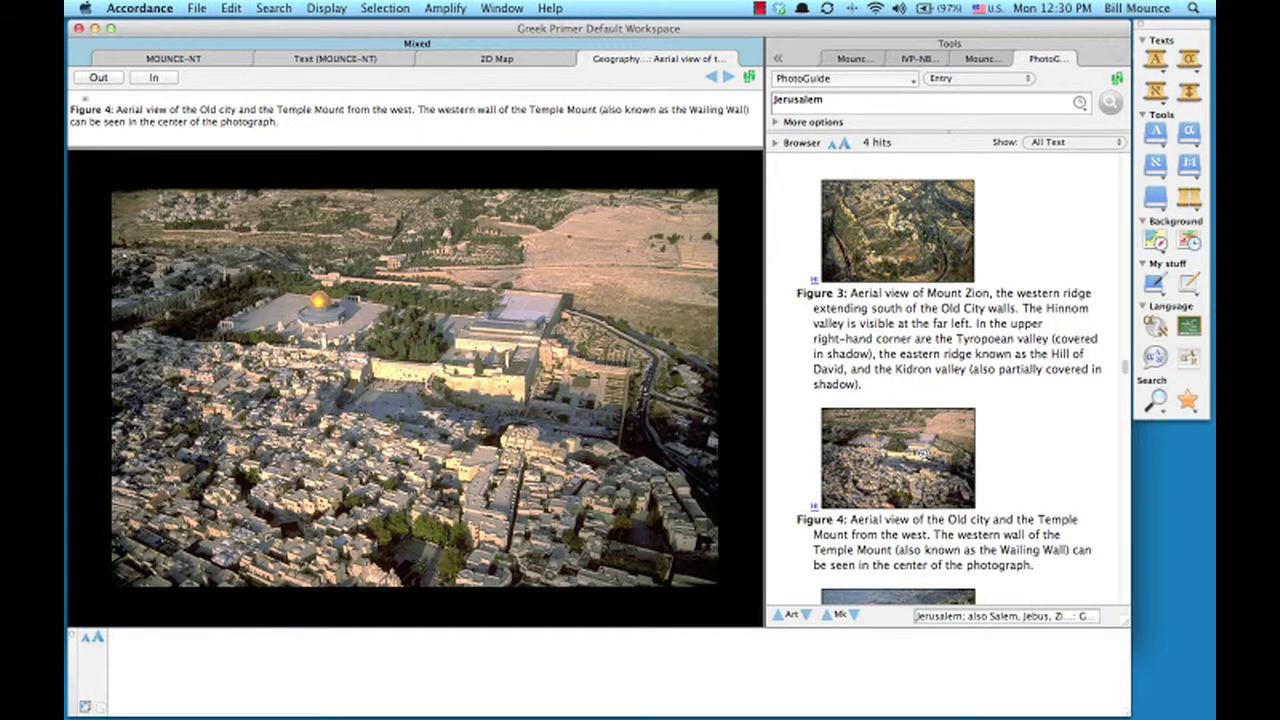
Browse the remaining Jerusalem geography photos and captions in PhotoGuide, from Figure 5 through Figure 11
{"action": "scroll", "coordinate": [1036, 455], "scroll_direction": "down", "scroll_amount": 1}
{"action": "scroll", "coordinate": [1036, 454], "scroll_direction": "down", "scroll_amount": 4}
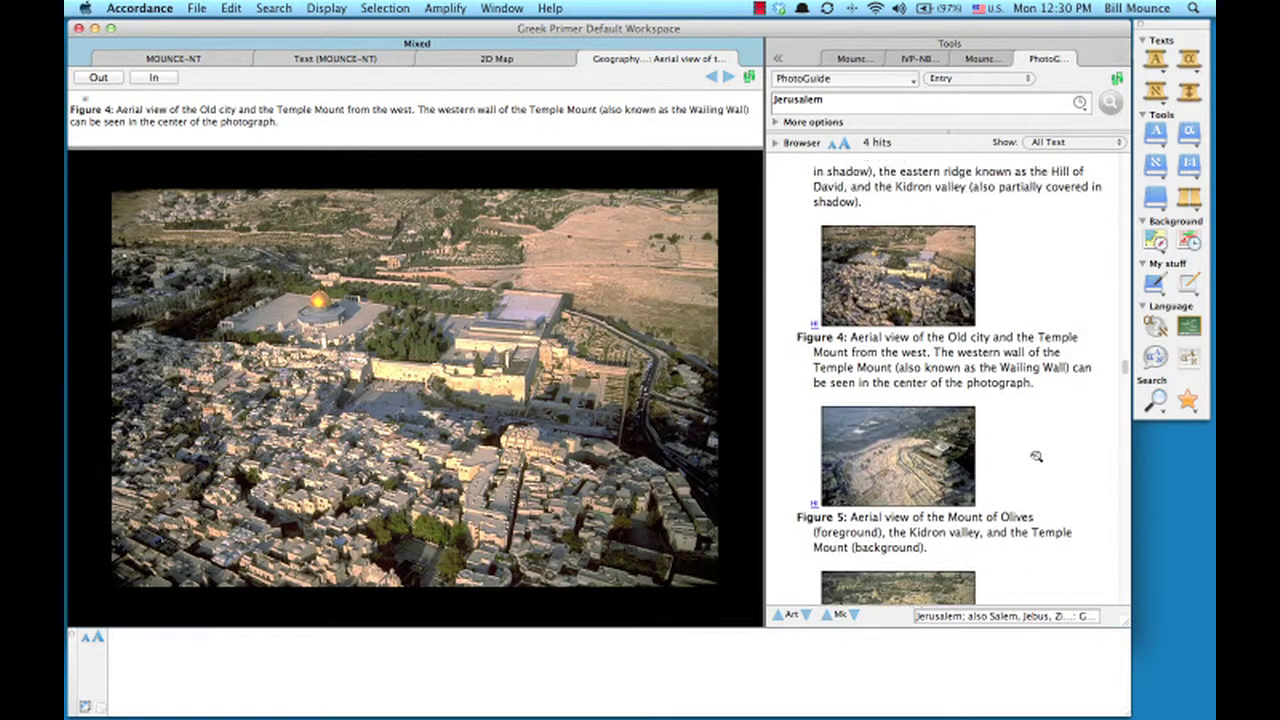
{"action": "scroll", "coordinate": [1036, 456], "scroll_direction": "down", "scroll_amount": 5}
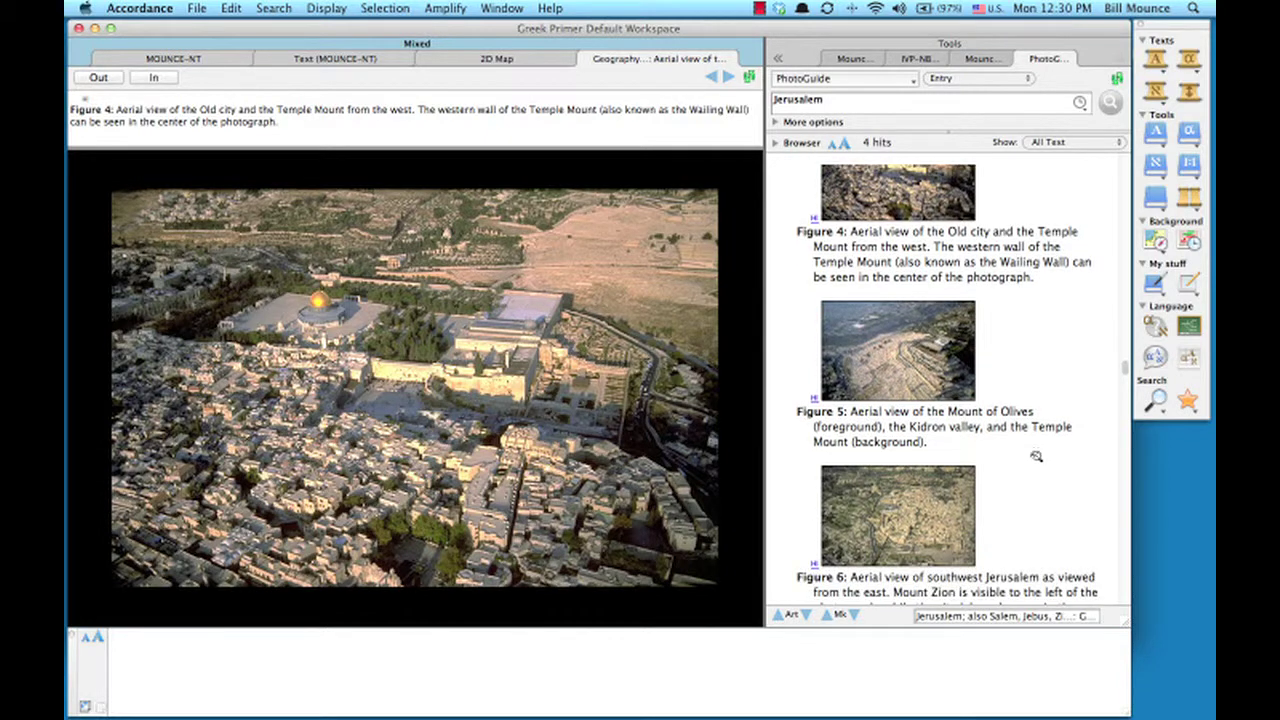
{"action": "scroll", "coordinate": [1036, 456], "scroll_direction": "down", "scroll_amount": 1}
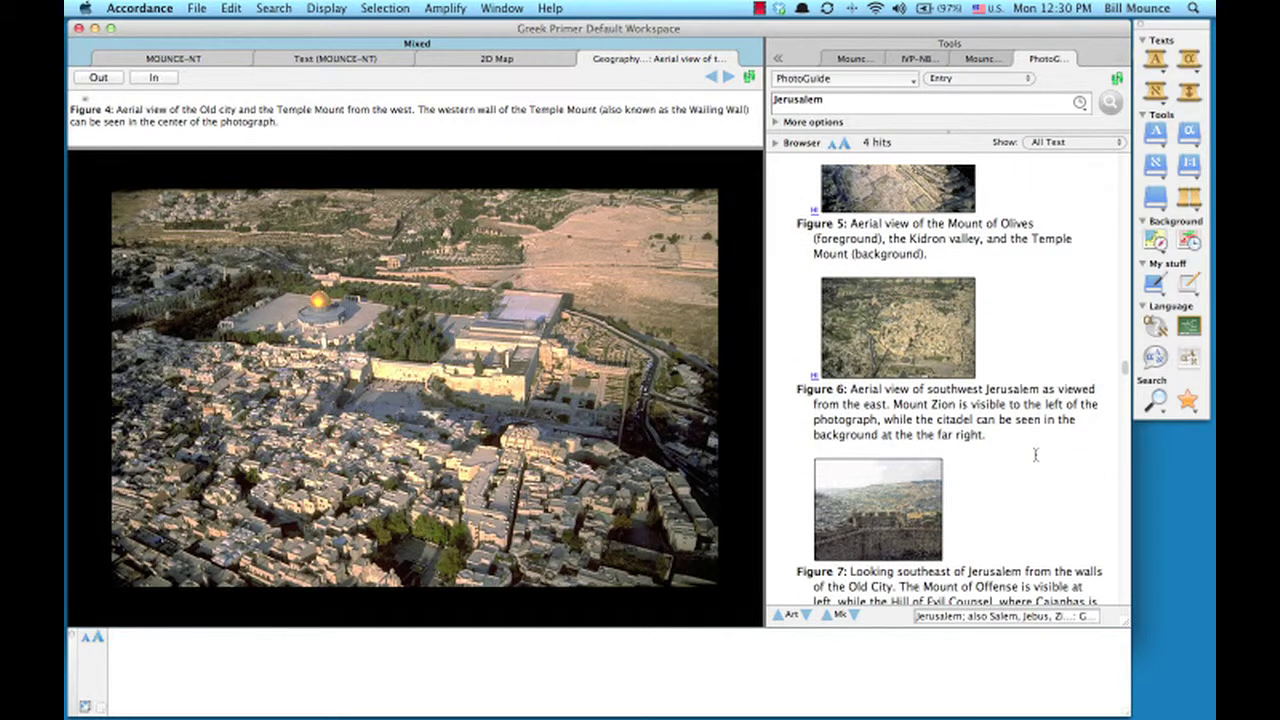
{"action": "scroll", "coordinate": [1036, 454], "scroll_direction": "down", "scroll_amount": 10}
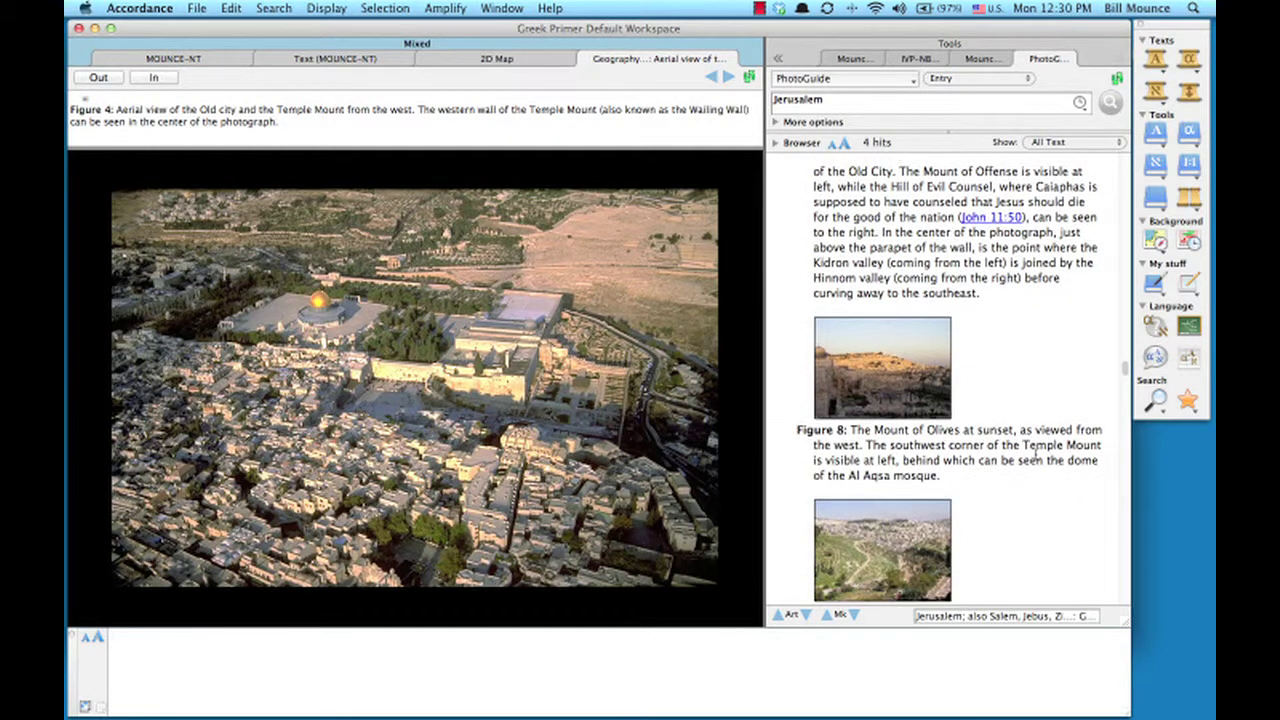
{"action": "scroll", "coordinate": [1036, 456], "scroll_direction": "down", "scroll_amount": 2}
{"action": "scroll", "coordinate": [1036, 456], "scroll_direction": "down", "scroll_amount": 20}
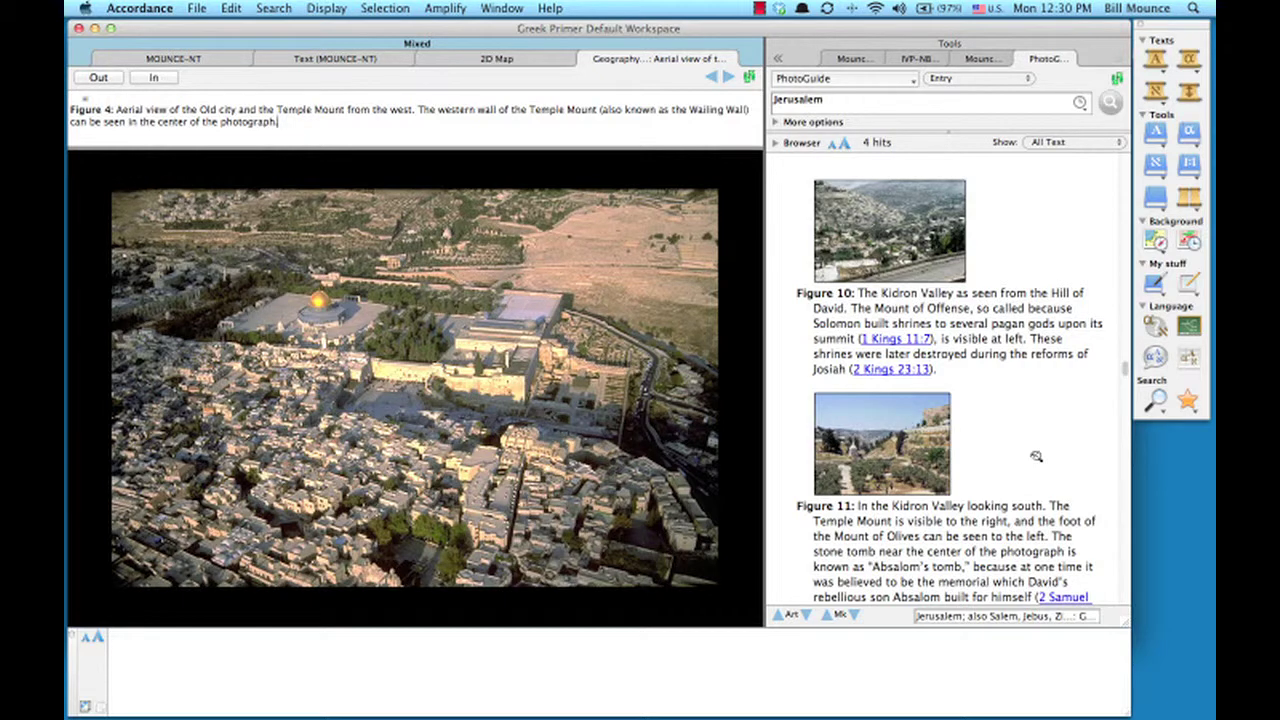
Return to the 2D map, zoom out from Jerusalem, and change the route layer from Ancient Highways to Abraham's Journeys
{"action": "left_click", "coordinate": [588, 60]}
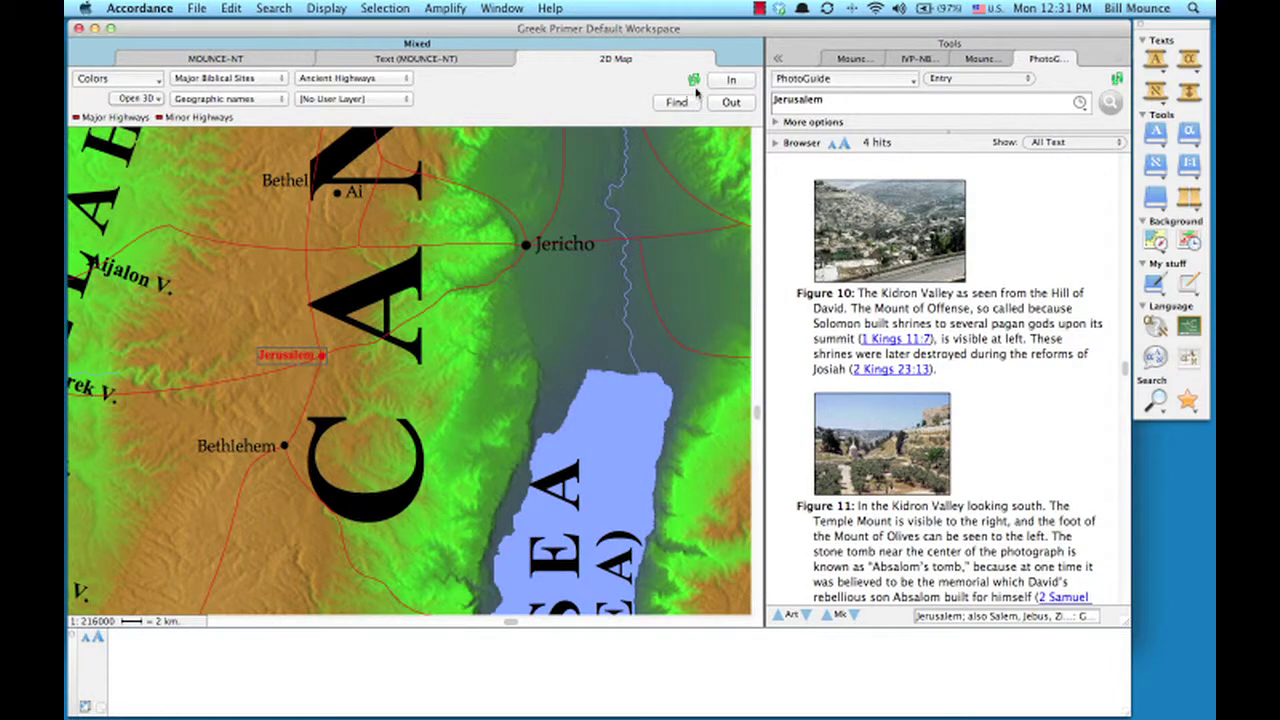
{"action": "left_click", "coordinate": [731, 103]}
{"action": "left_click", "coordinate": [731, 103]}
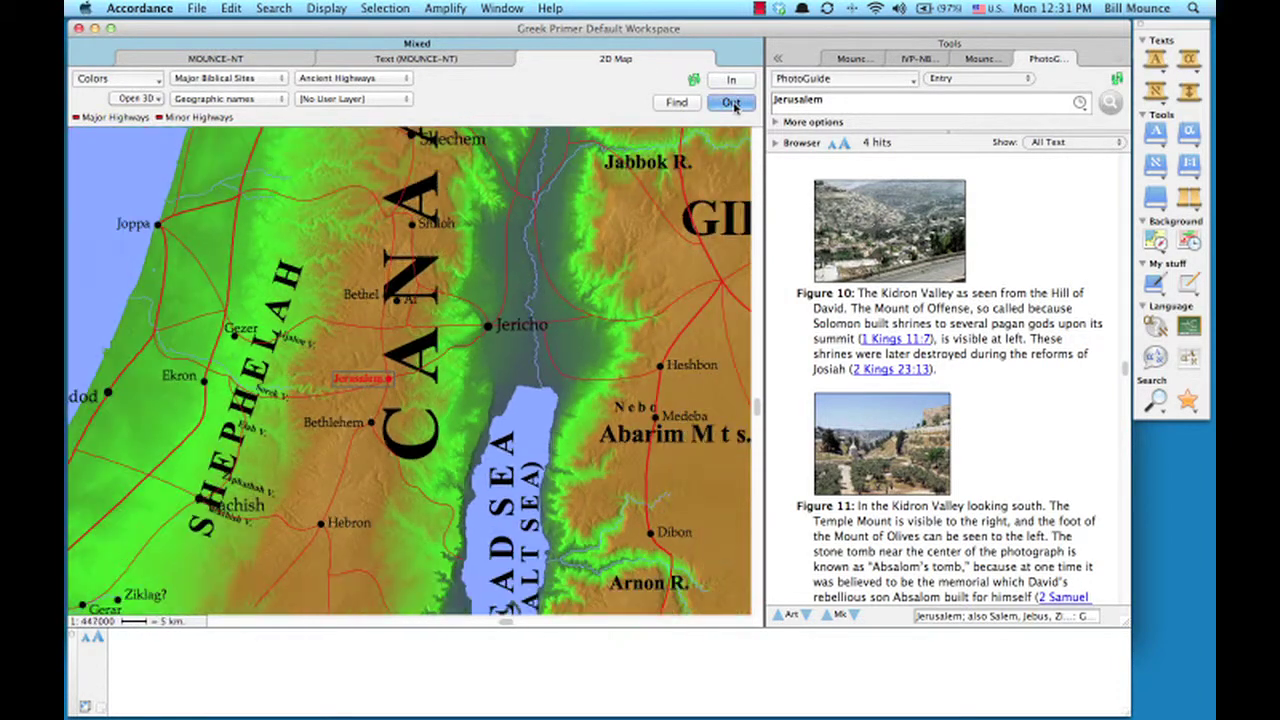
{"action": "left_click", "coordinate": [731, 103]}
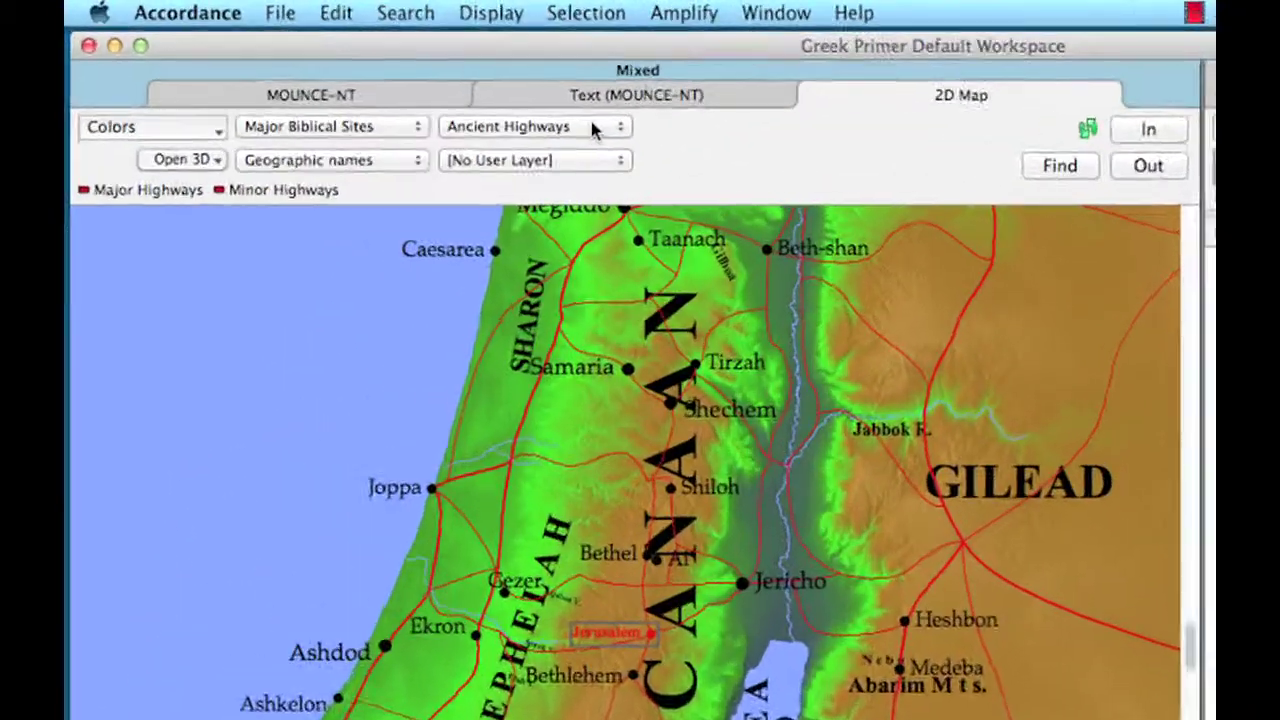
{"action": "left_click", "coordinate": [592, 127]}
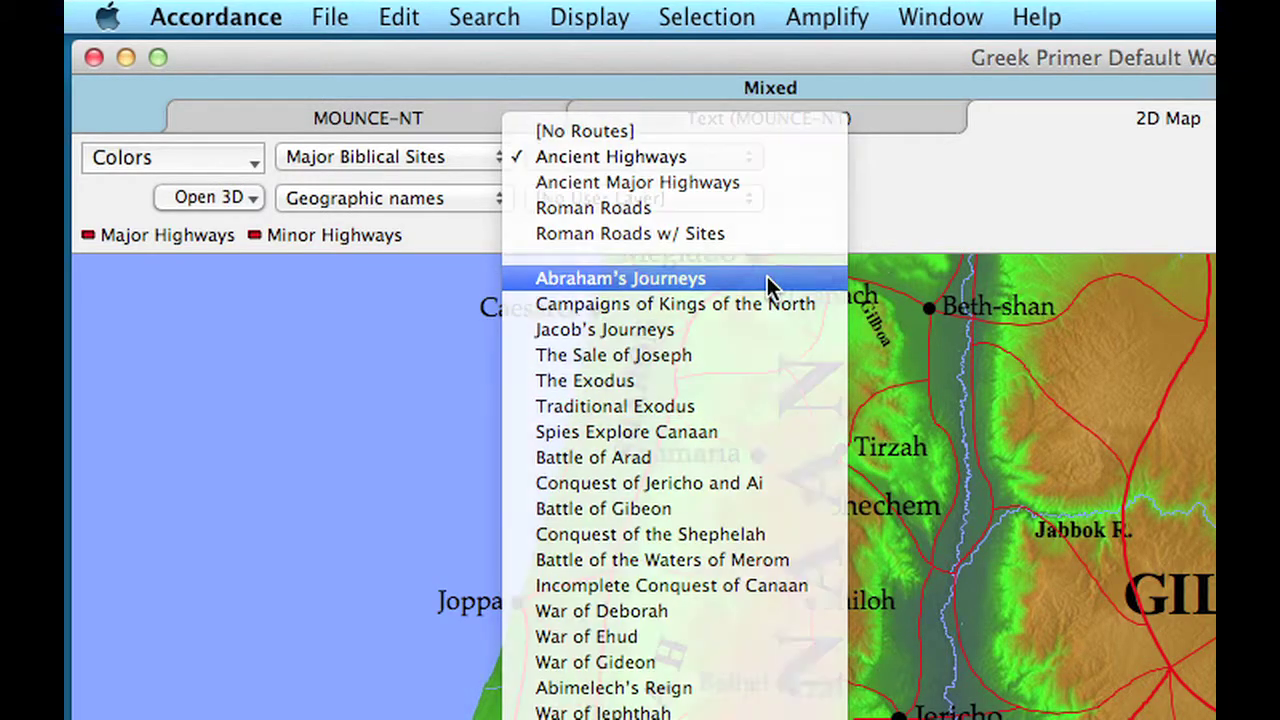
{"action": "left_click", "coordinate": [767, 276]}
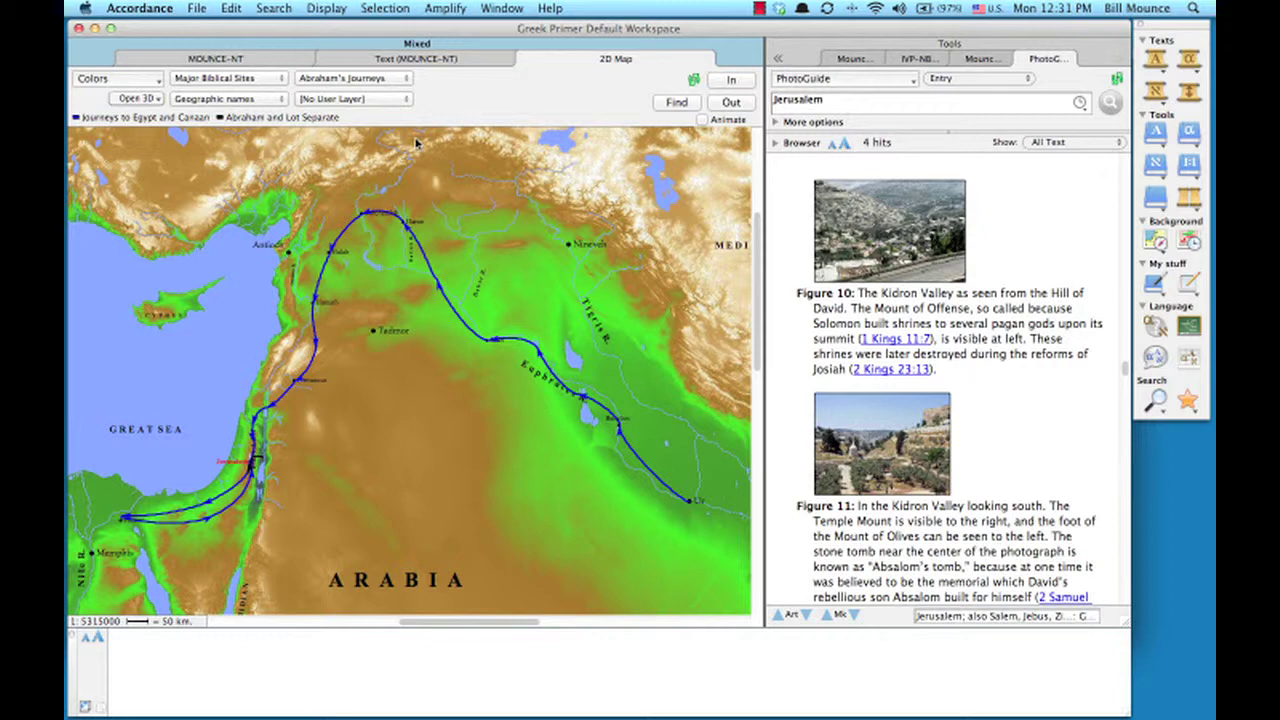
Show the David & Goliath route on the map and zoom out to see more of the surrounding area
{"action": "left_click", "coordinate": [388, 80]}
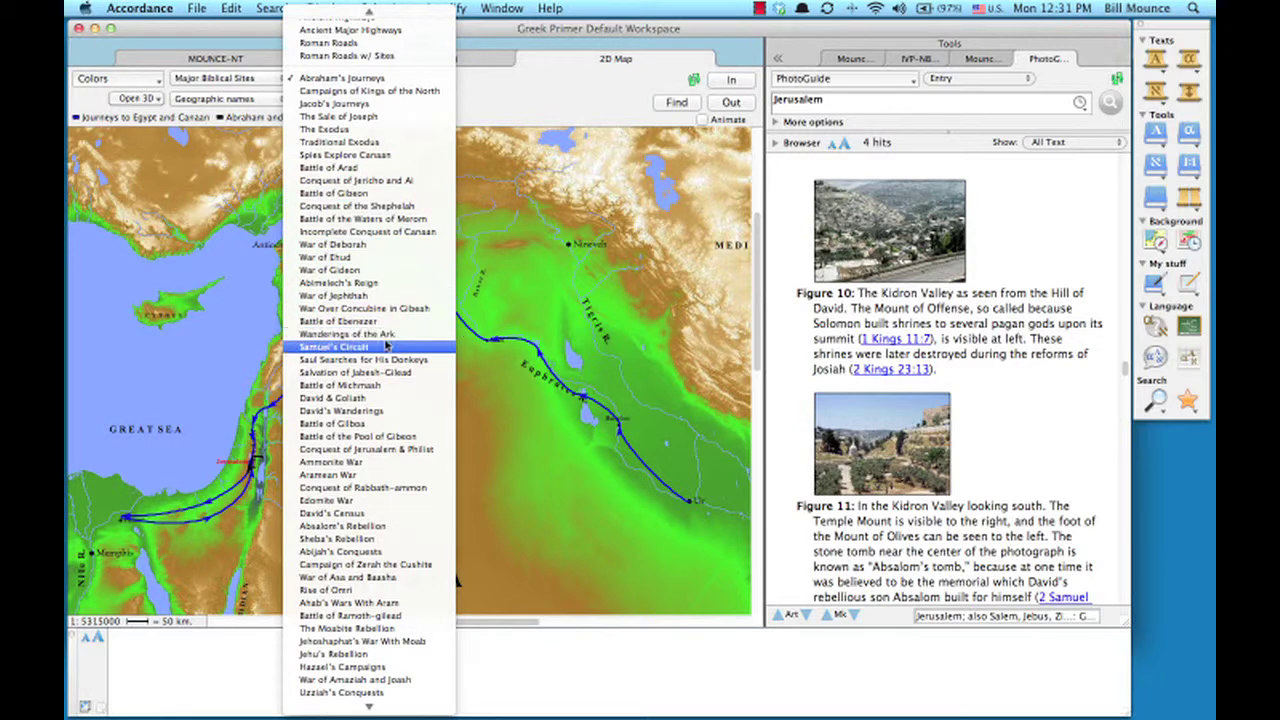
{"action": "left_click", "coordinate": [385, 397]}
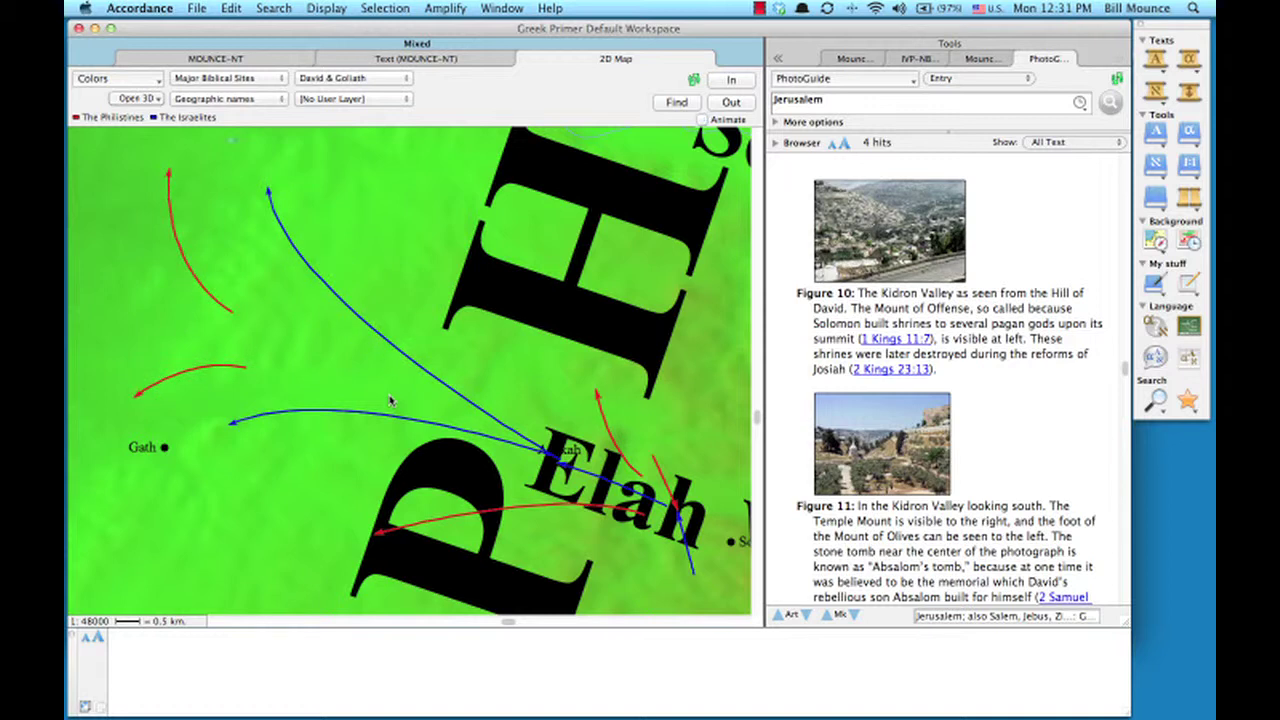
{"action": "left_click", "coordinate": [733, 103]}
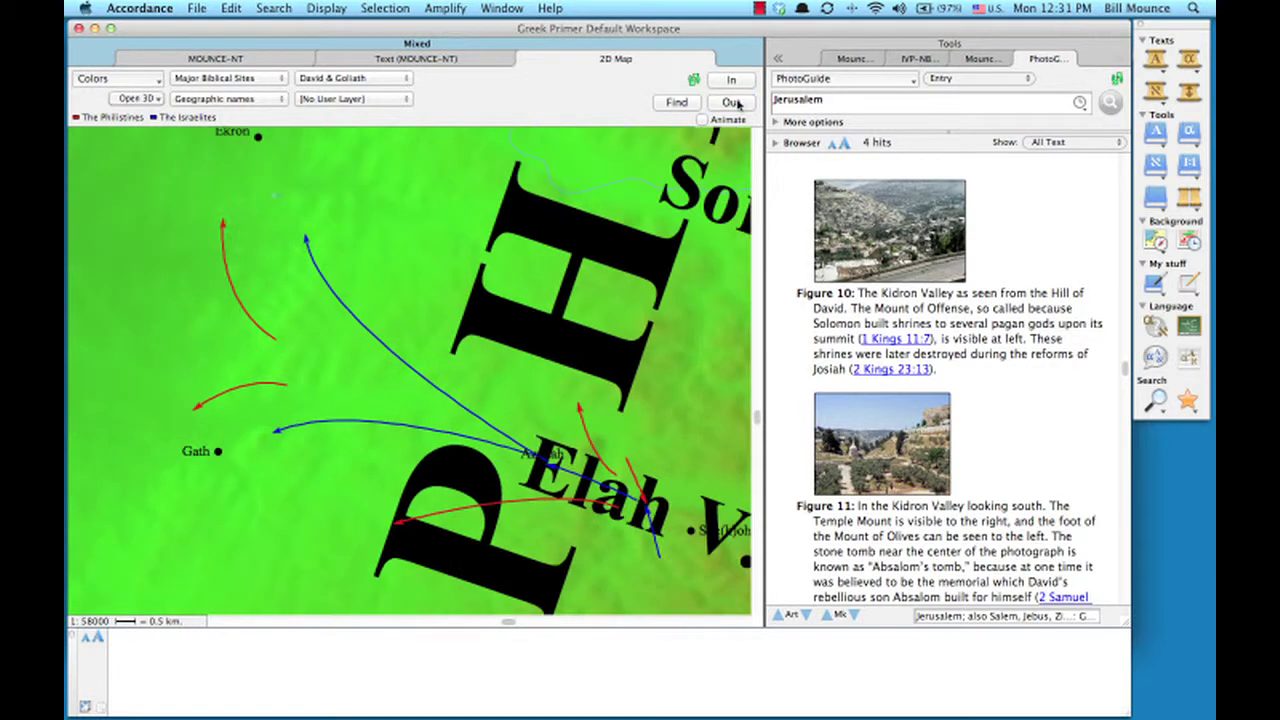
{"action": "left_click", "coordinate": [733, 103]}
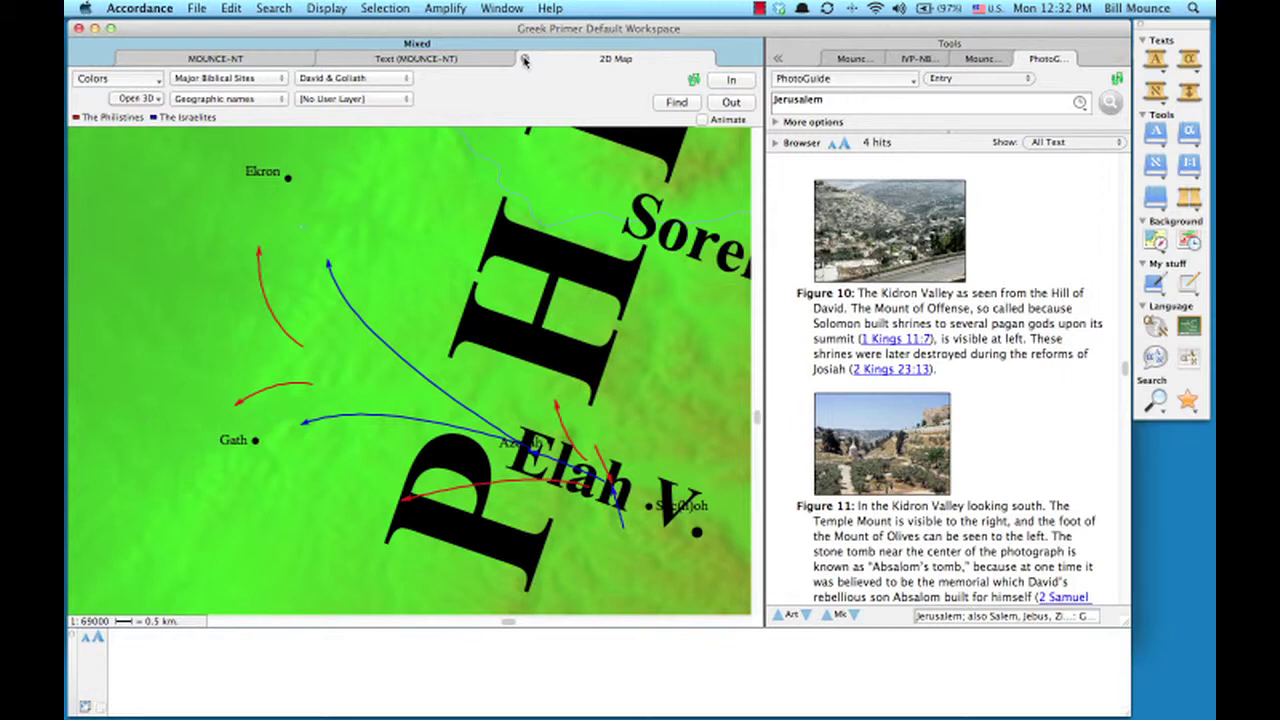
Close the 2D map and the extra MOUNCE-NT text view, keeping only the John 2-3 search
{"action": "left_click", "coordinate": [523, 60]}
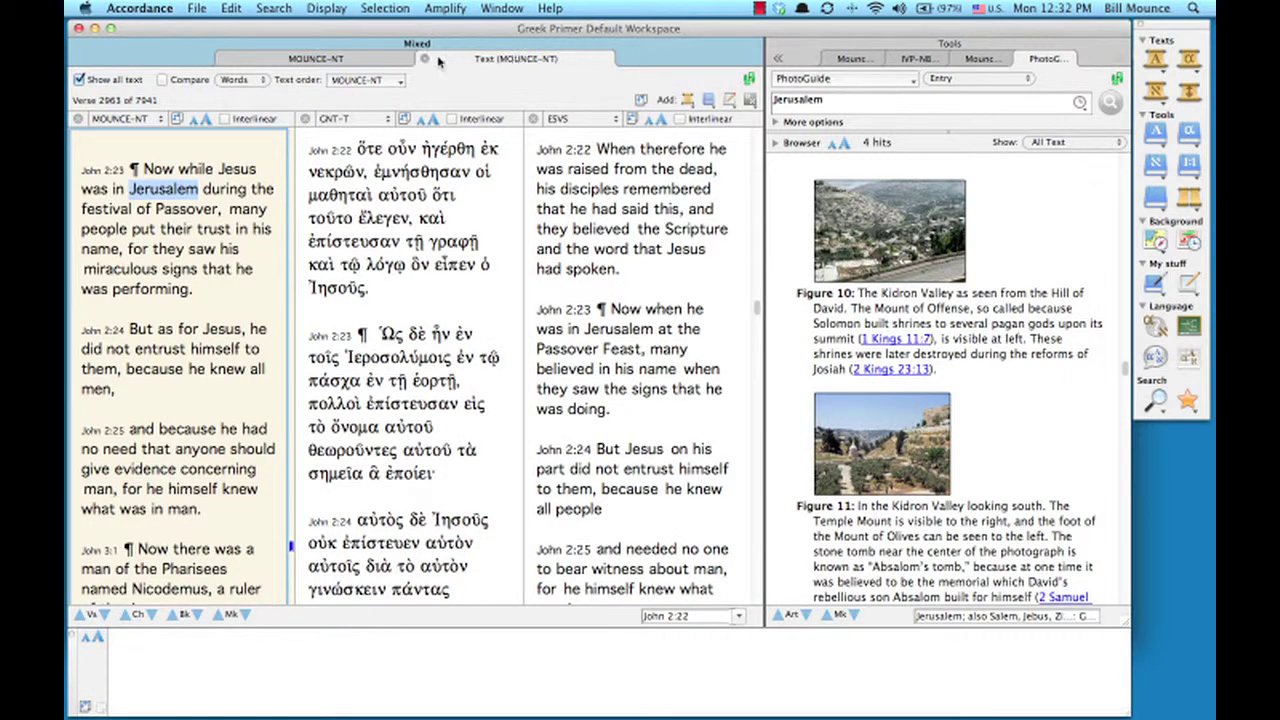
{"action": "left_click", "coordinate": [390, 62]}
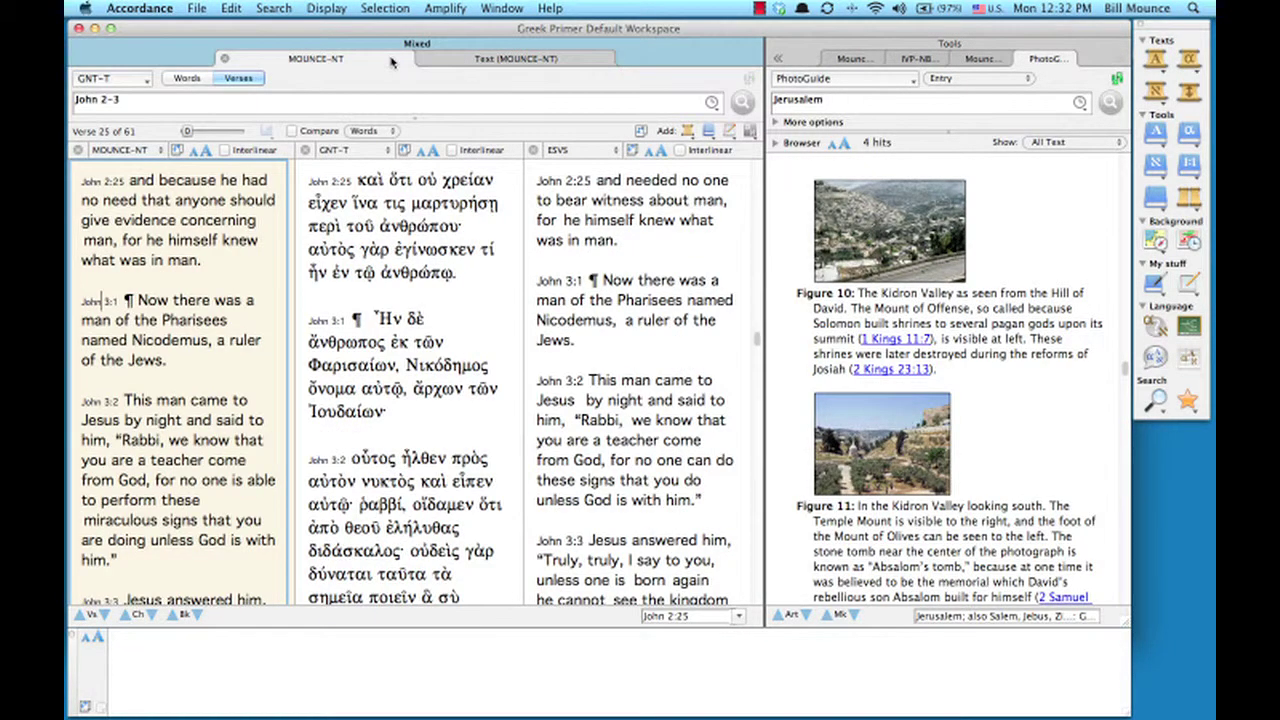
{"action": "left_click", "coordinate": [224, 60]}
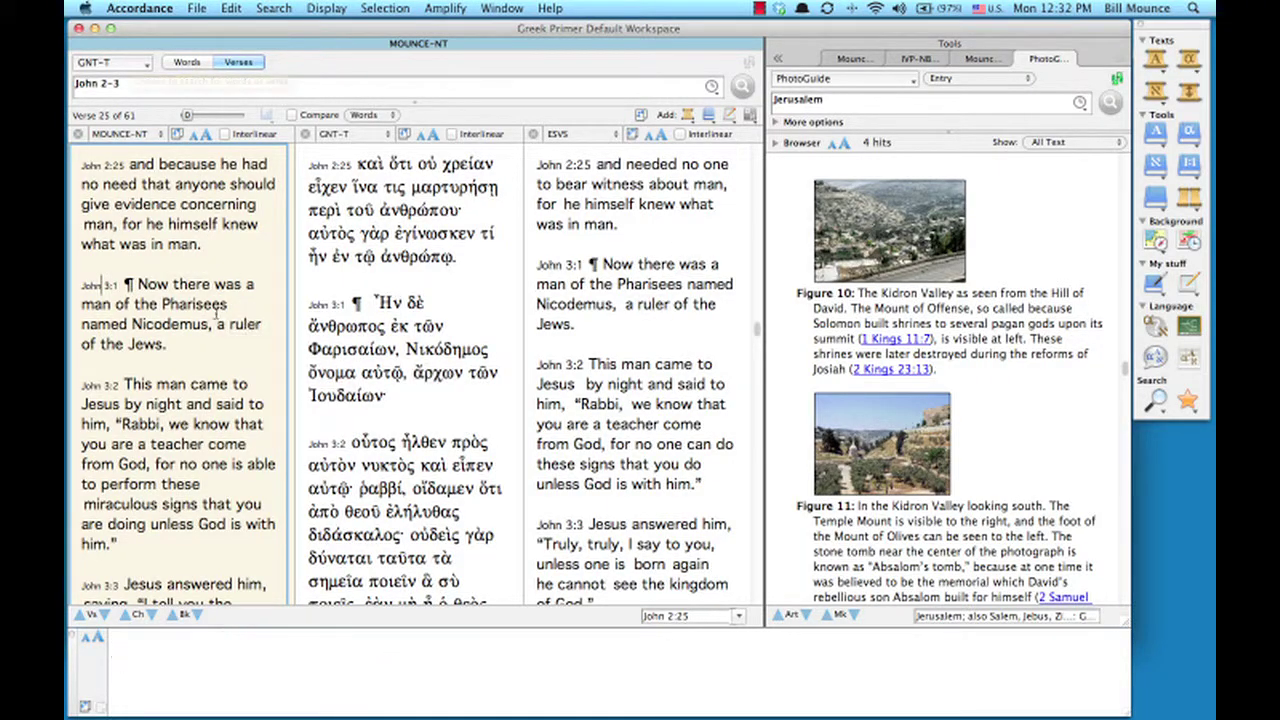
Open the Tyndale Commentary at John 3:1 from the verse reference and look over the available reference tools
{"action": "left_click", "coordinate": [103, 284]}
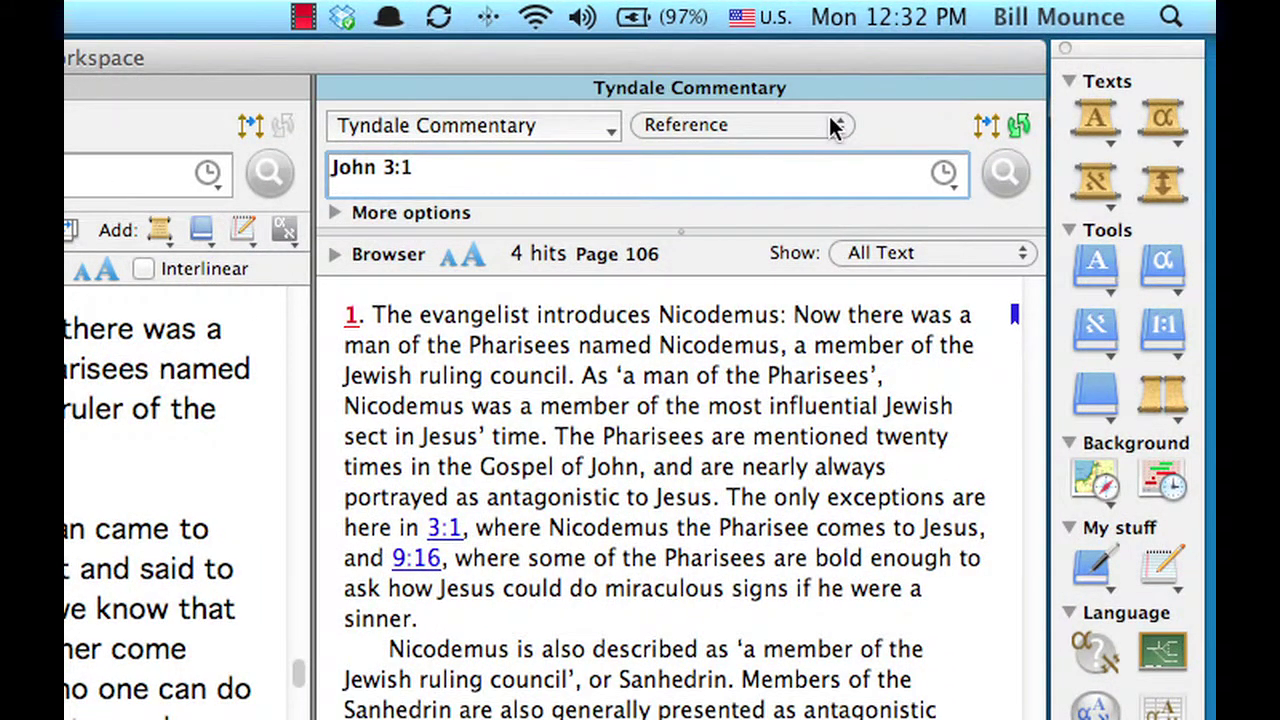
{"action": "left_click", "coordinate": [827, 120], "text": "alt"}
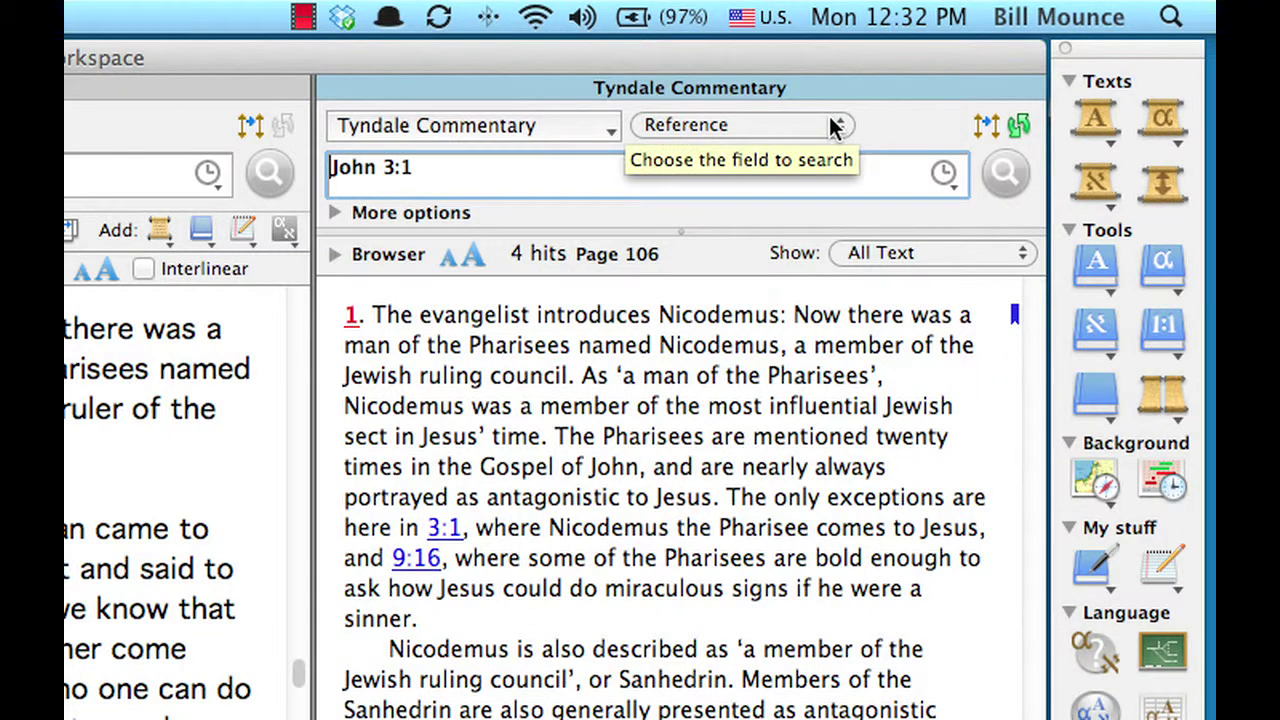
{"action": "left_click", "coordinate": [1162, 328]}
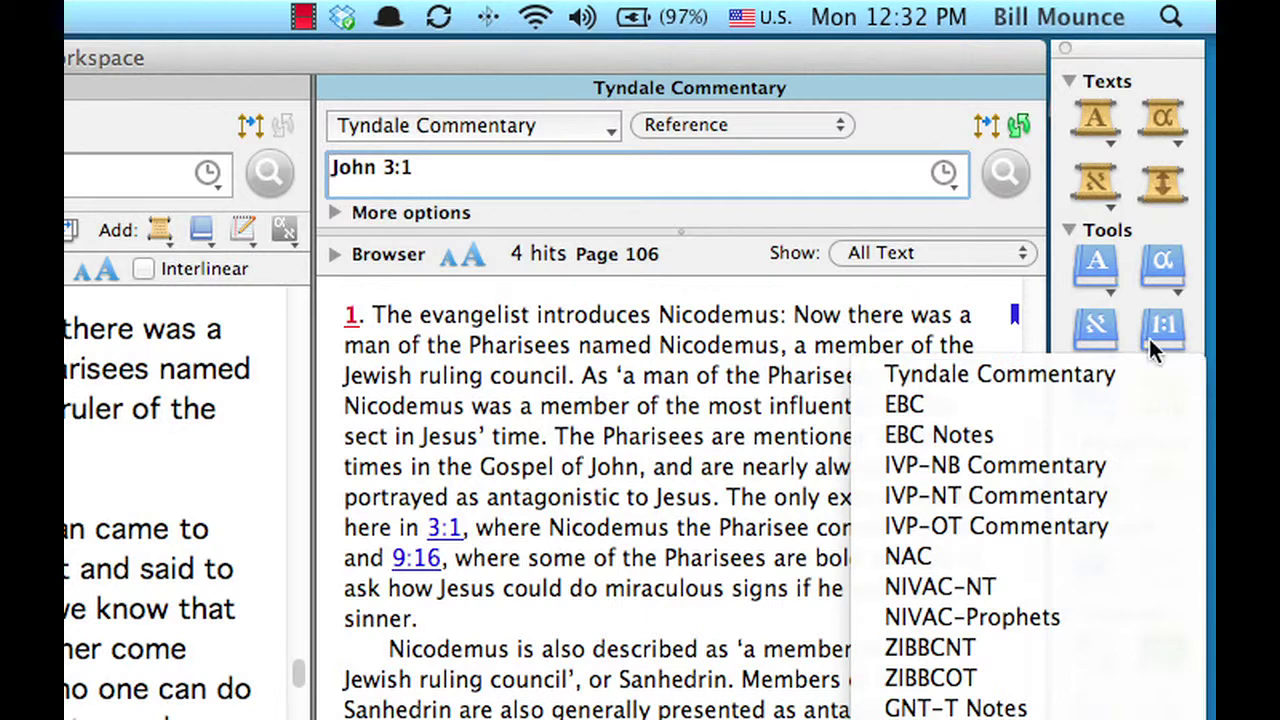
{"action": "left_click", "coordinate": [1140, 304]}
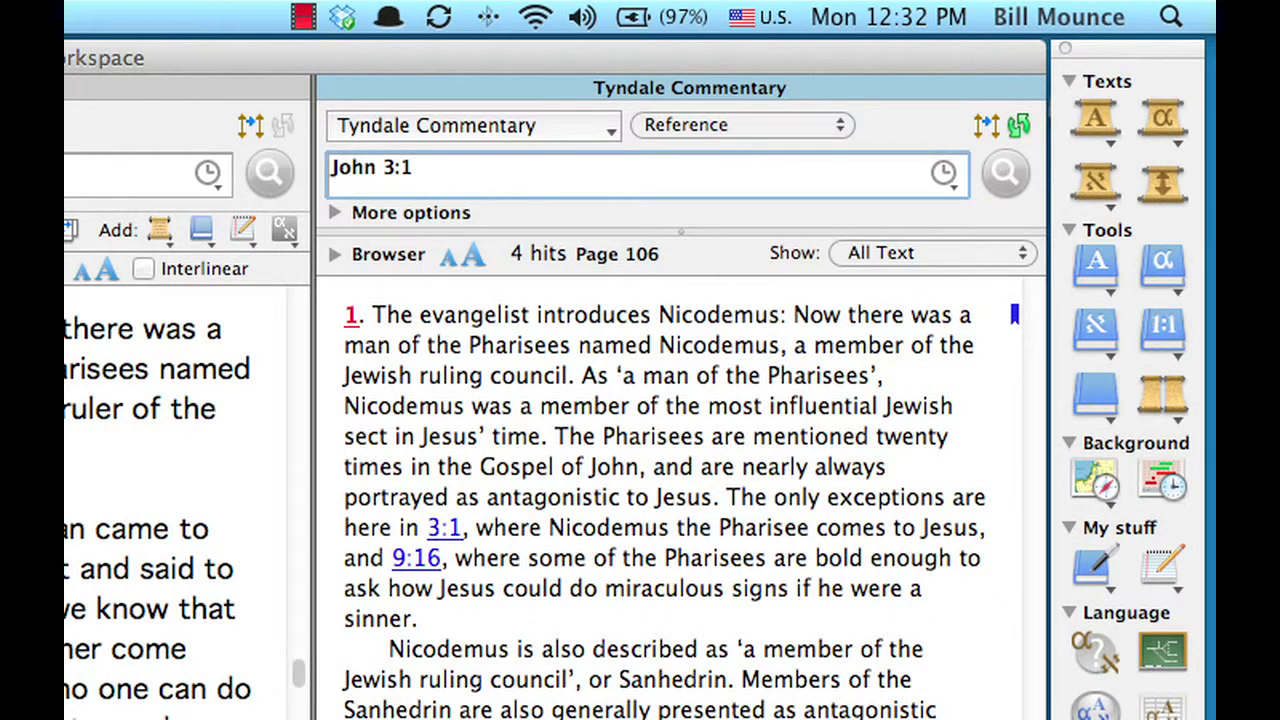
{"action": "key", "text": "Tab"}
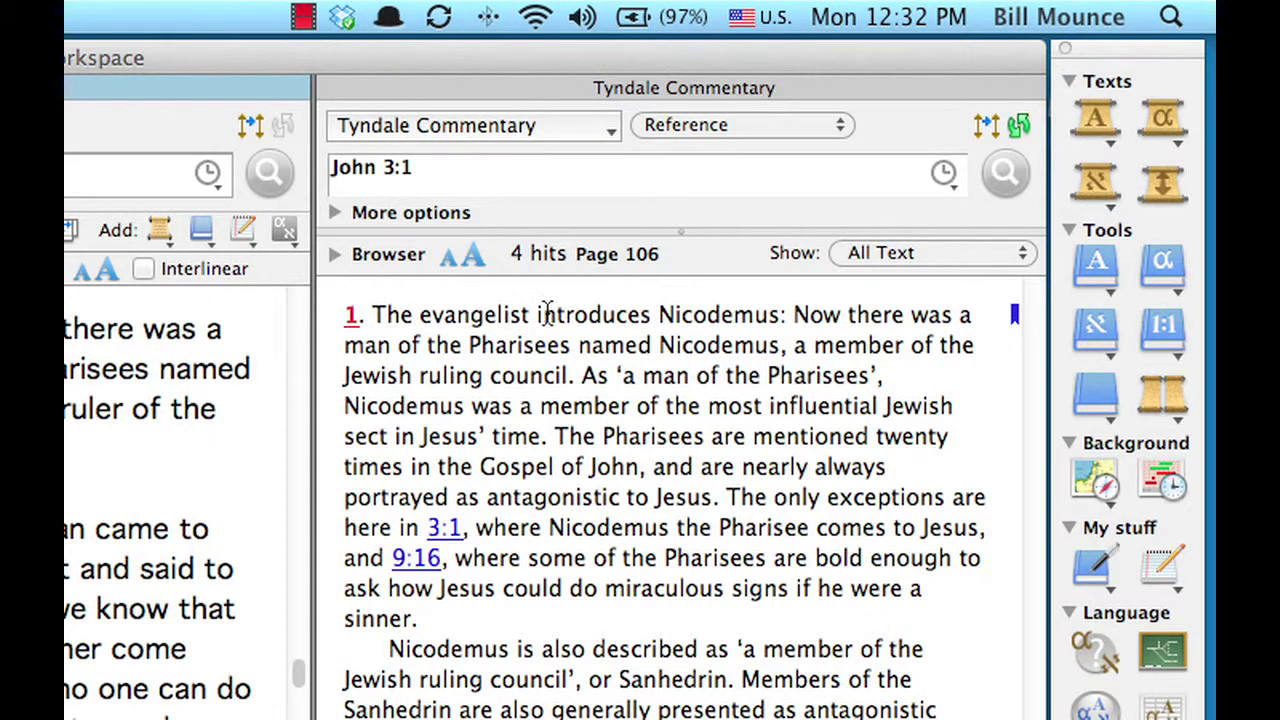
Open the NAC commentary at John 3:1, then switch it to ZIBBCNT and search for the same verse
{"action": "left_click", "coordinate": [1165, 327]}
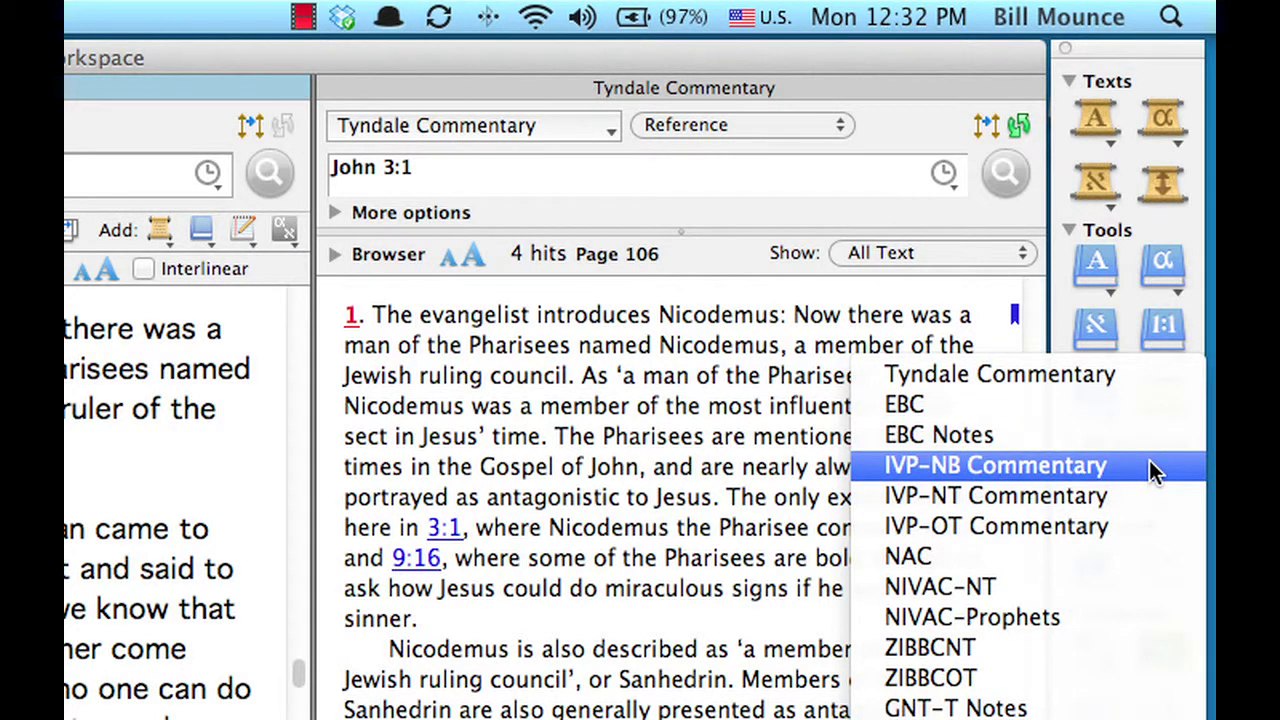
{"action": "left_click", "coordinate": [1146, 558]}
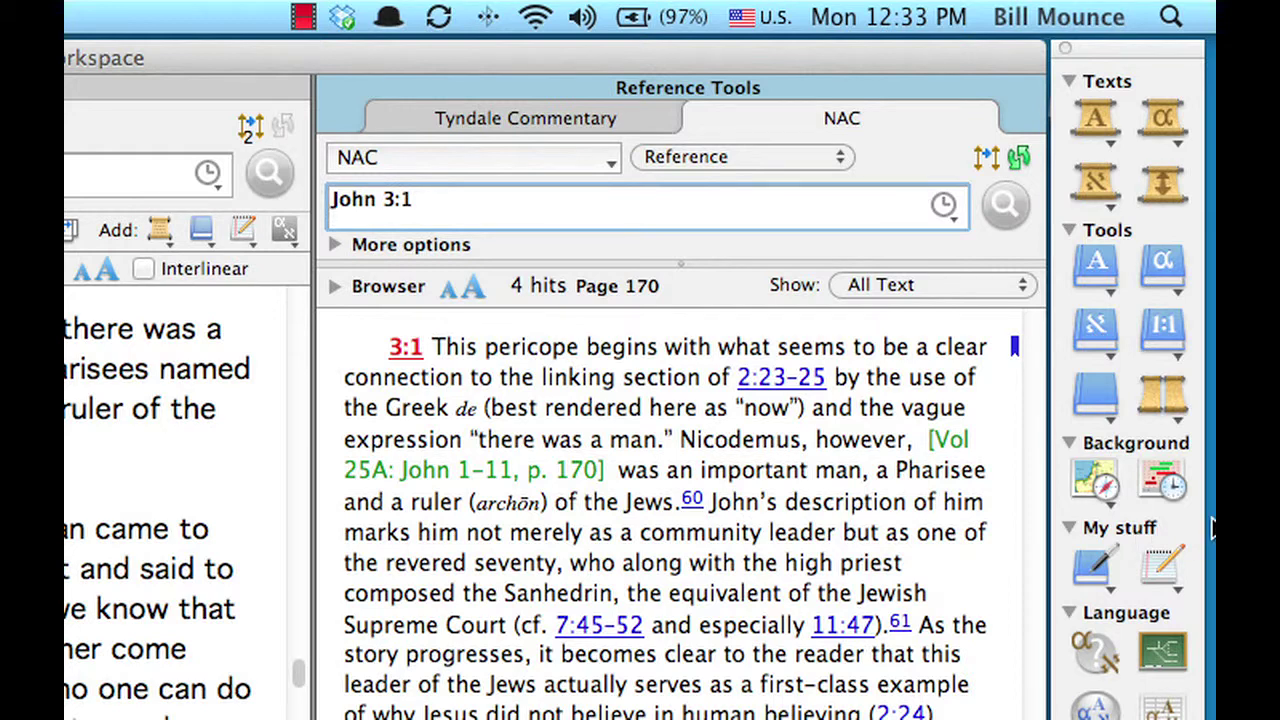
{"action": "left_click", "coordinate": [594, 162]}
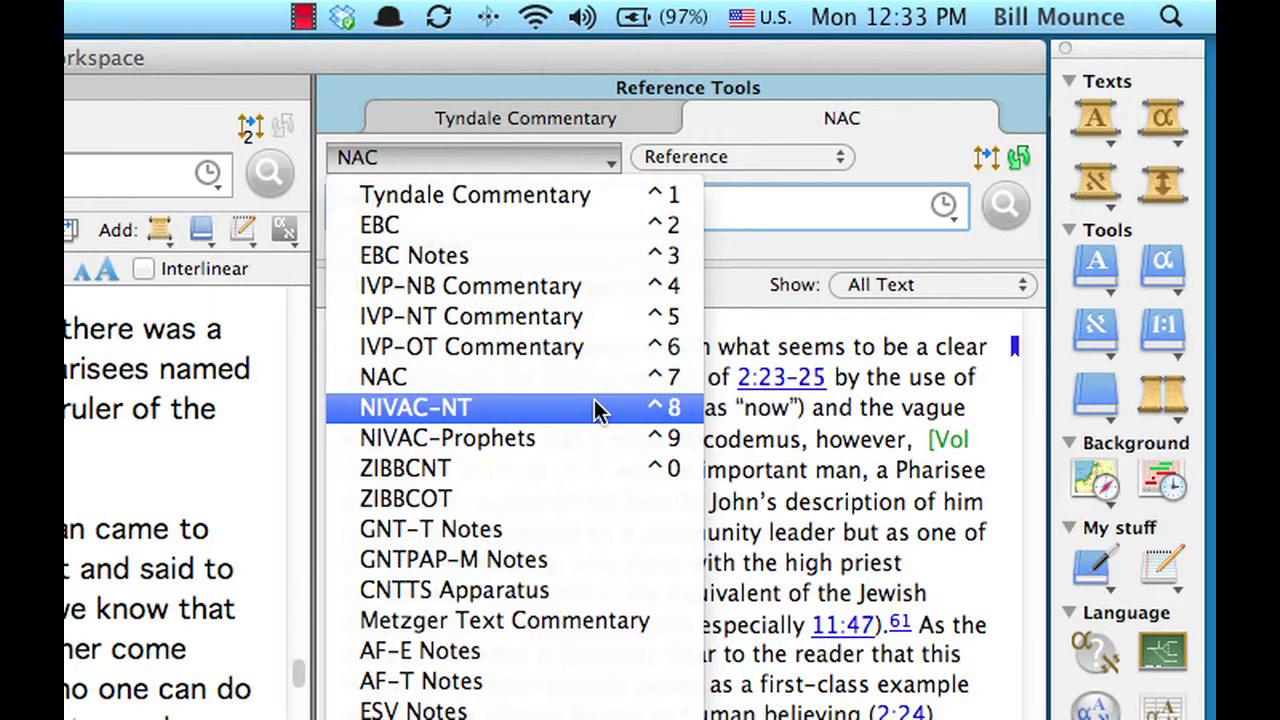
{"action": "left_click", "coordinate": [596, 470]}
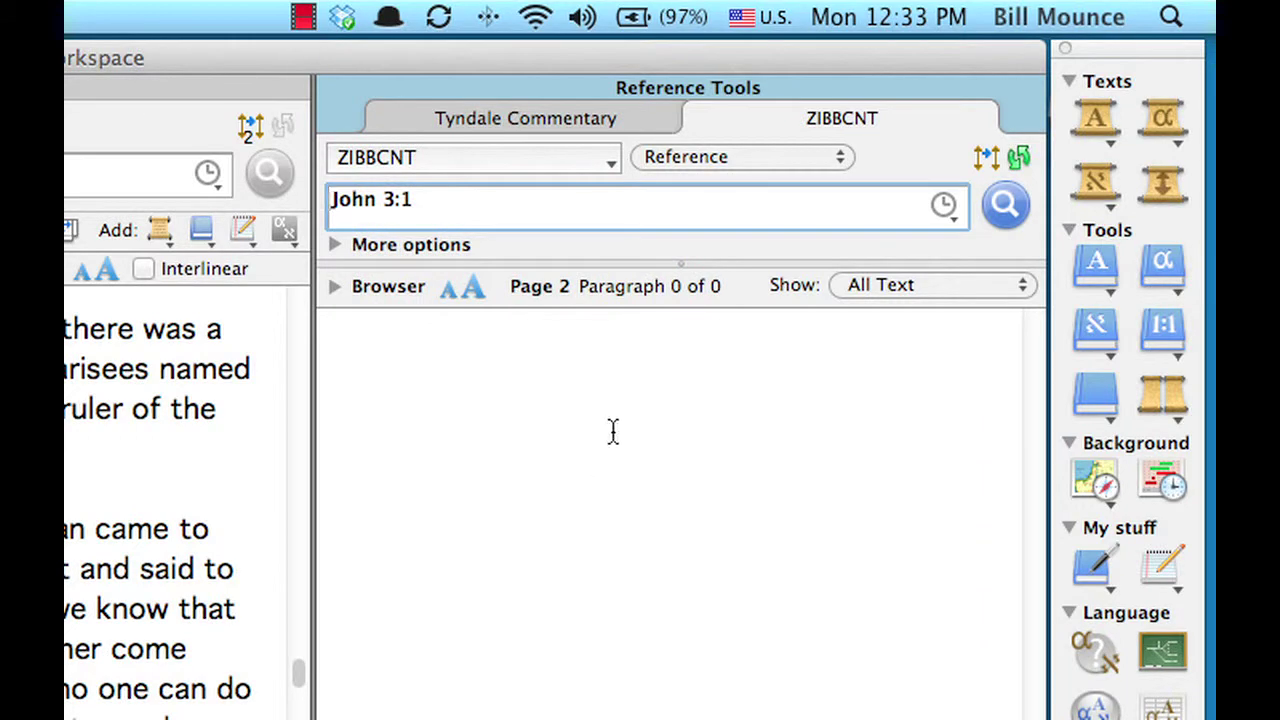
{"action": "left_click", "coordinate": [1004, 205]}
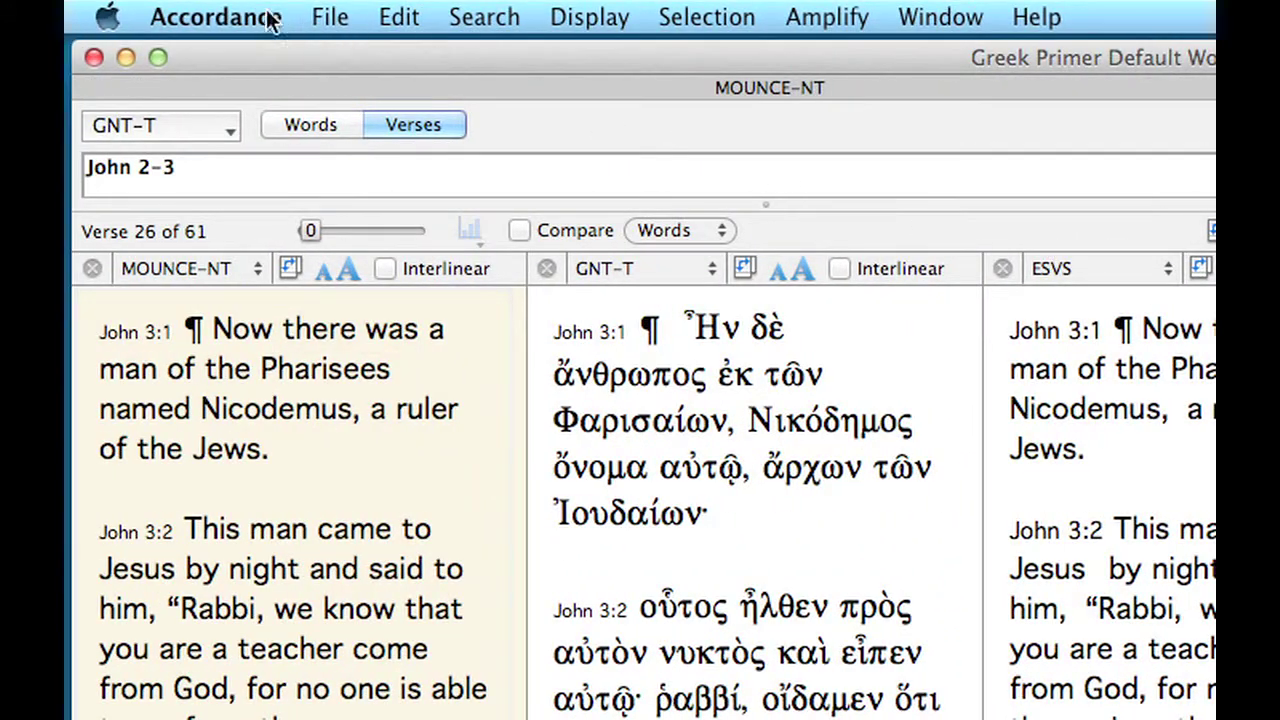
View the About information for the ZIBBCNT module and close it
{"action": "left_click", "coordinate": [205, 14]}
{"action": "left_click", "coordinate": [209, 86]}
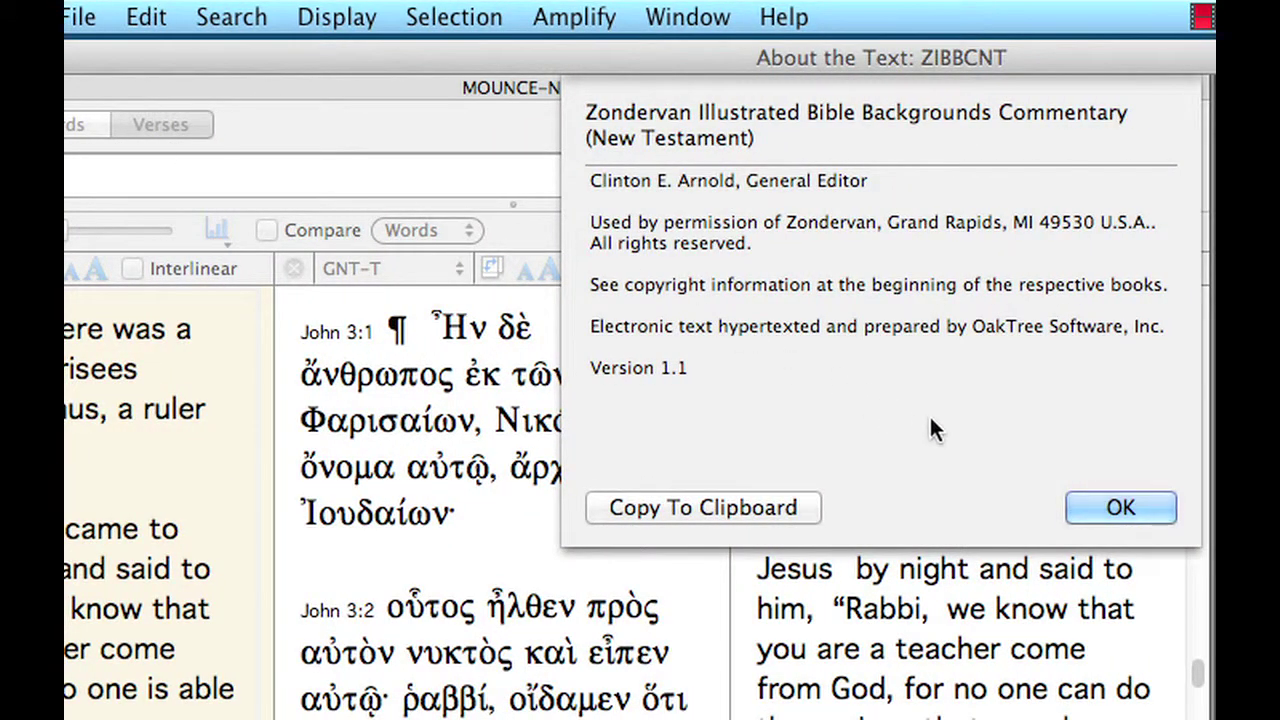
{"action": "left_click", "coordinate": [1093, 506]}
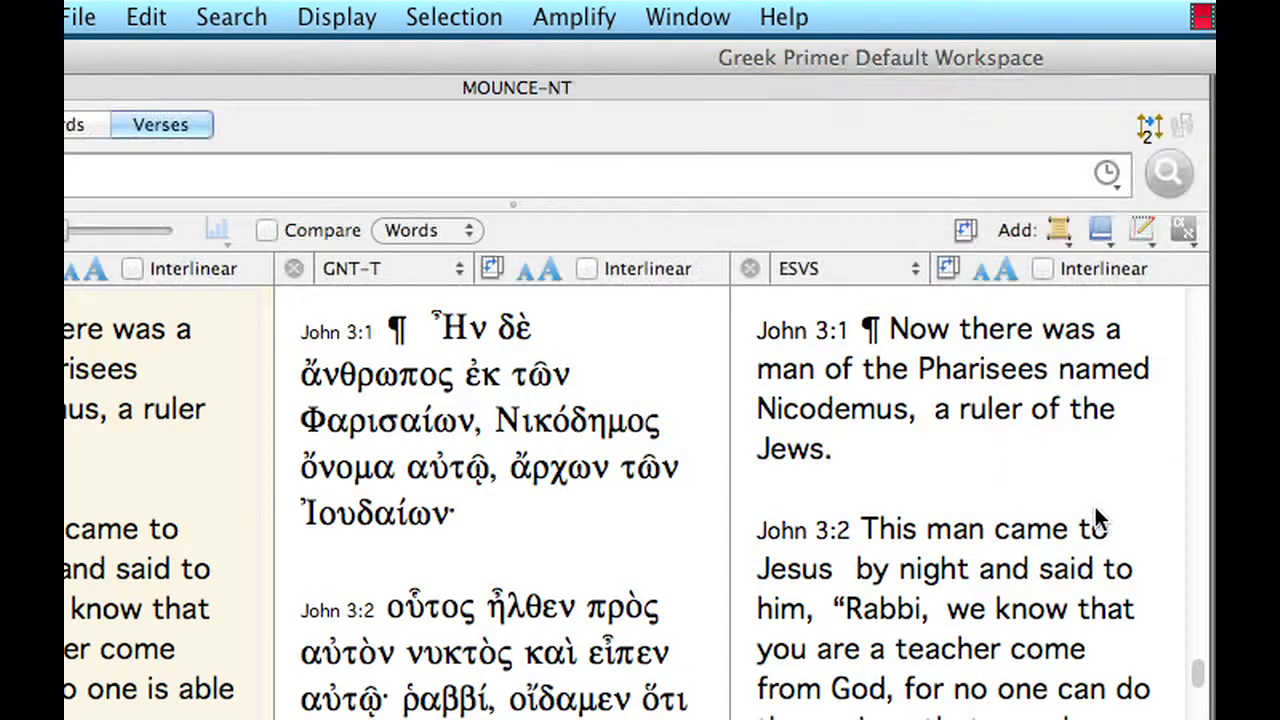